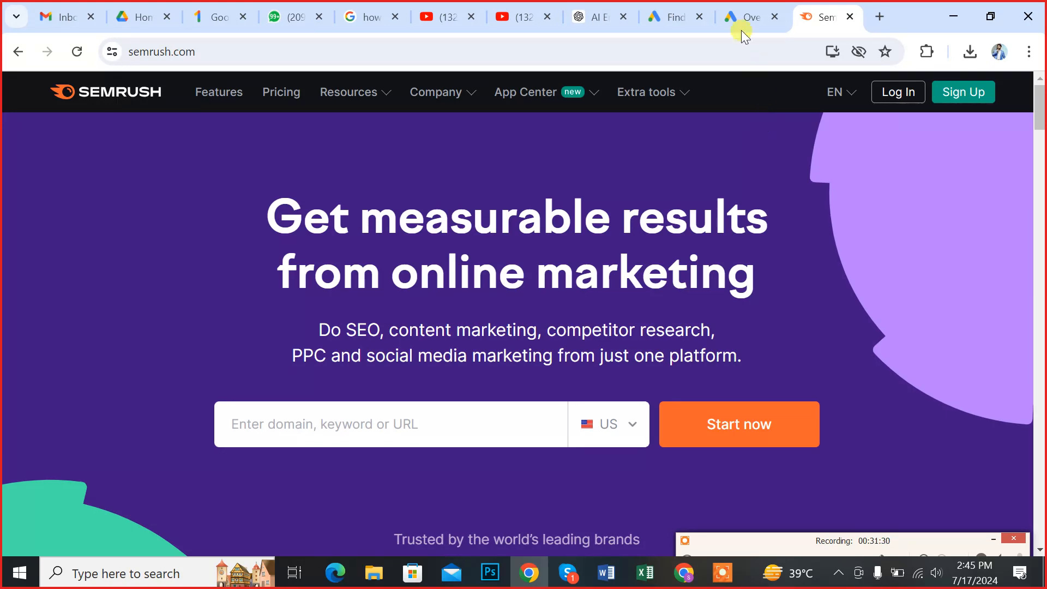
click(742, 16)
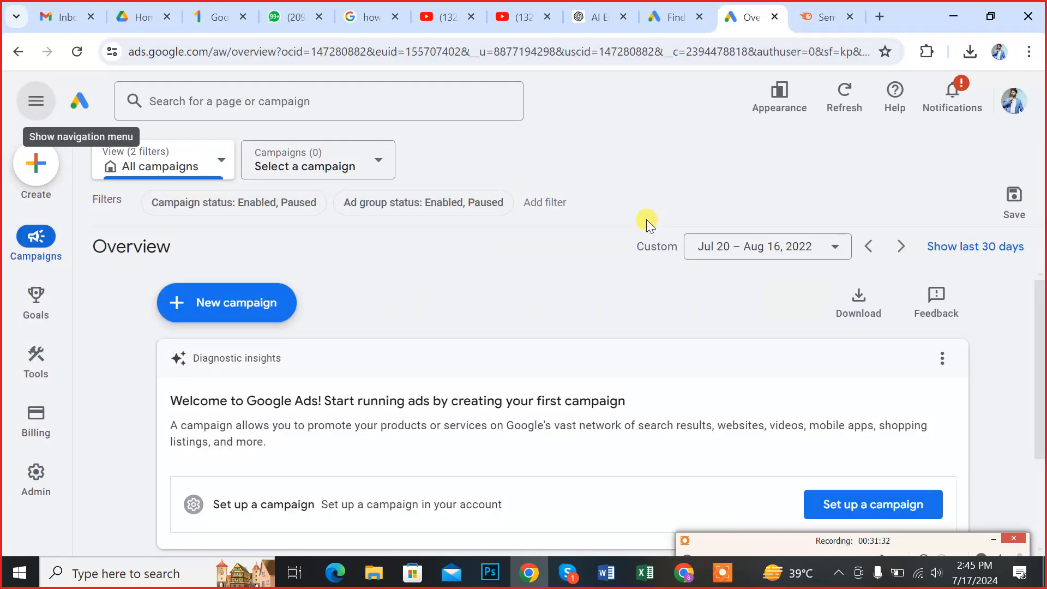
mouse_move(36, 477)
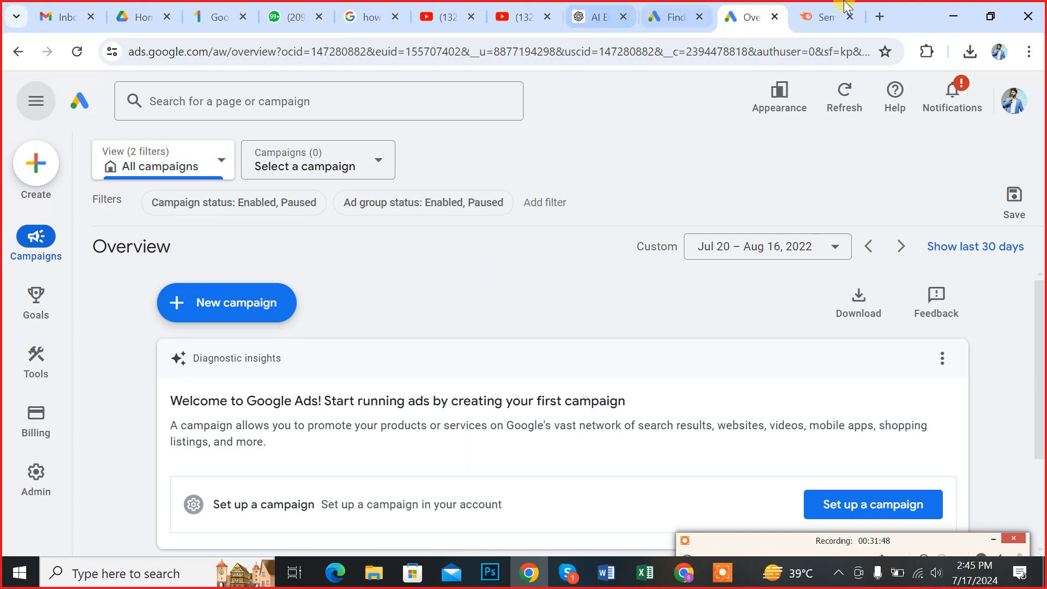
click(823, 17)
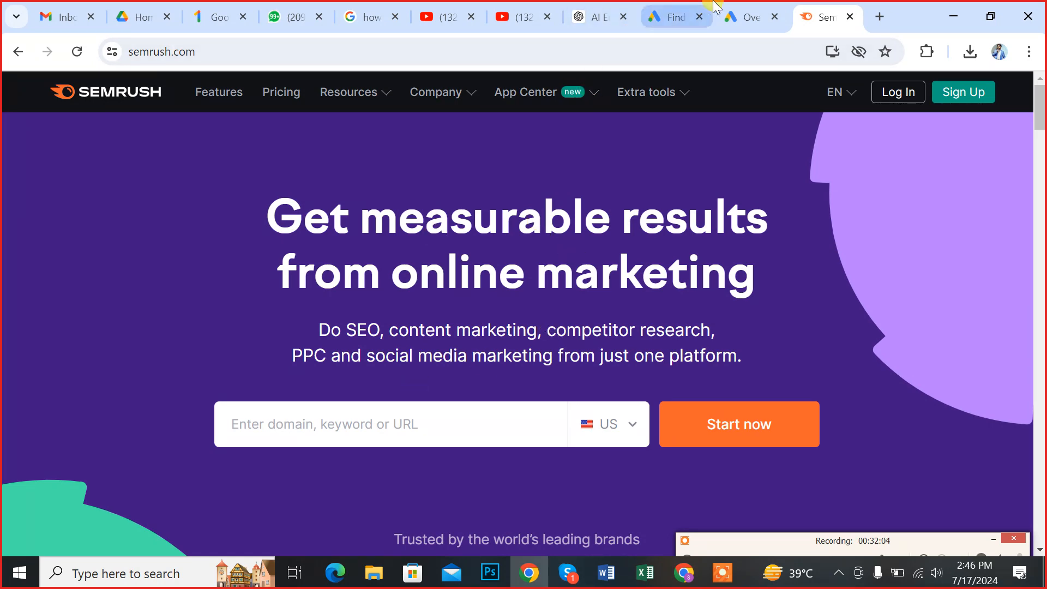
click(722, 15)
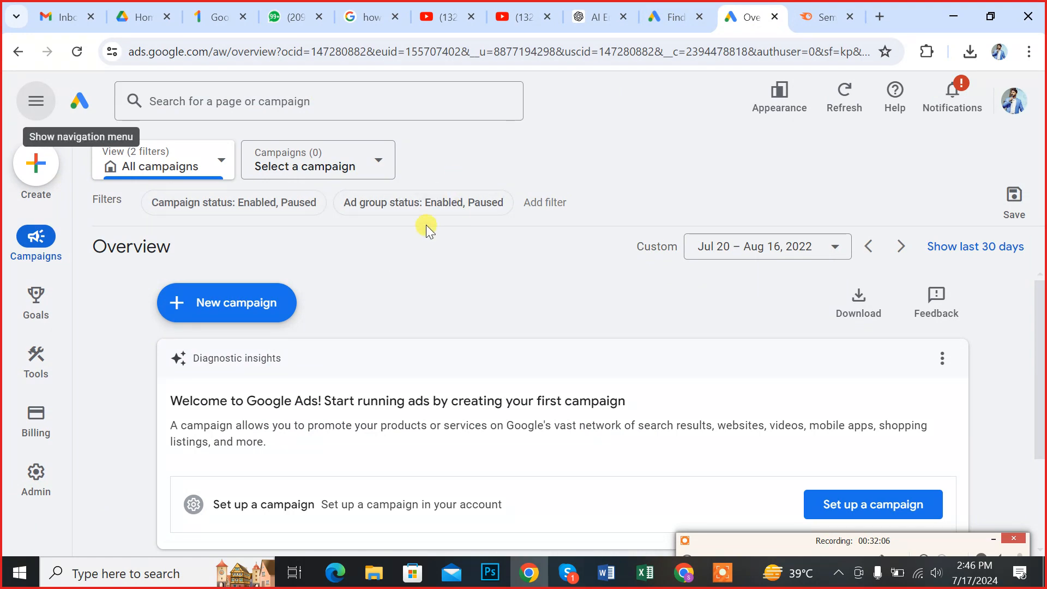
click(680, 6)
click(747, 11)
click(818, 11)
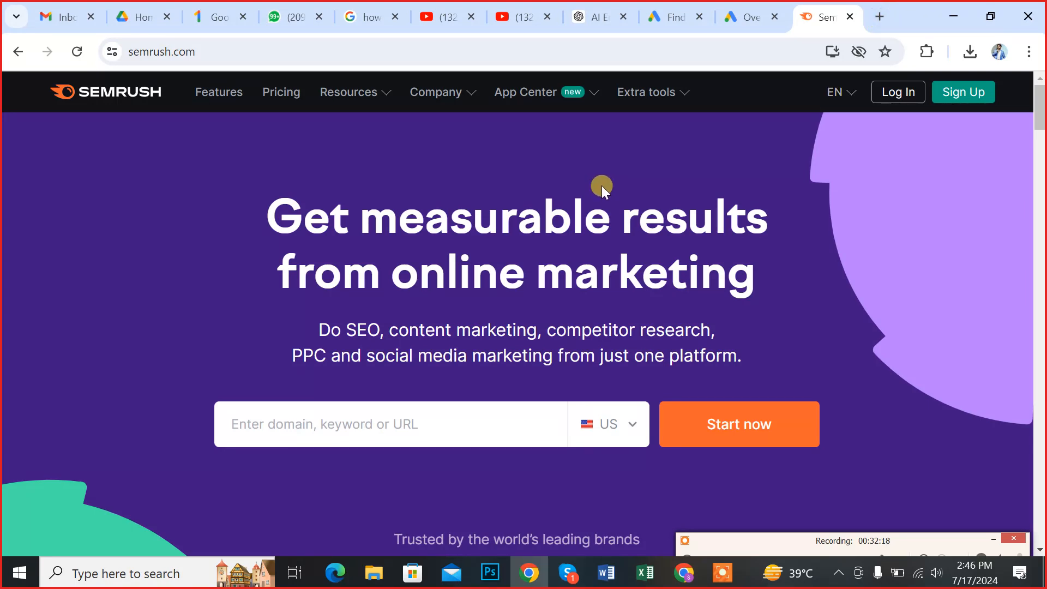
Switch to the blank Word document and write the heading "Google Keyword Planner".
click(605, 572)
click(666, 505)
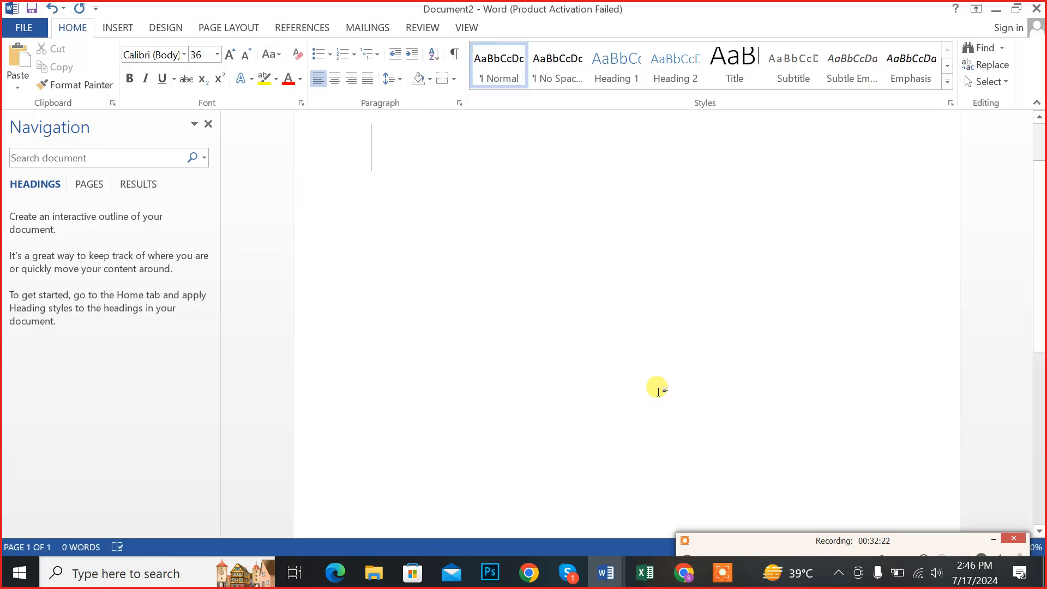
text(Google Keyw)
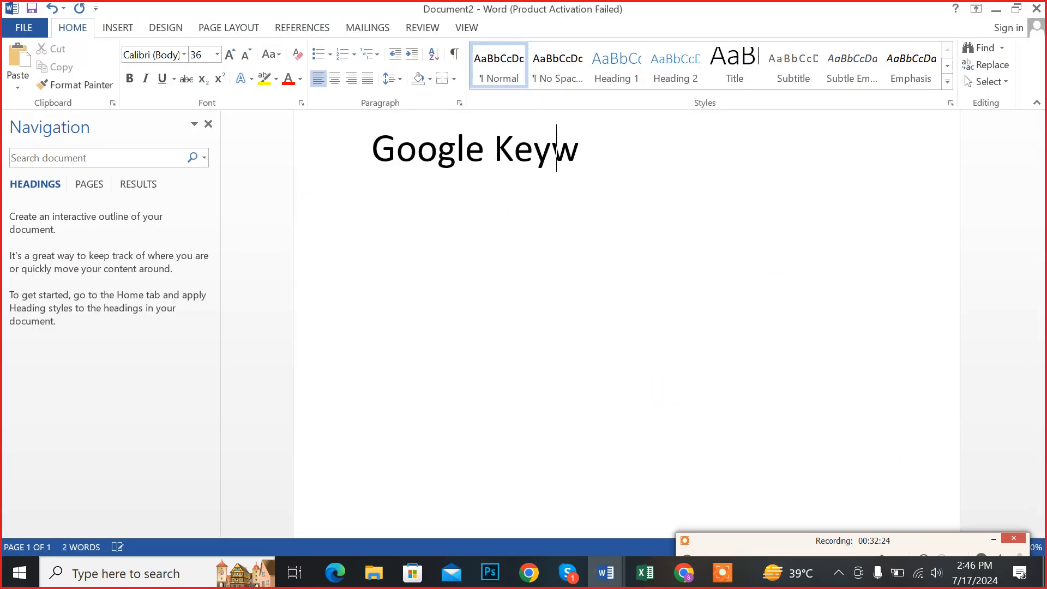
text(ord Plan)
key(BackSpace)
key(BackSpace)
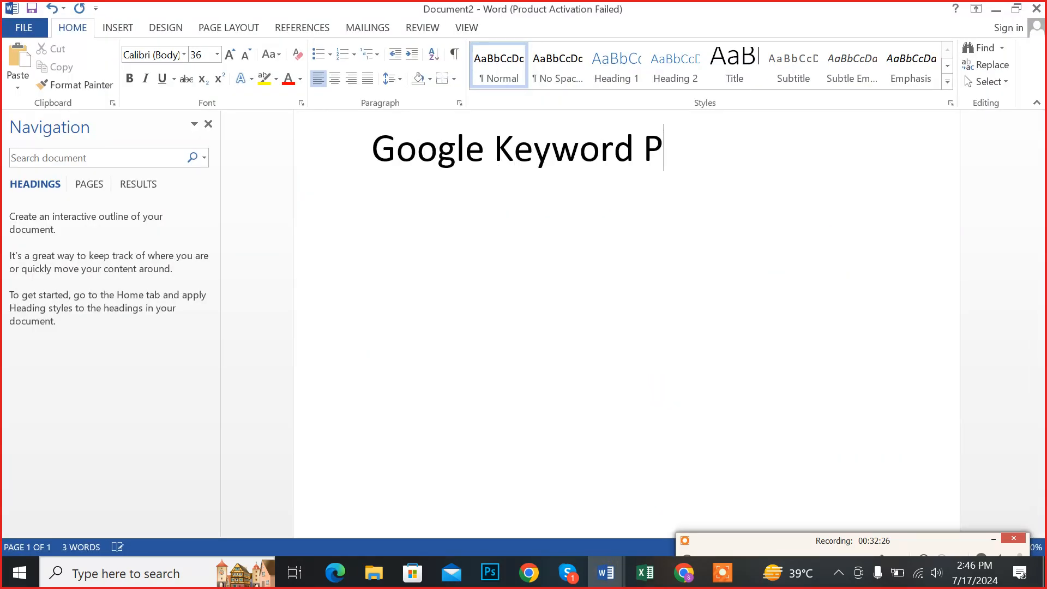
text(lanner)
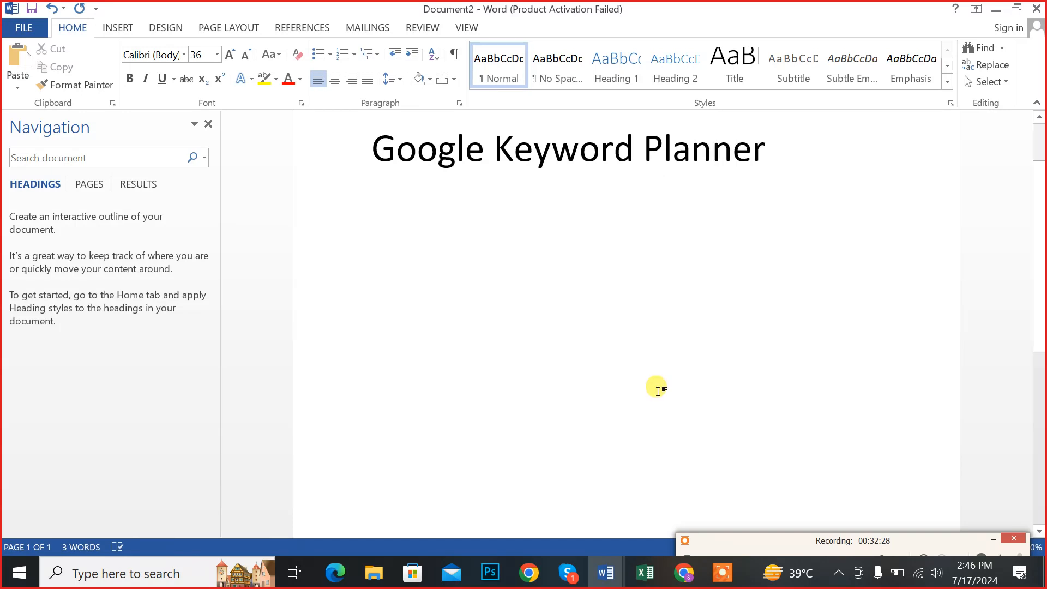
Make the "Google Keyword Planner" heading bold and colour its text red.
key(ctrl+a)
key(ctrl+b)
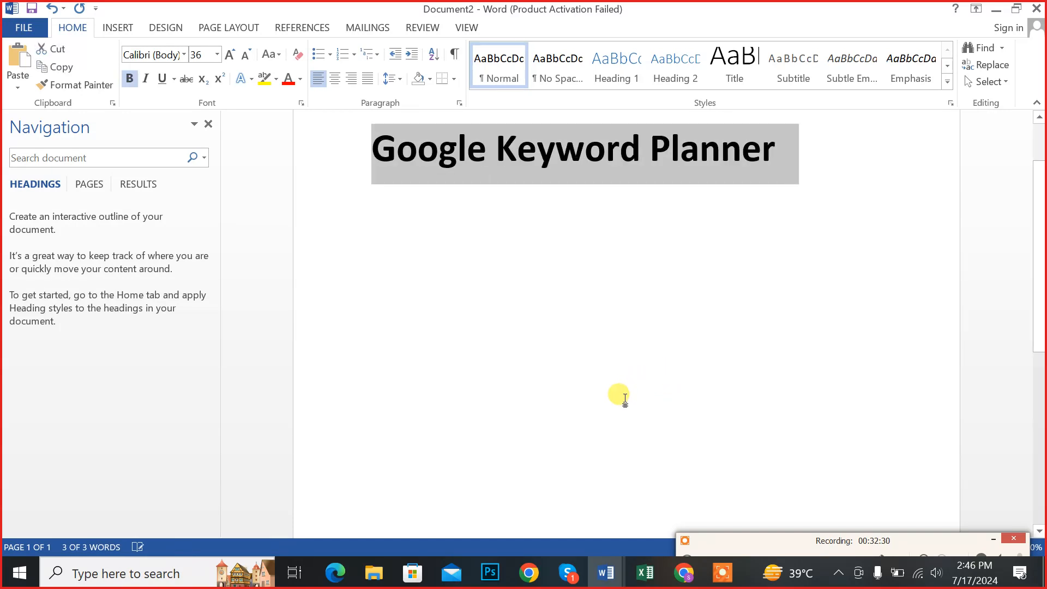
click(851, 205)
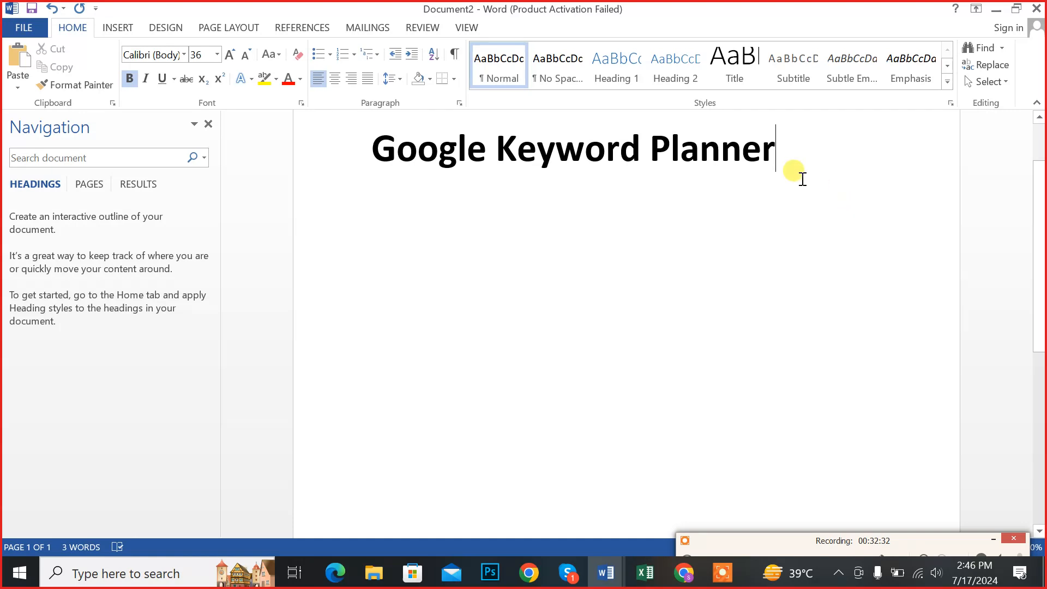
key(ctrl+a)
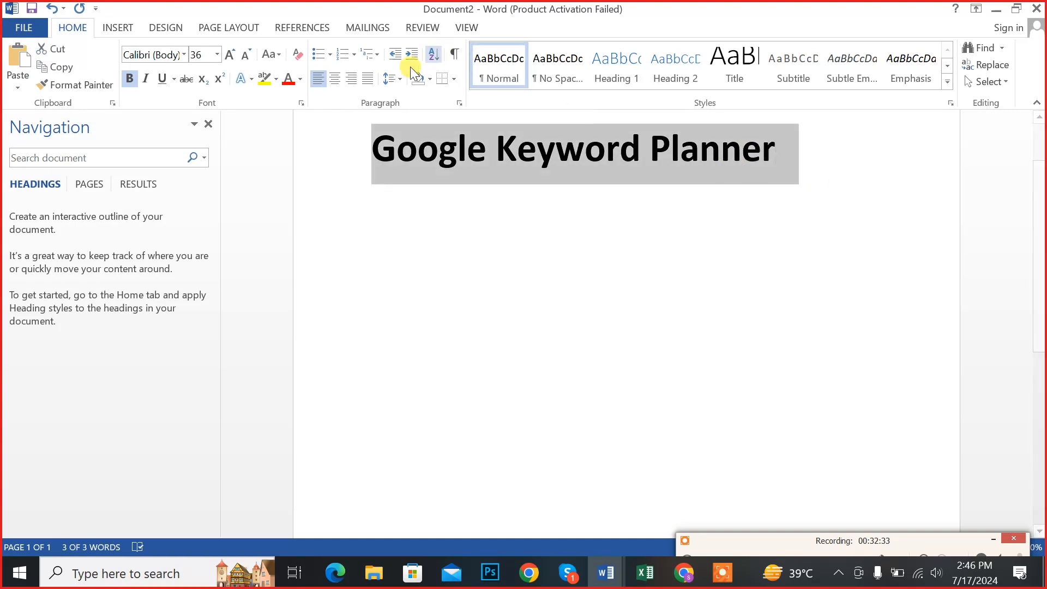
click(288, 78)
click(560, 282)
click(789, 375)
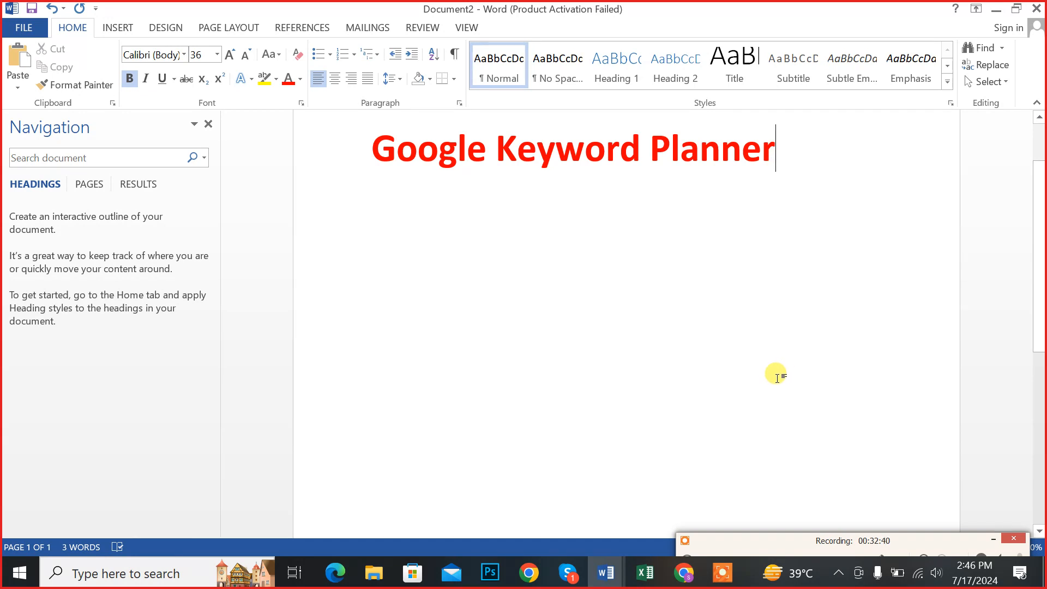
Switch to Chrome and bring up the Google Ads account overview, checking the Keyword Planner landing page on the way.
click(539, 572)
click(673, 17)
click(746, 17)
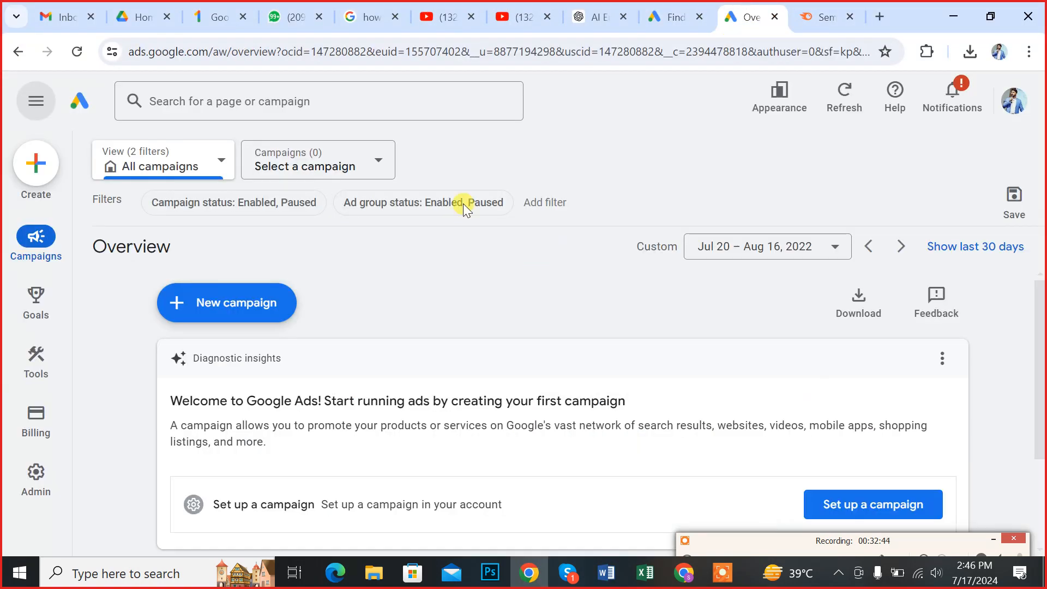
click(672, 17)
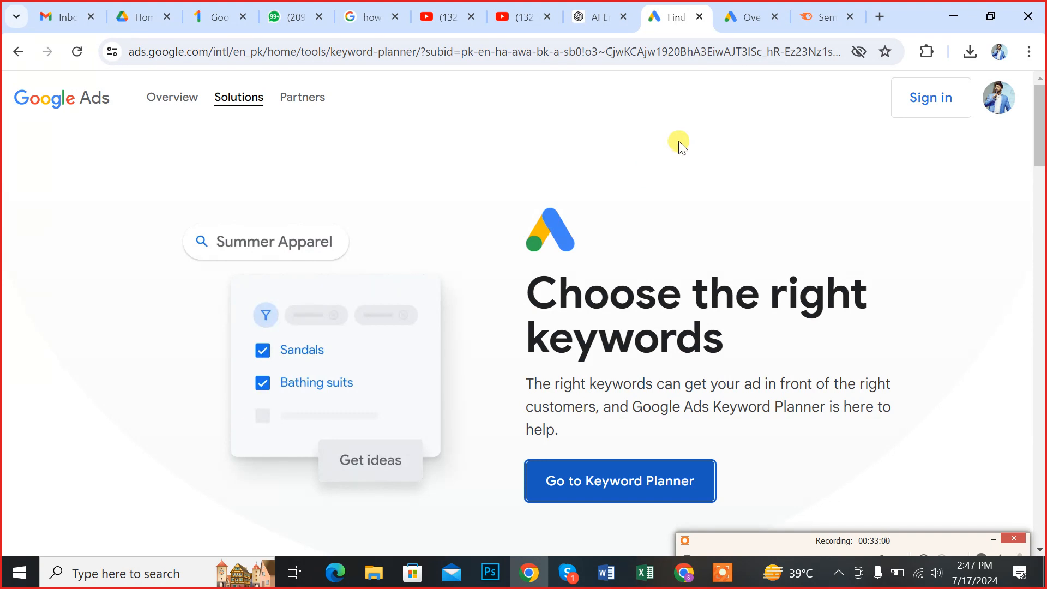
click(750, 17)
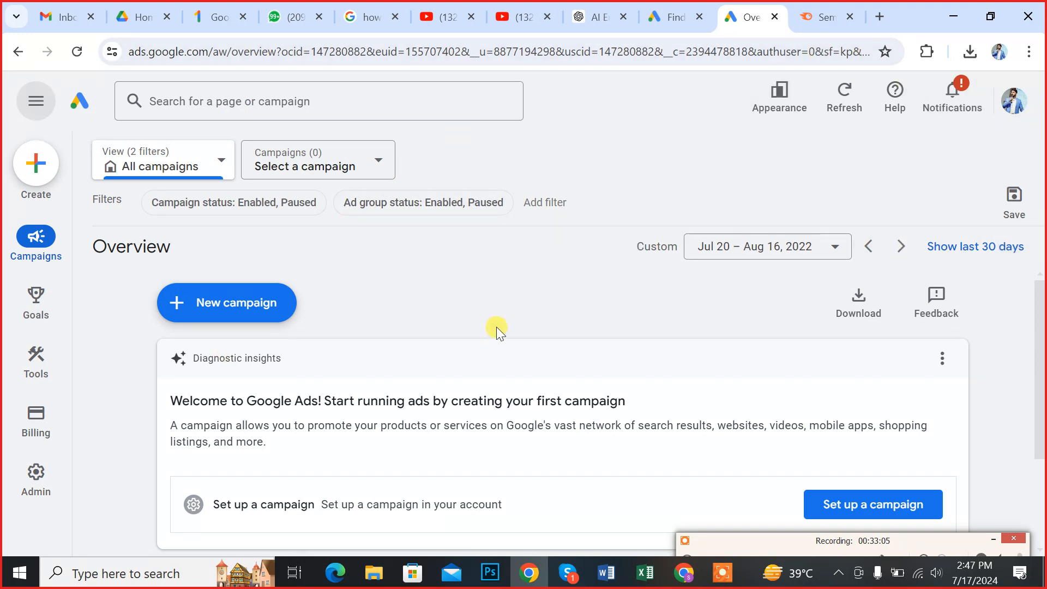
scroll(486, 286, down, 3)
mouse_move(35, 486)
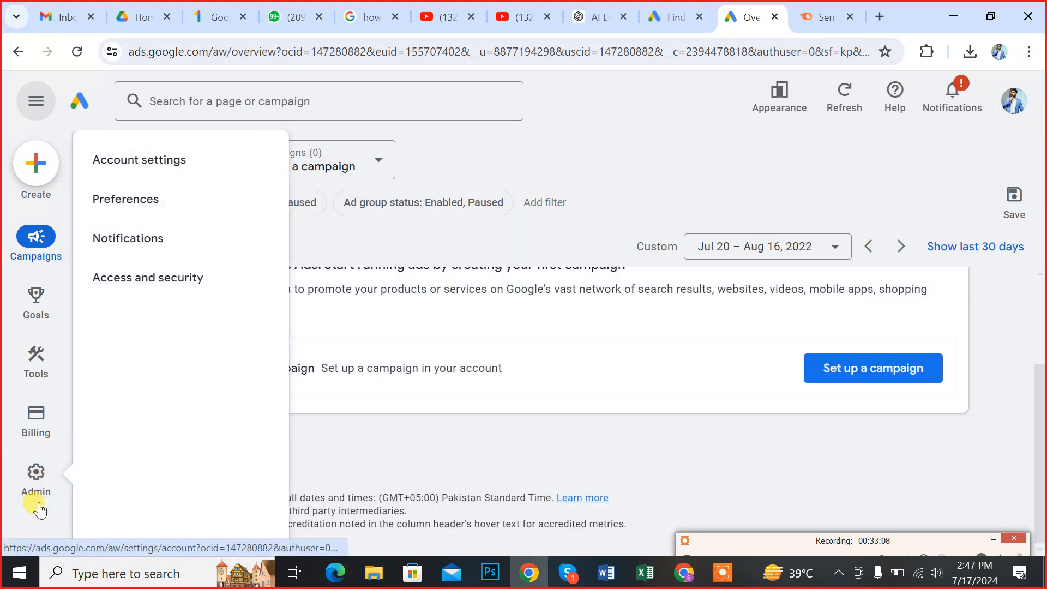
scroll(430, 374, up, 3)
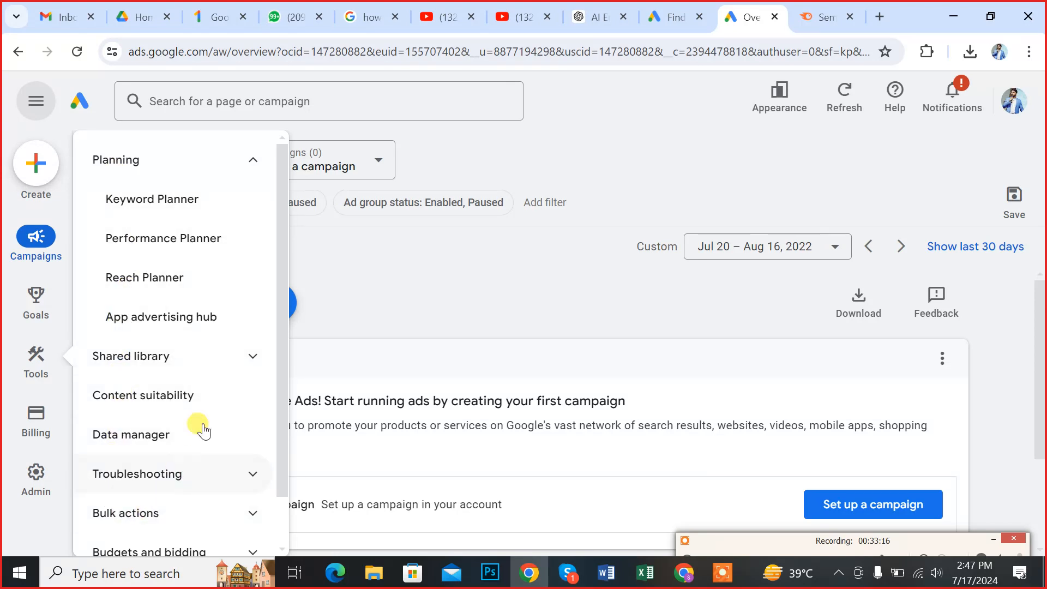
scroll(188, 388, down, 1)
scroll(192, 388, up, 2)
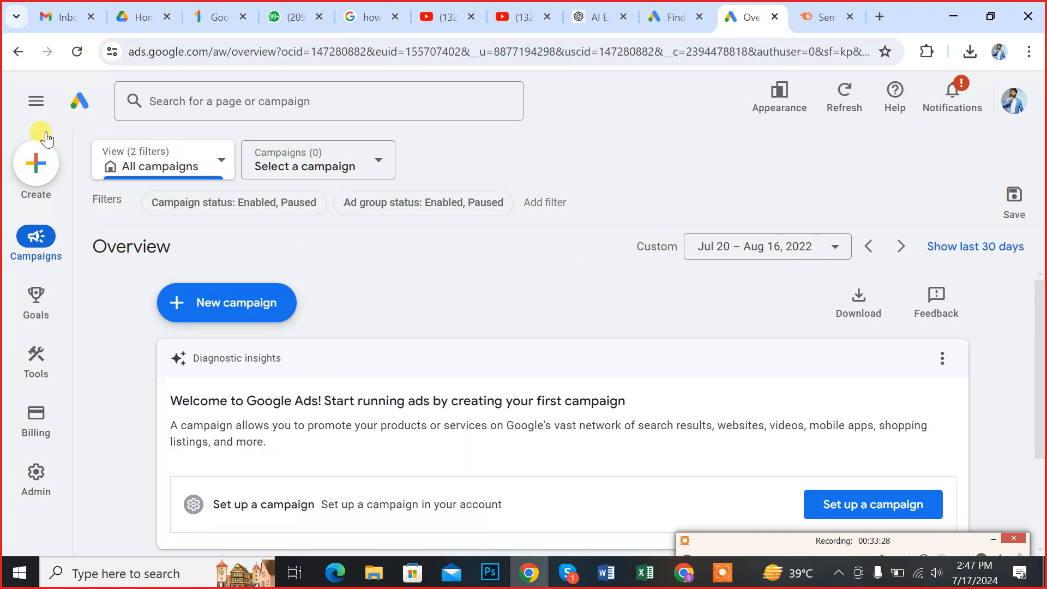
click(221, 166)
click(423, 210)
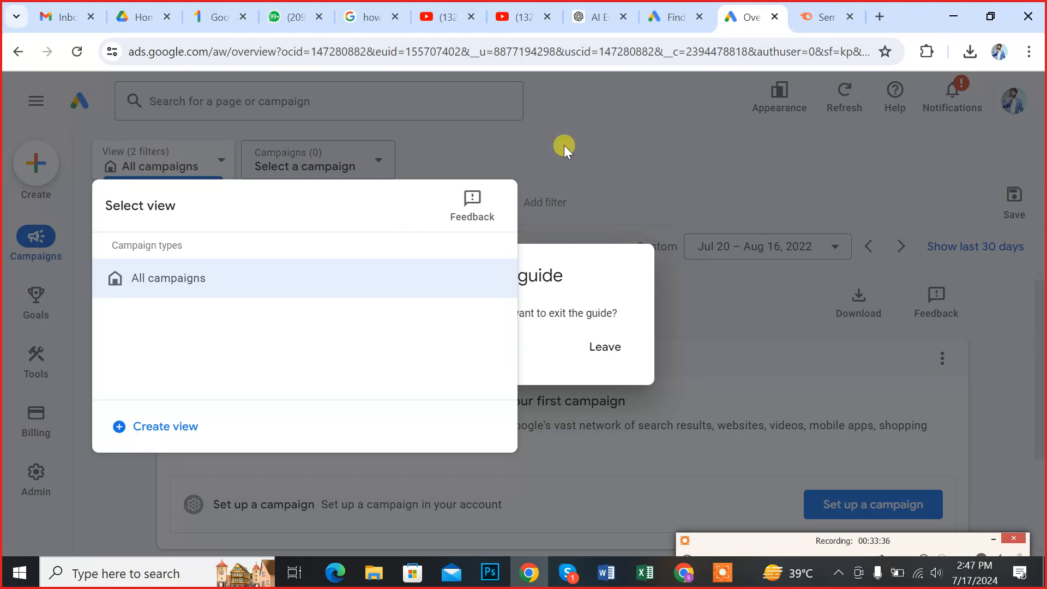
click(641, 8)
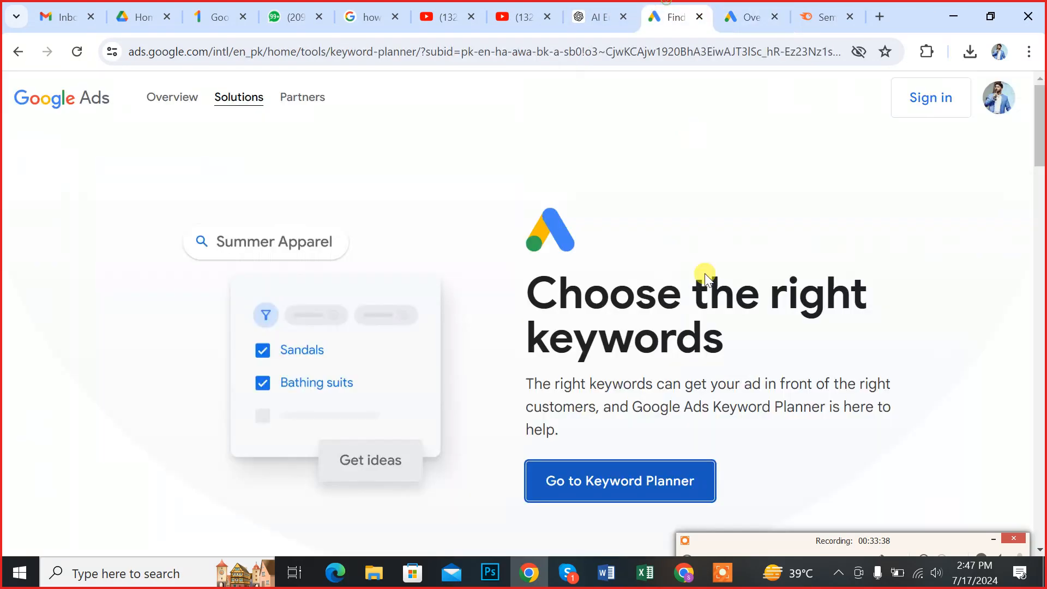
click(751, 7)
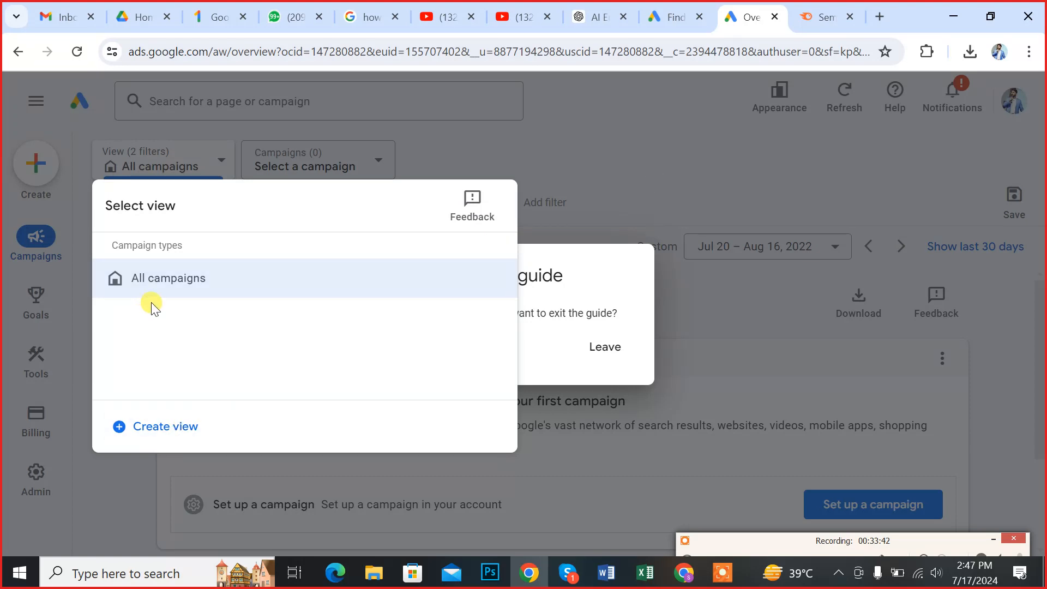
click(171, 280)
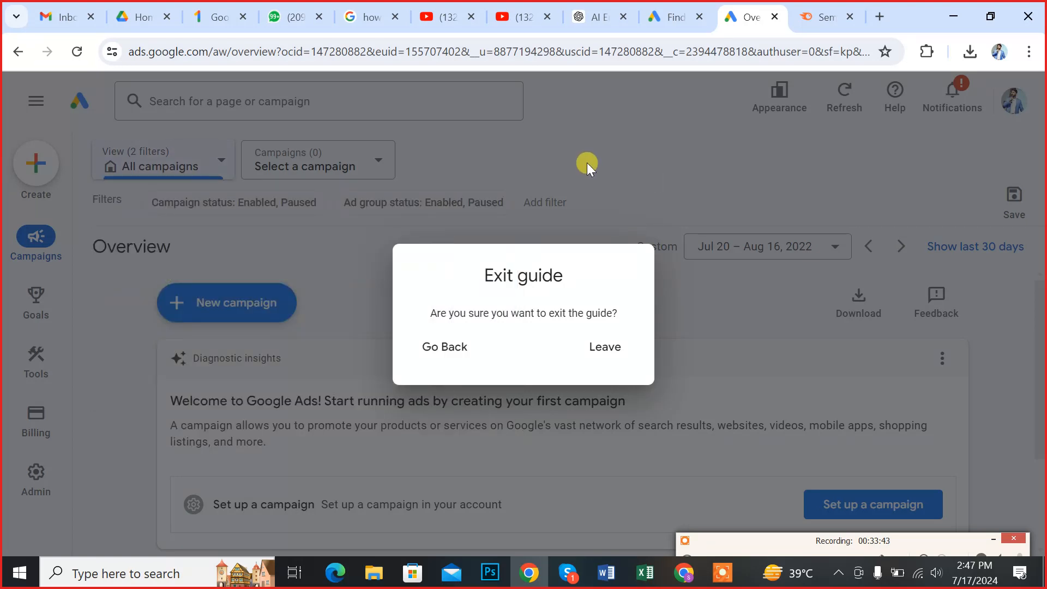
click(602, 349)
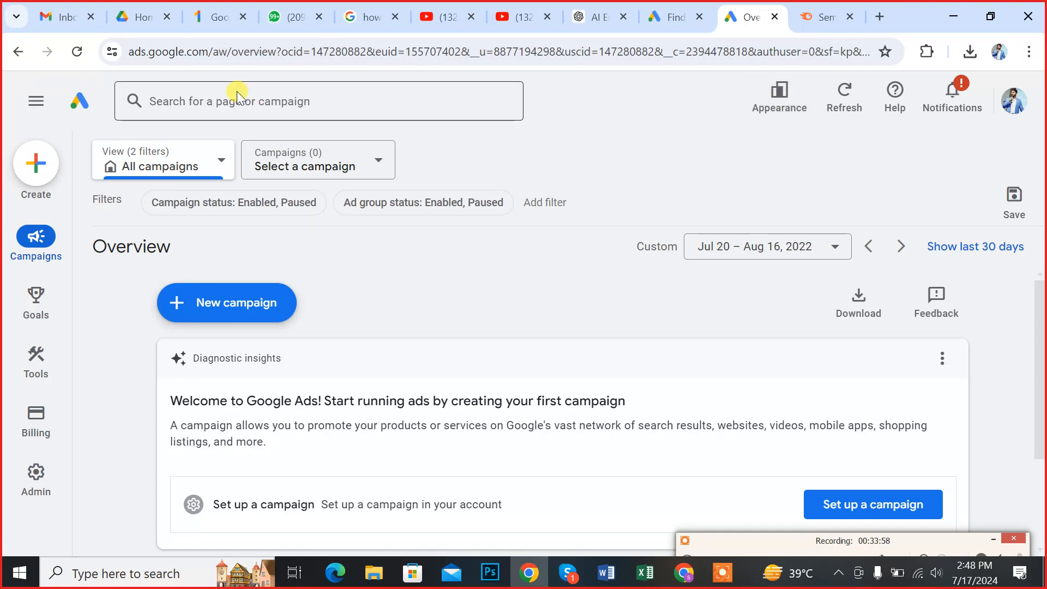
Open Keyword Planner from the account's planning tools and look over the saved plans.
click(39, 103)
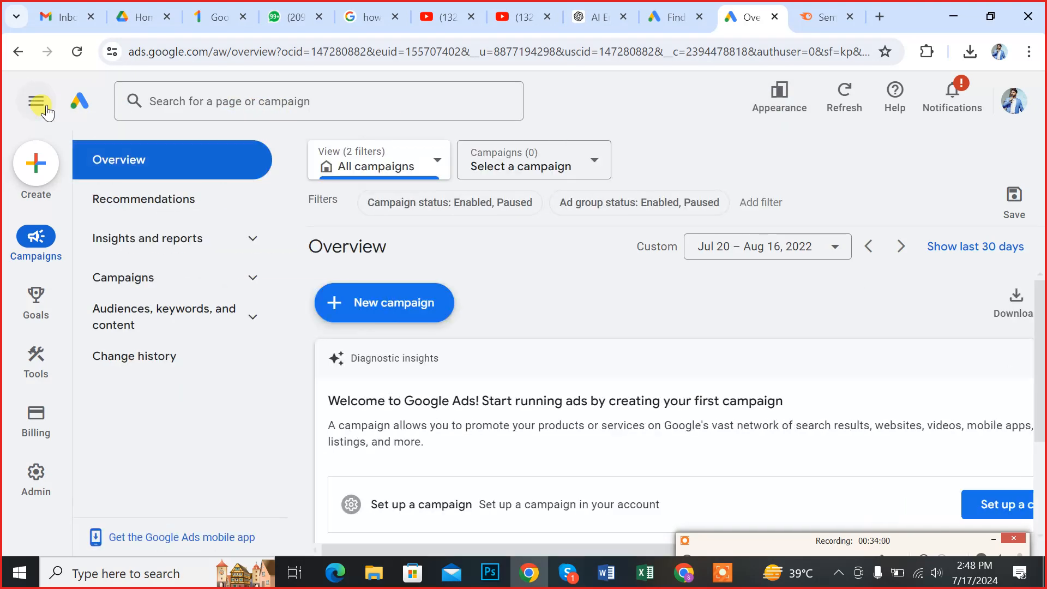
click(38, 104)
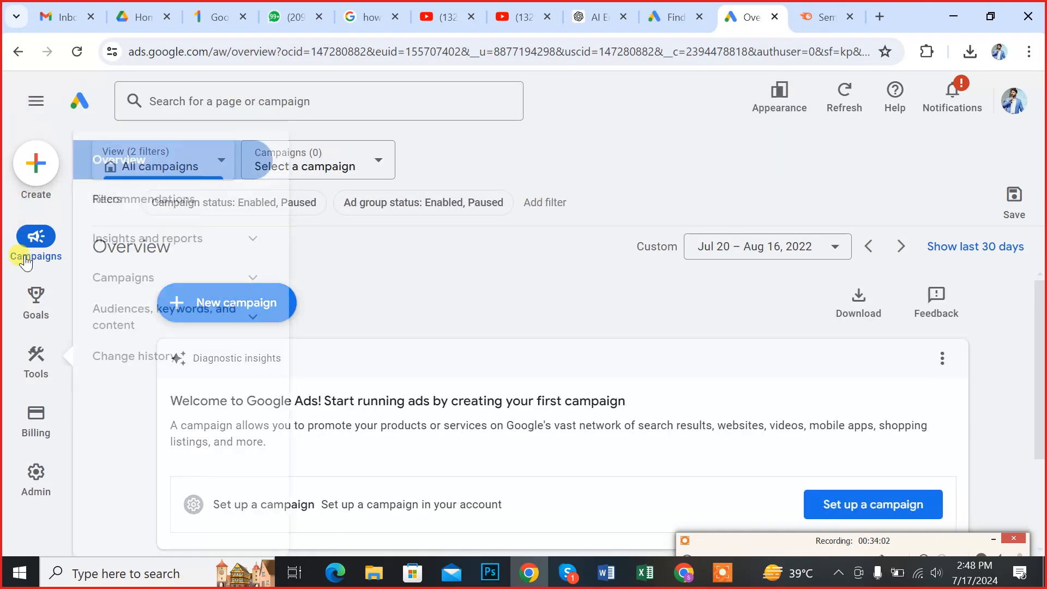
mouse_move(36, 363)
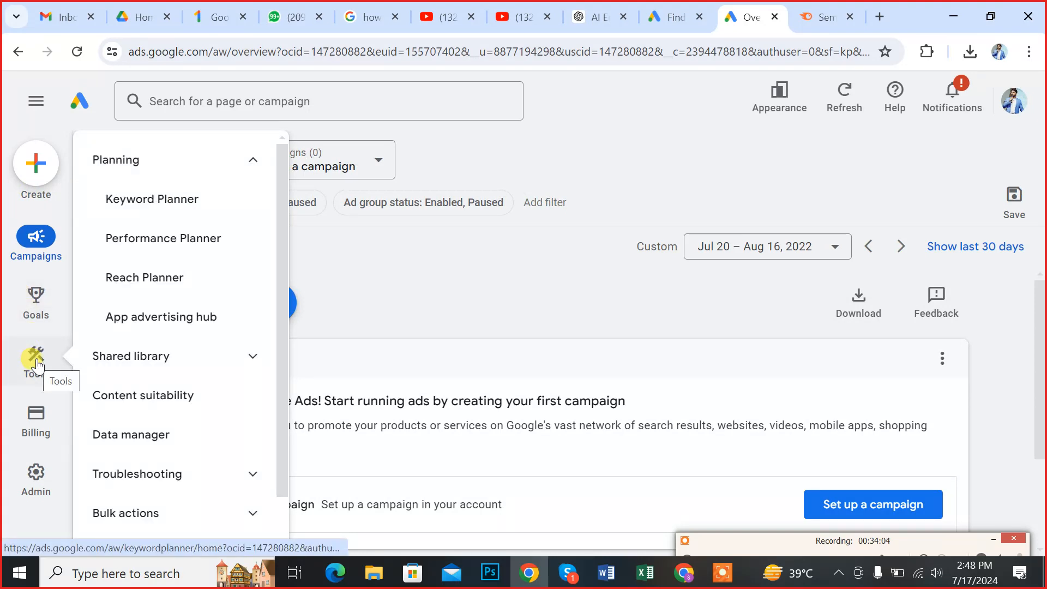
click(175, 204)
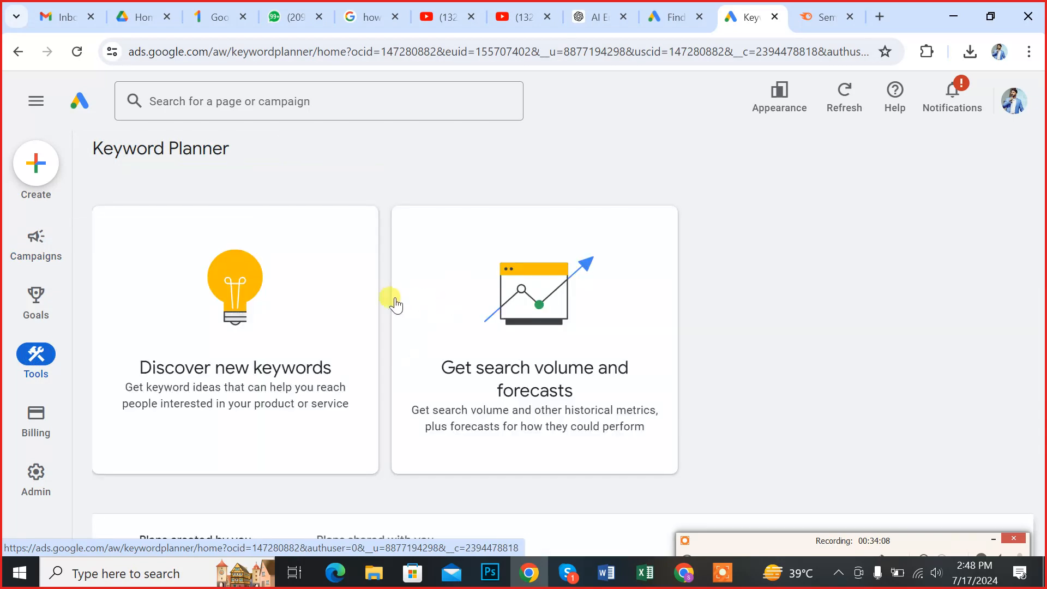
scroll(522, 349, down, 6)
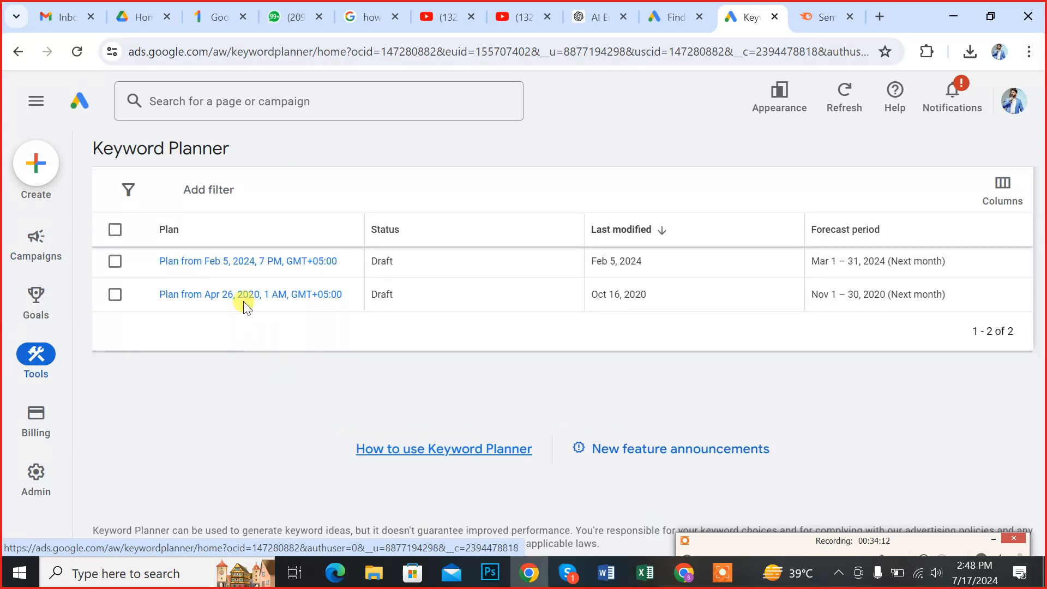
scroll(220, 314, up, 5)
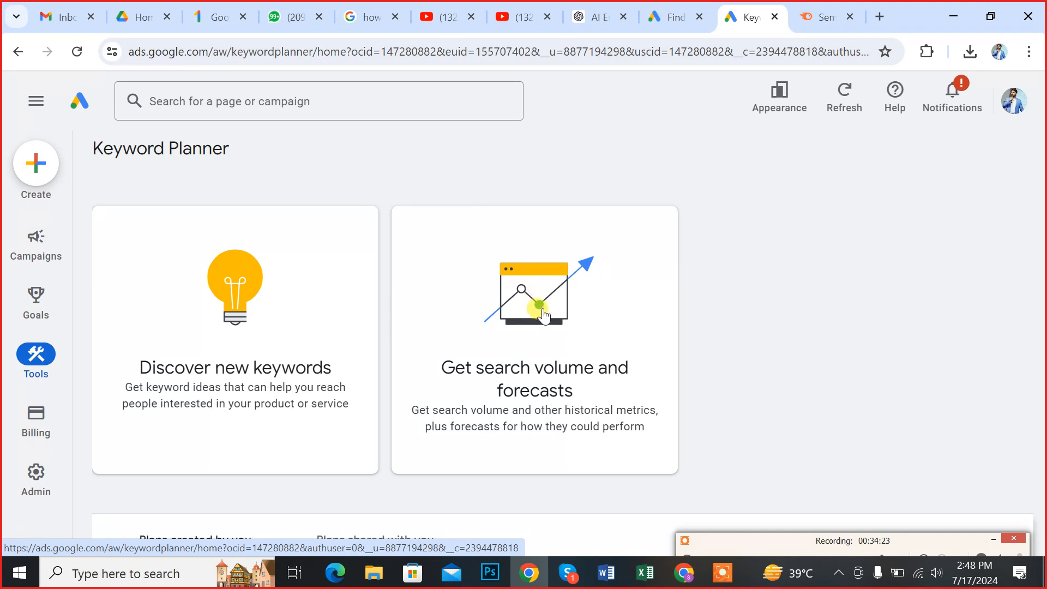
Start discovering new keywords and enter "restaurants in karachi" as the product or service related to the business.
click(324, 333)
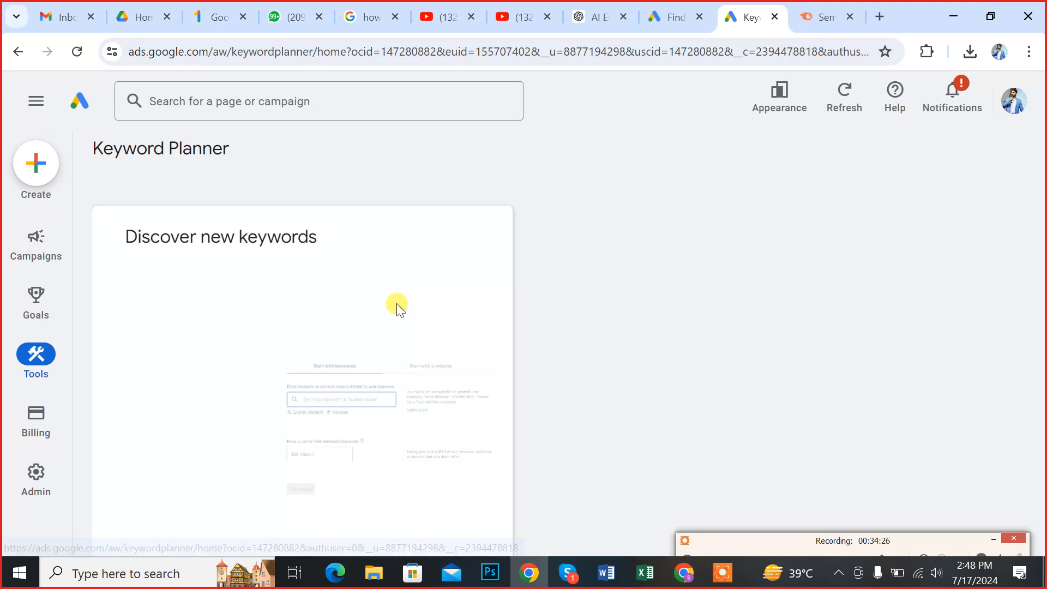
scroll(325, 354, down, 6)
scroll(324, 352, down, 4)
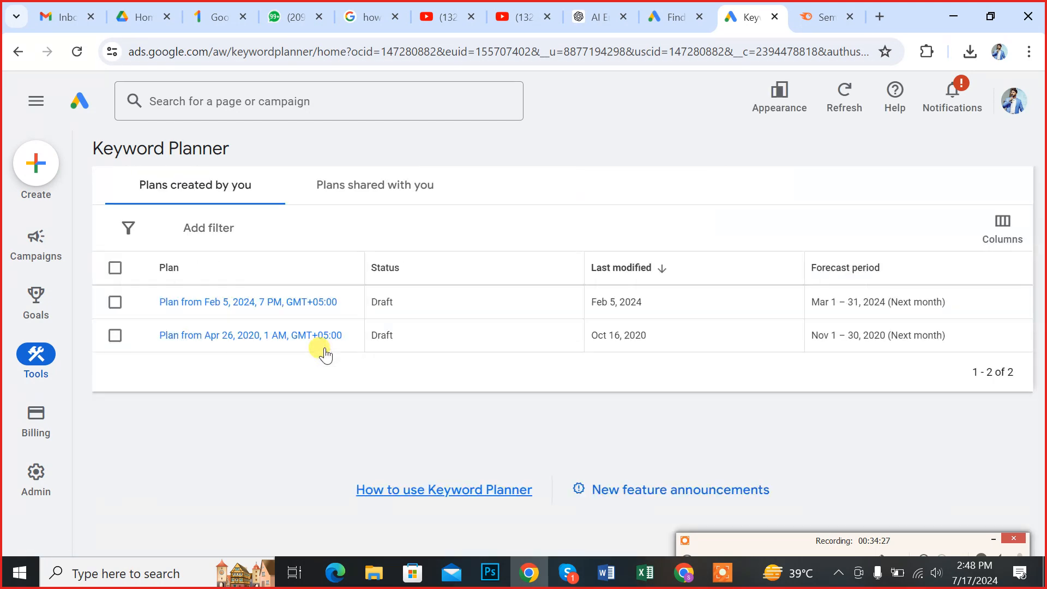
scroll(325, 350, up, 9)
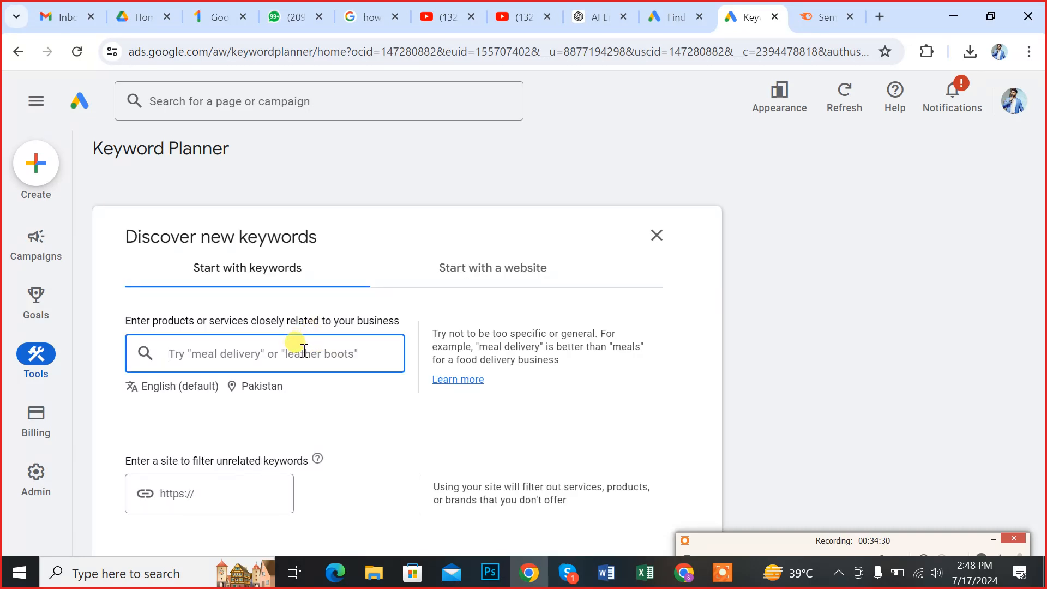
text(restaurants )
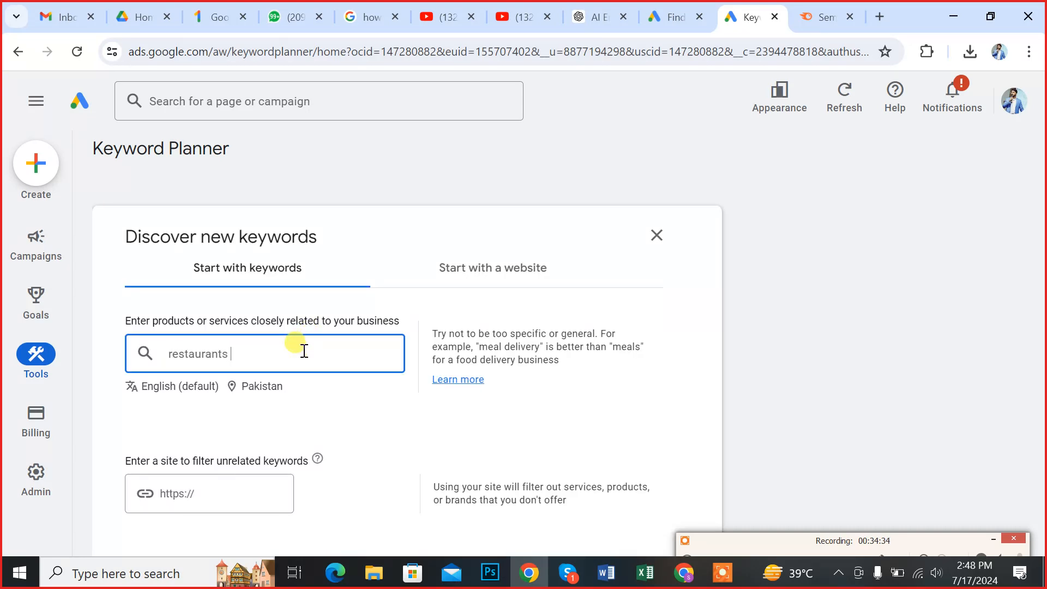
text(in karachi)
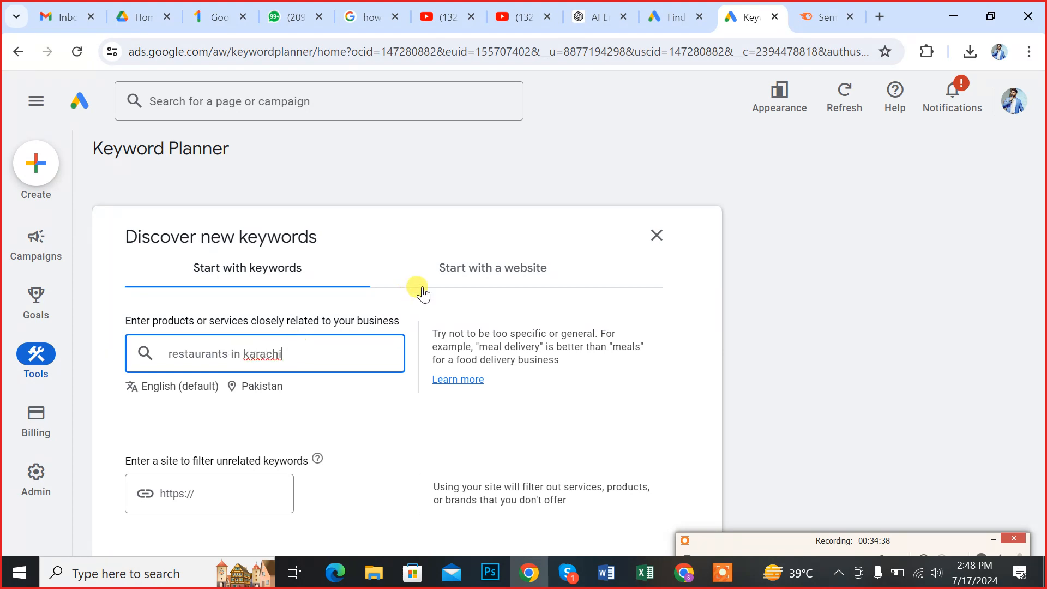
Get keyword ideas for "restaurants in karachi" in English for Pakistan and look through the resulting keyword list.
scroll(349, 333, down, 4)
click(167, 337)
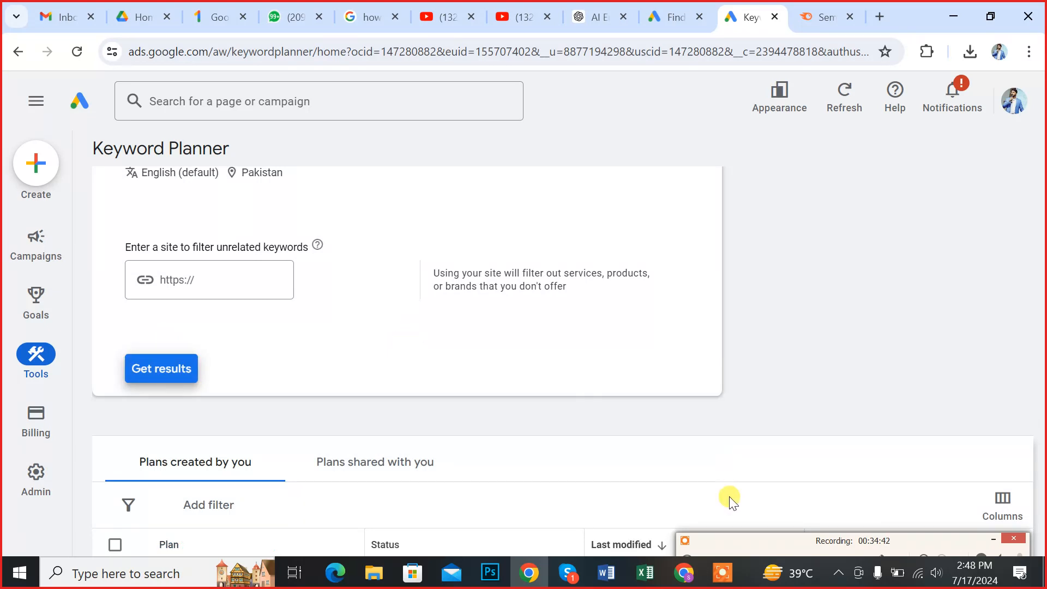
mouse_move(816, 534)
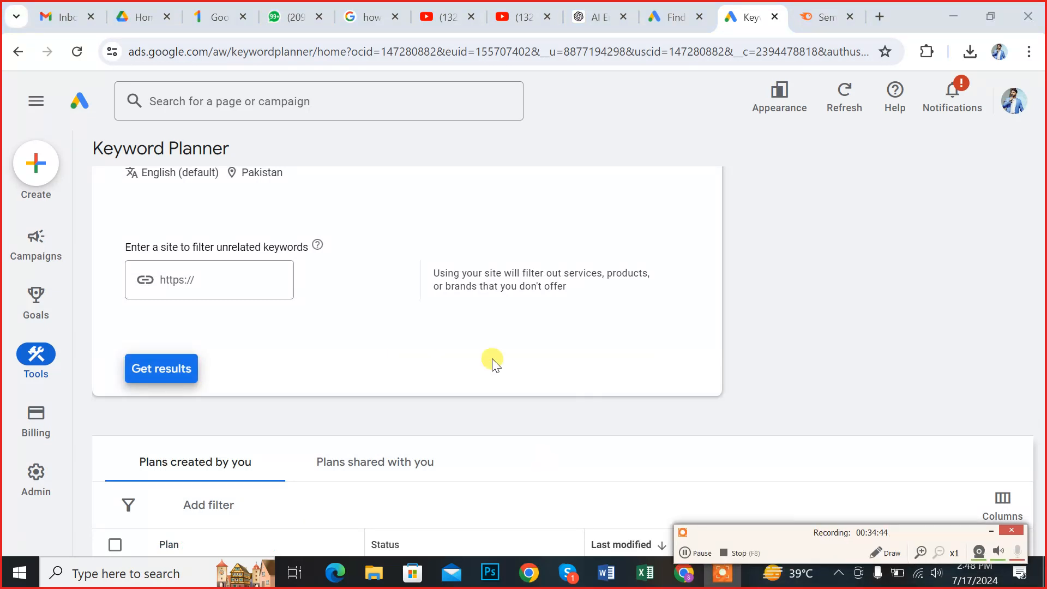
click(379, 342)
scroll(376, 343, down, 3)
scroll(374, 346, up, 6)
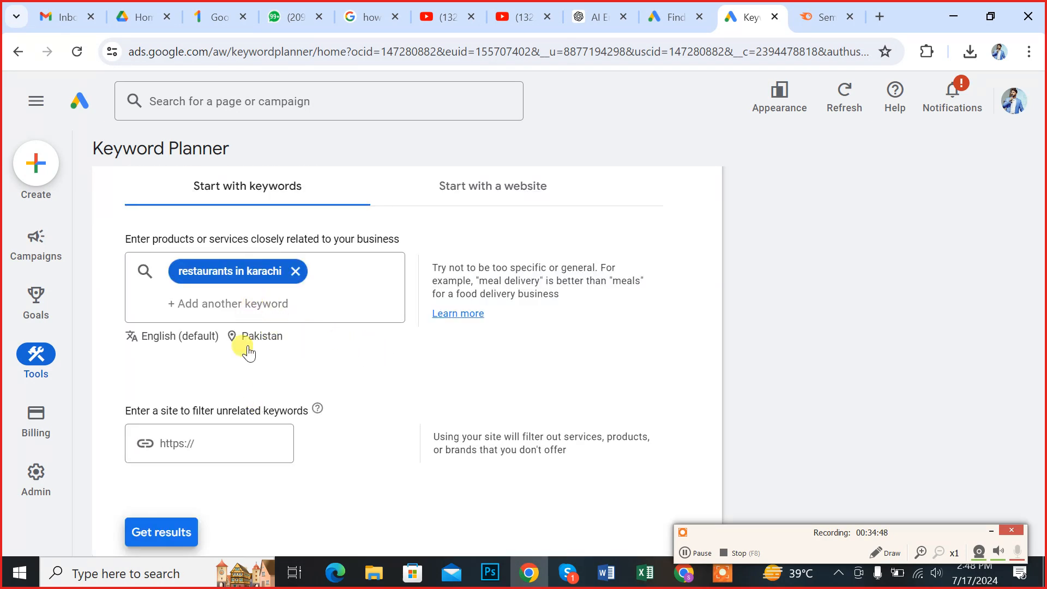
click(190, 530)
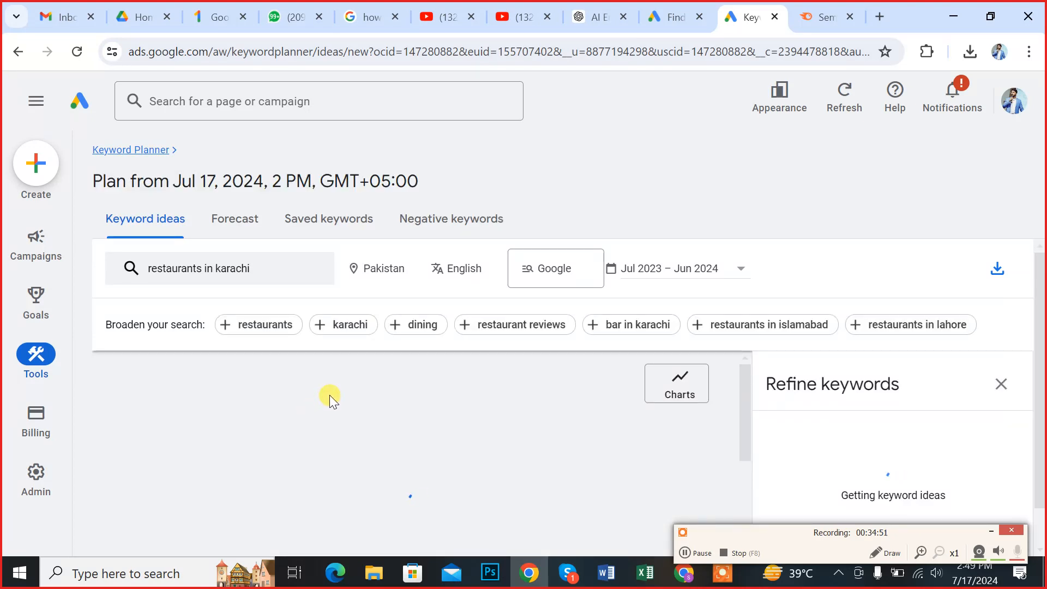
scroll(276, 427, down, 10)
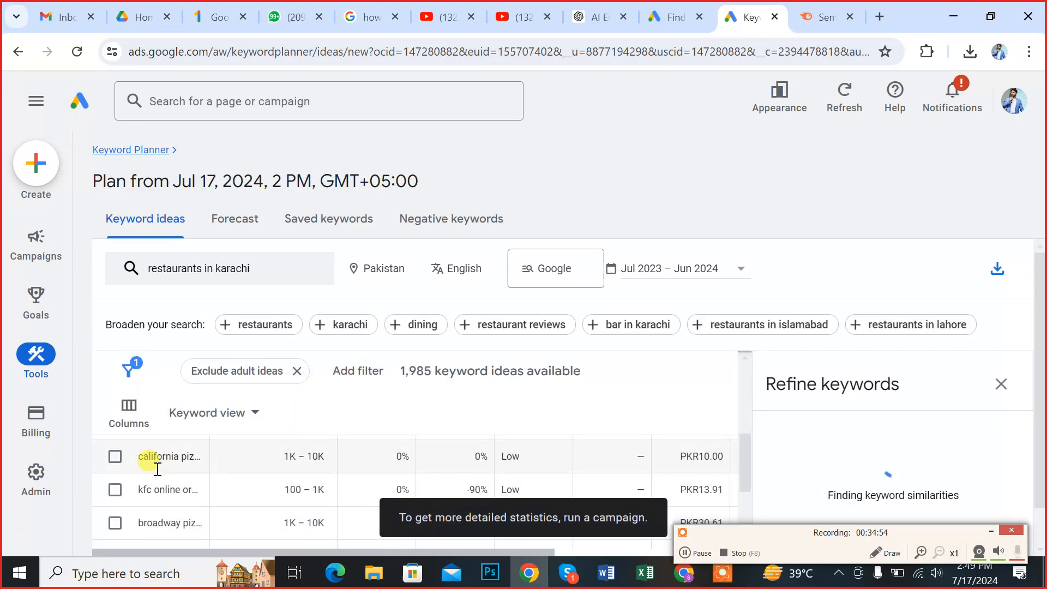
scroll(125, 322, down, 2)
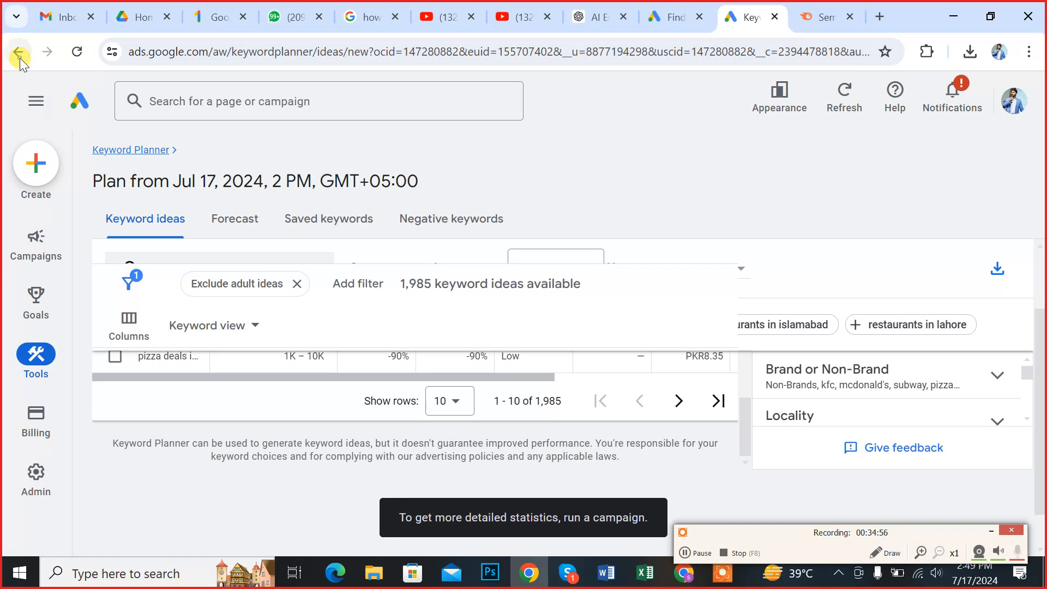
Go back to the Google Ads account overview and look at the profile's options for switching or creating accounts.
click(18, 52)
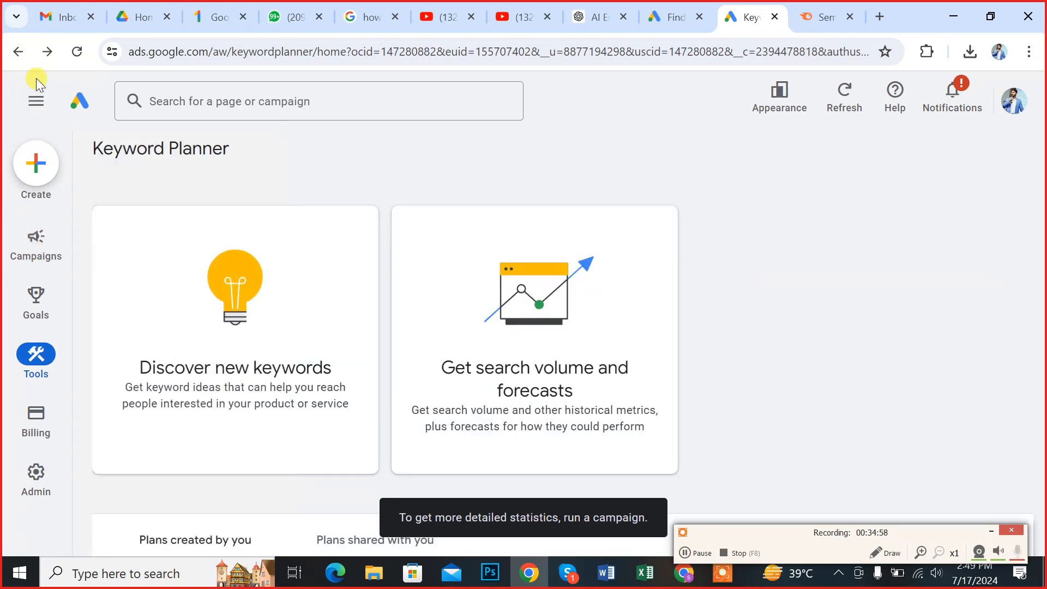
click(18, 51)
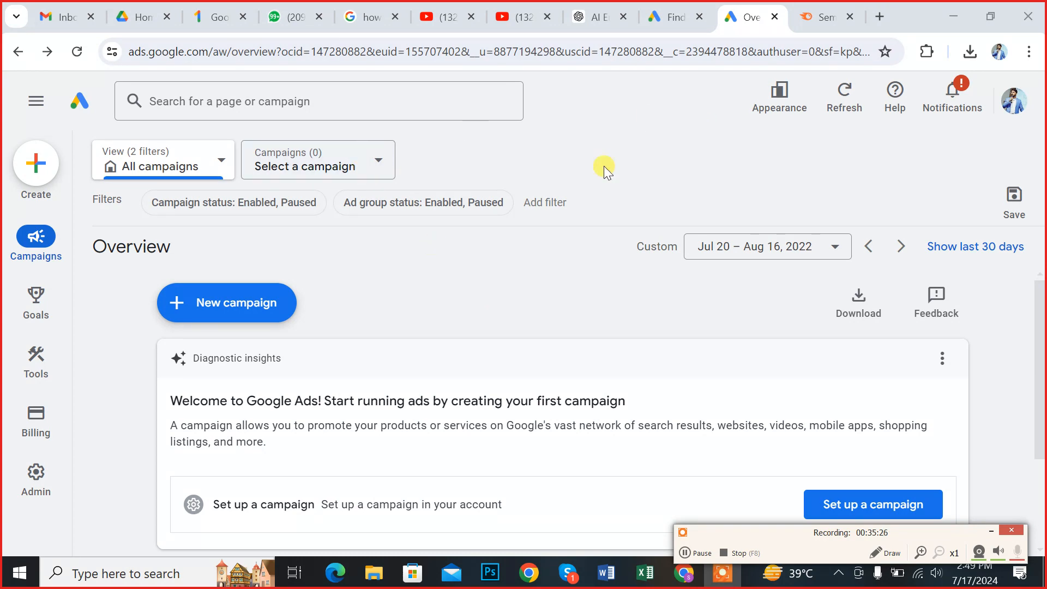
click(1015, 102)
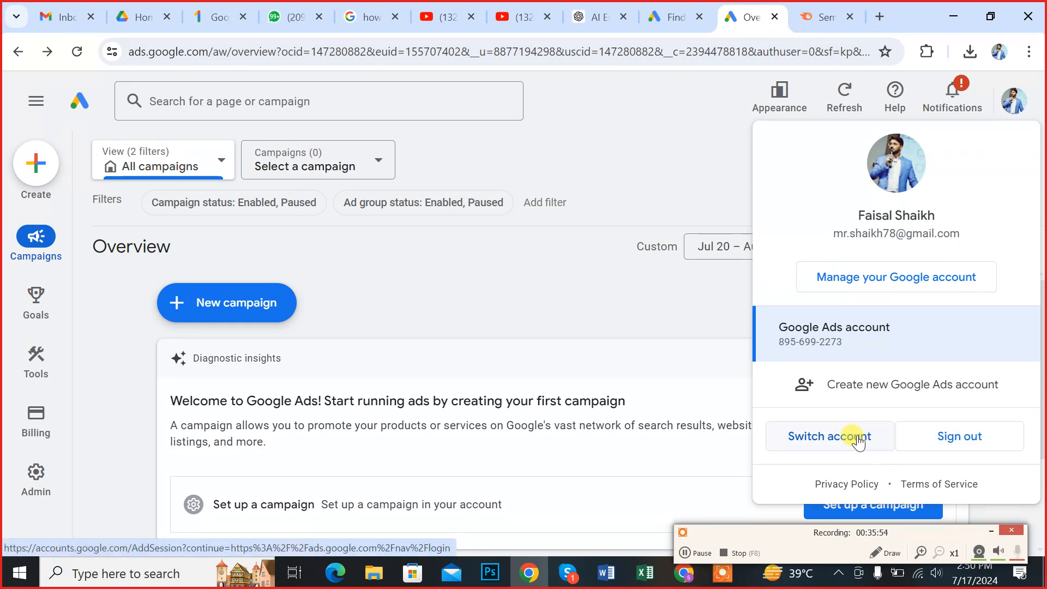
click(706, 319)
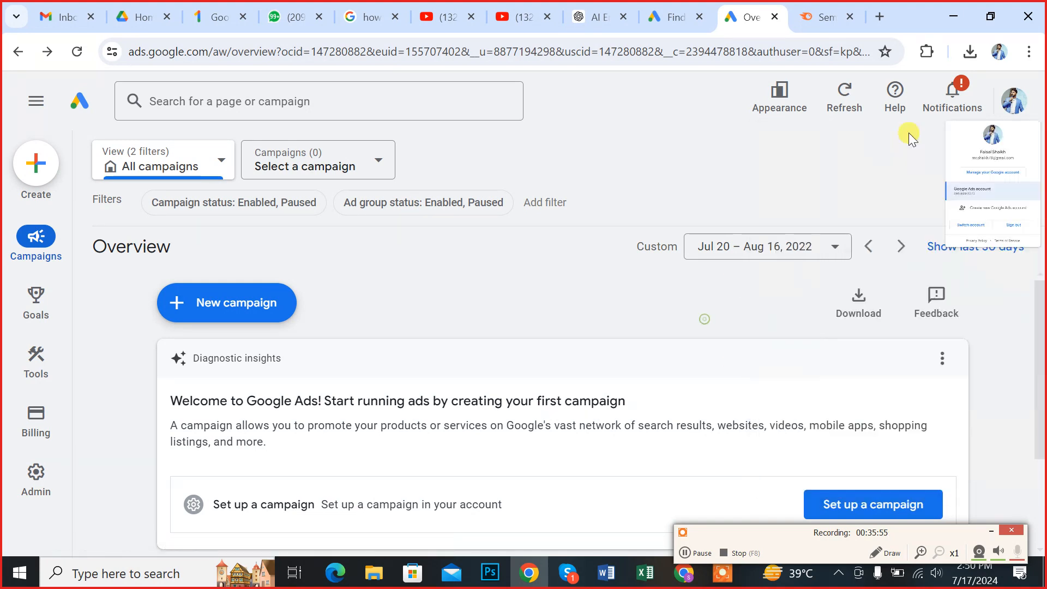
Read the account notifications and refresh the overview data.
click(959, 98)
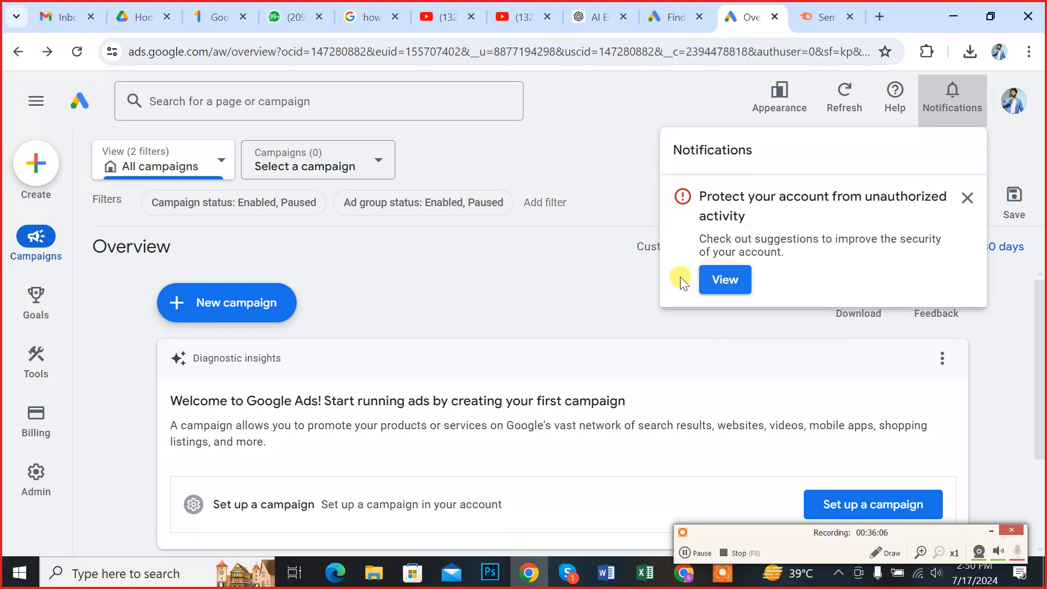
click(636, 266)
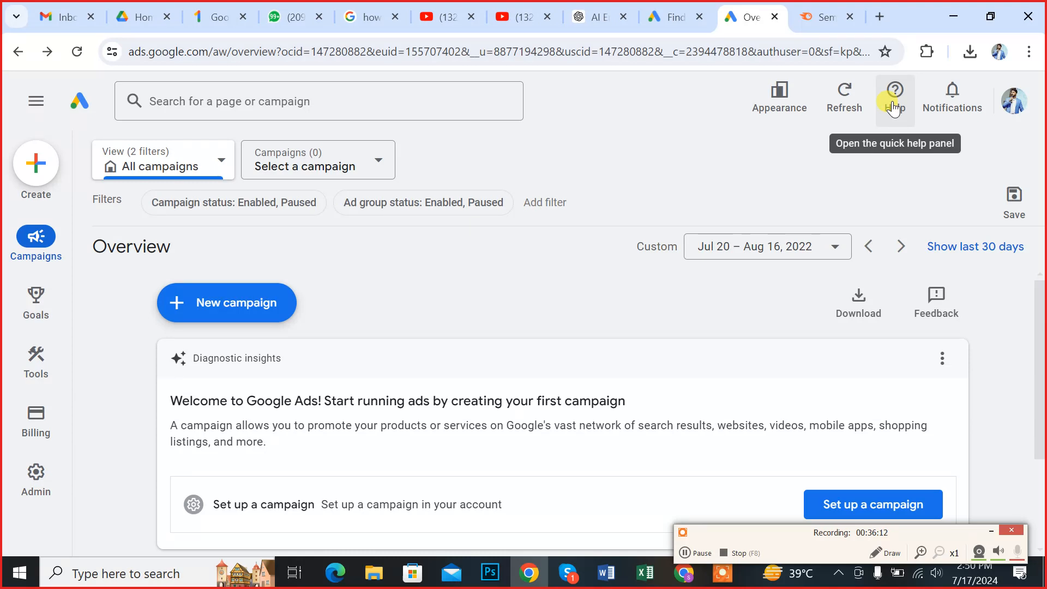
click(840, 94)
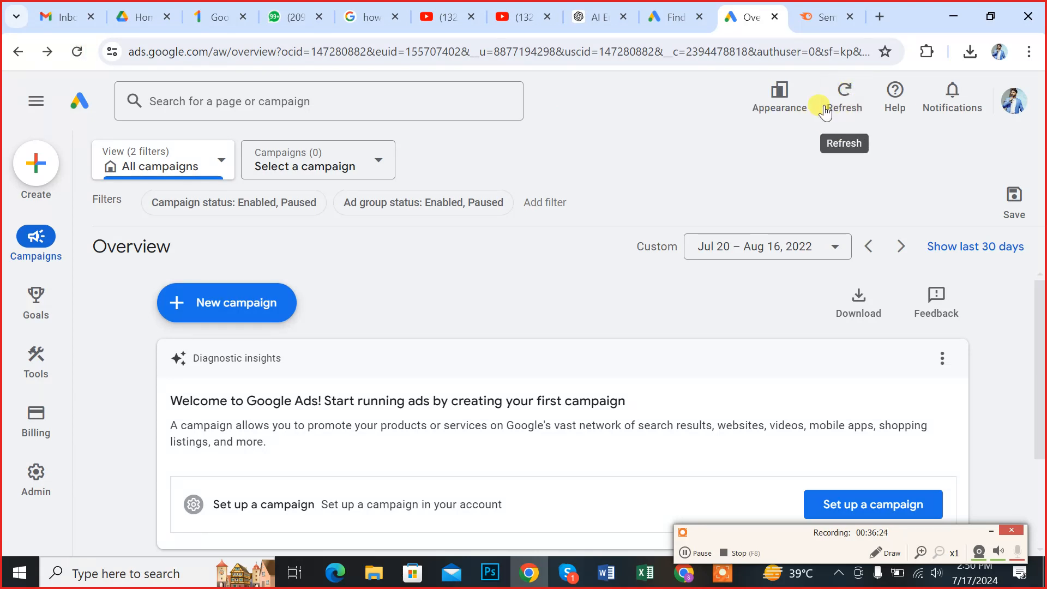
Look over the appearance options and the Campaigns section's entries, including Insights and reports.
click(785, 107)
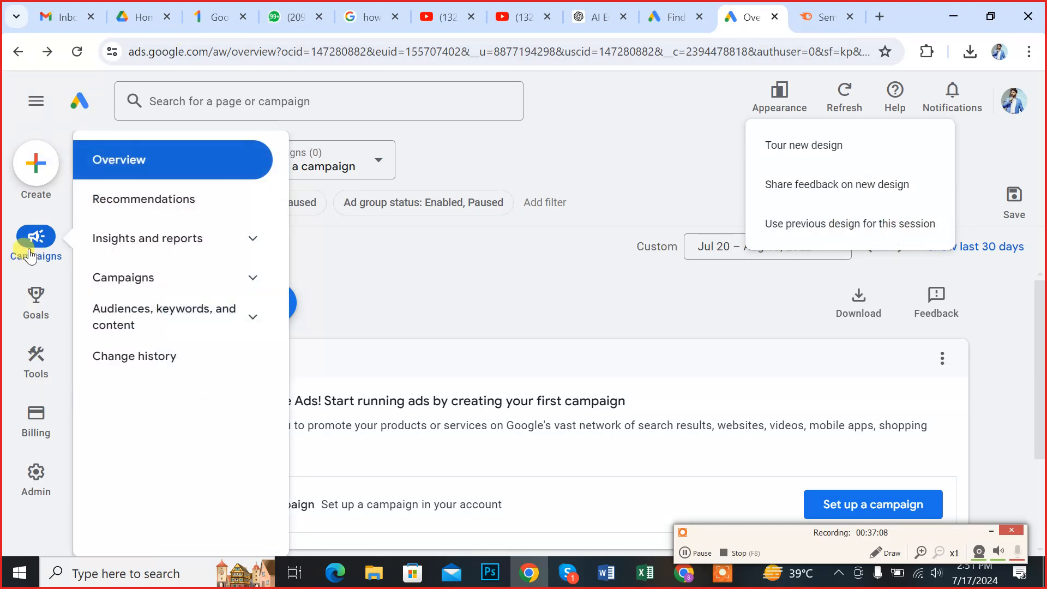
mouse_move(31, 245)
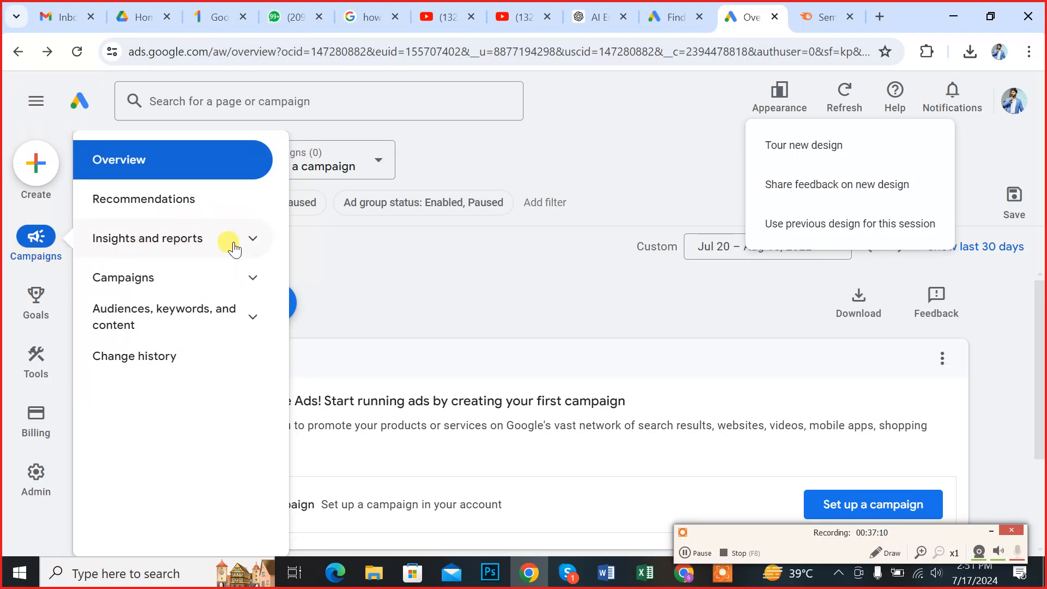
click(254, 243)
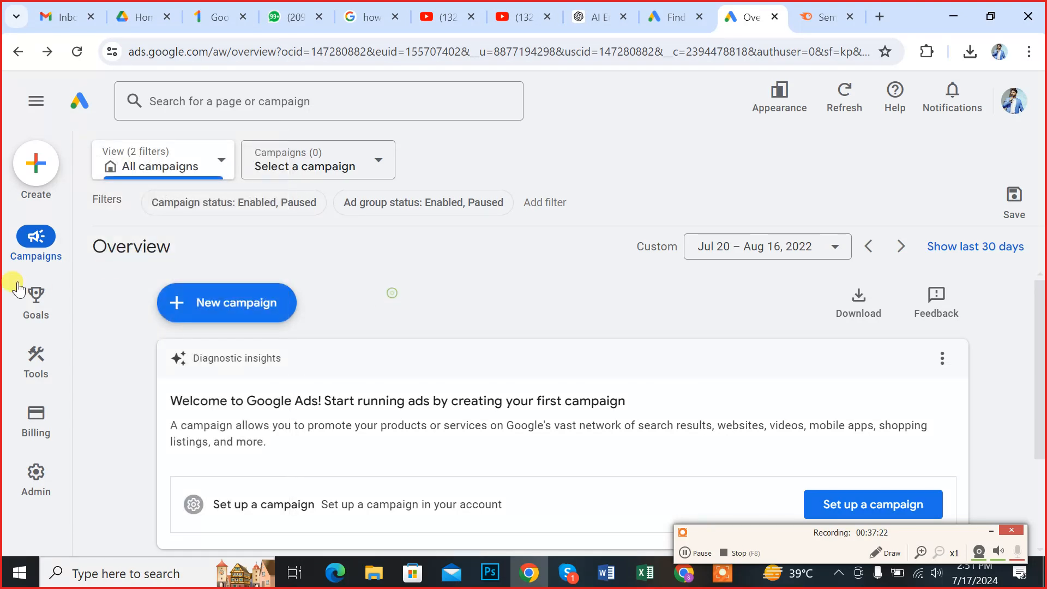
mouse_move(41, 235)
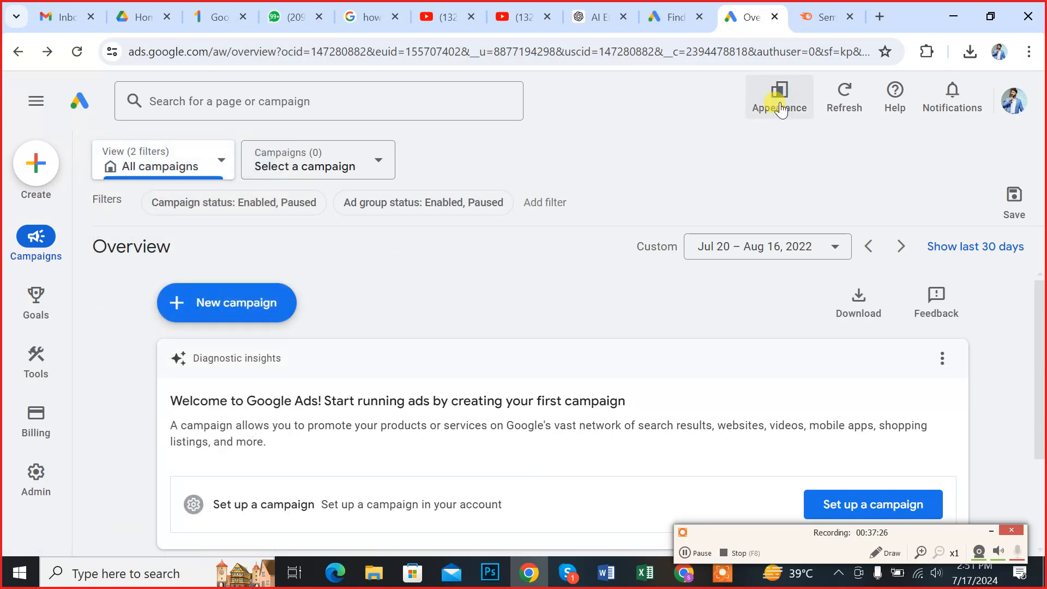
Start the tour of the new Google Ads design and read its introduction to the appearance options.
click(779, 101)
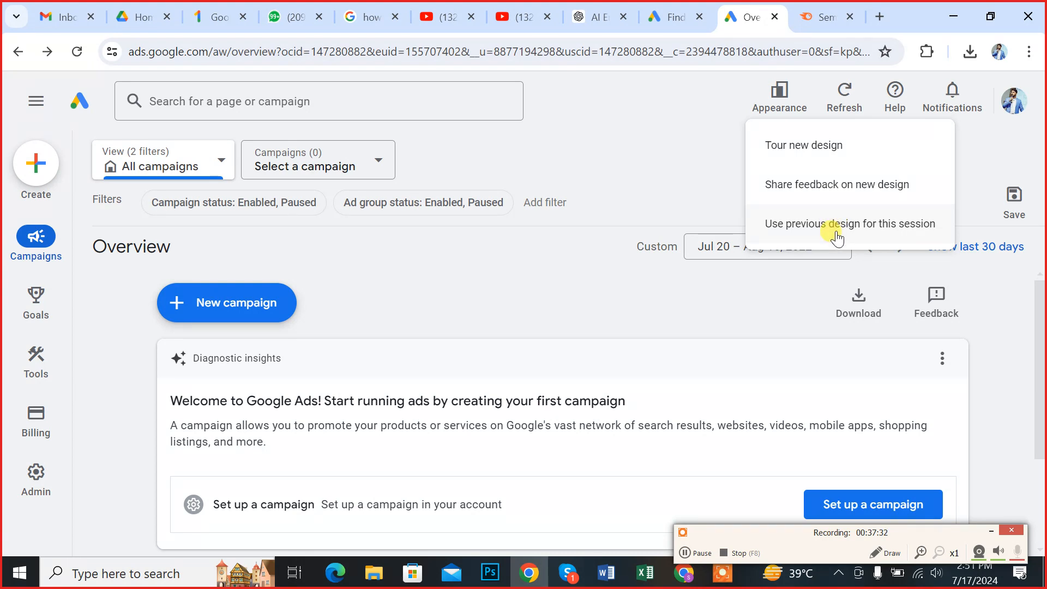
click(797, 150)
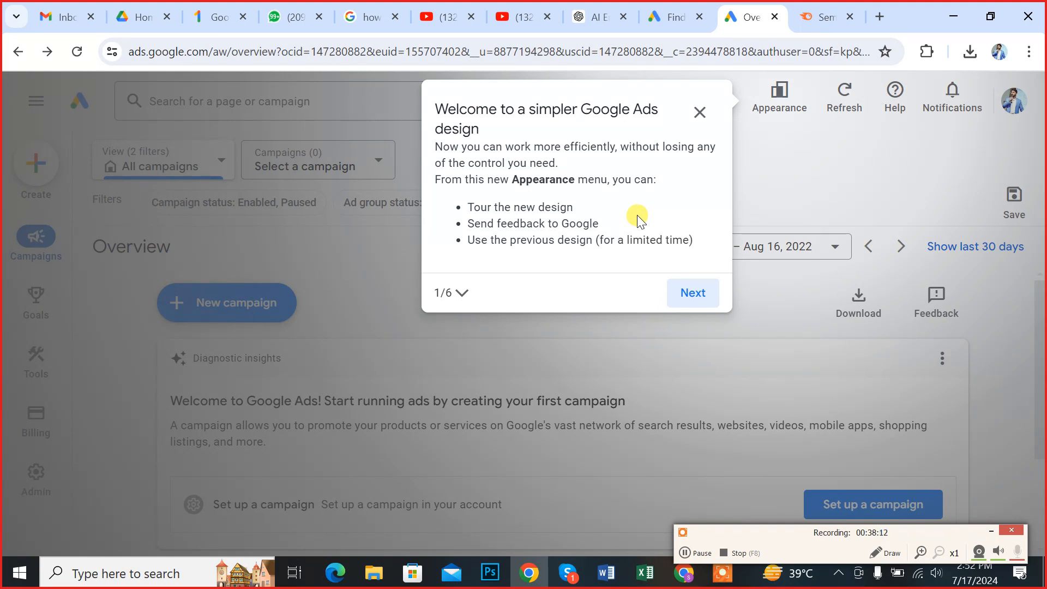
drag(445, 147, 694, 146)
drag(444, 163, 561, 163)
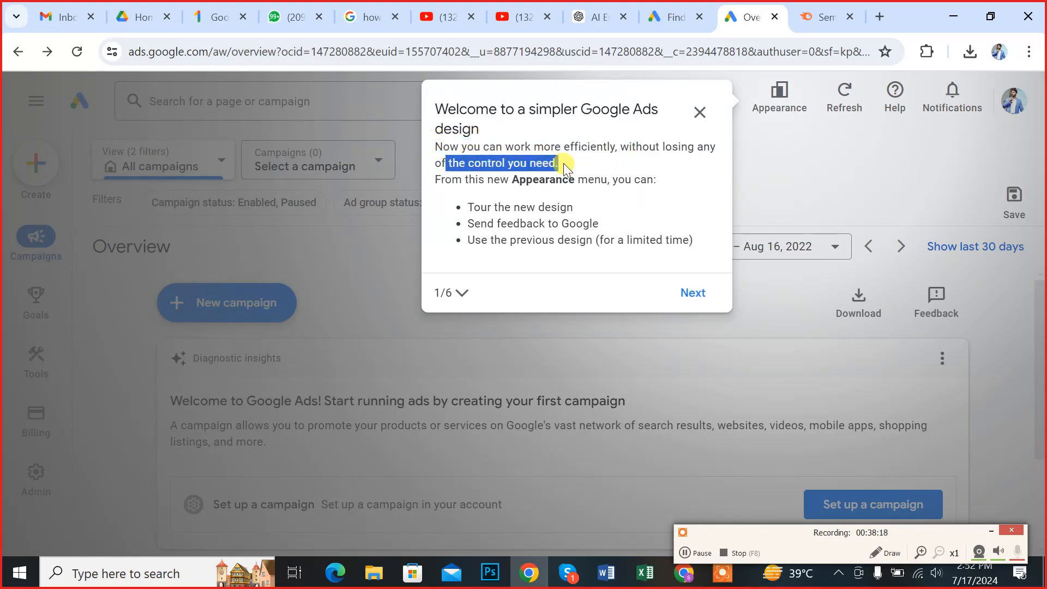
drag(444, 180, 648, 181)
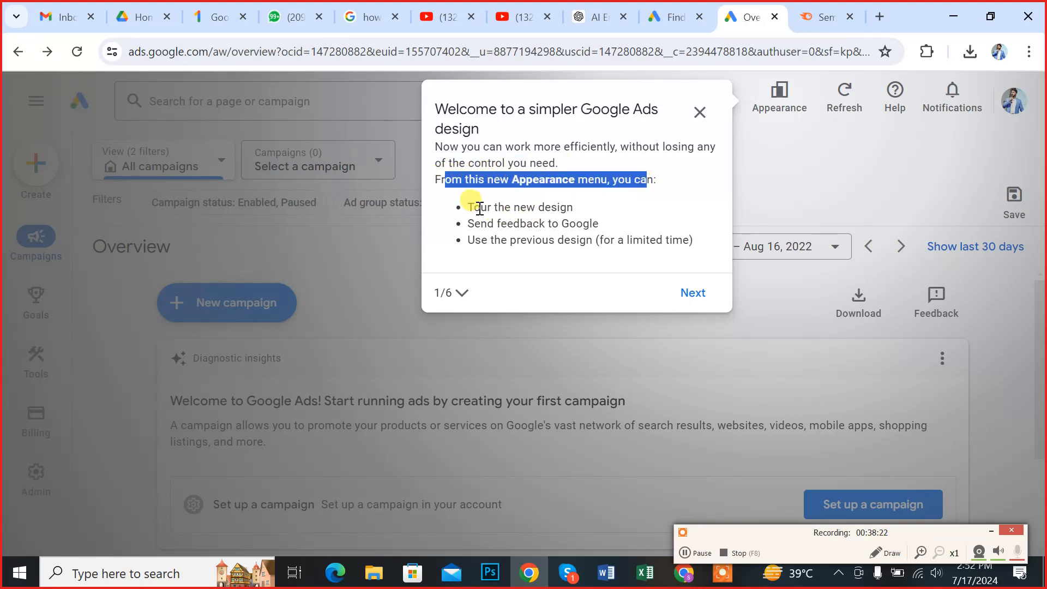
drag(475, 207, 569, 224)
drag(477, 240, 594, 239)
click(636, 239)
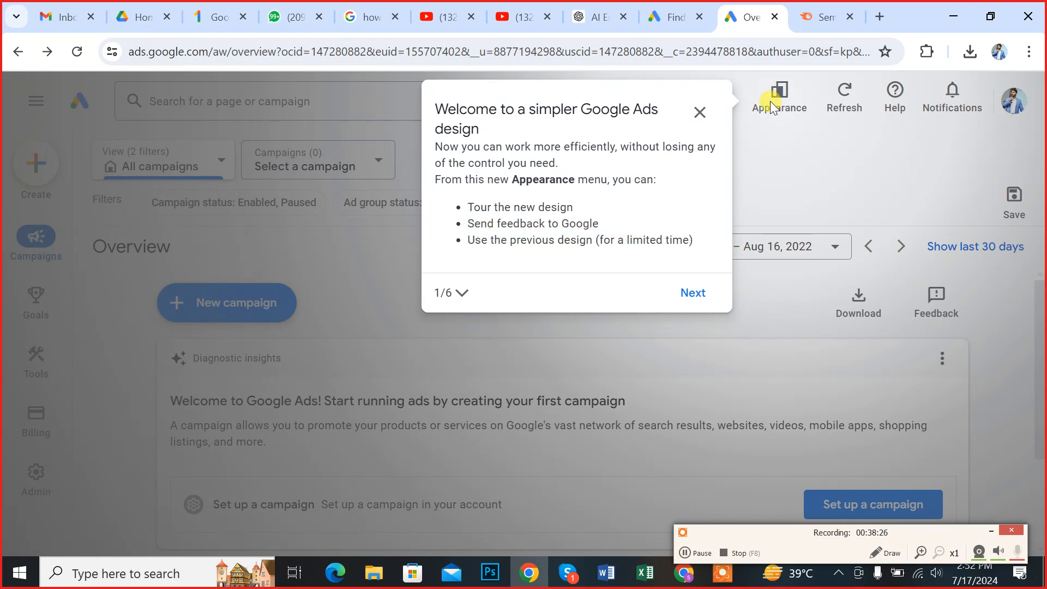
Advance the tour to its second page and read about managing keywords in Audiences, keywords and content.
click(693, 292)
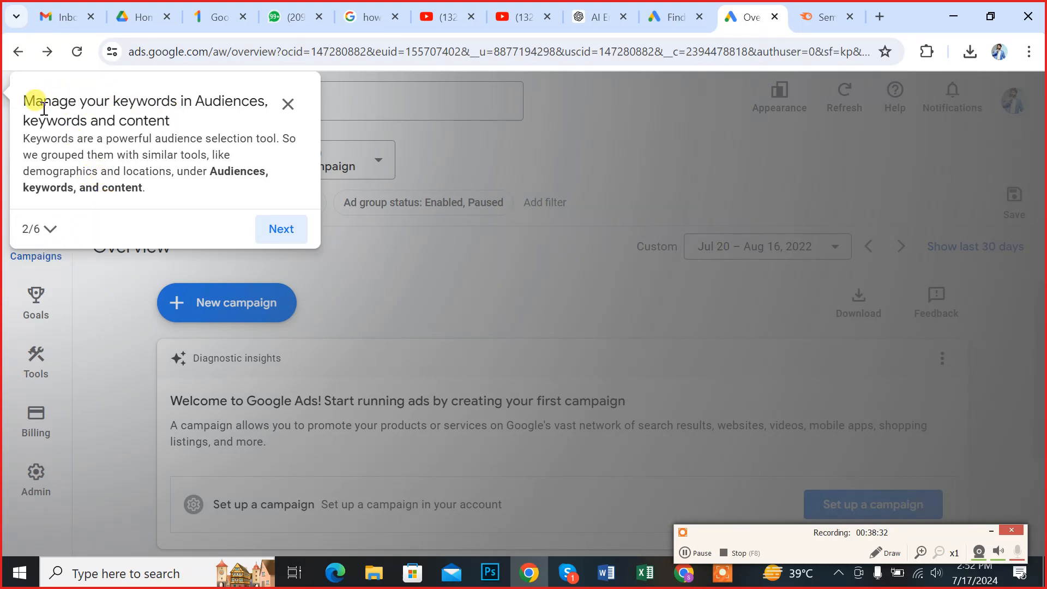
drag(44, 108, 146, 121)
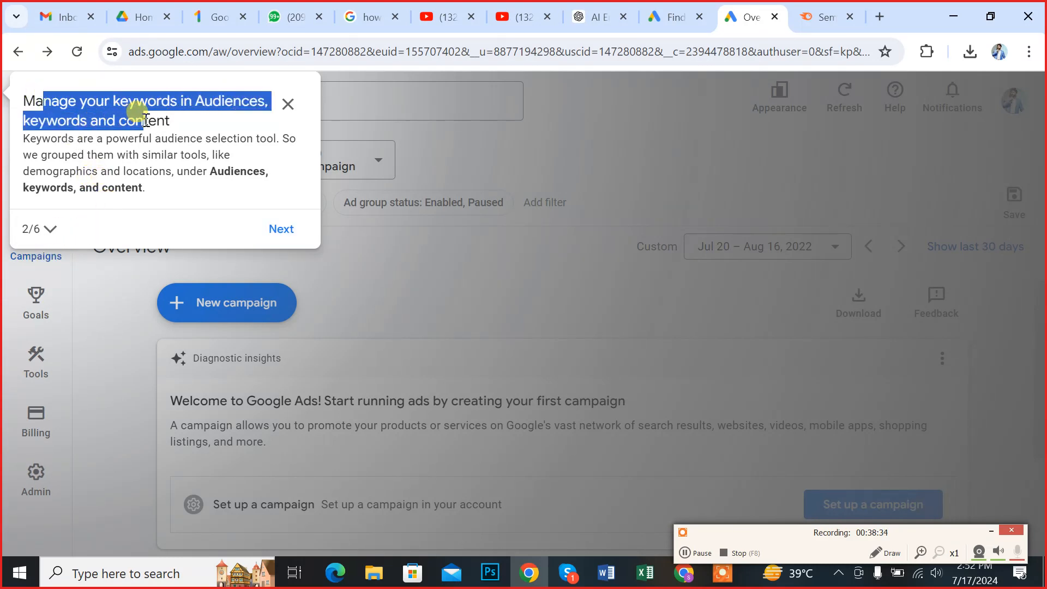
drag(50, 138, 277, 138)
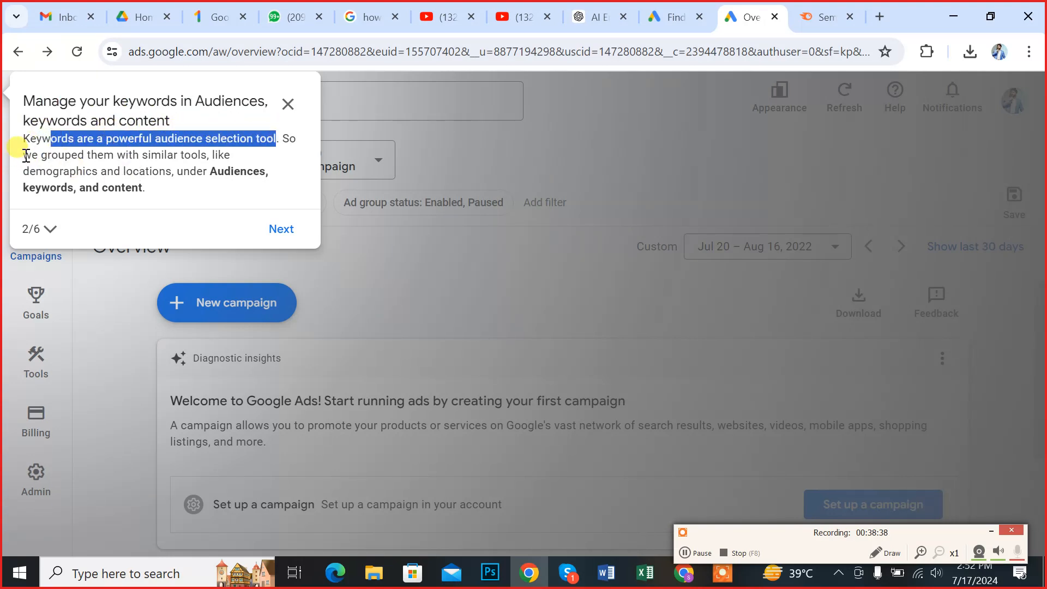
drag(25, 155, 231, 156)
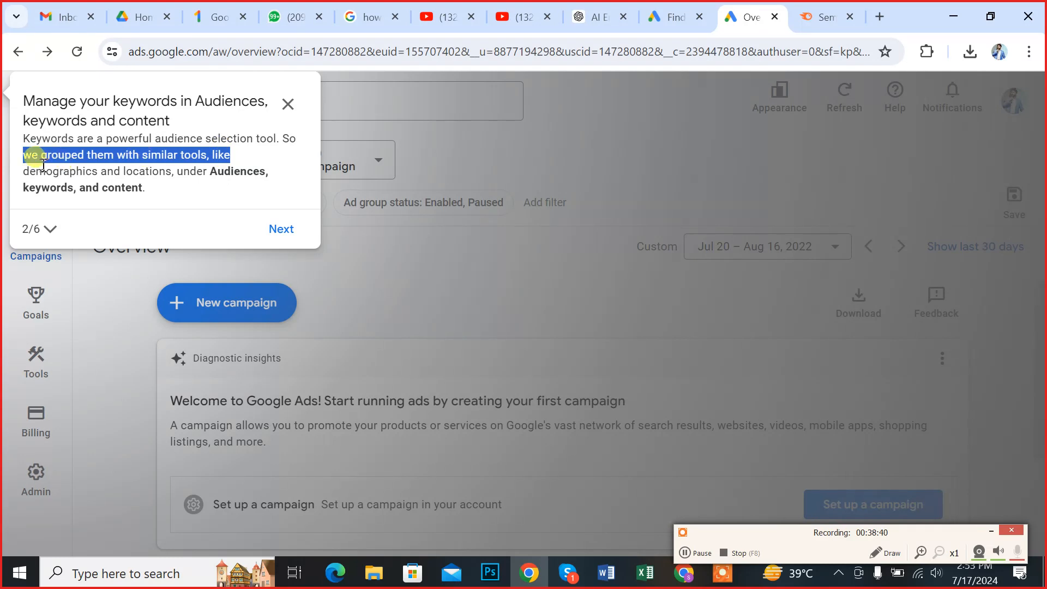
drag(45, 168, 121, 185)
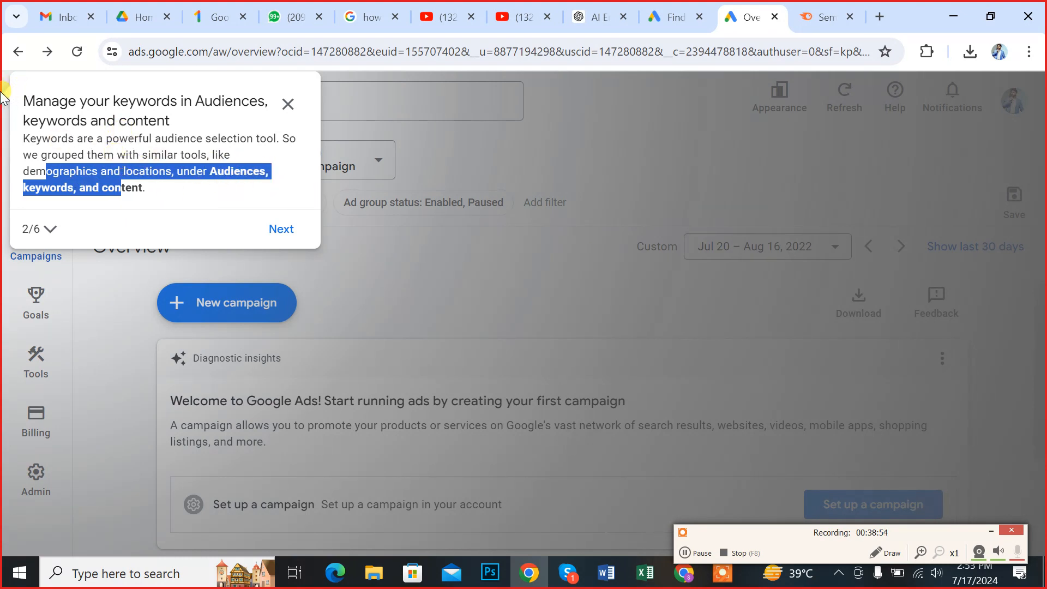
click(107, 116)
triple_click(108, 110)
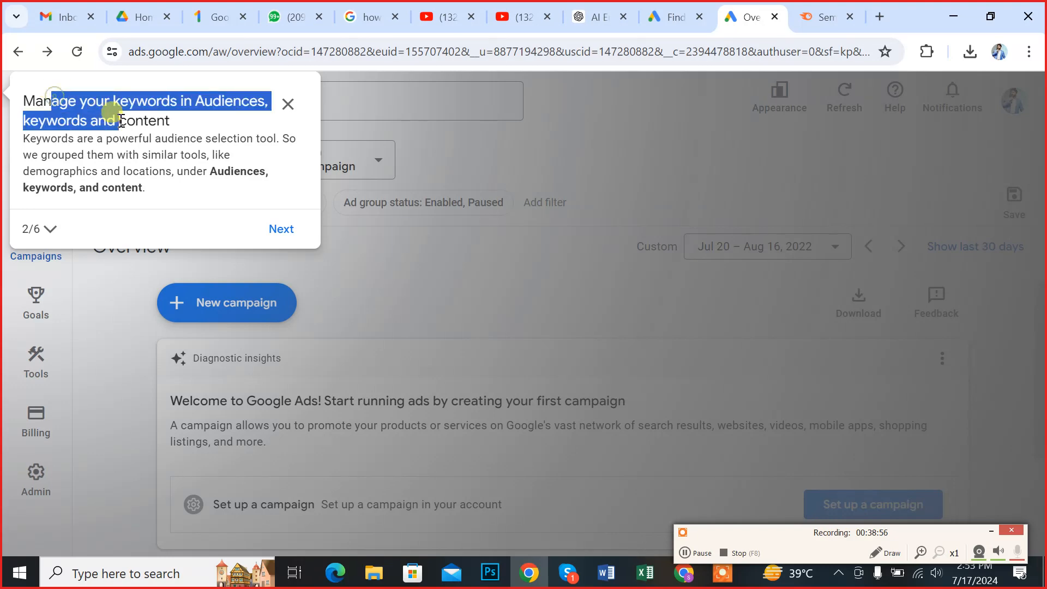
click(144, 123)
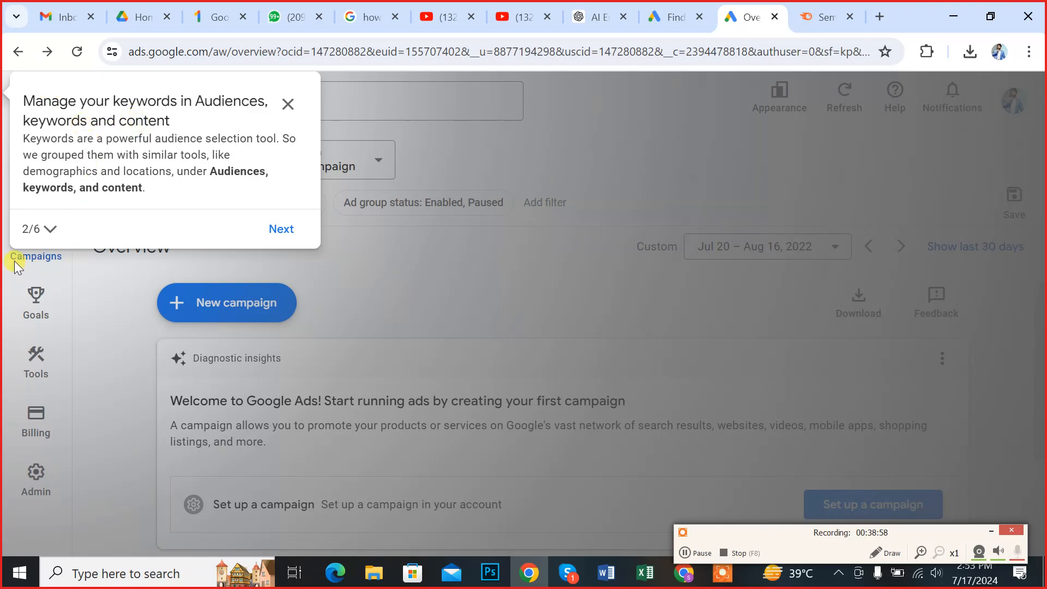
Go through the tour's pages on insights and reports, creating campaigns, goals and campaign filters, and leave the guide without rating it.
click(275, 230)
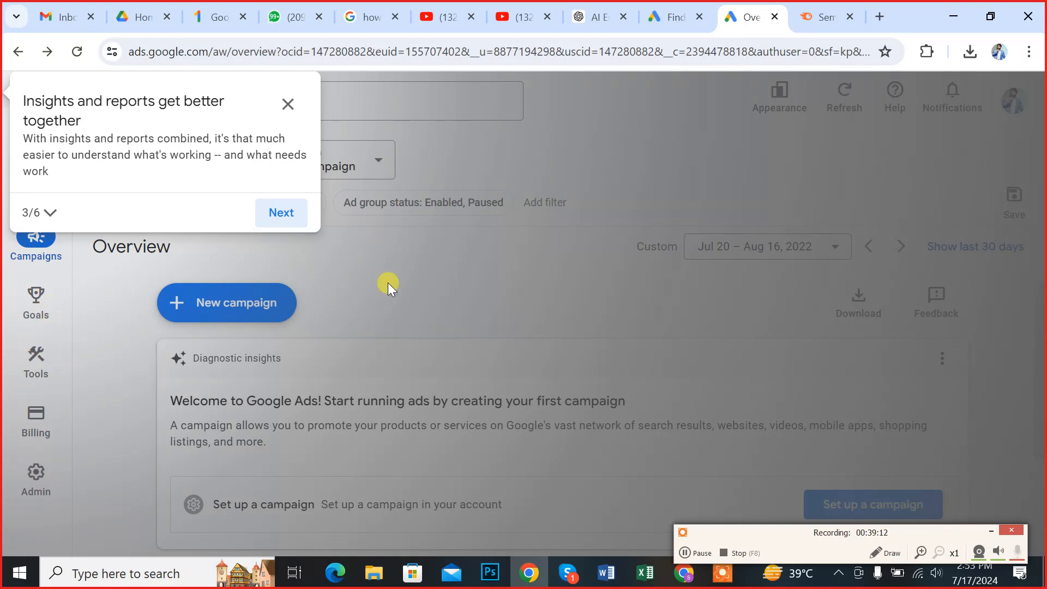
click(290, 219)
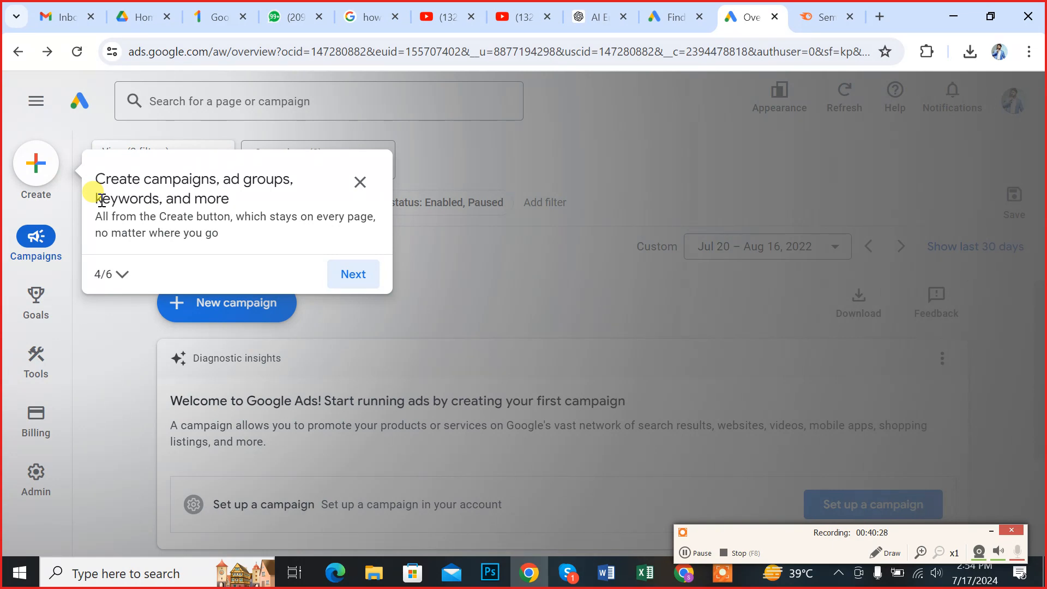
click(363, 275)
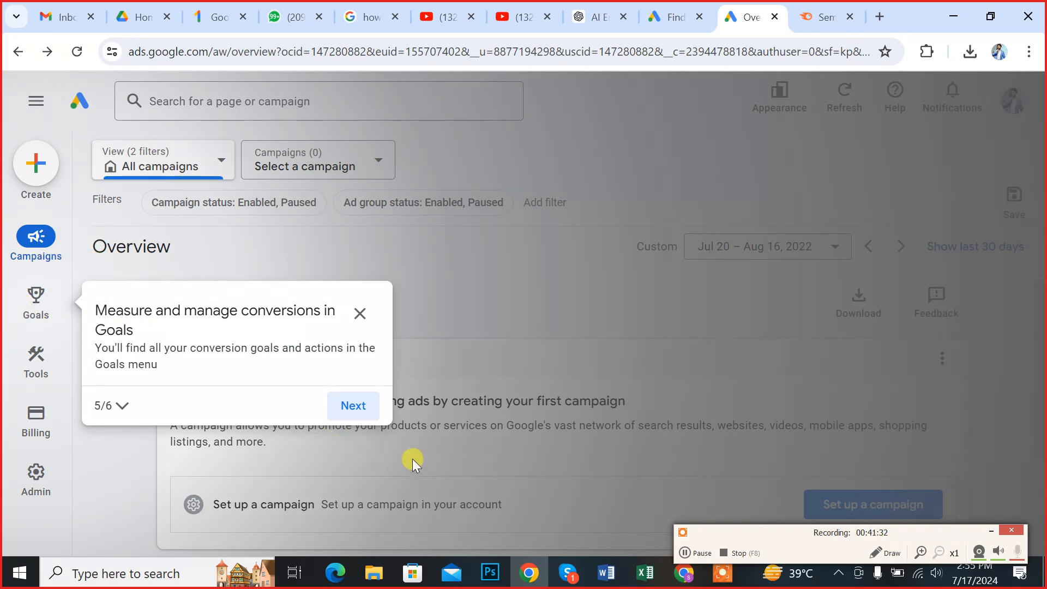
click(352, 406)
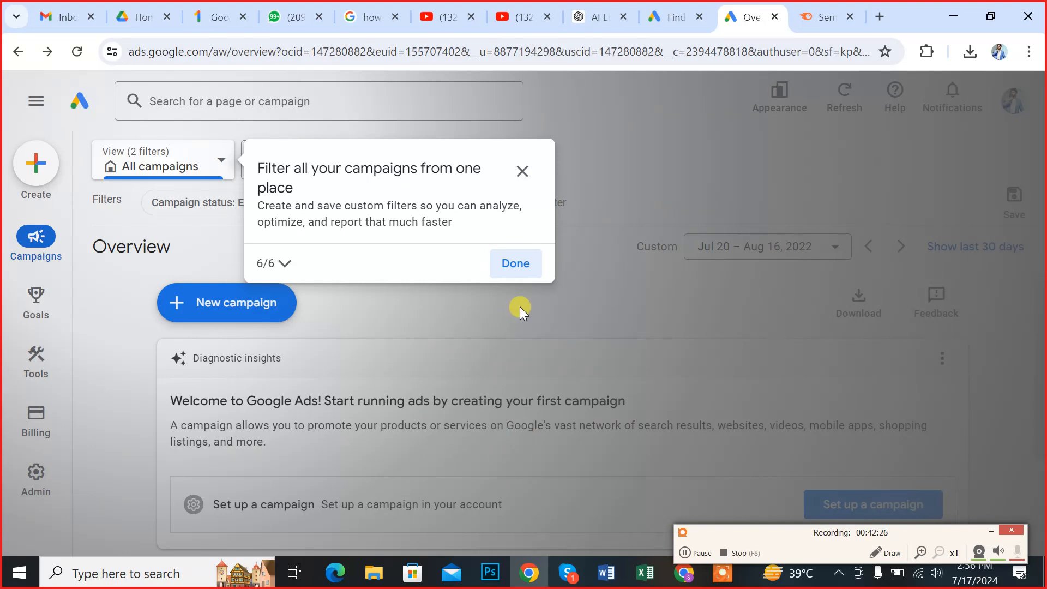
click(529, 270)
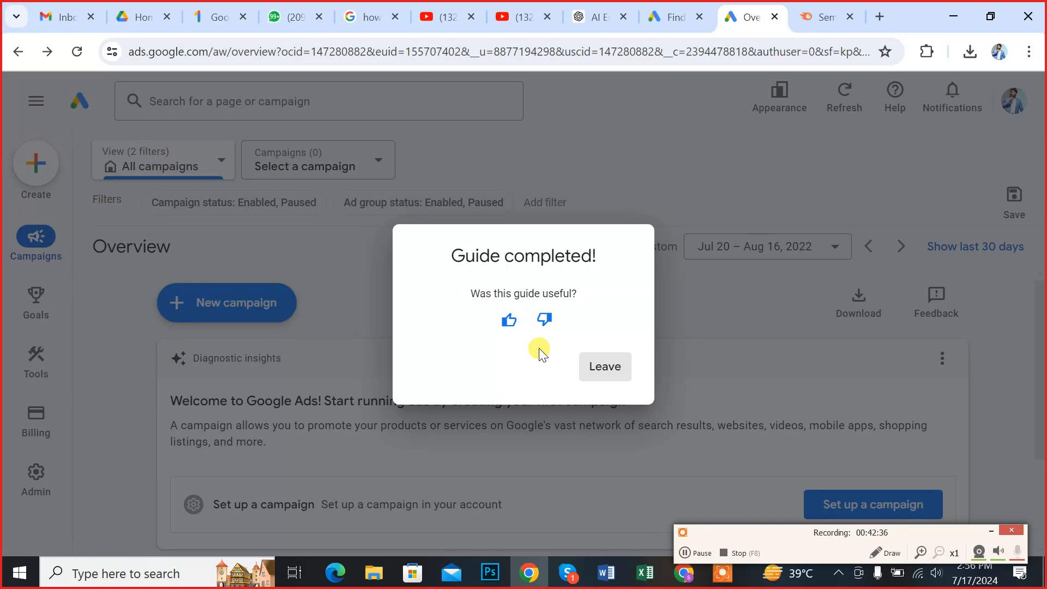
click(598, 366)
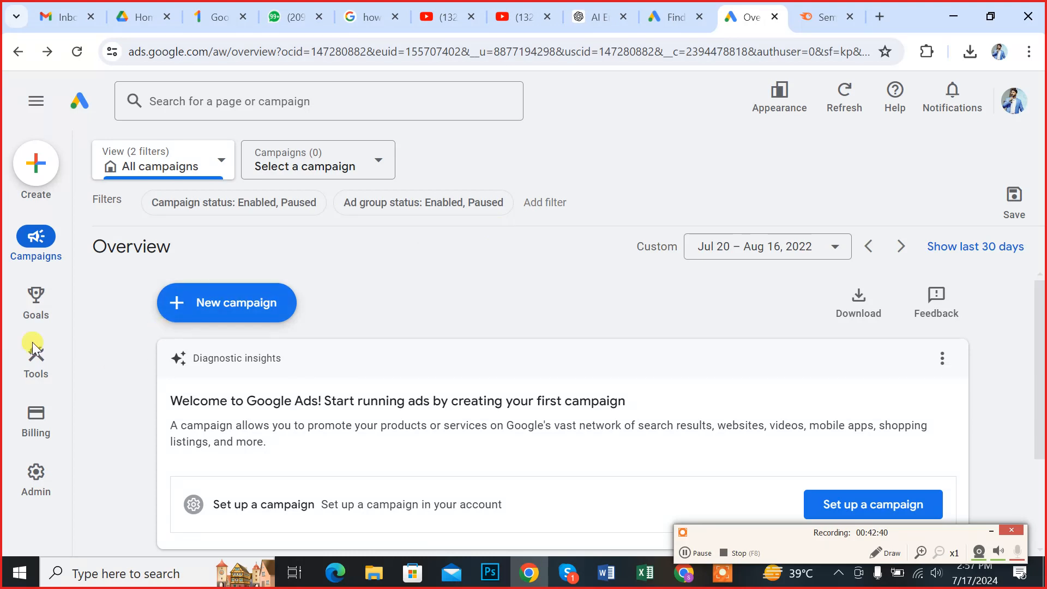
Switch to Document2 in Word and add the line "Google Index/Indexing" below "Google Keyword Planner".
mouse_move(37, 391)
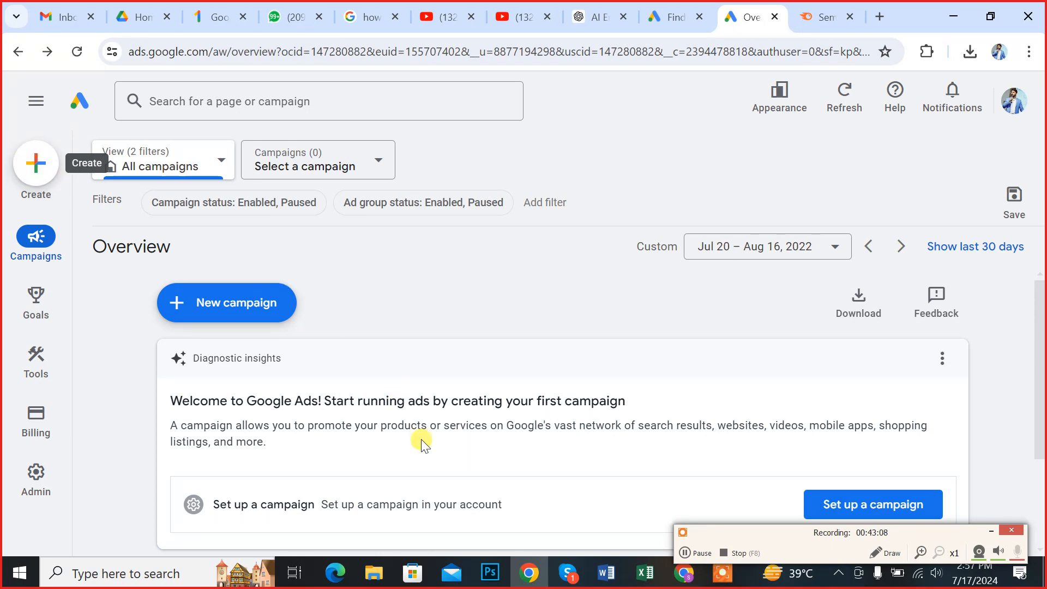
mouse_move(609, 572)
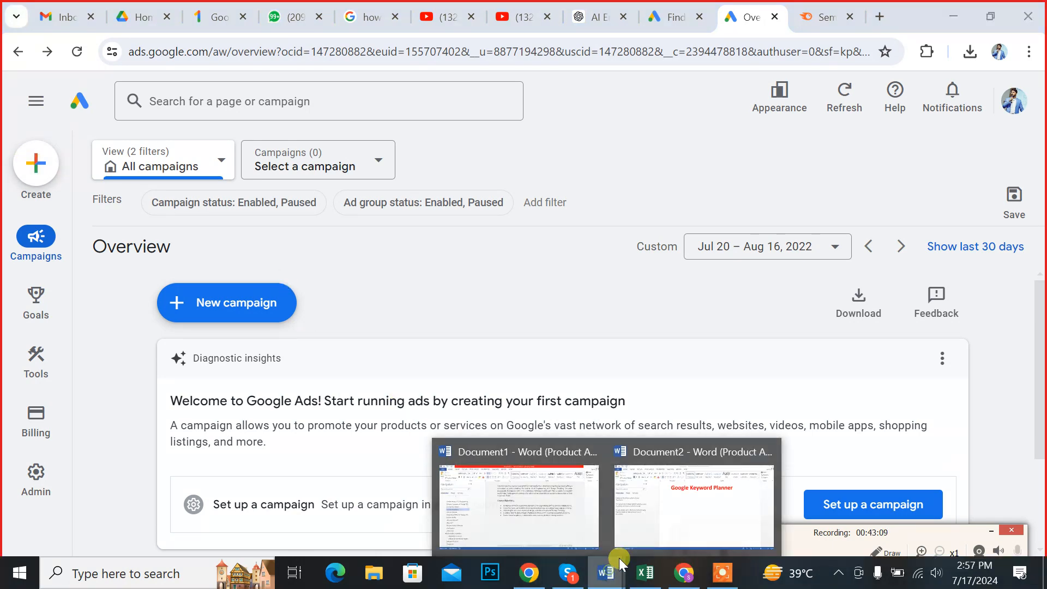
click(696, 497)
click(797, 184)
key(Return)
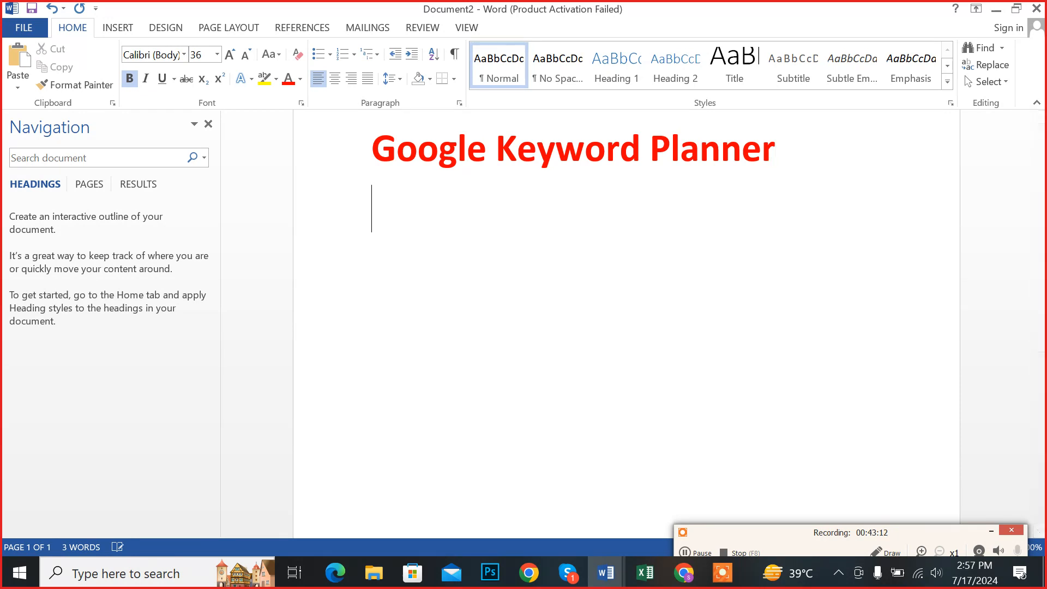
text(google Index)
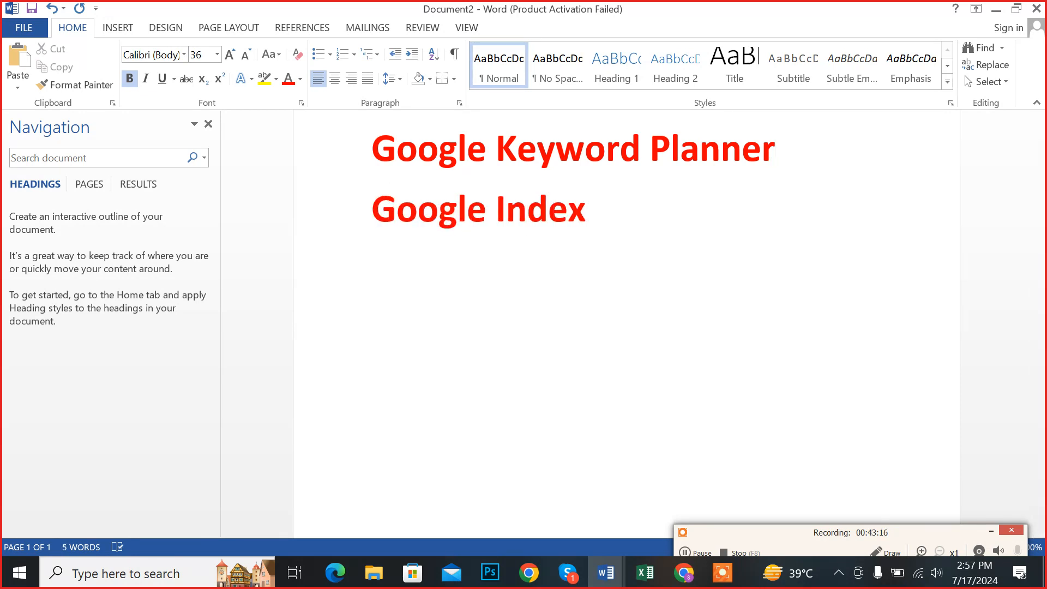
double_click(799, 187)
key(Right)
text(/Indexing)
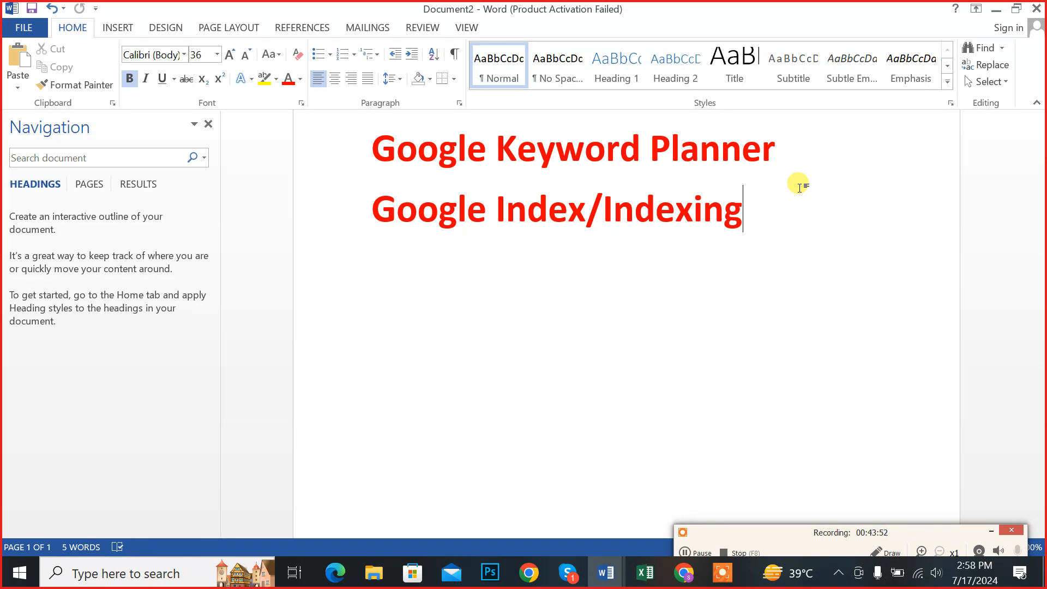
Switch to Chrome and search Google for "best restaurant in pakistan" in a new tab.
click(527, 572)
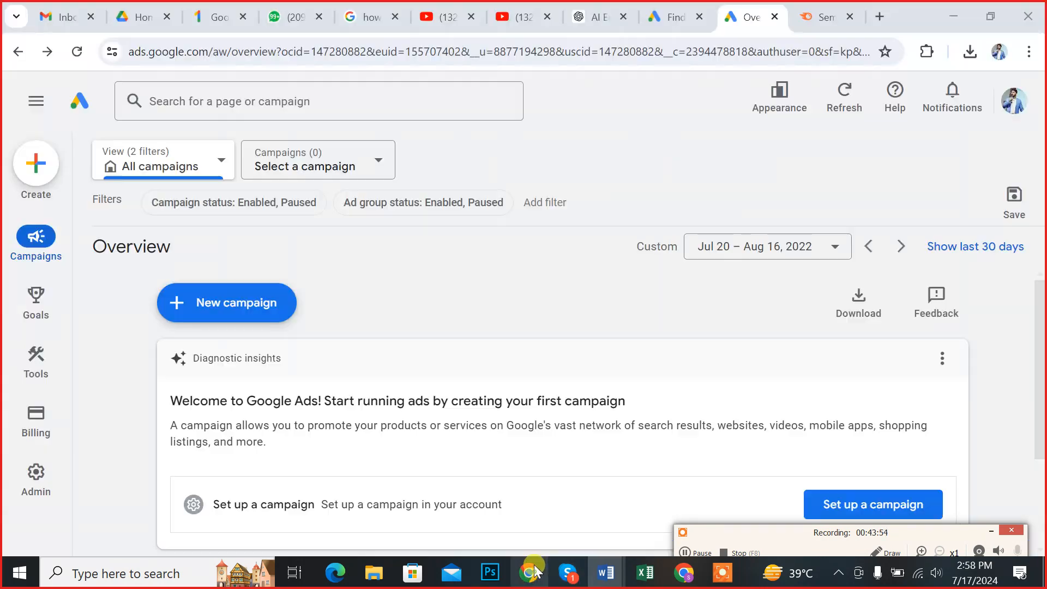
click(881, 16)
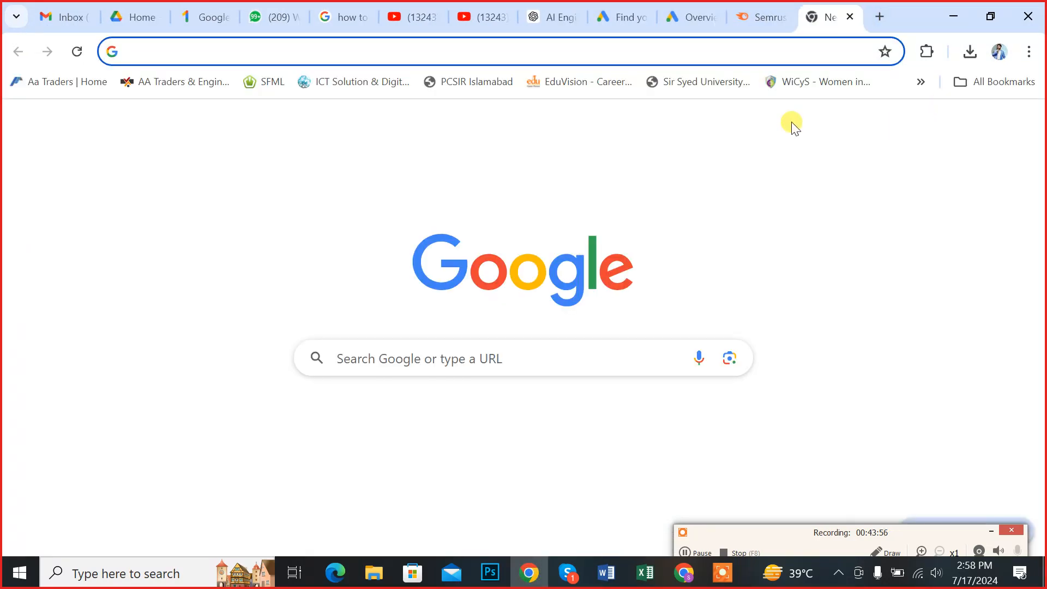
text(b)
key(BackSpace)
key(BackSpace)
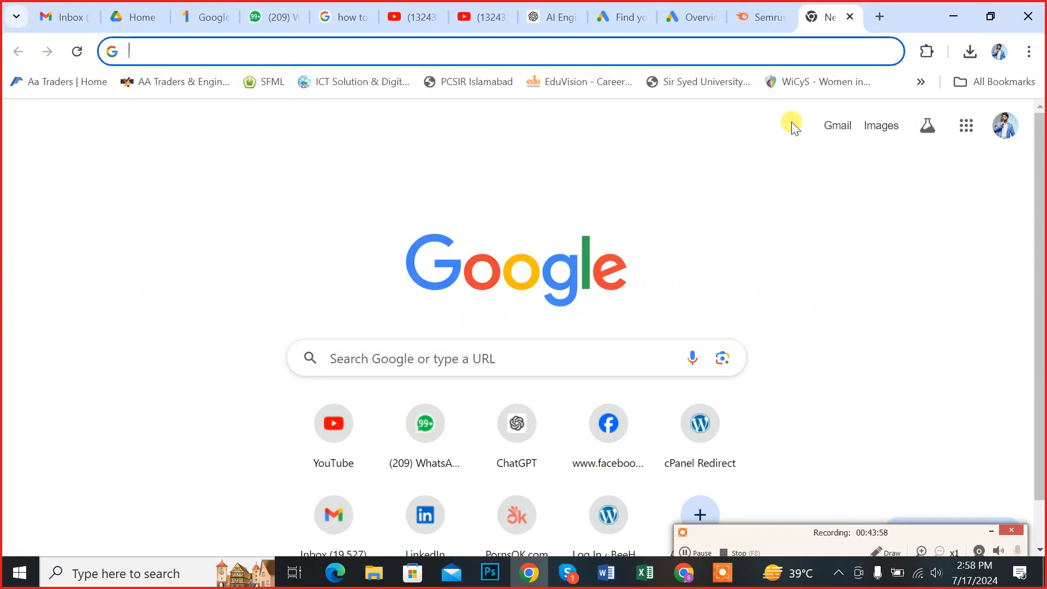
text(best restau)
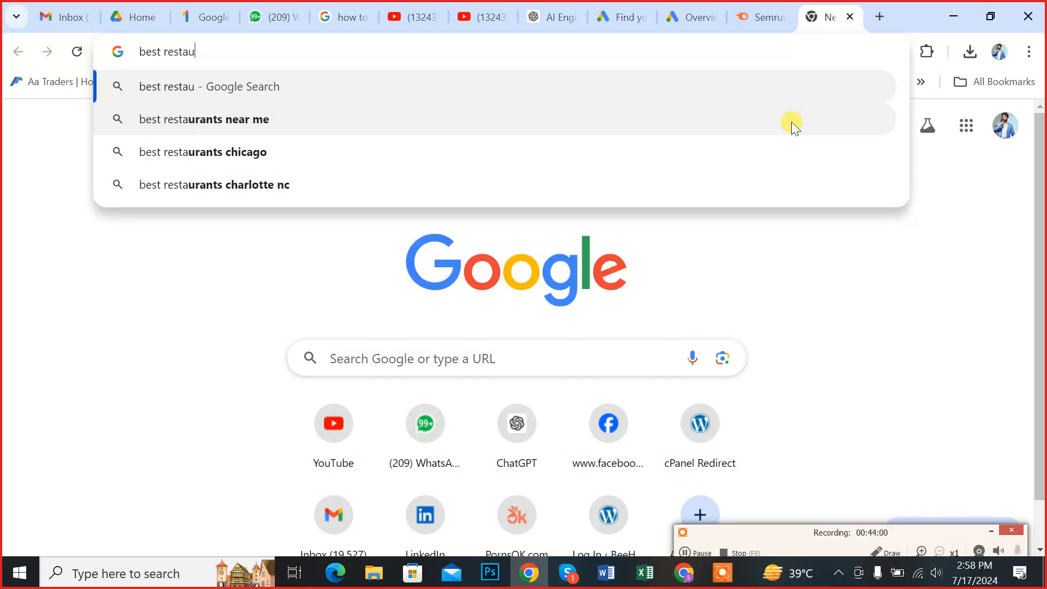
key(Down)
key(ctrl+shift+Left)
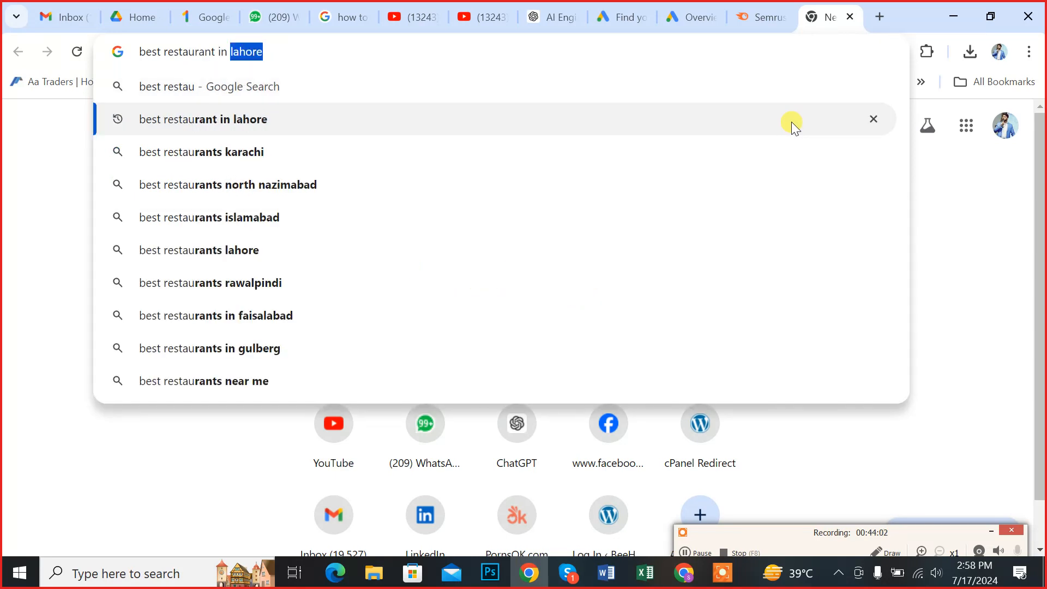
text(pakistan)
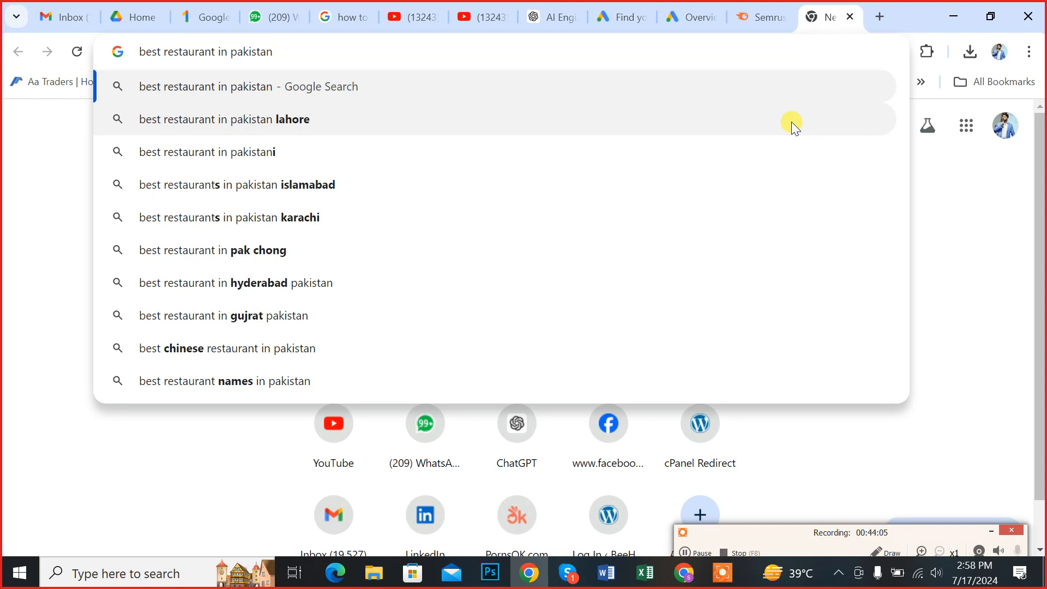
key(Return)
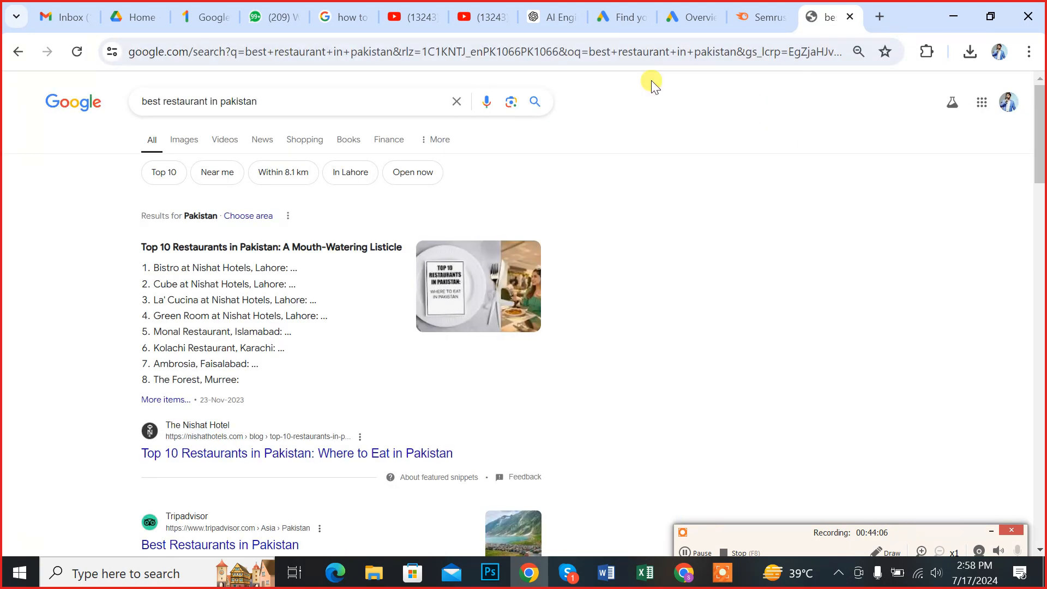
Look through the restaurant search results from the Places section down to the related searches at the page's end.
scroll(211, 247, down, 20)
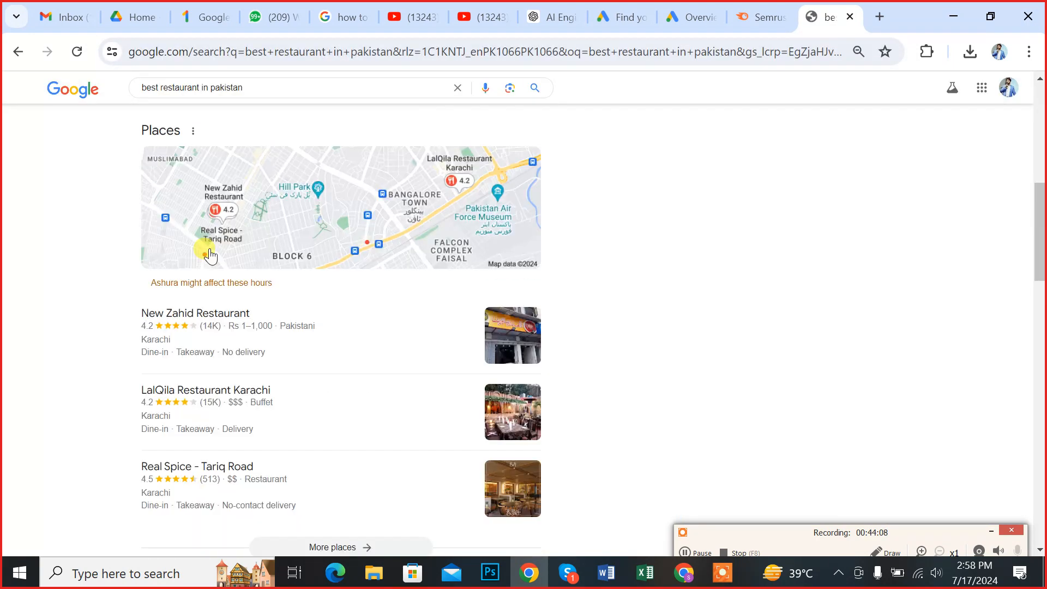
scroll(214, 253, down, 8)
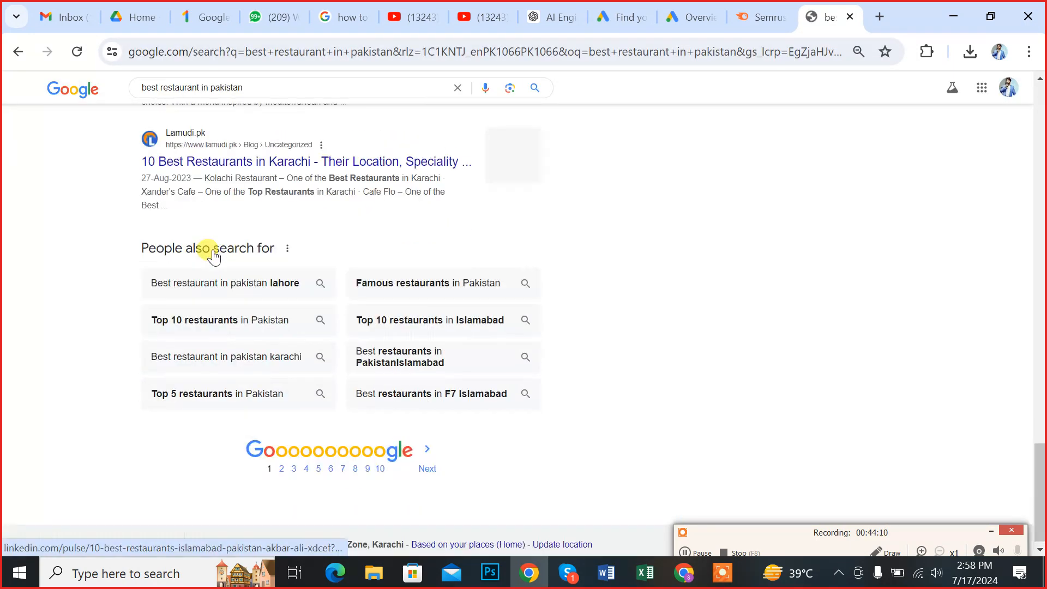
scroll(218, 270, up, 4)
scroll(218, 270, up, 10)
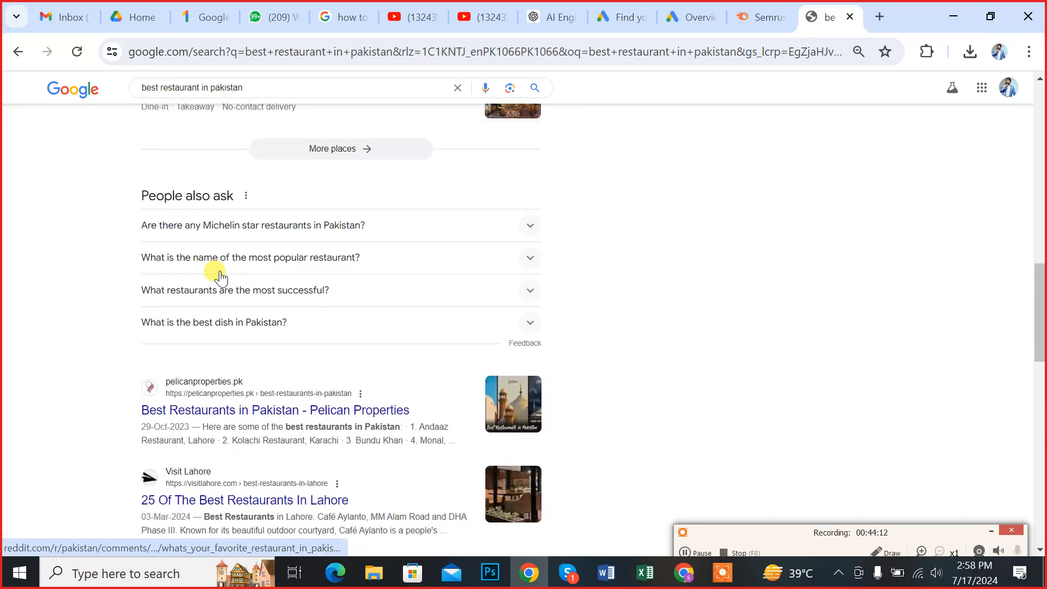
scroll(220, 273, down, 6)
scroll(220, 273, down, 9)
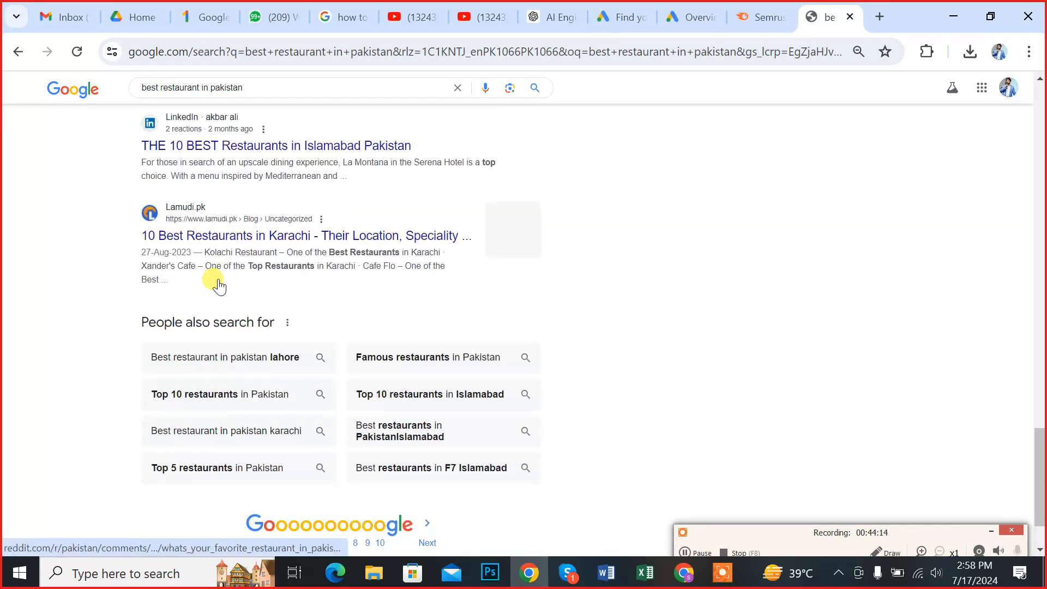
scroll(218, 279, up, 5)
scroll(221, 289, up, 4)
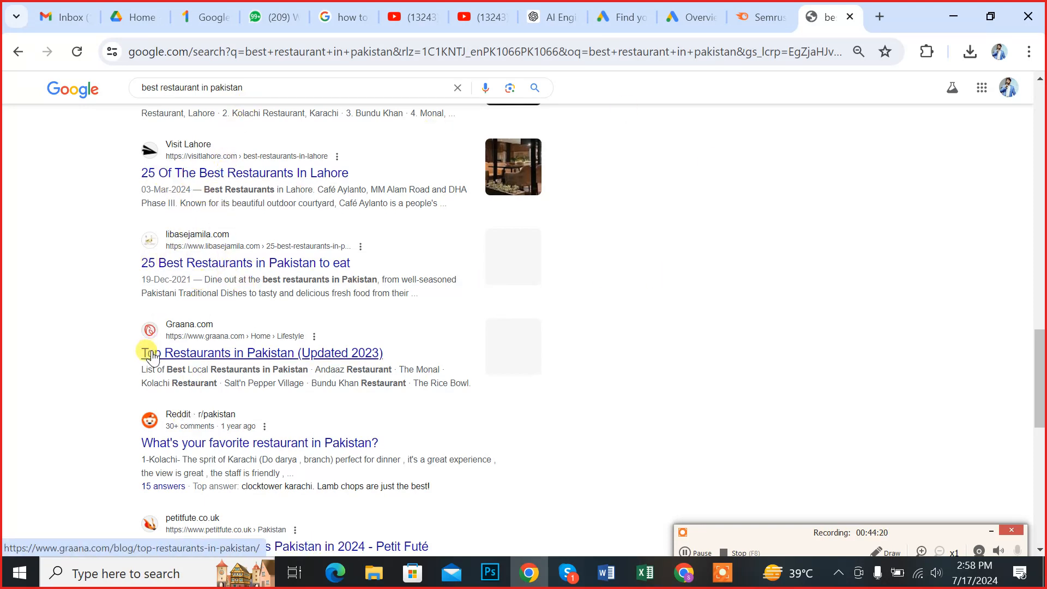
scroll(225, 436, down, 2)
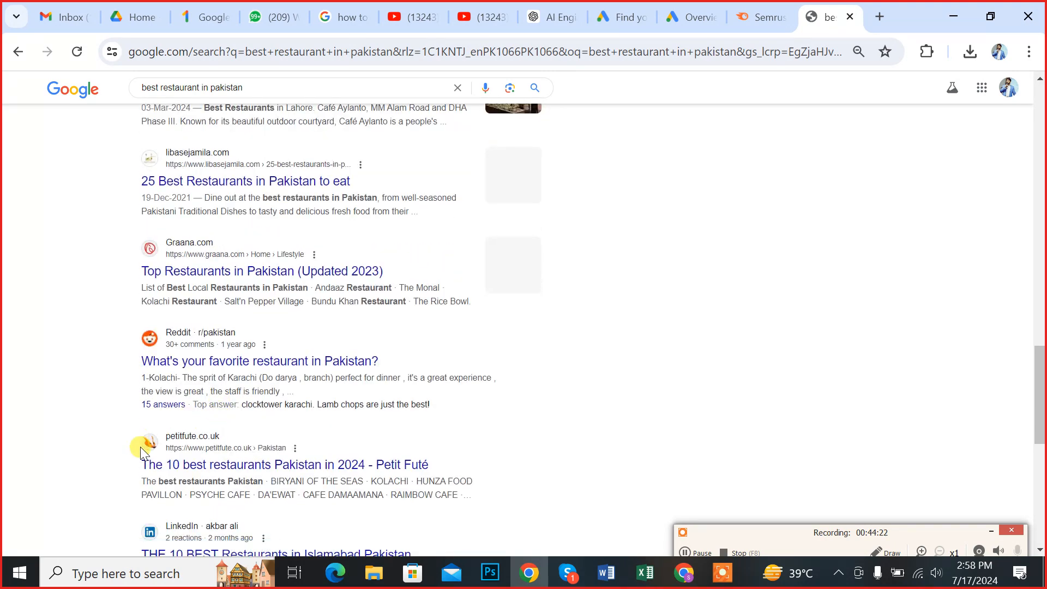
scroll(243, 439, down, 4)
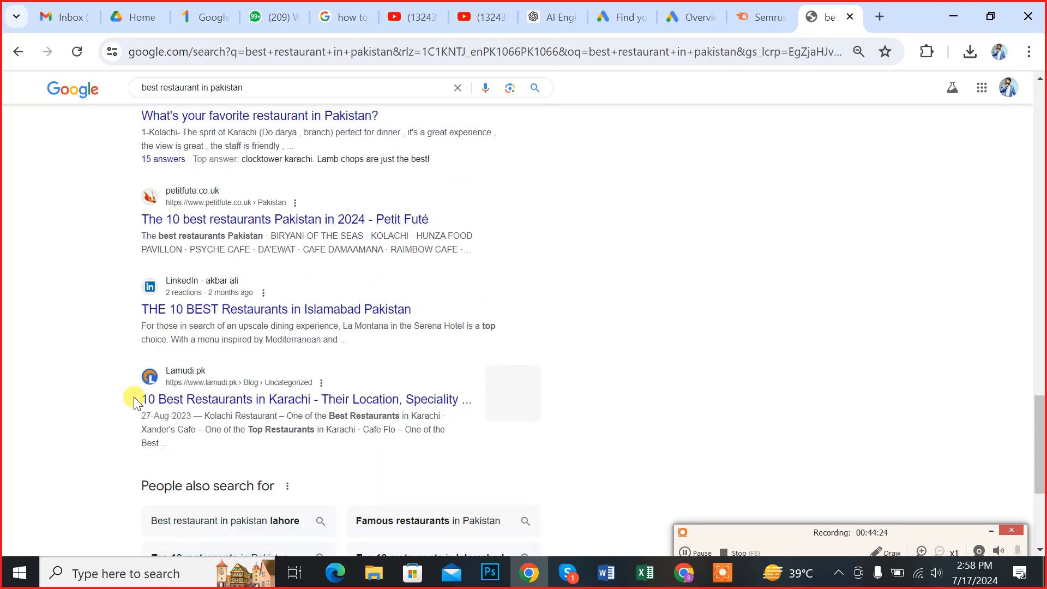
Review the results again from the featured snippet through Places and People also ask to the ordinary website listings.
scroll(303, 403, up, 20)
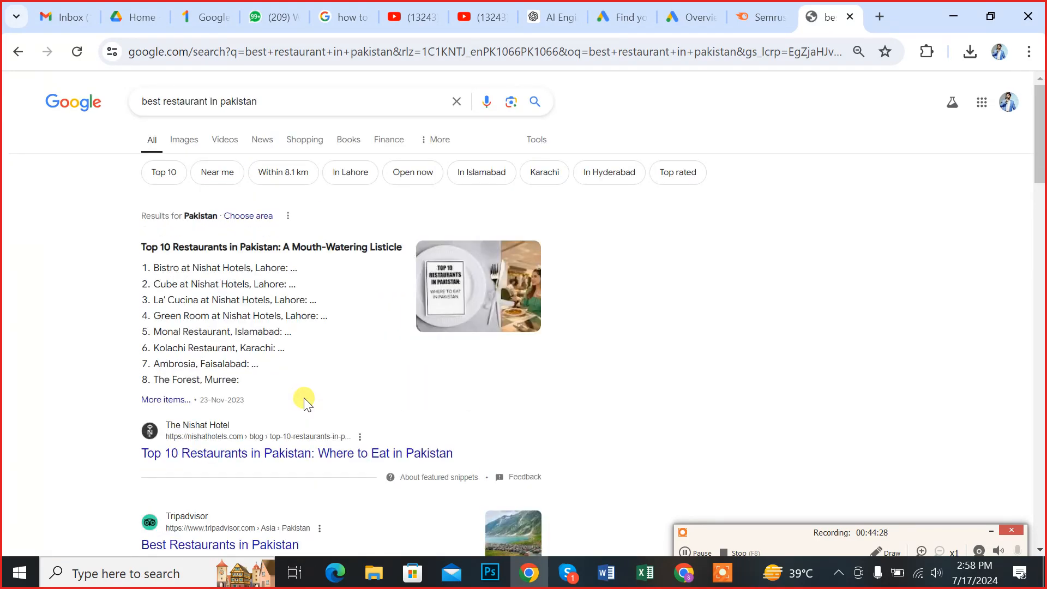
scroll(304, 401, down, 12)
scroll(304, 403, up, 9)
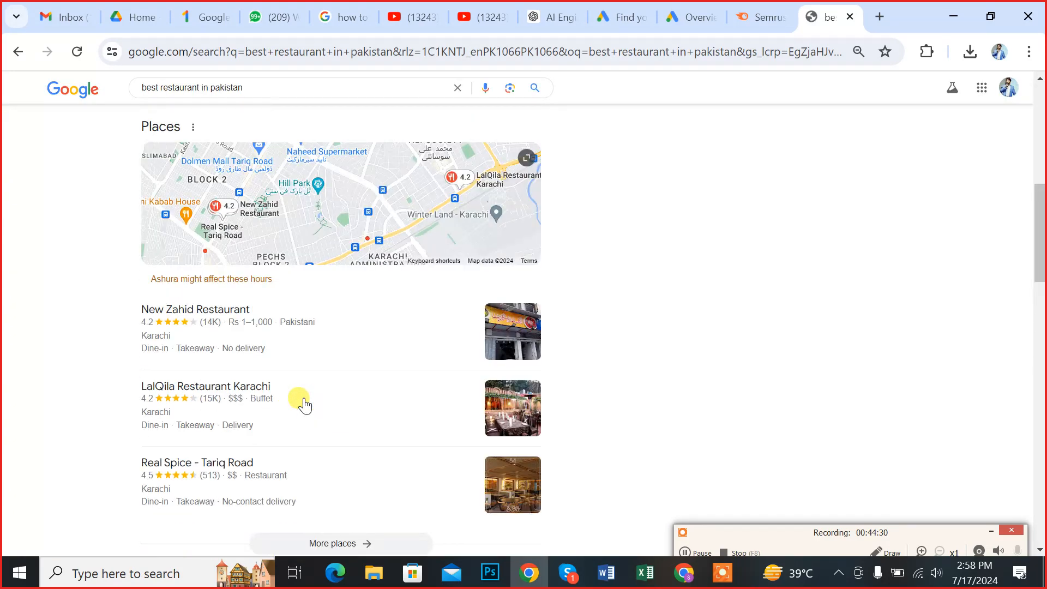
scroll(307, 408, down, 4)
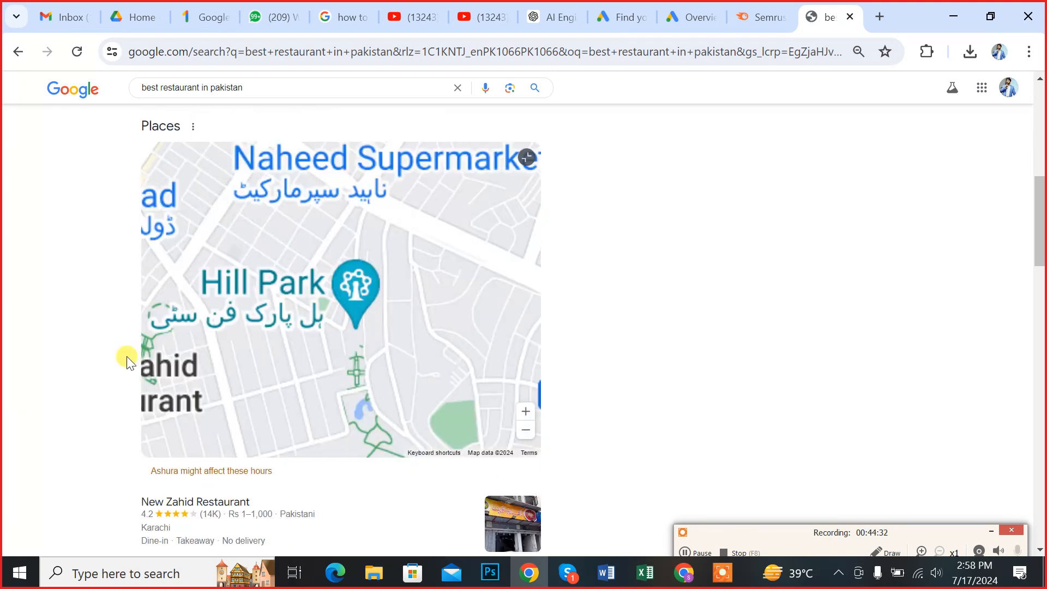
scroll(76, 355, up, 4)
scroll(80, 362, up, 4)
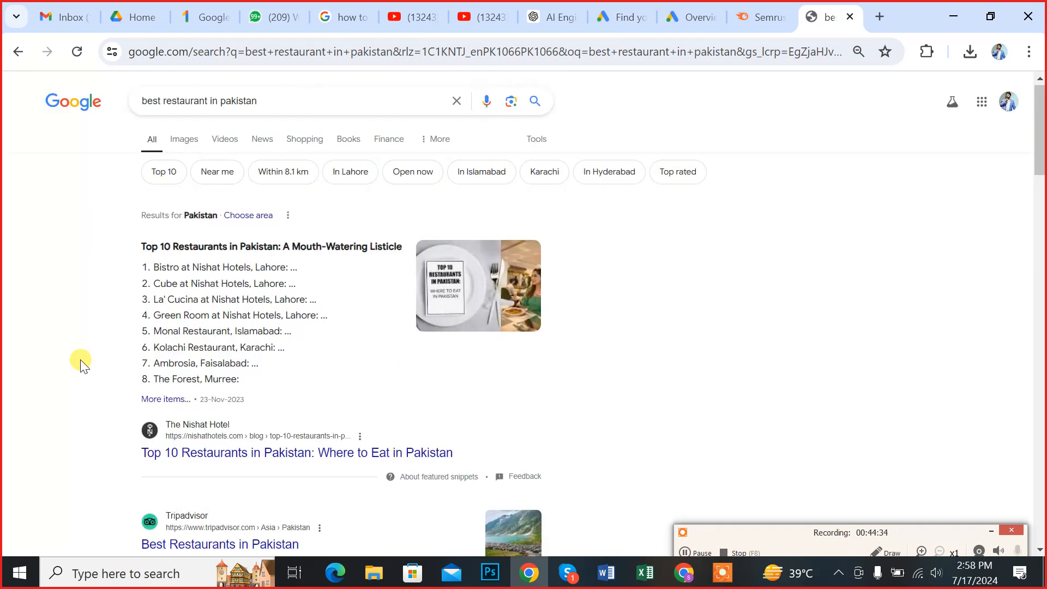
scroll(83, 376, down, 14)
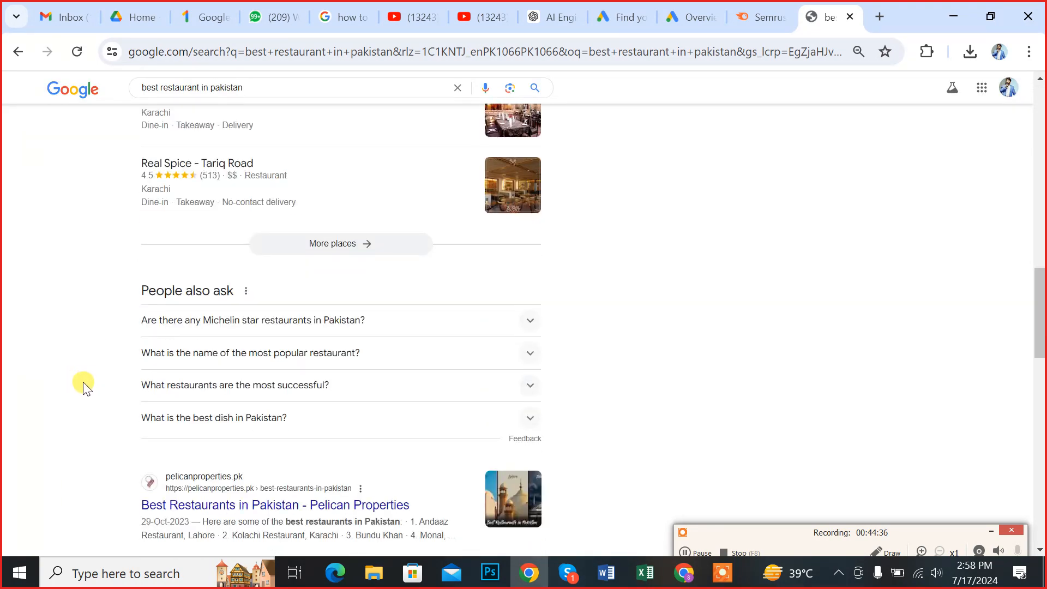
scroll(245, 367, down, 7)
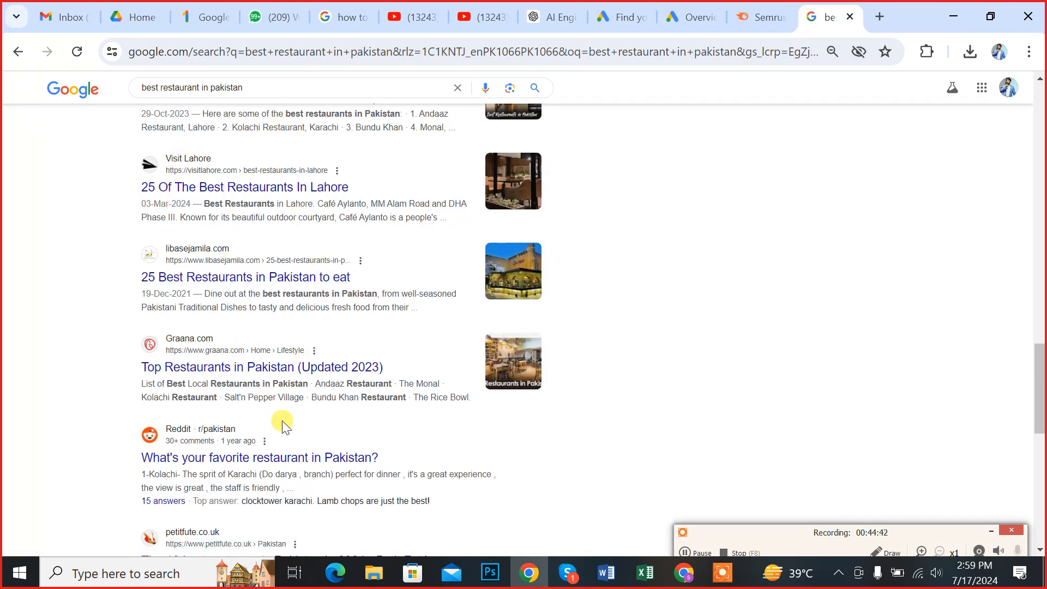
scroll(303, 373, down, 3)
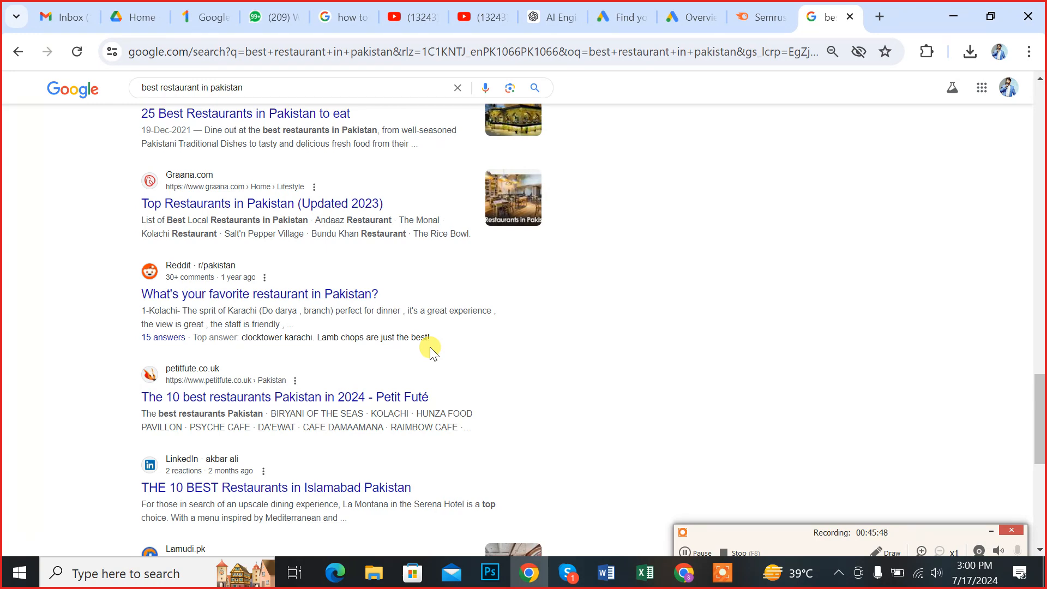
Highlight the query "best restaurant in pakistan" in the search box and view its related suggestions.
drag(246, 87, 126, 86)
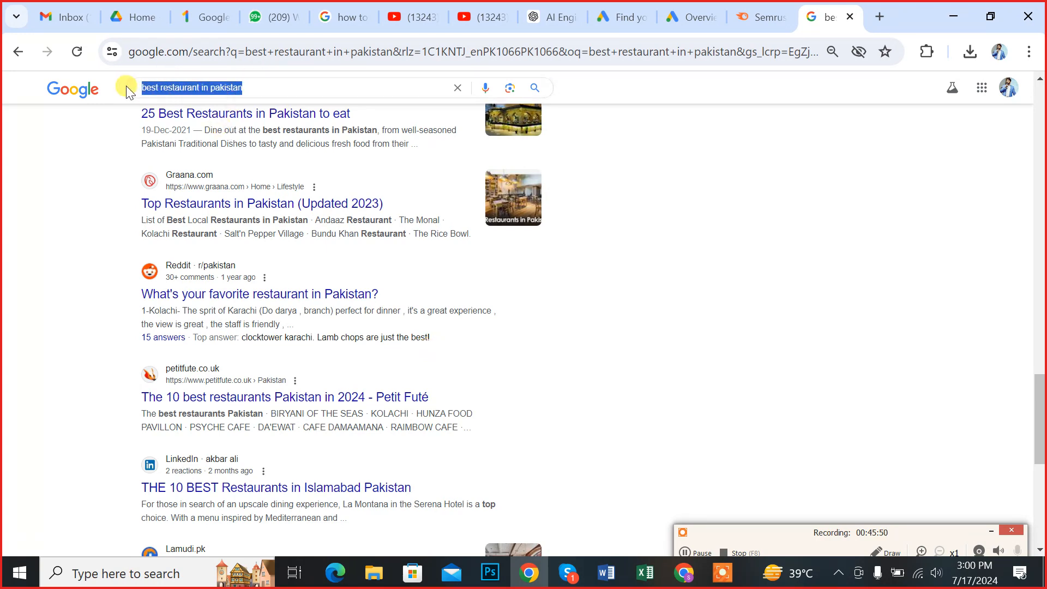
scroll(123, 240, up, 10)
scroll(124, 239, up, 12)
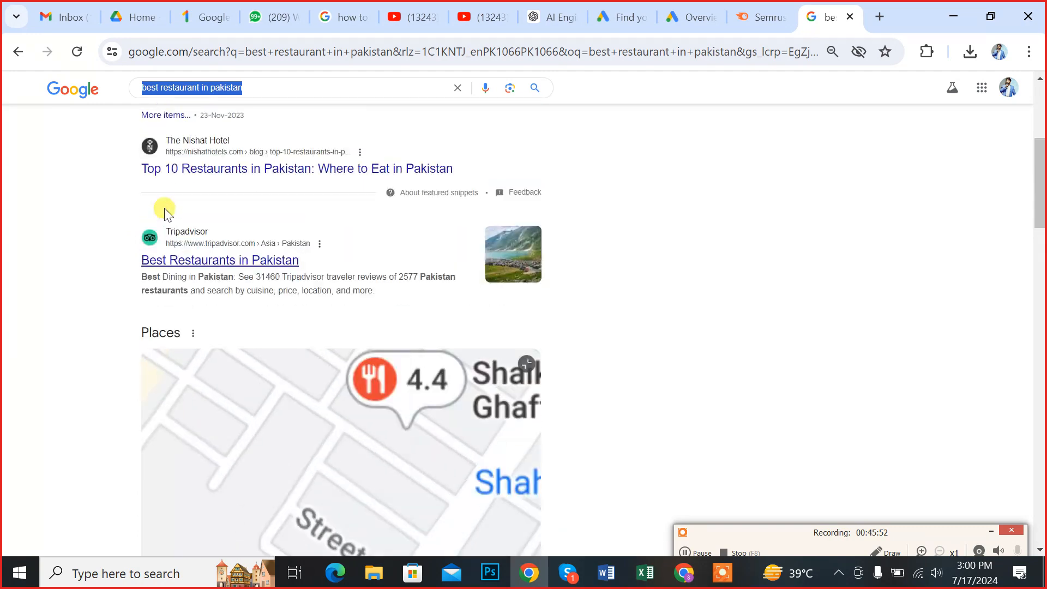
click(266, 101)
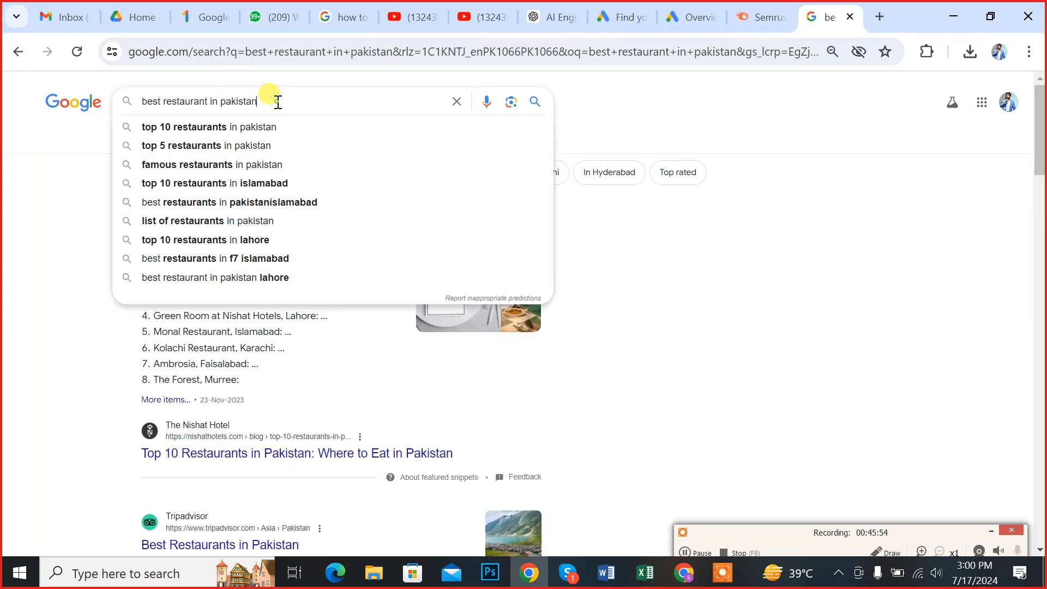
drag(273, 101, 129, 113)
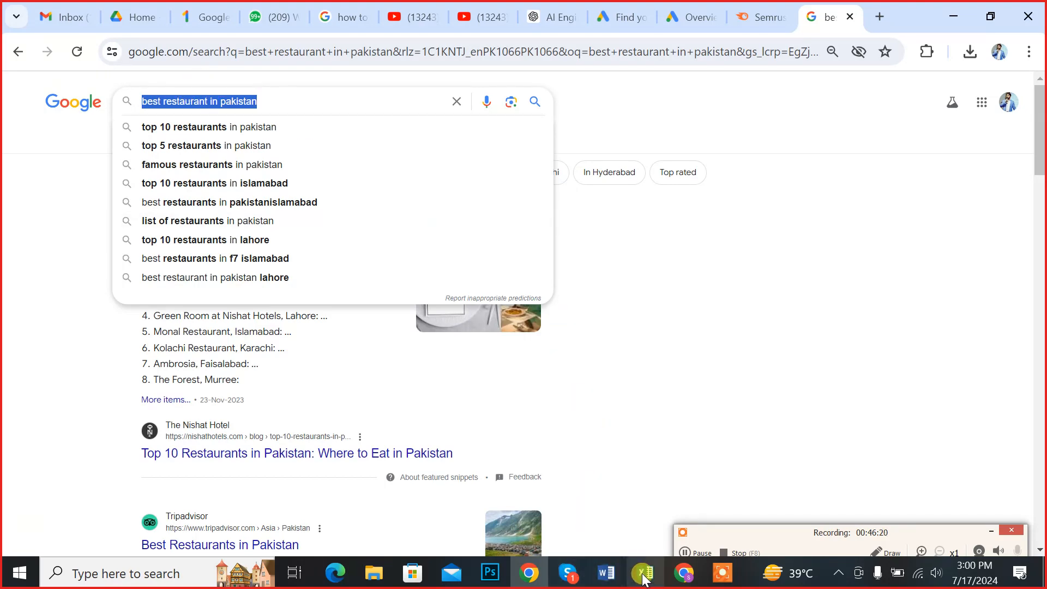
Switch to Document2 in Word and add the line "Organic Traffic" below "Google Index/Indexing".
click(610, 569)
click(645, 479)
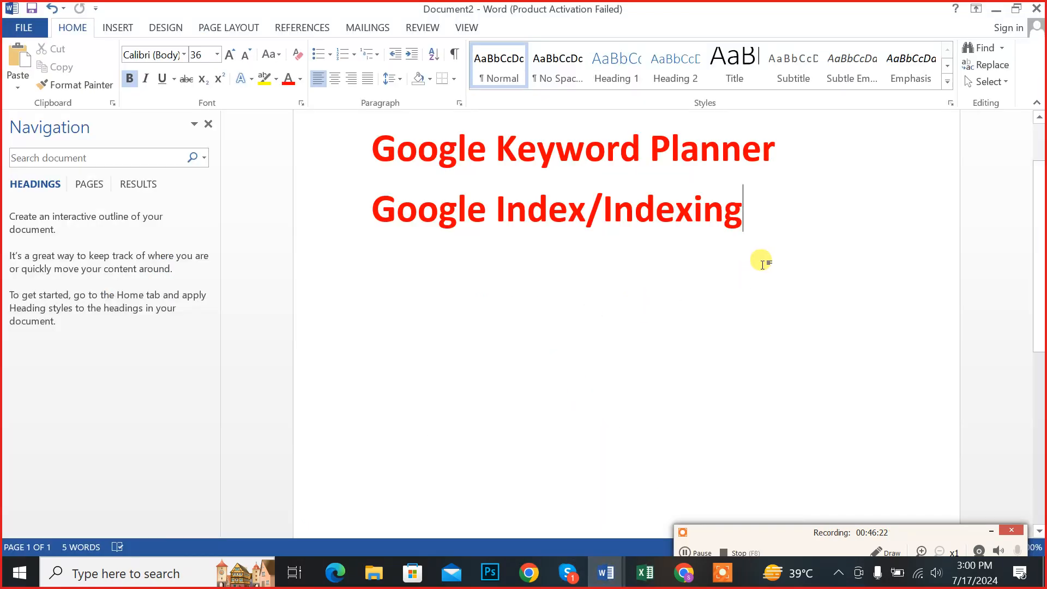
key(Return)
text(Org)
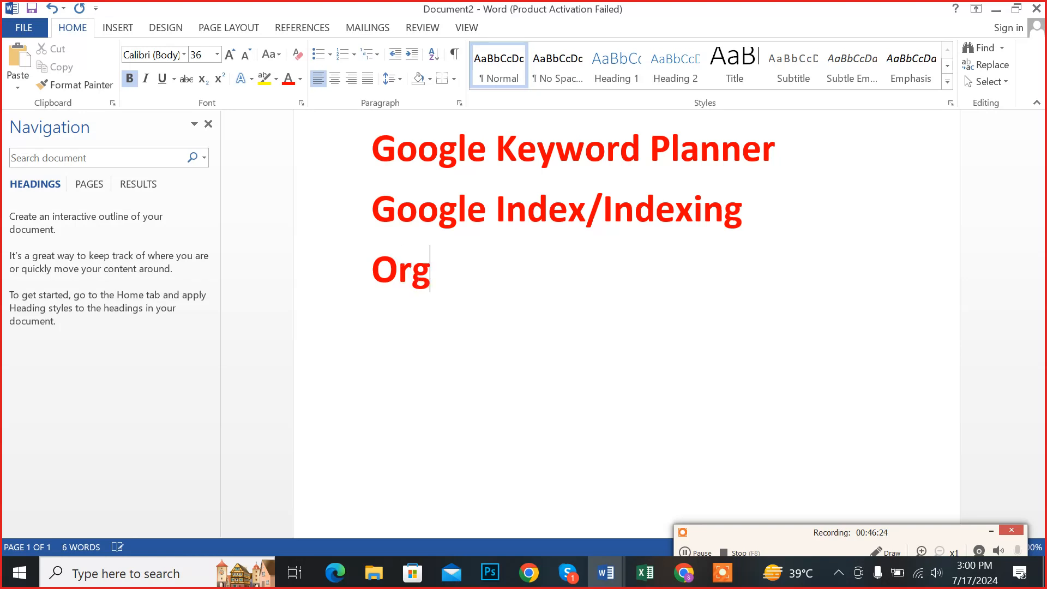
text(anic Traffic)
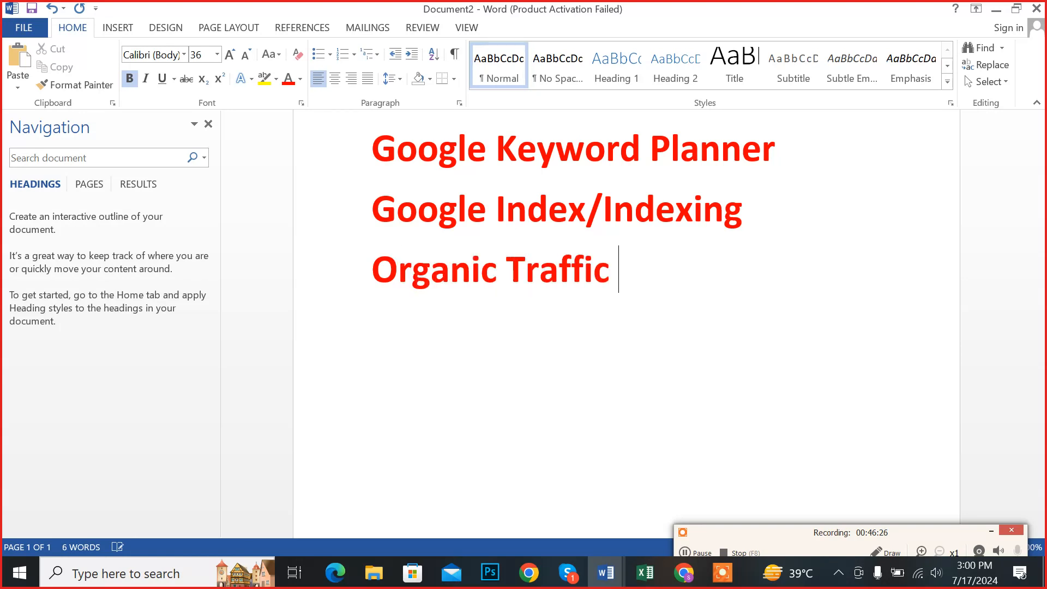
key(BackSpace)
click(731, 274)
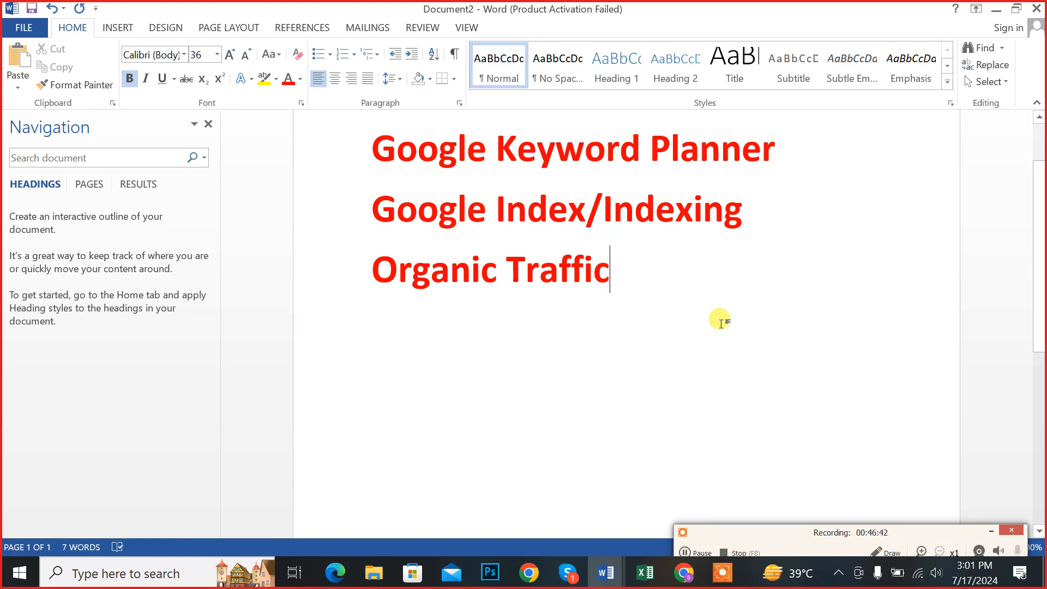
Start a numbered list under "Organic Traffic" with the item "Almost free but Time values more!".
key(Return)
text(1. A)
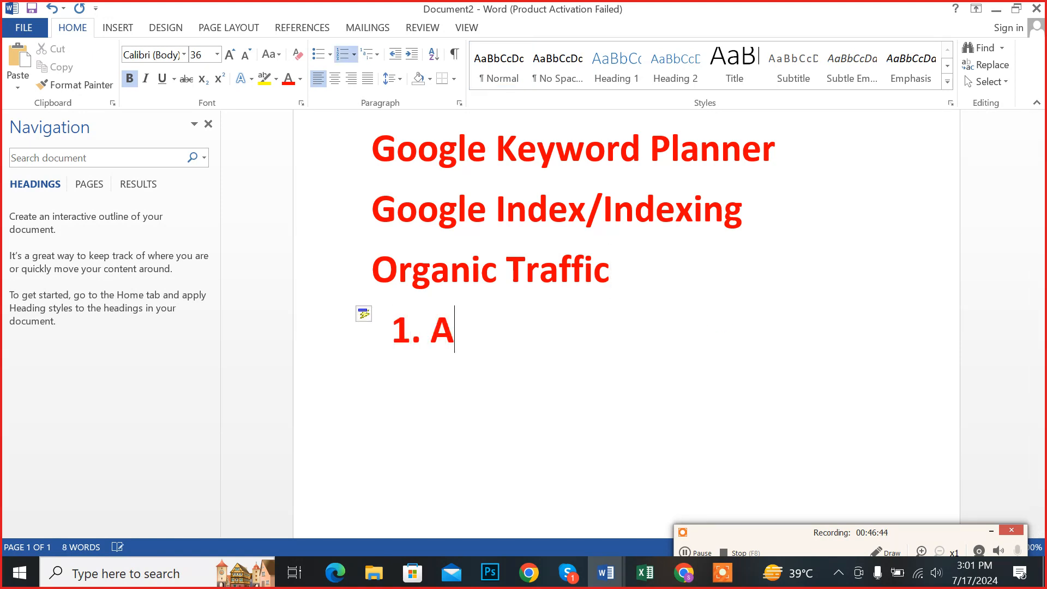
text(lmost free )
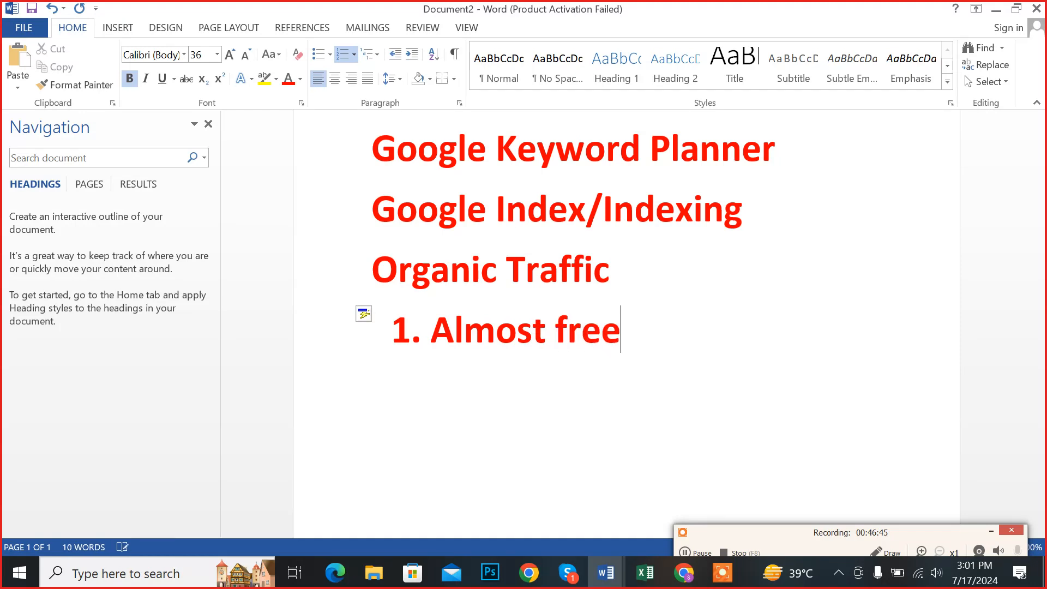
text(but Tim)
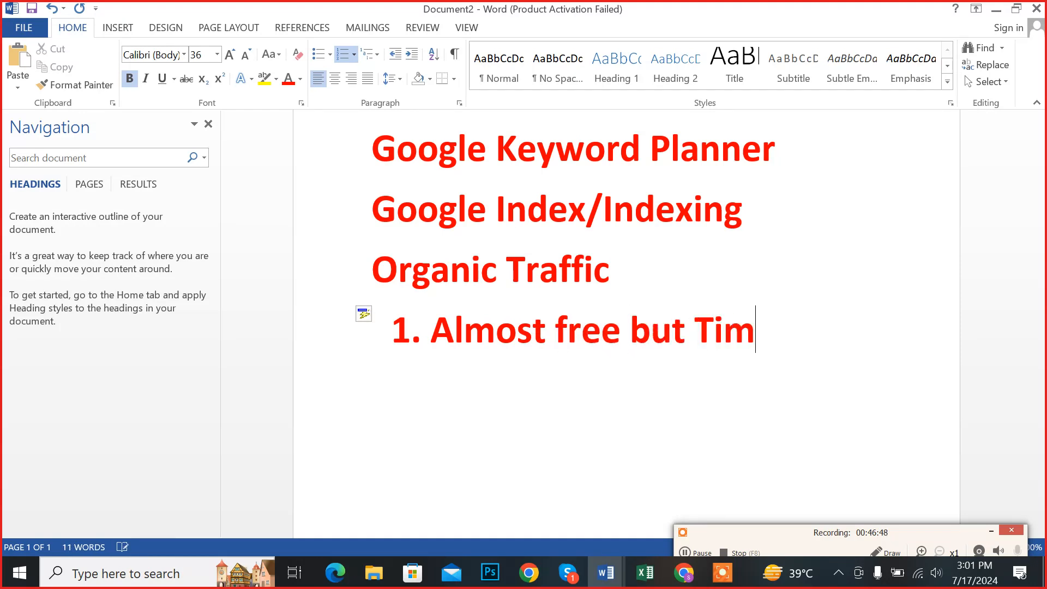
text(e vlau)
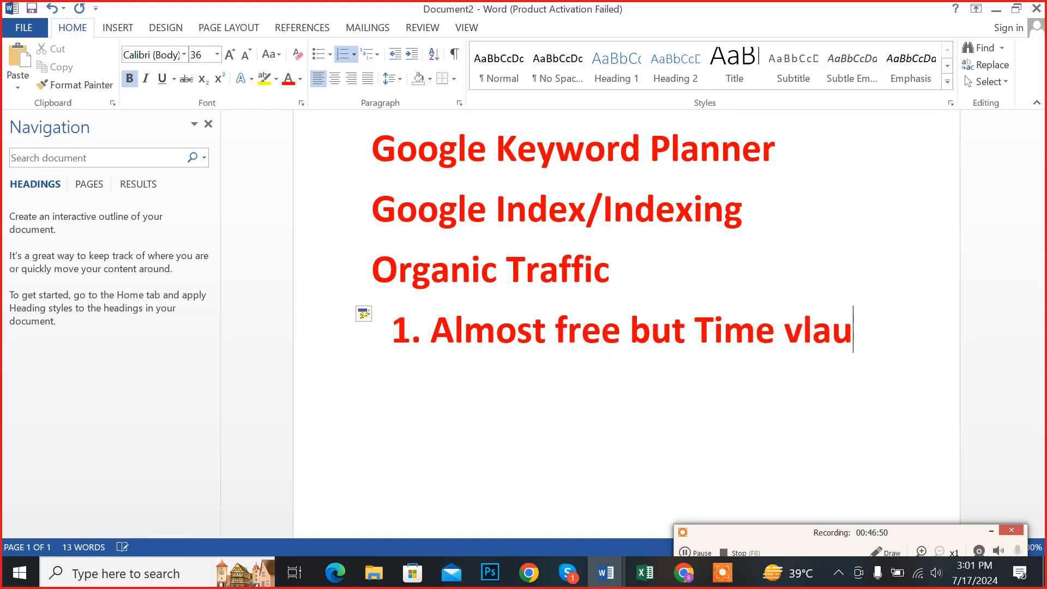
key(BackSpace)
key(BackSpace)
key(BackSpace)
text(al)
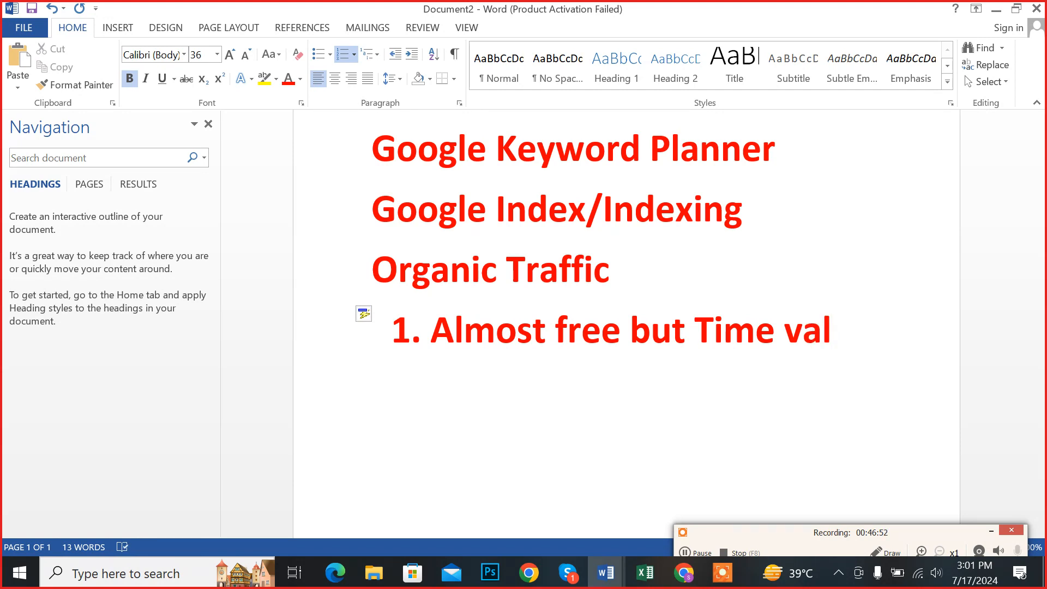
text(ues)
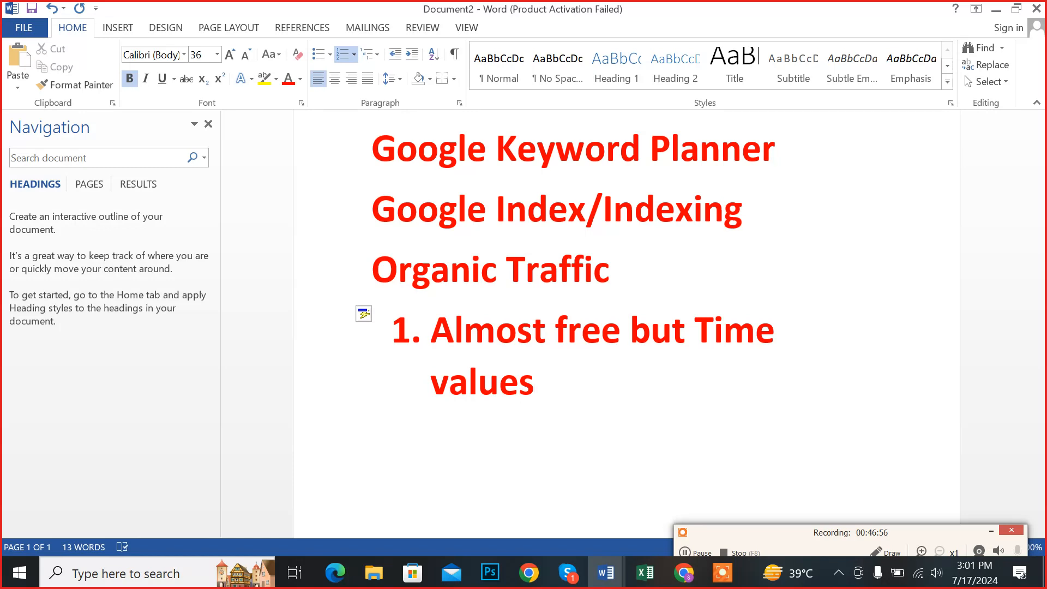
text( more!)
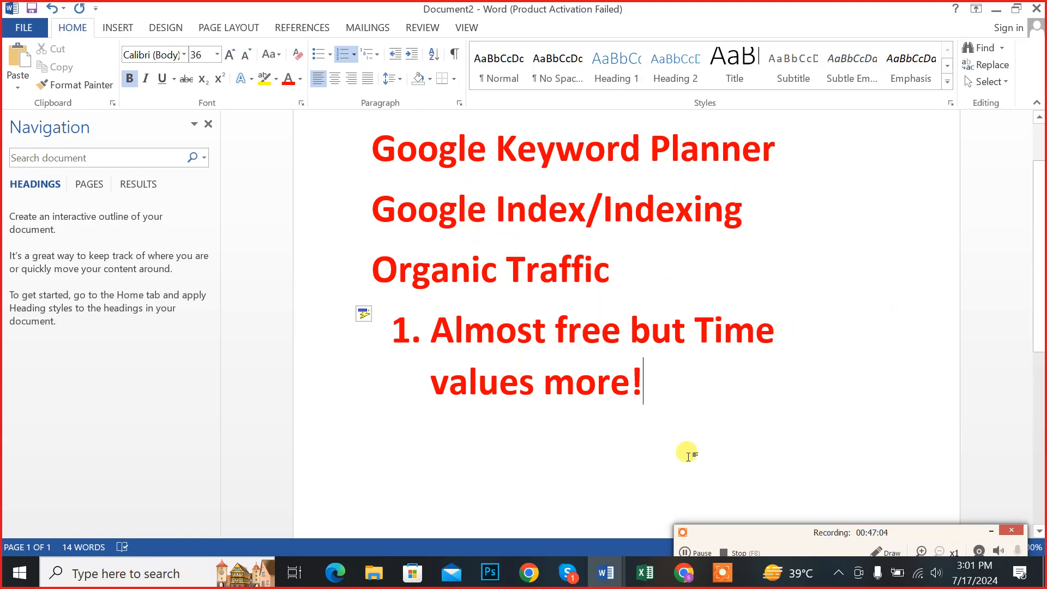
End the numbered list and add the unnumbered line "Ads" below it.
key(Return)
key(Return)
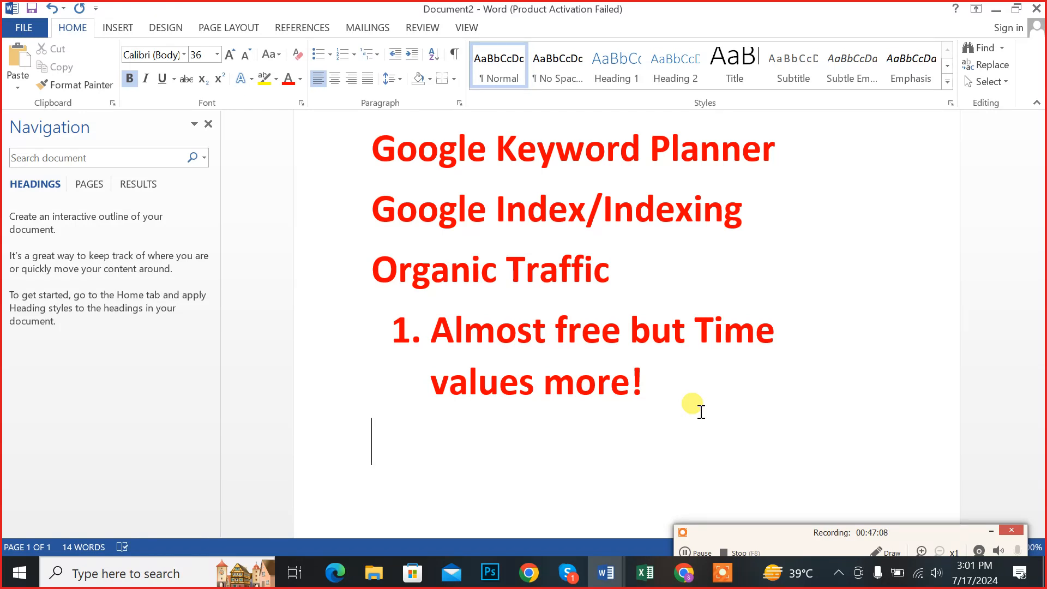
text(Ads)
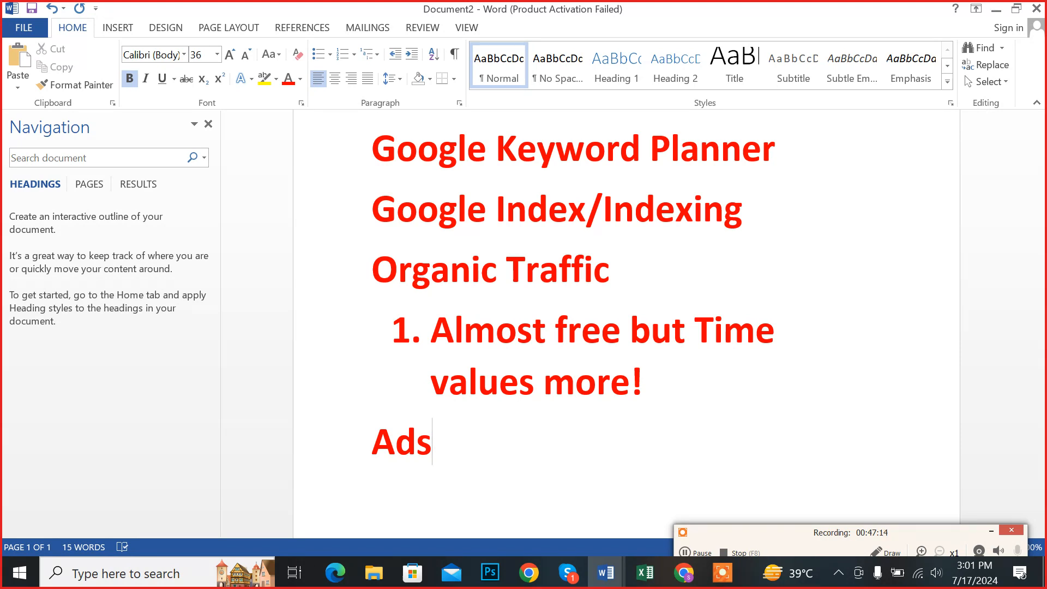
Switch to Chrome and skim the "best restaurant in pakistan" results down to the lower website listings and back to the beginning.
click(528, 572)
click(34, 343)
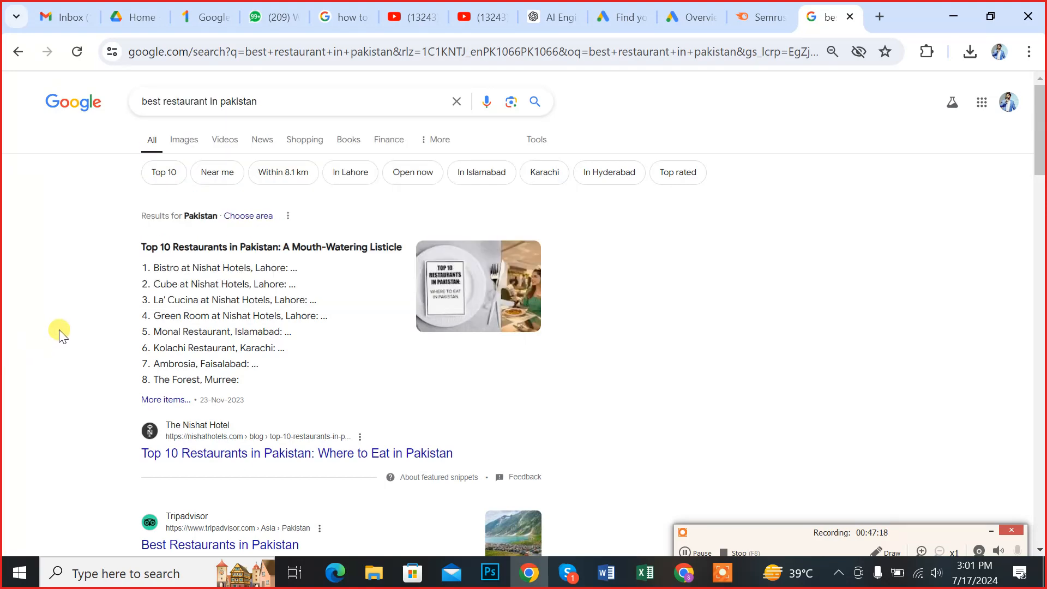
scroll(60, 334, down, 1)
scroll(60, 333, down, 9)
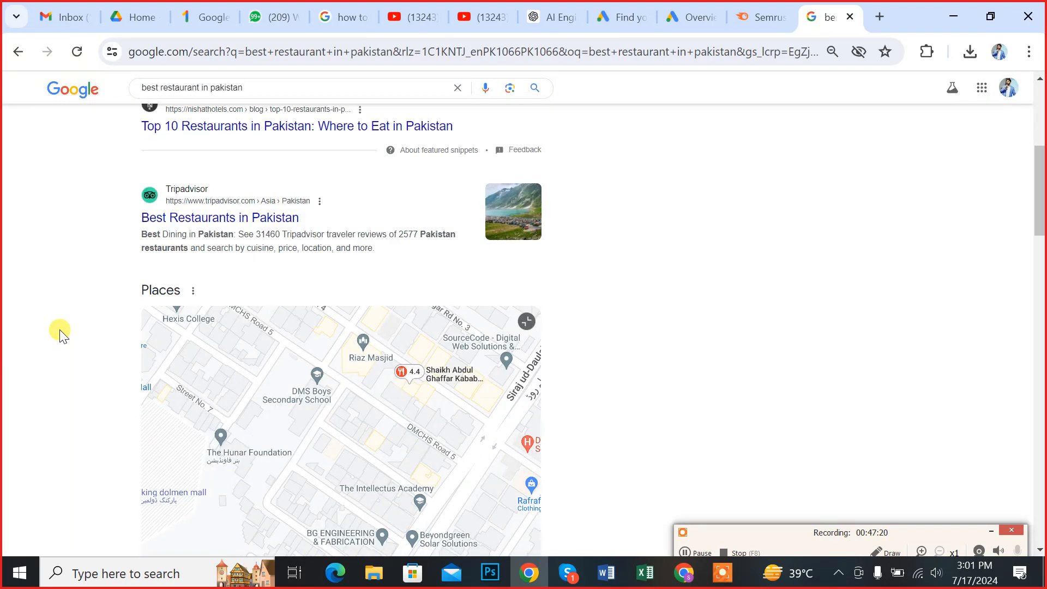
scroll(60, 334, down, 12)
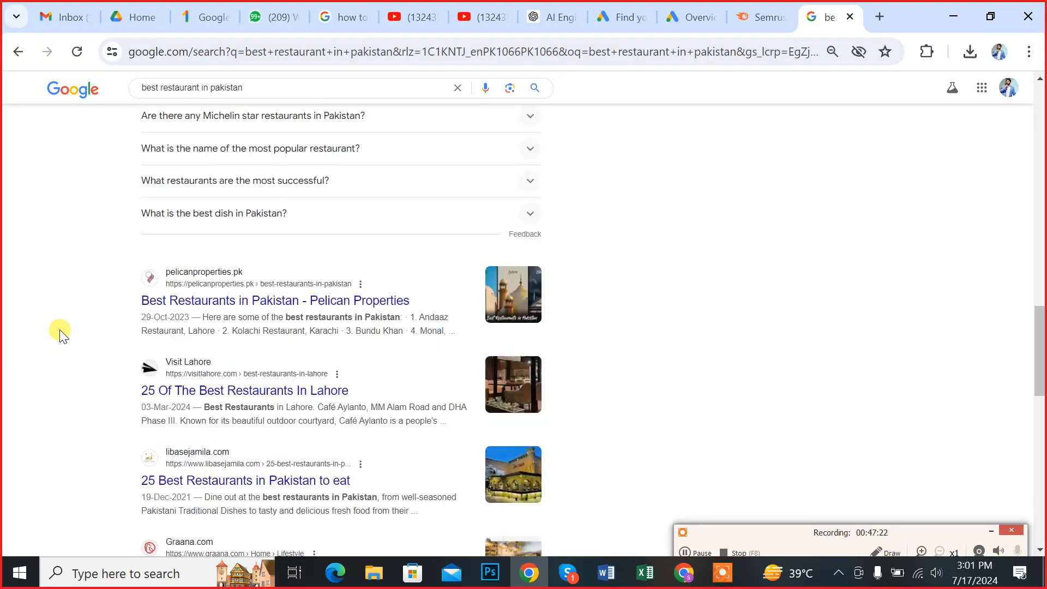
scroll(25, 334, down, 9)
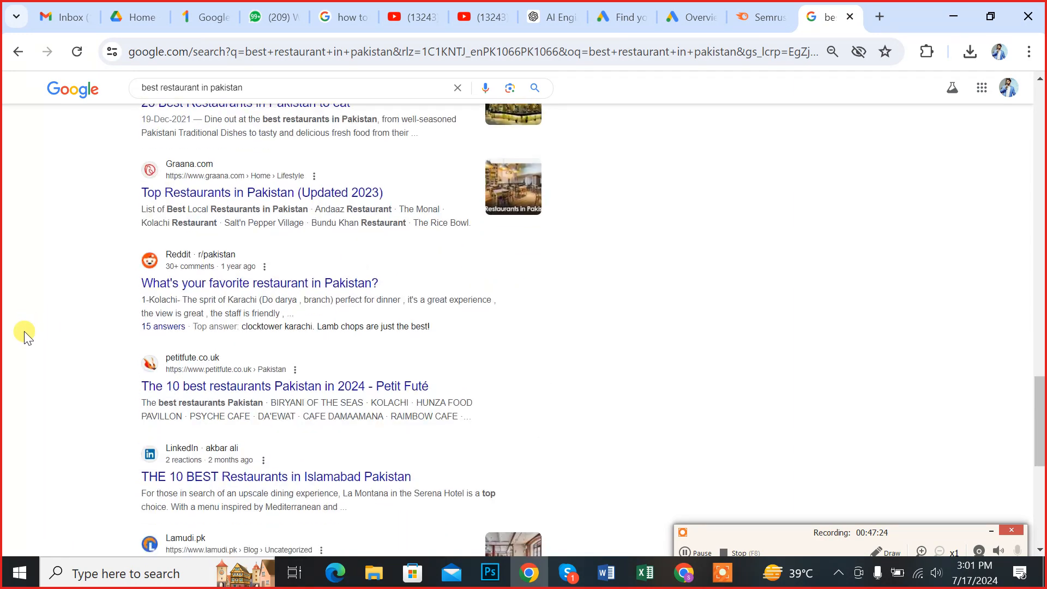
scroll(25, 334, down, 3)
scroll(24, 333, up, 20)
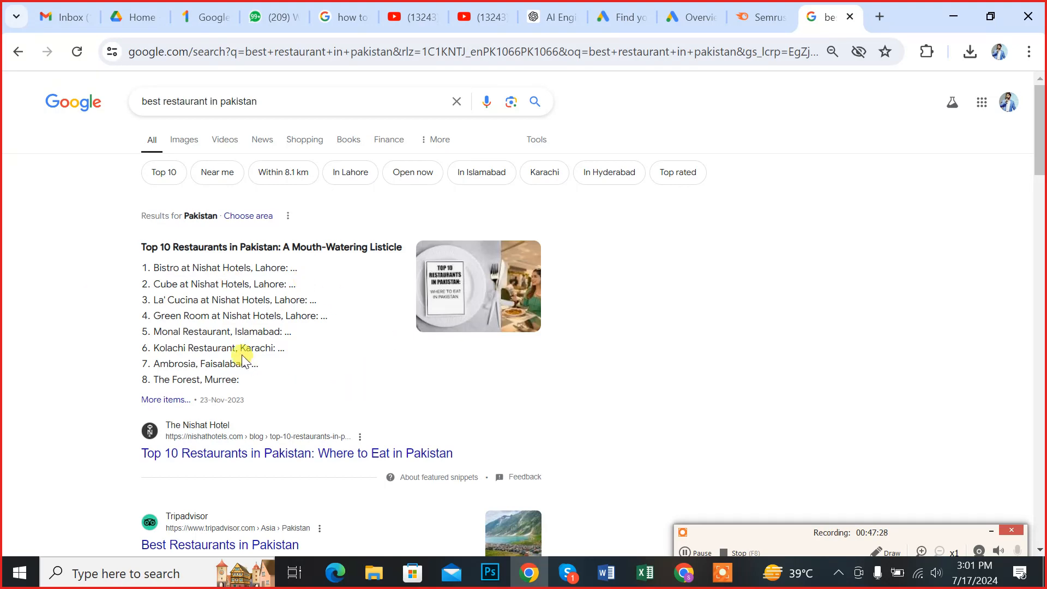
Examine the results section by section, from the Nishat Hotel snippet and Tripadvisor through Places and People also ask to the website listings.
scroll(245, 349, down, 2)
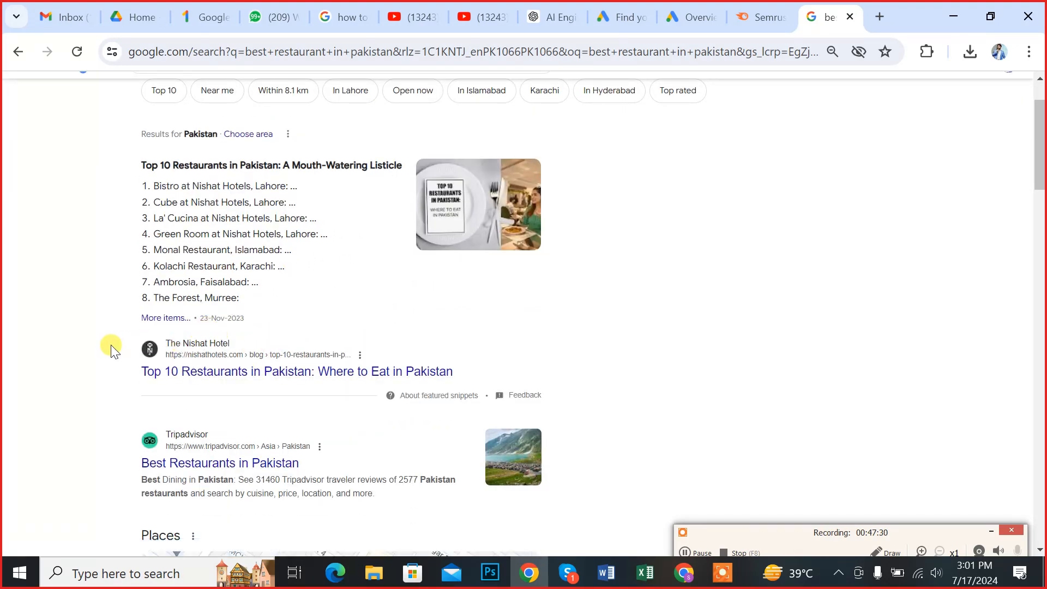
scroll(92, 357, down, 4)
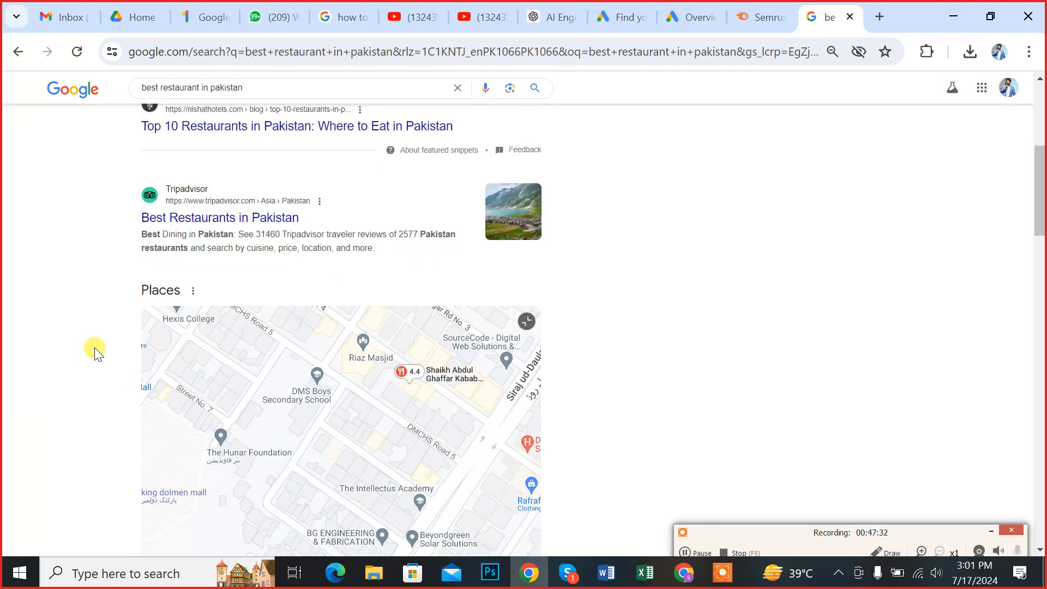
scroll(109, 338, down, 4)
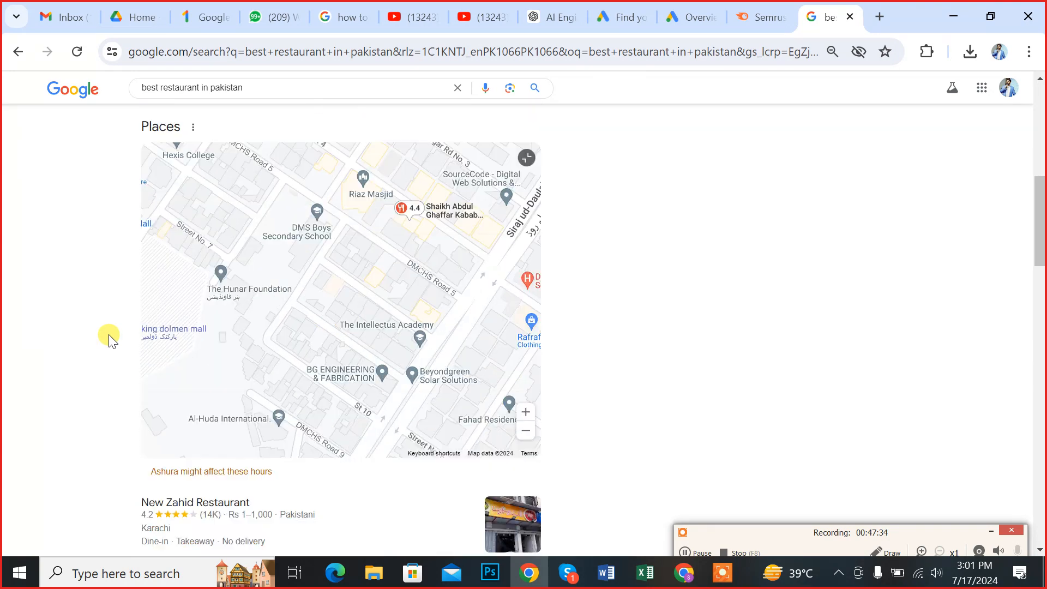
scroll(109, 338, down, 1)
scroll(112, 341, down, 2)
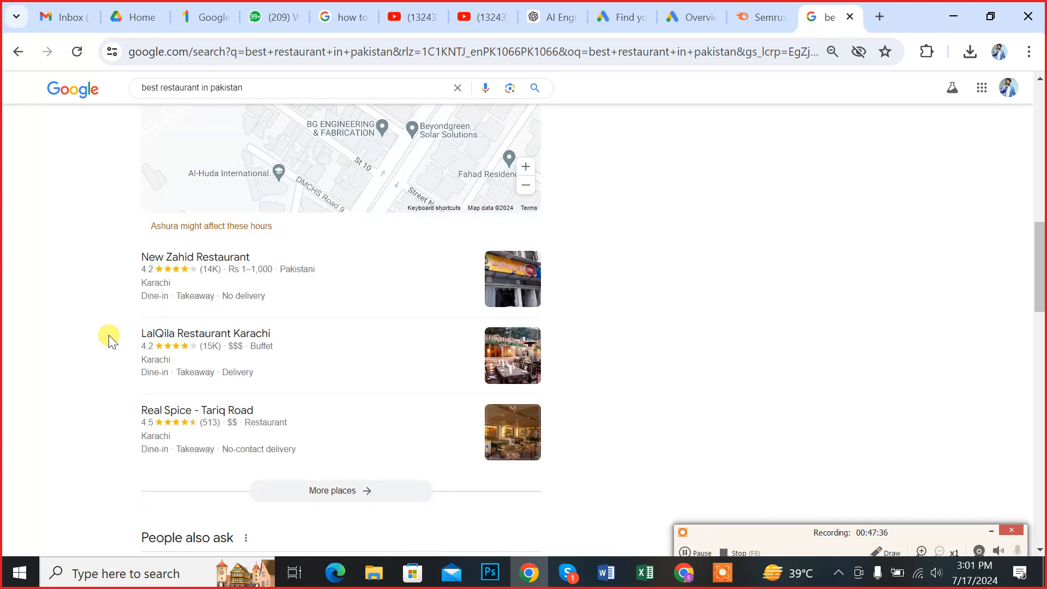
scroll(98, 317, down, 5)
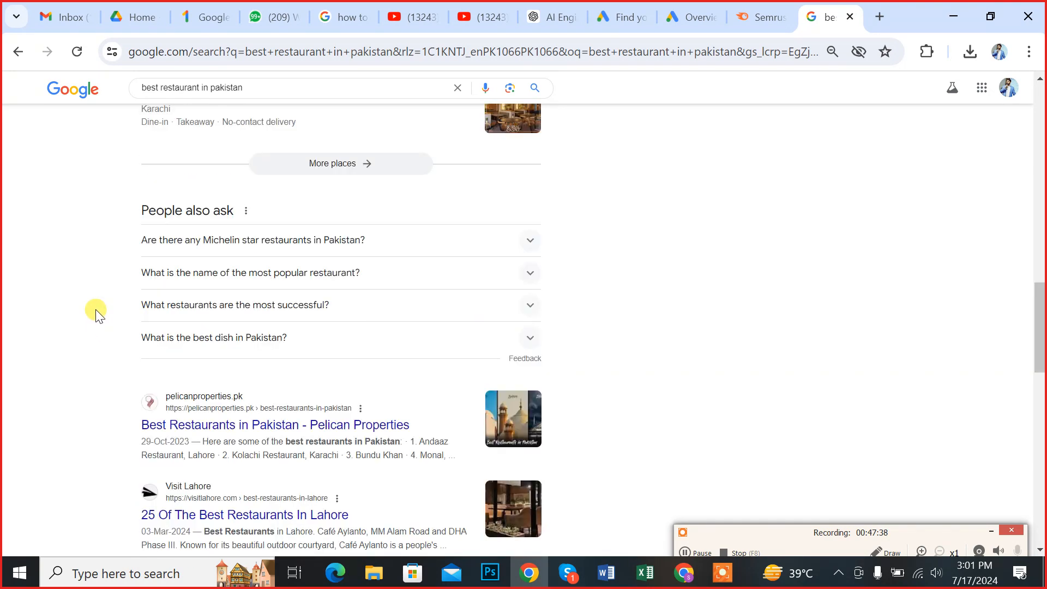
scroll(109, 335, down, 4)
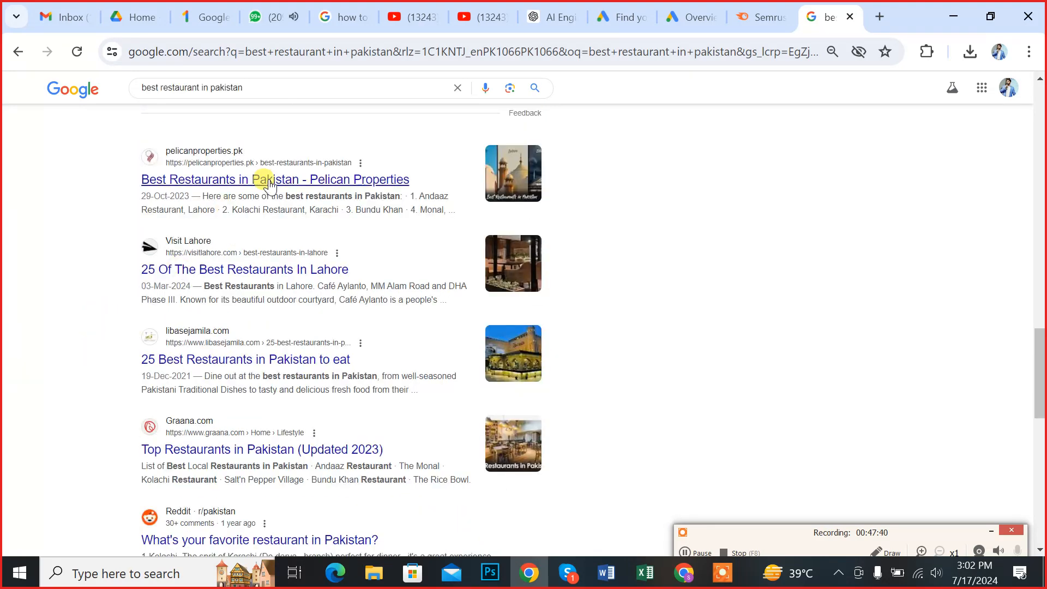
scroll(54, 348, down, 10)
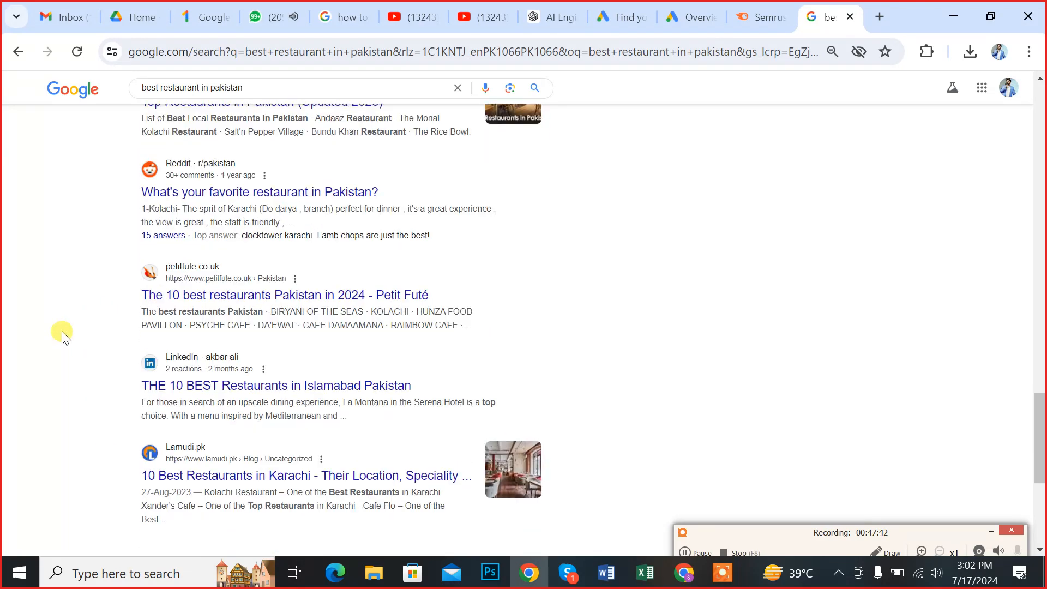
Open the Pelican Properties, Visit Lahore and libasejamila.com results in separate new tabs and bring up the Pelican Properties page.
scroll(63, 333, up, 20)
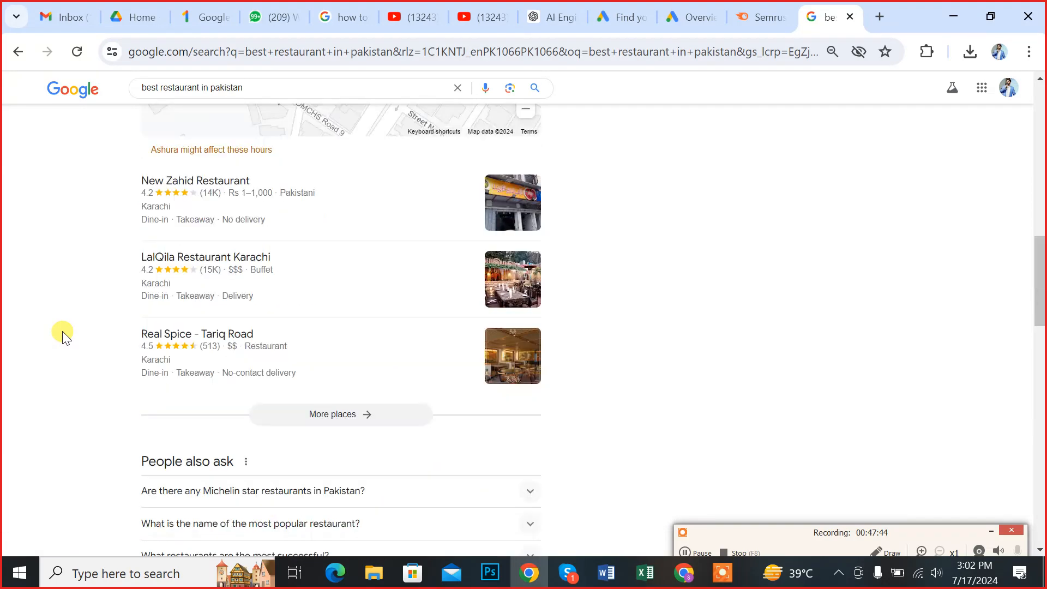
scroll(62, 334, down, 8)
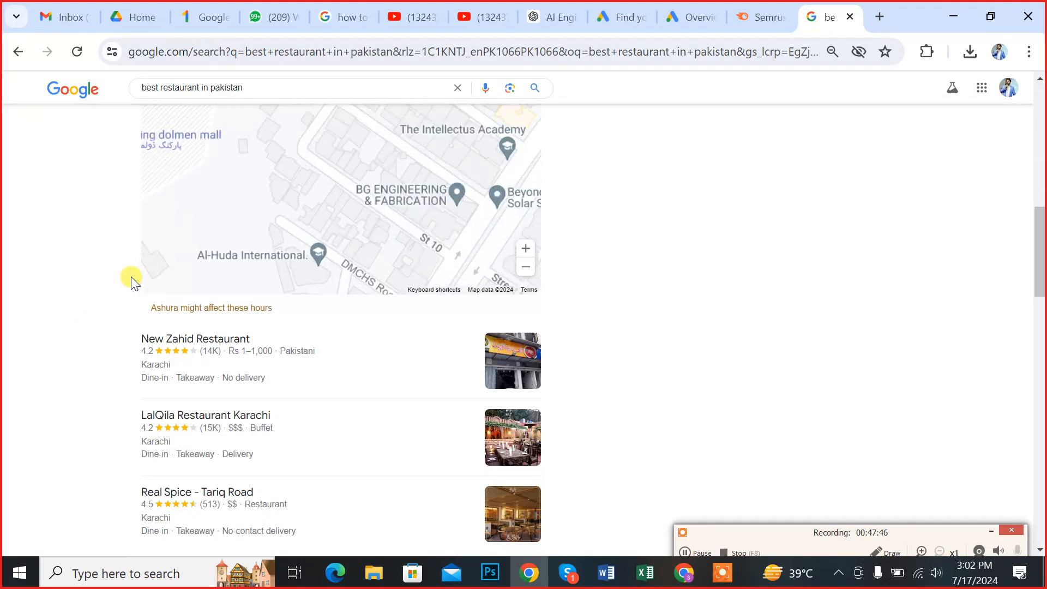
scroll(58, 339, down, 5)
scroll(68, 337, down, 6)
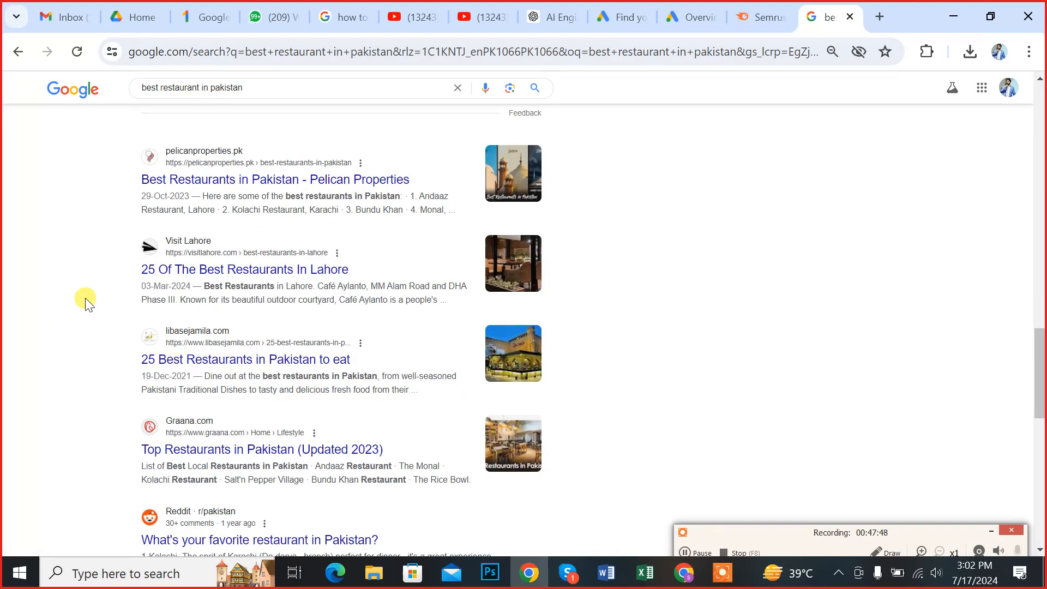
right_click(186, 186)
click(234, 205)
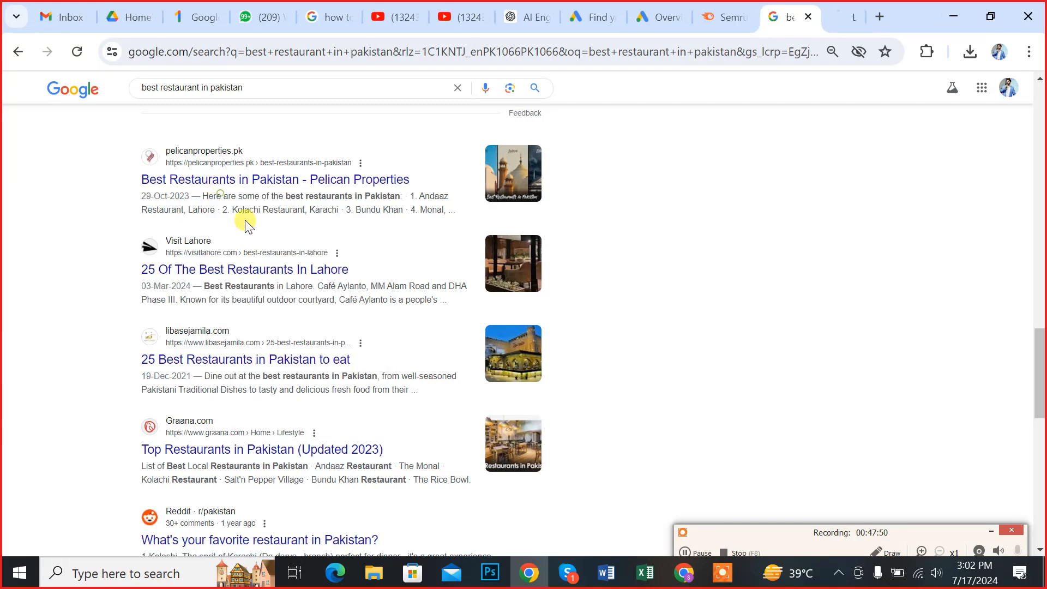
right_click(226, 260)
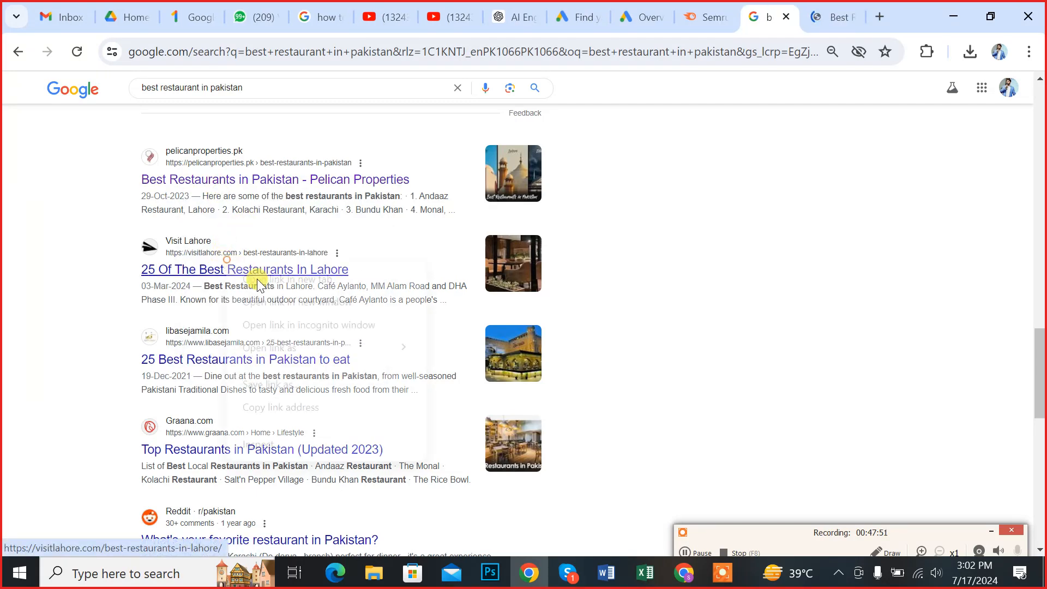
right_click(218, 359)
click(292, 178)
click(743, 10)
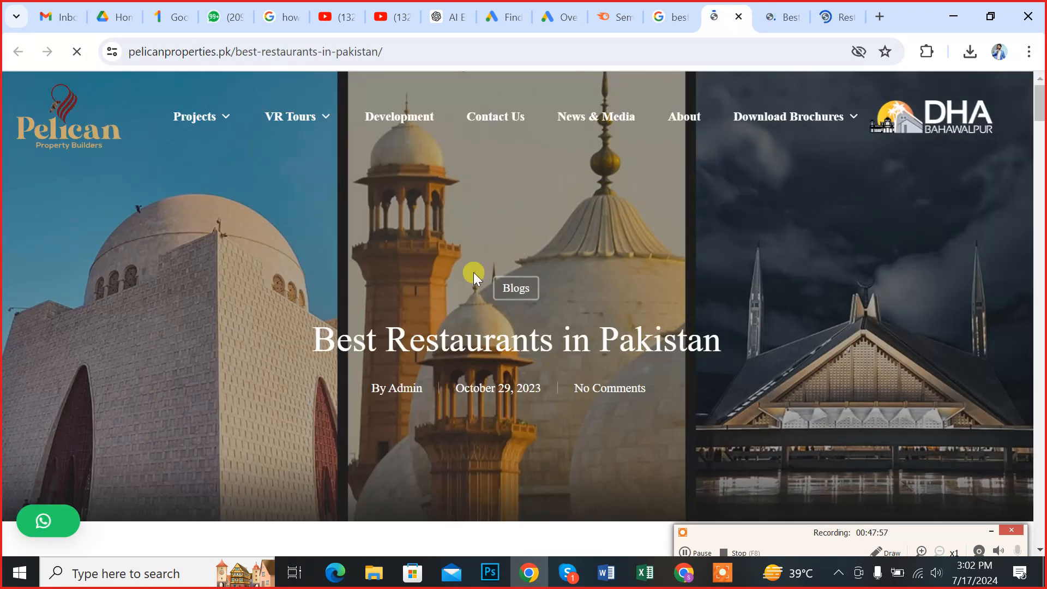
Look through the Pelican Properties article on the best restaurants in Pakistan and close its tab.
scroll(443, 294, down, 20)
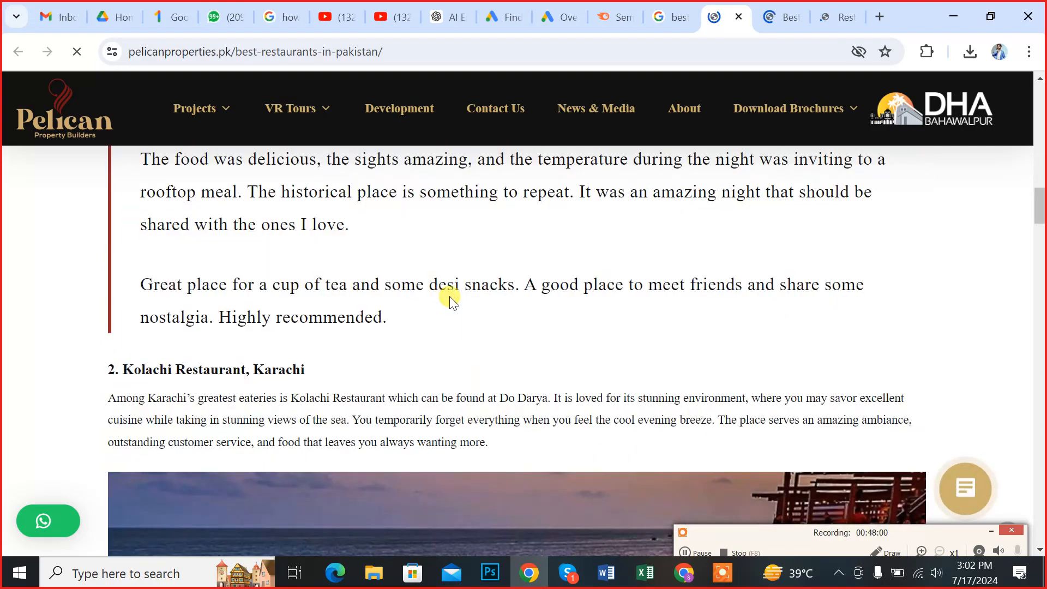
scroll(443, 297, down, 10)
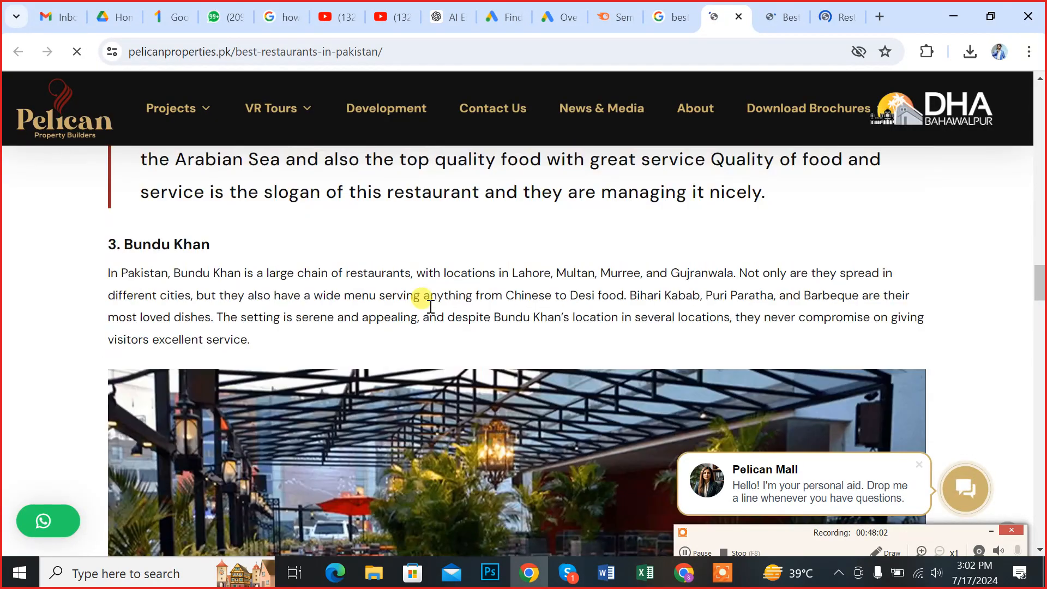
scroll(430, 306, down, 15)
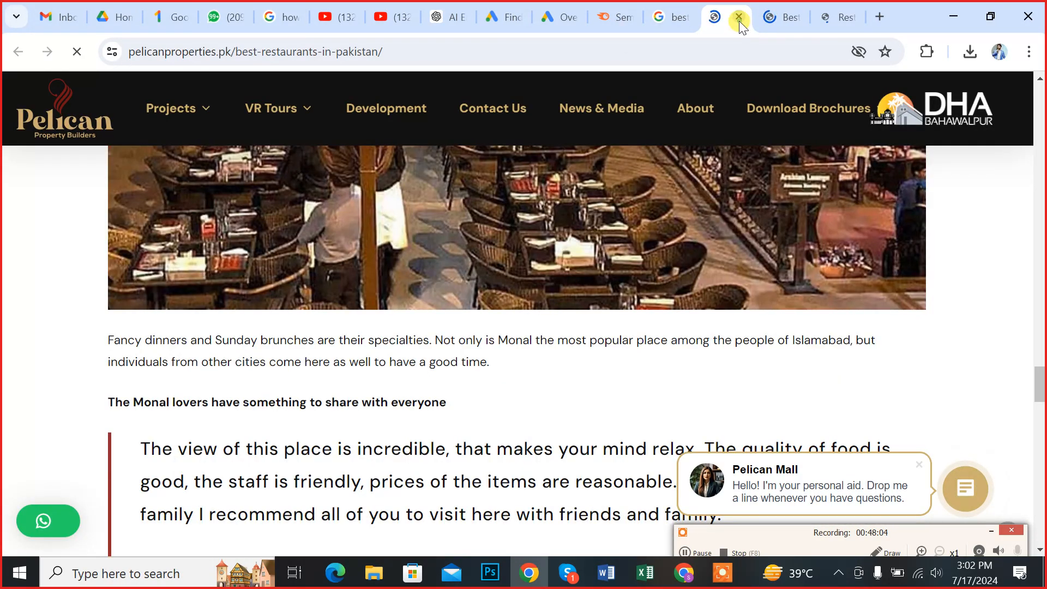
click(739, 20)
Skim the Visit Lahore article on the best restaurants in Lahore and close its tab.
scroll(425, 273, down, 10)
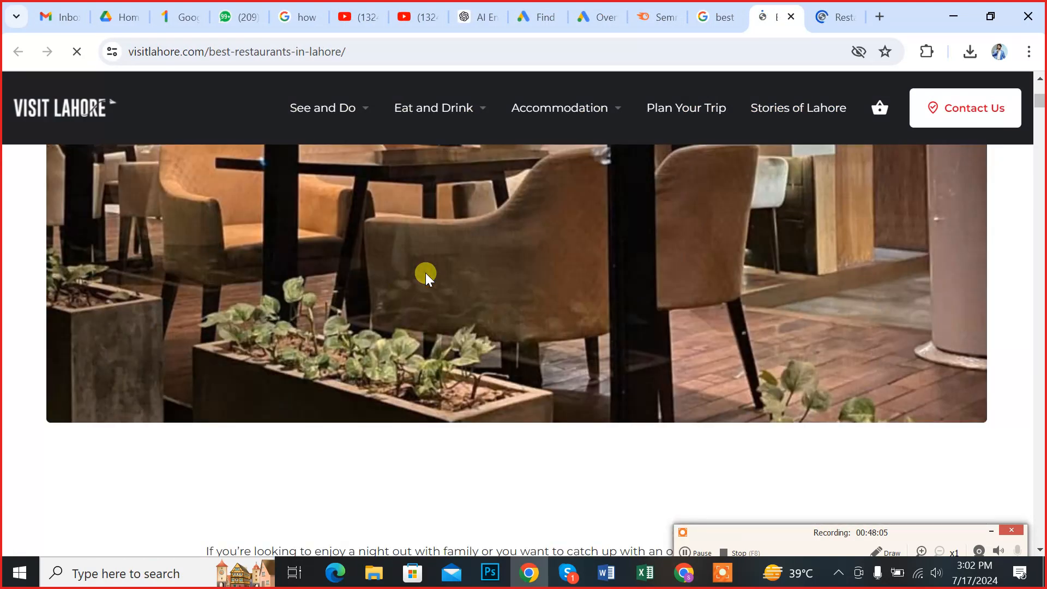
scroll(425, 272, down, 9)
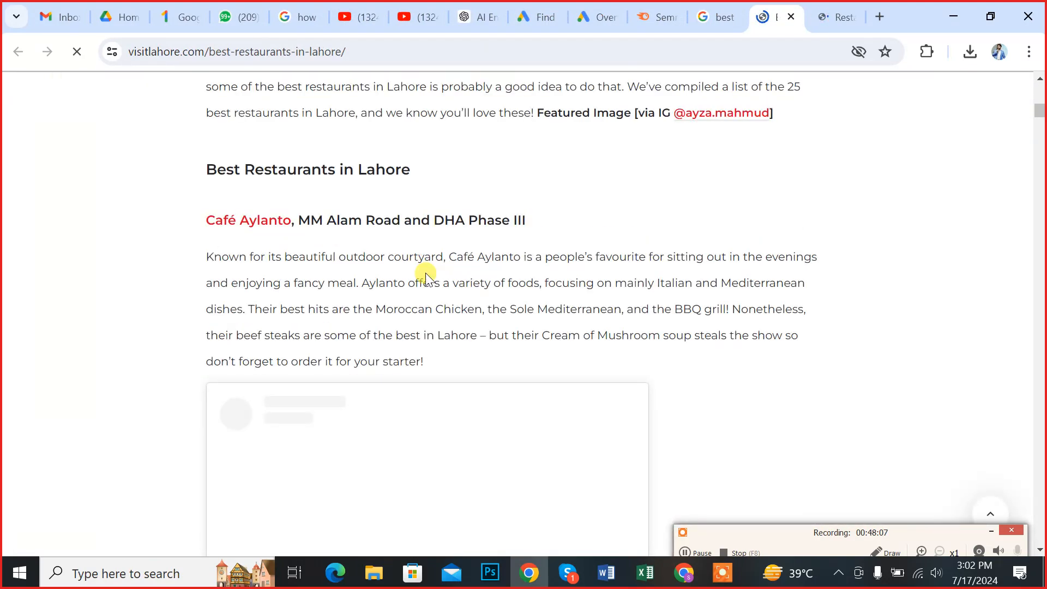
scroll(426, 273, down, 12)
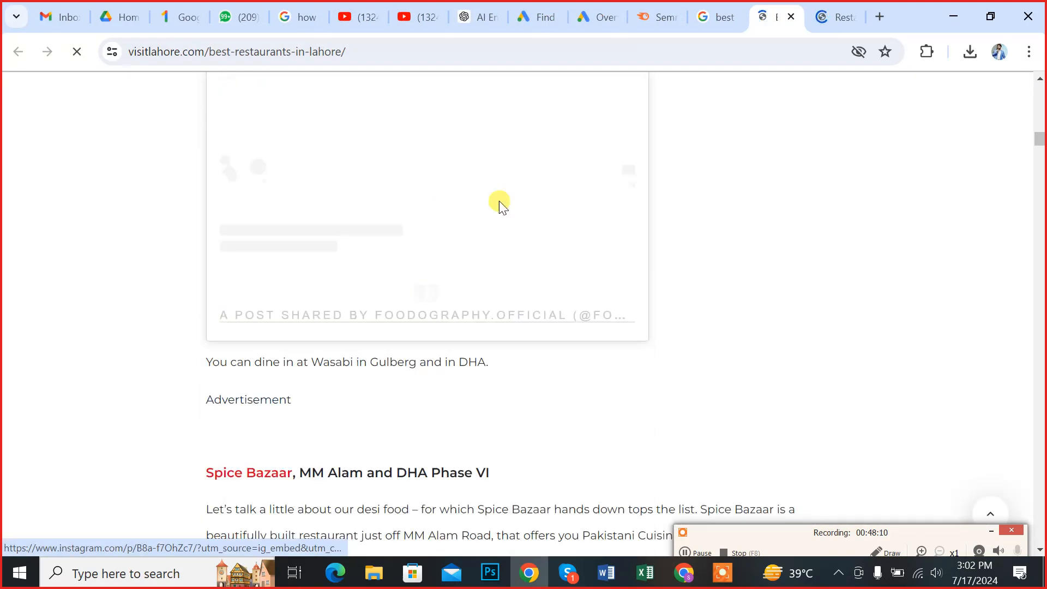
click(790, 16)
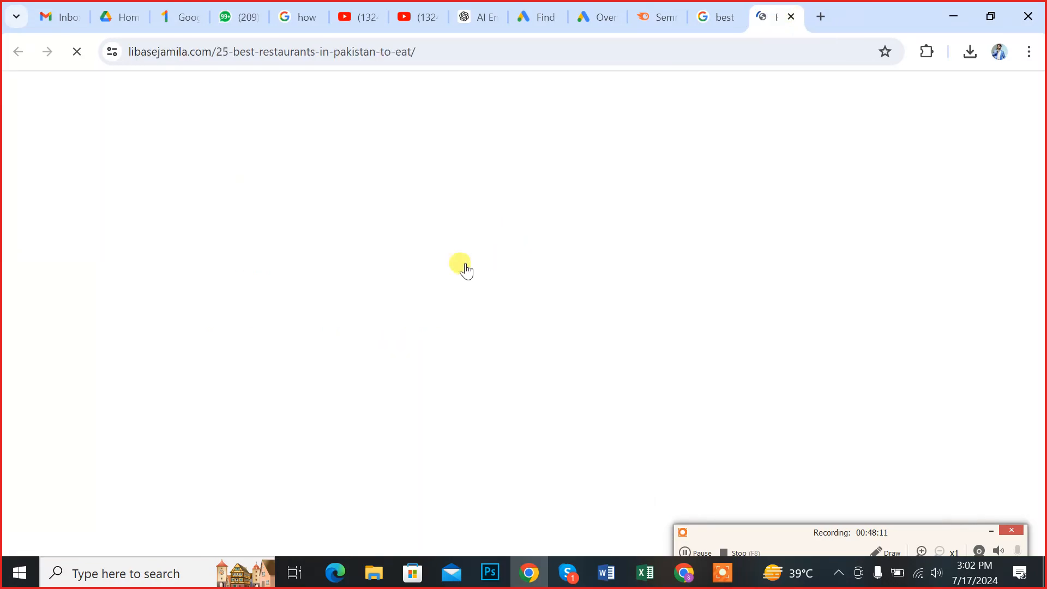
Skim the libasejamila.com article on the 25 best restaurants in Pakistan and close its tab.
scroll(463, 267, down, 14)
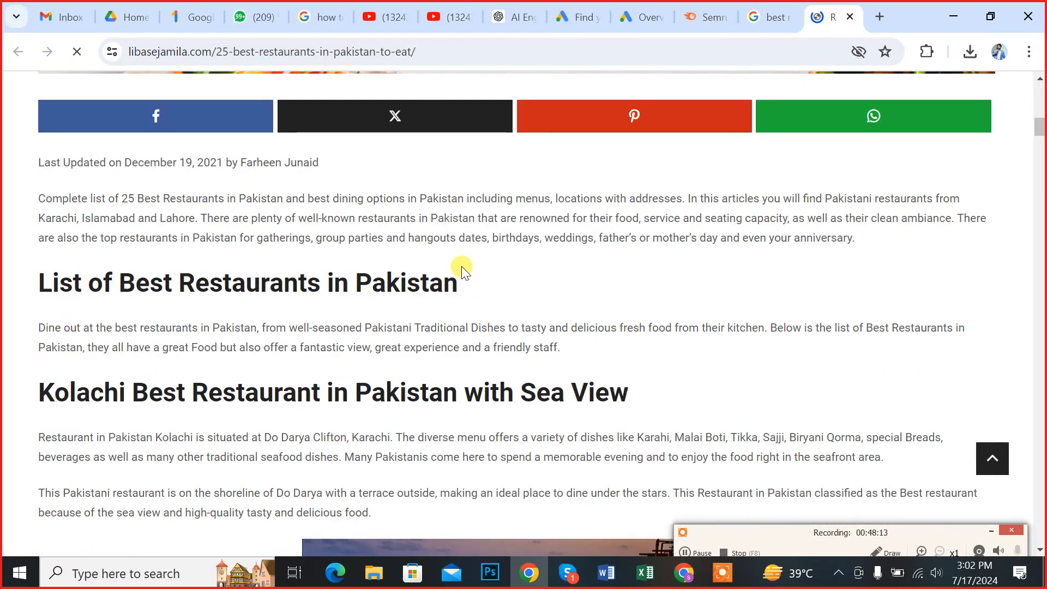
scroll(461, 266, down, 20)
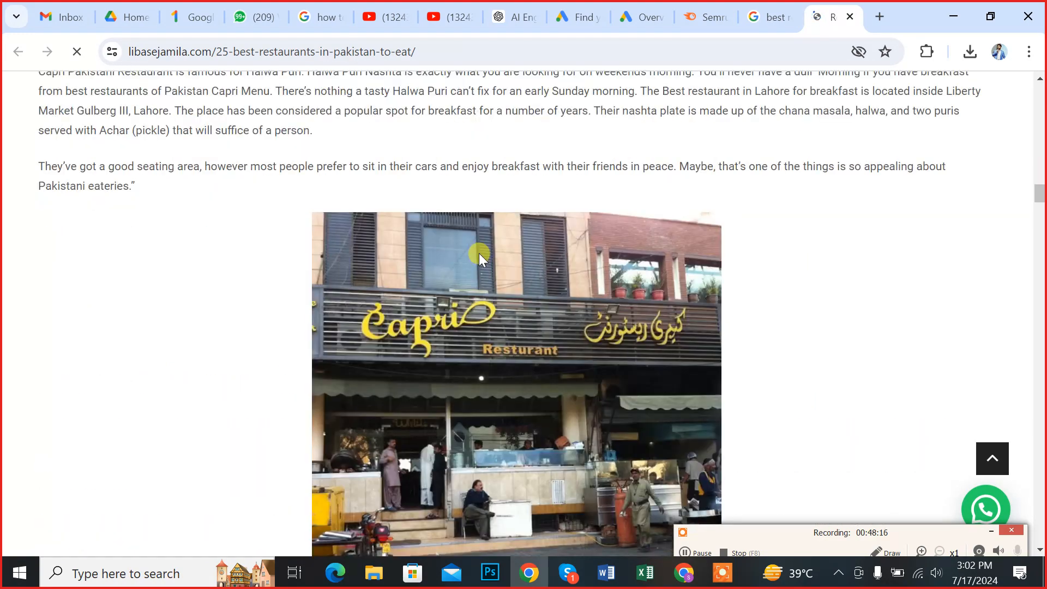
scroll(479, 253, down, 20)
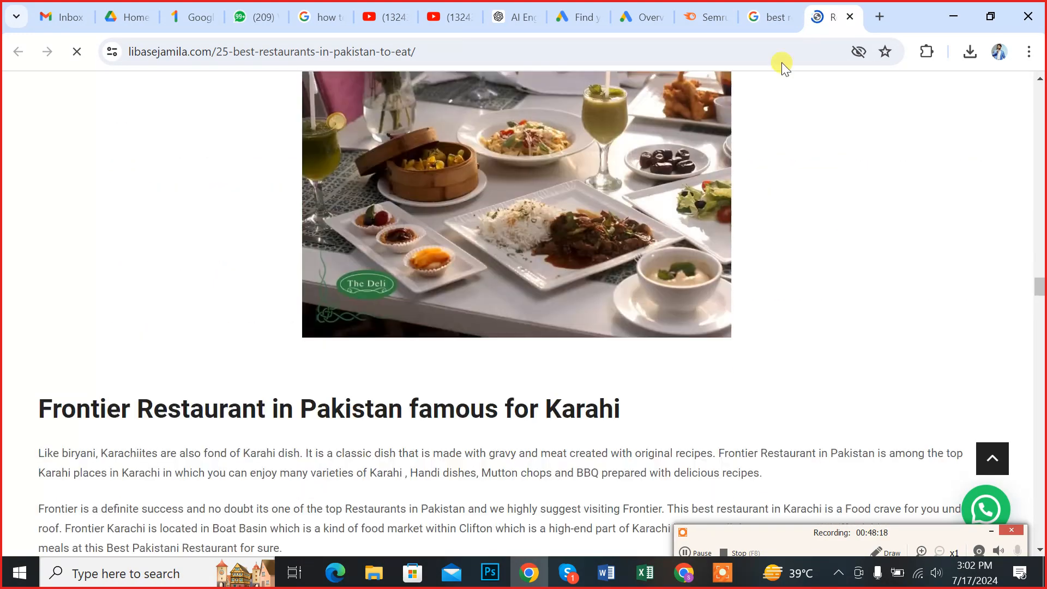
key(ctrl+w)
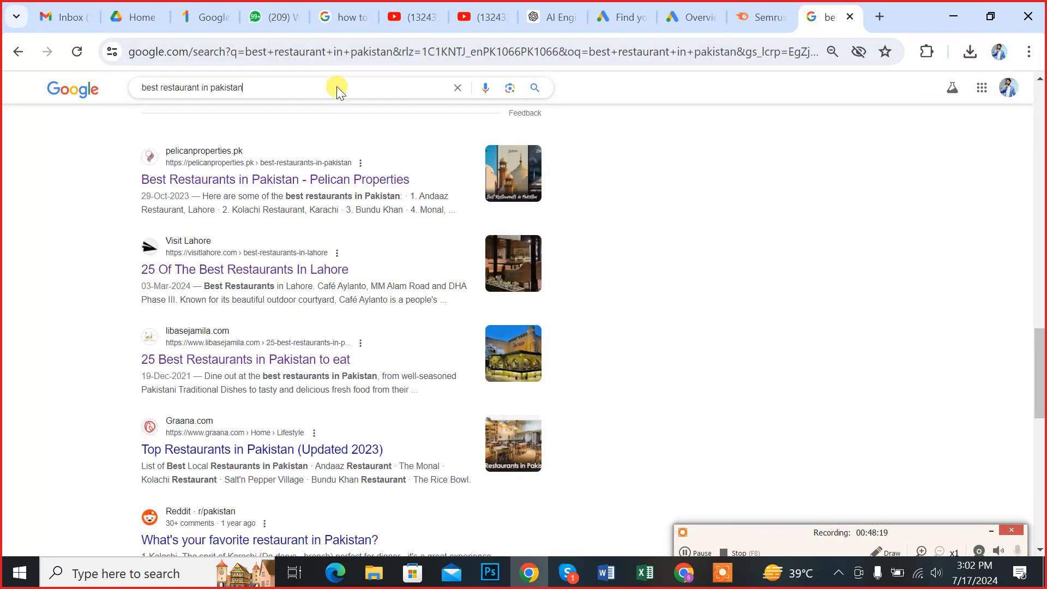
Search Google for "propakistani" and open the propakistani.pk website.
triple_click(337, 86)
text(propakistani)
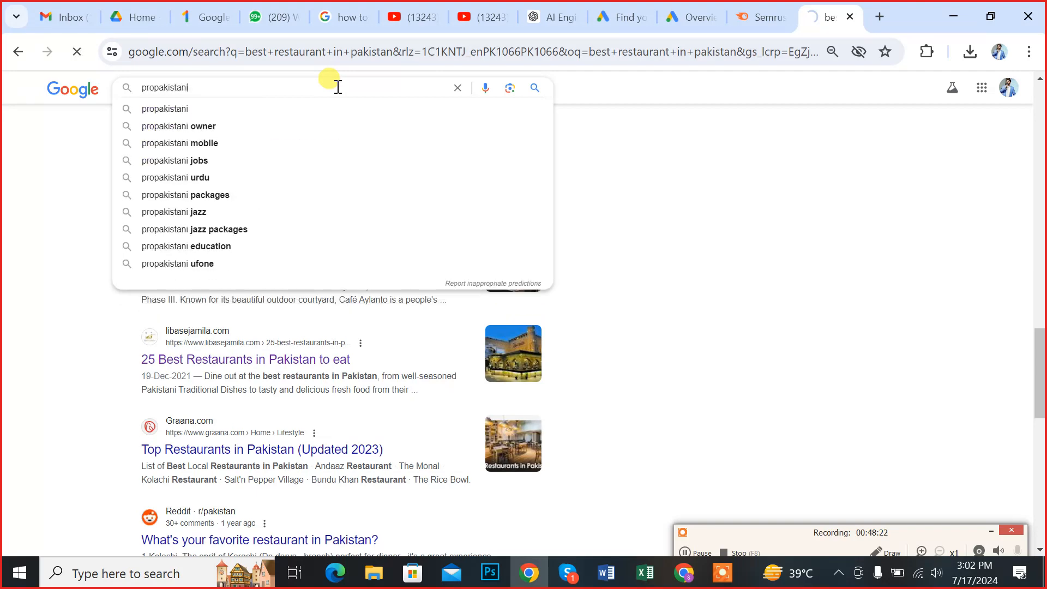
key(Return)
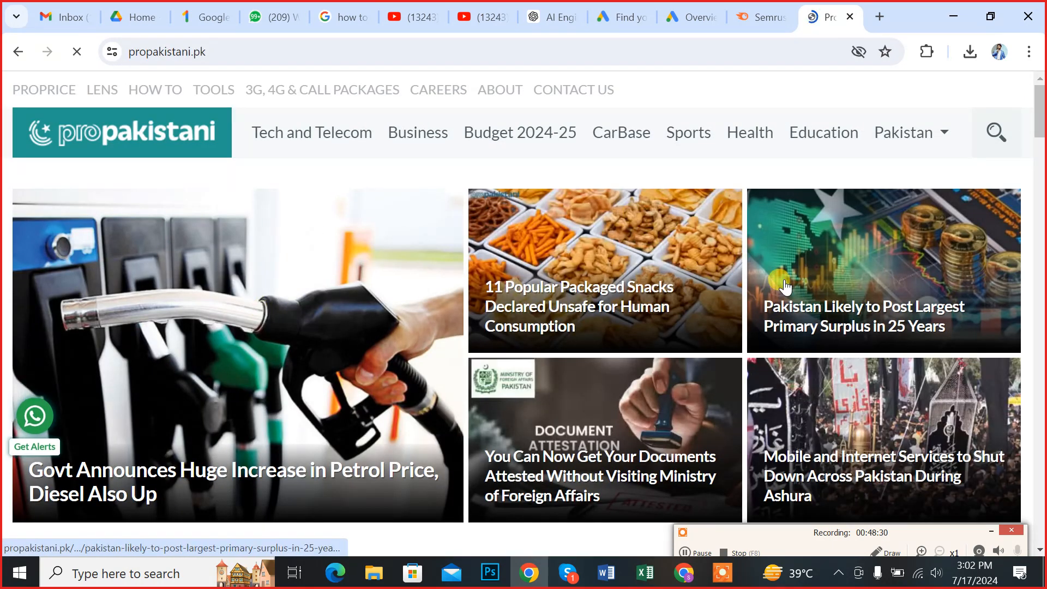
Look through the ProPakistani homepage down past the Lens and Perspective sections and back up, examining the ads placed between sections.
scroll(422, 315, down, 10)
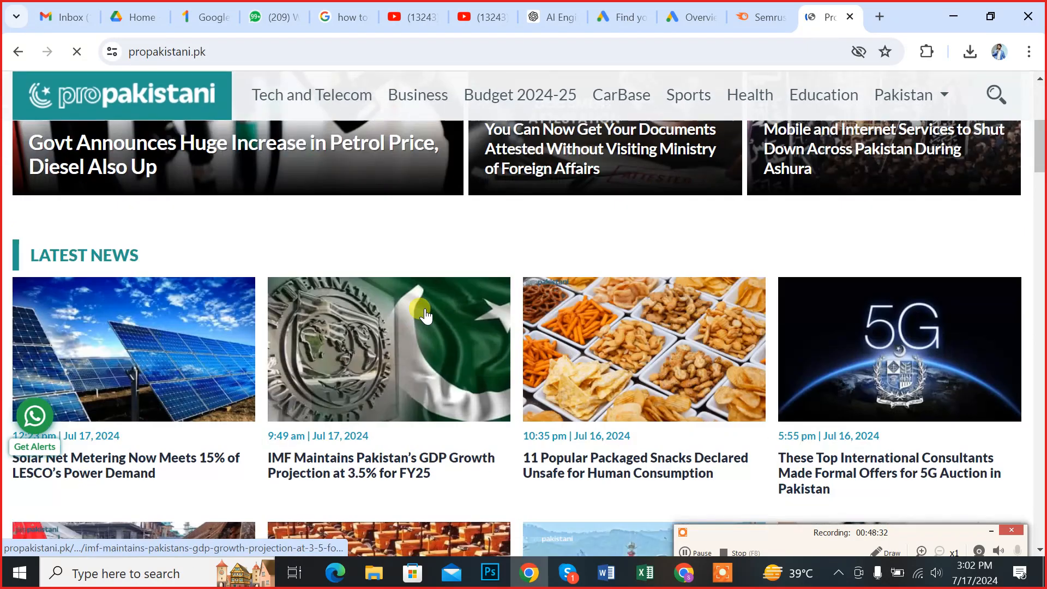
scroll(425, 315, down, 10)
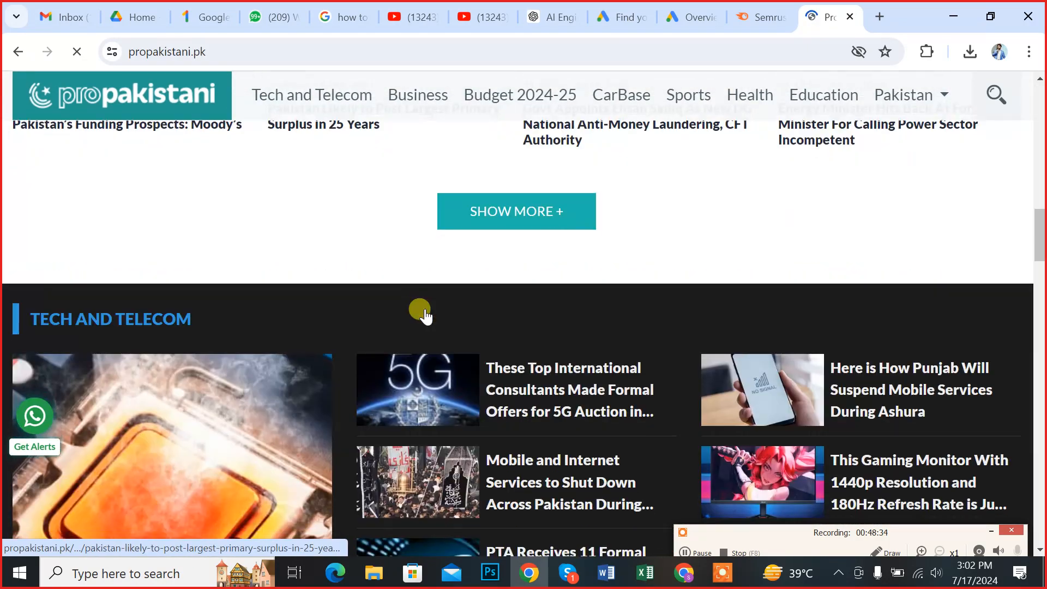
scroll(424, 311, down, 12)
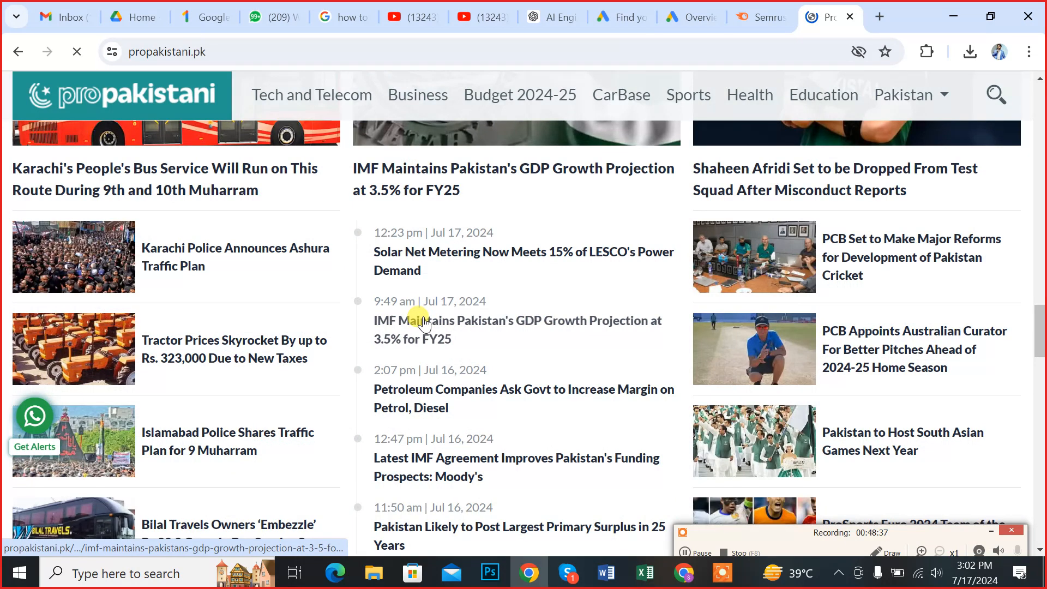
scroll(424, 321, down, 10)
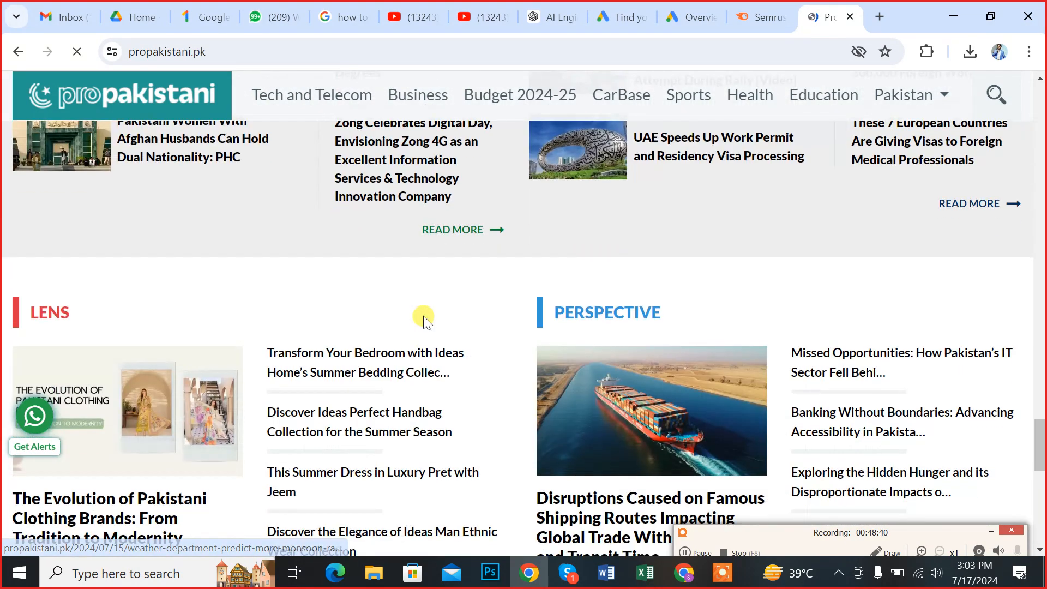
scroll(424, 317, down, 8)
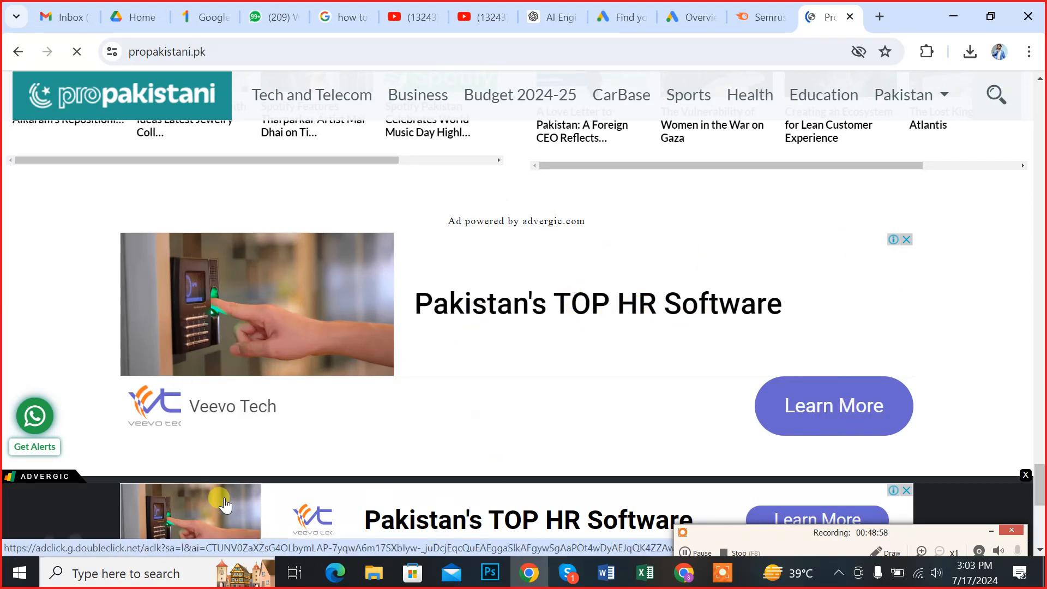
scroll(474, 328, up, 10)
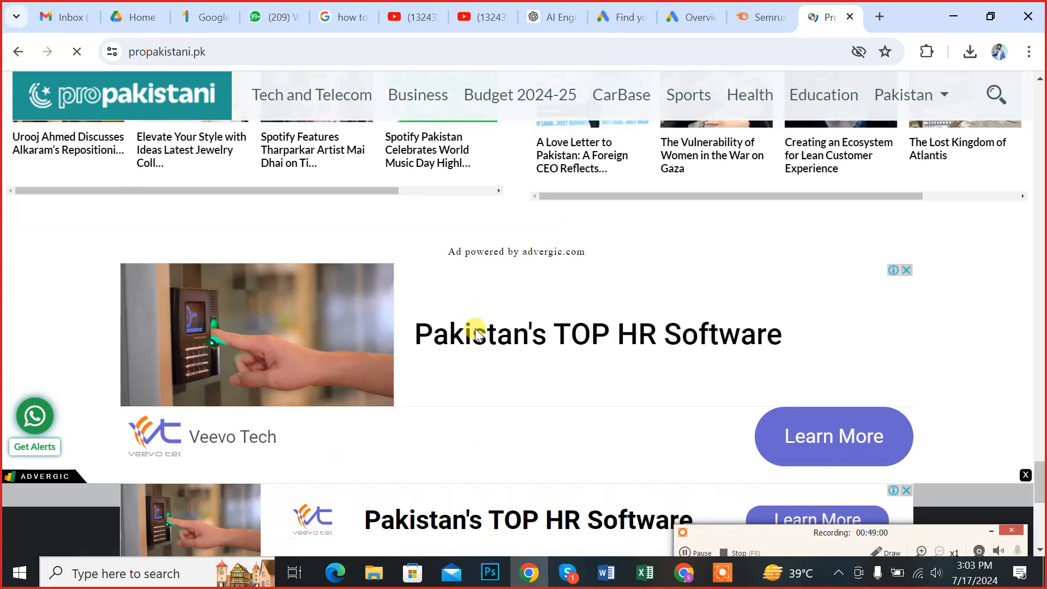
scroll(476, 328, up, 15)
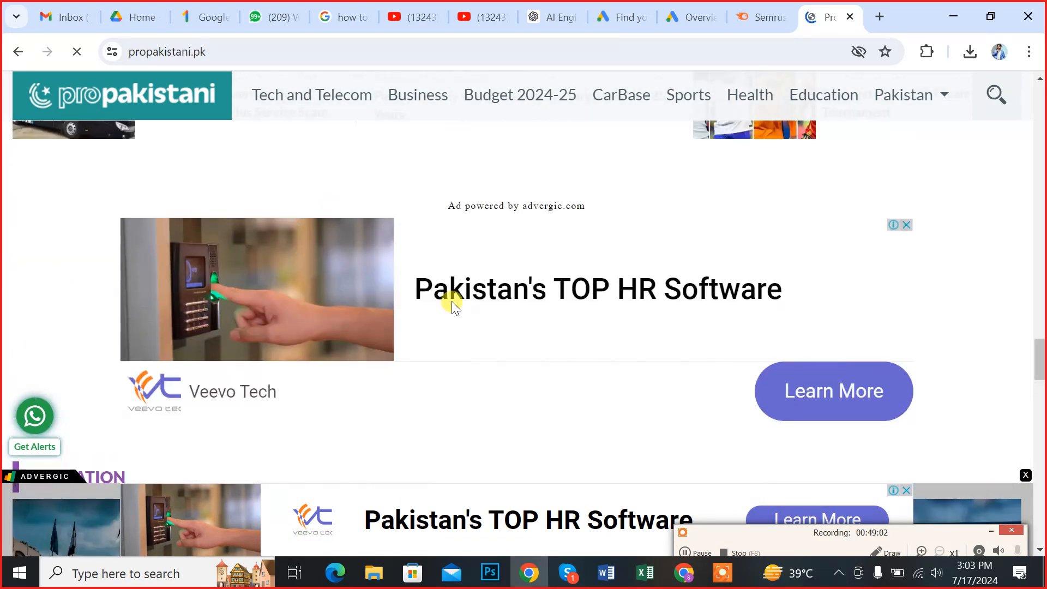
scroll(542, 276, up, 10)
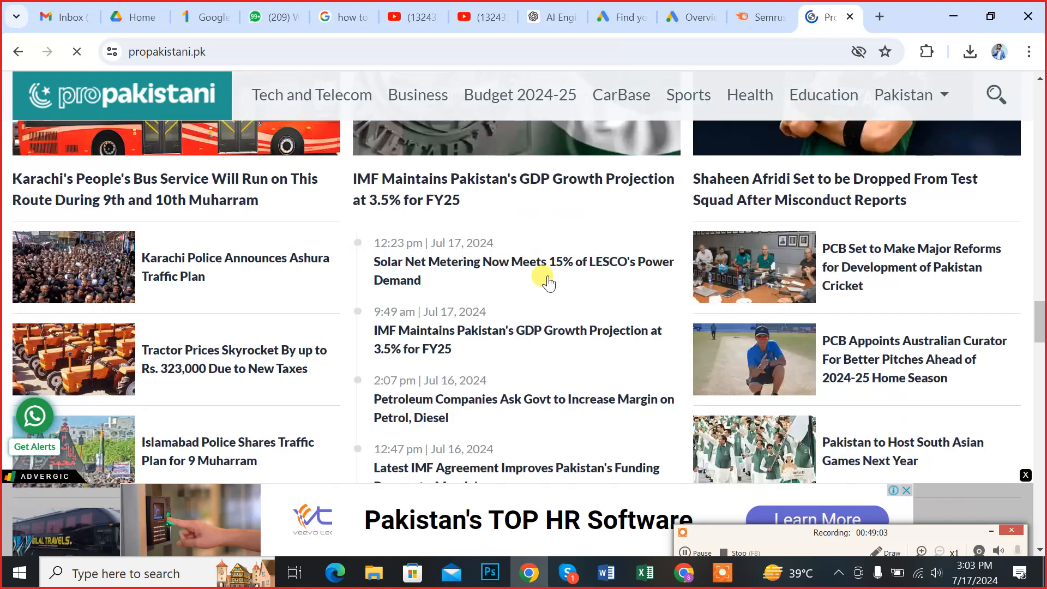
scroll(527, 299, up, 10)
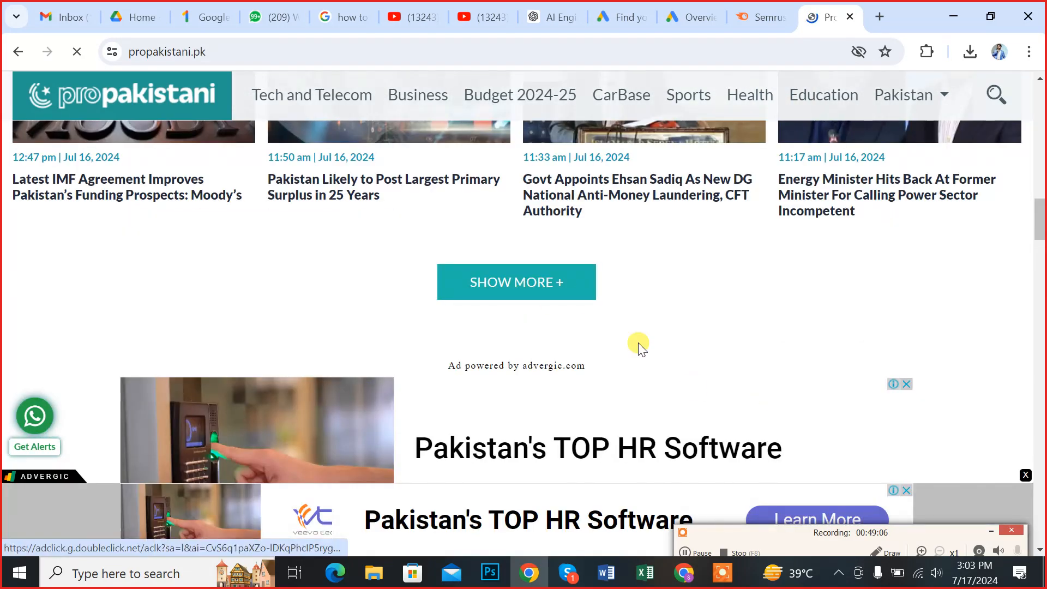
scroll(581, 303, up, 5)
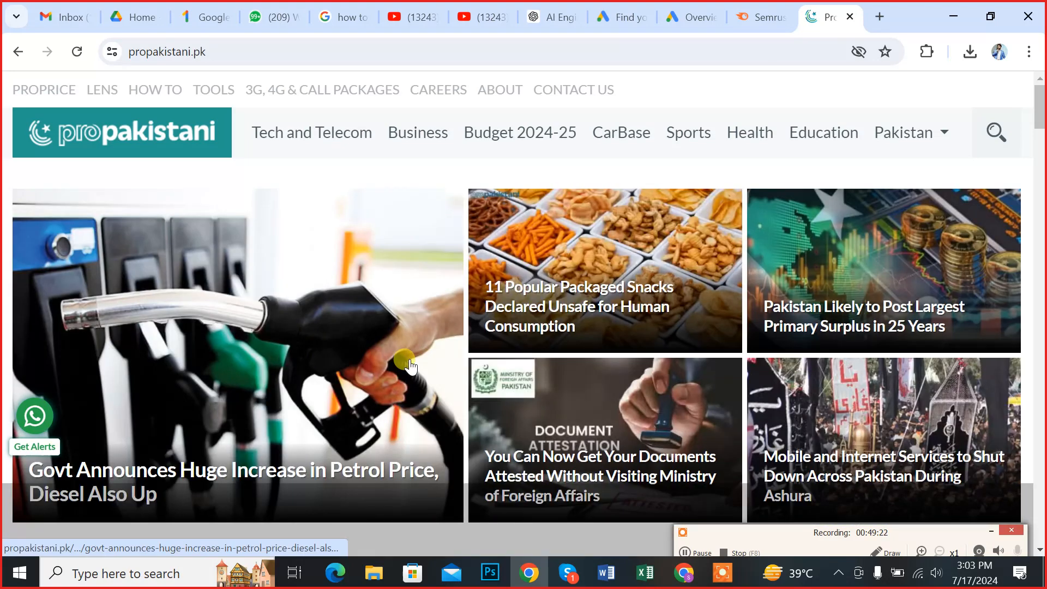
Examine the display ads around the Latest News listings and above the Tech and Telecom section.
scroll(410, 359, down, 6)
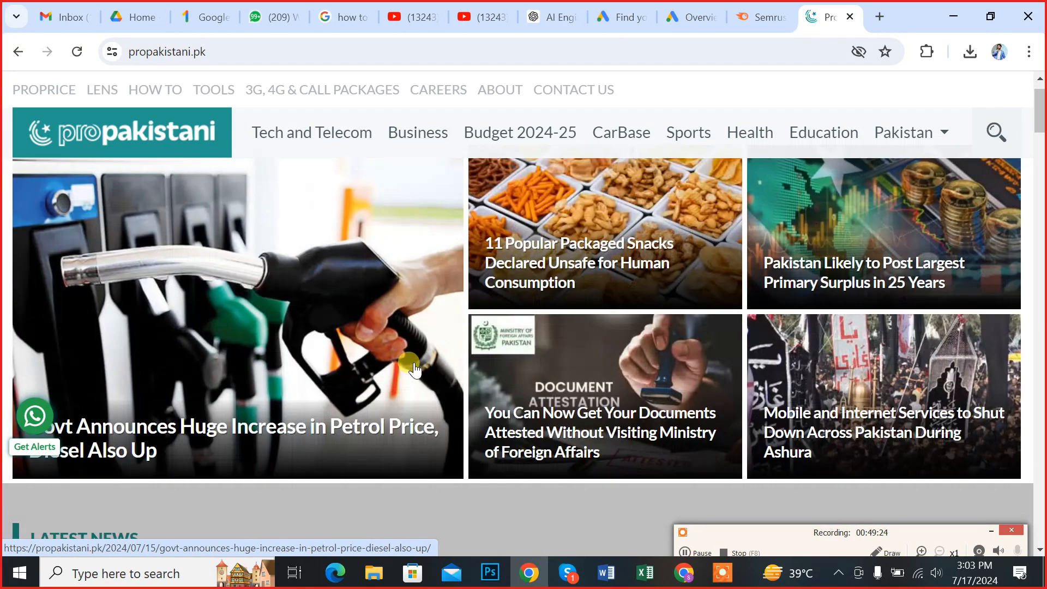
scroll(414, 370, down, 3)
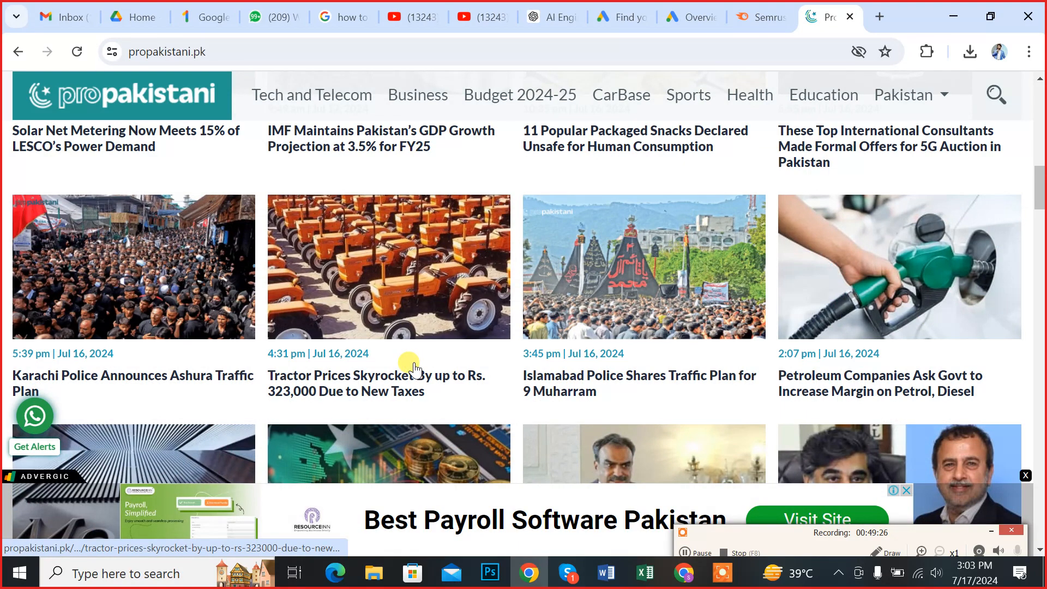
scroll(414, 364, down, 4)
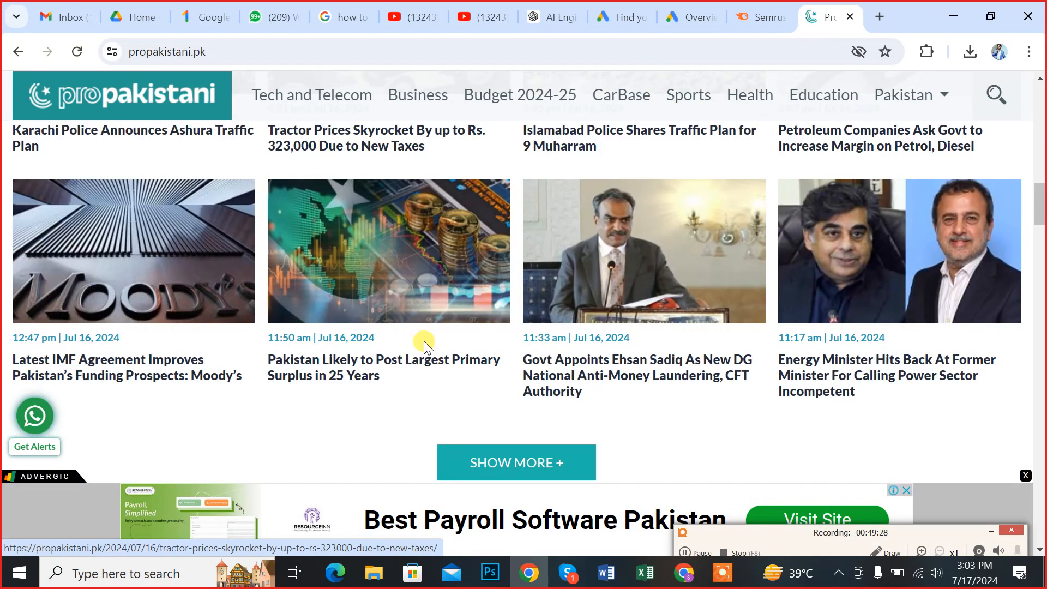
scroll(424, 343, down, 8)
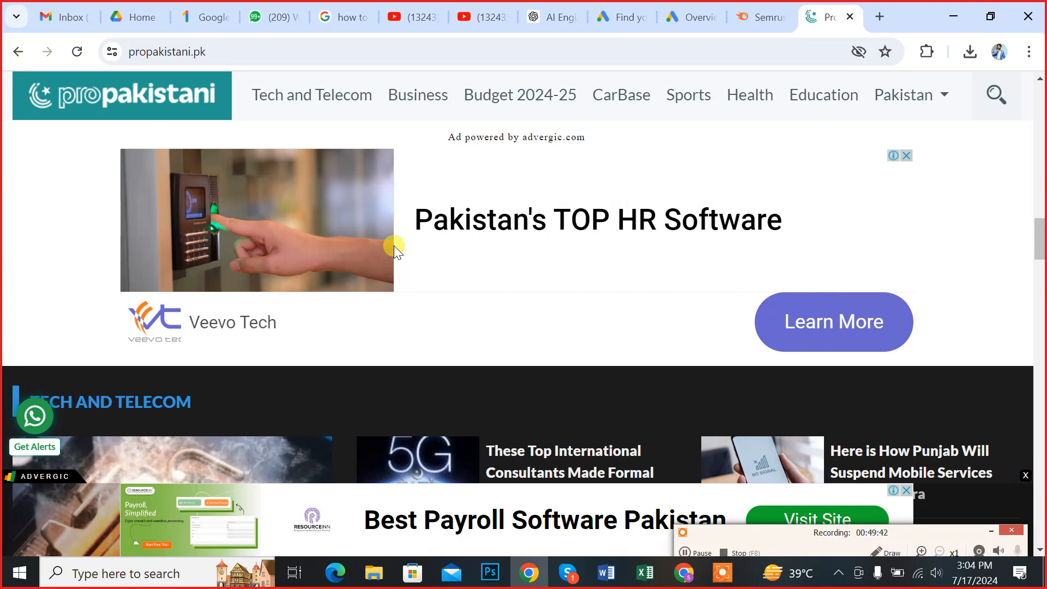
scroll(425, 253, up, 3)
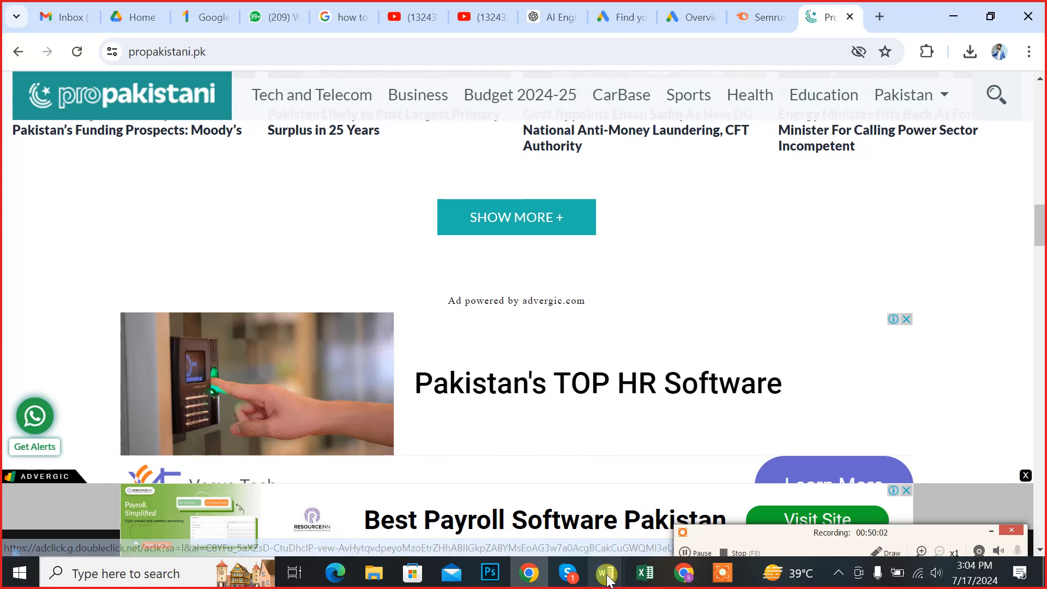
Switch to the Word notes and add the numbered point "Paid ad" under the Ads heading.
mouse_move(605, 571)
click(679, 508)
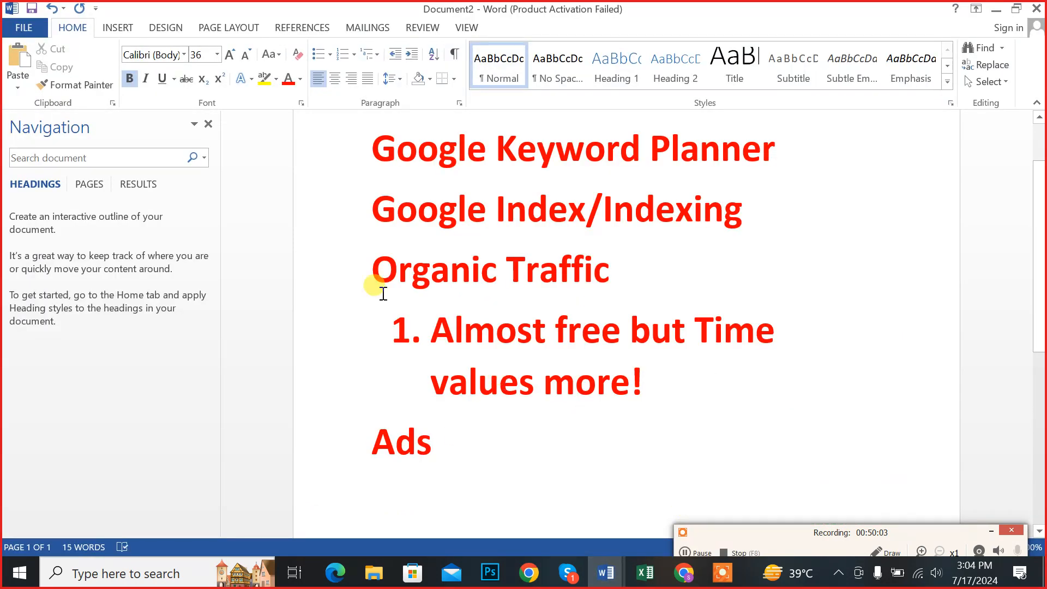
drag(384, 284, 613, 282)
drag(372, 443, 460, 441)
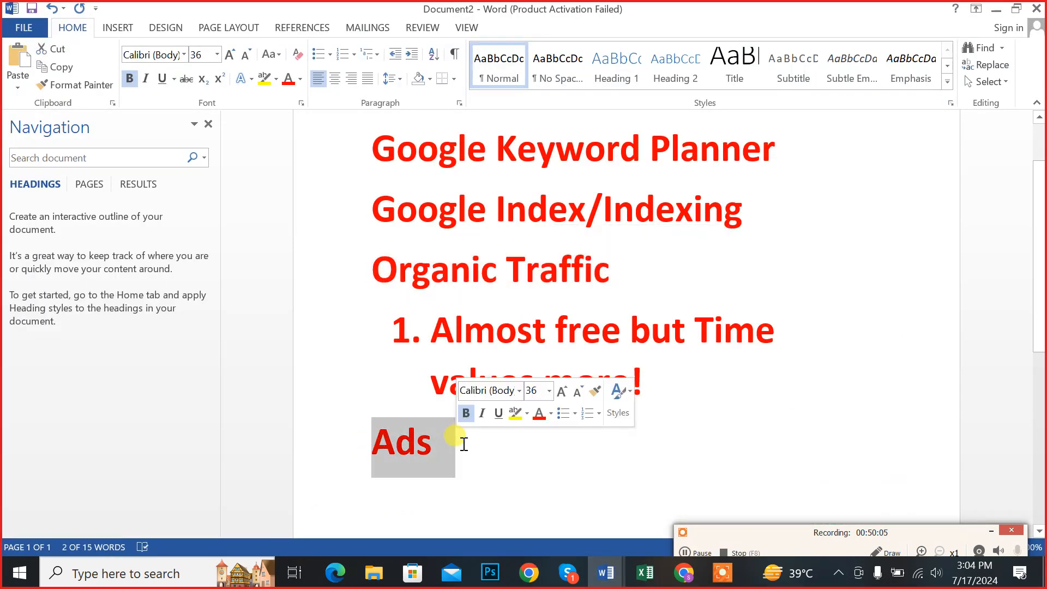
click(479, 445)
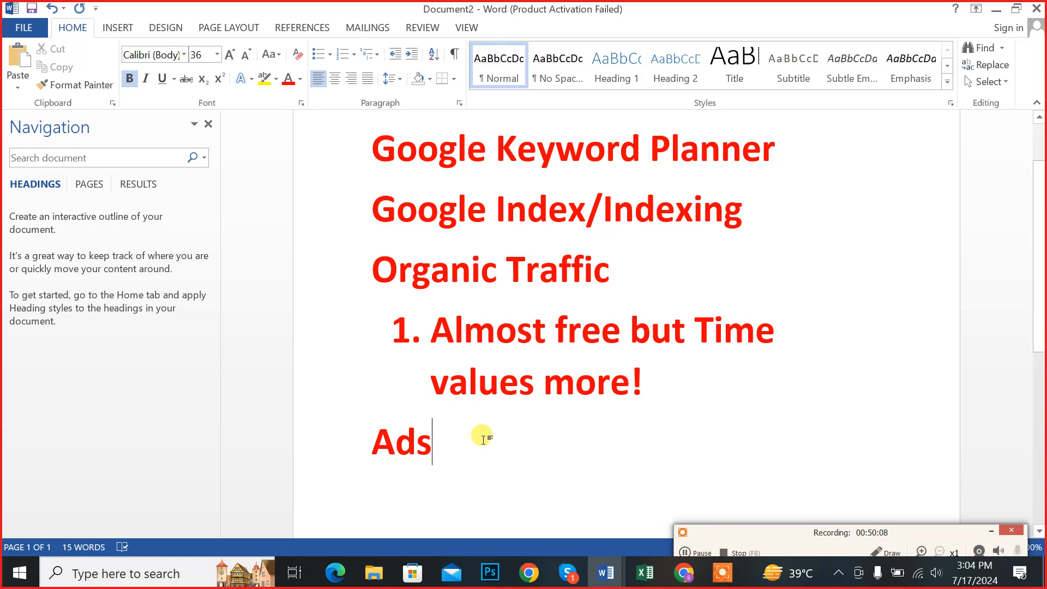
key(Return)
text(1.)
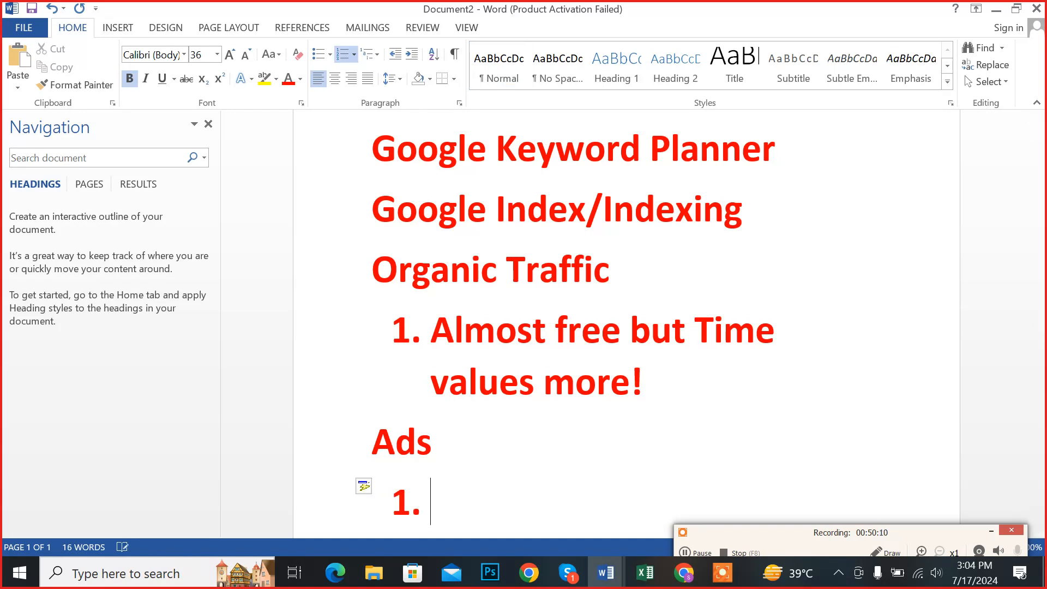
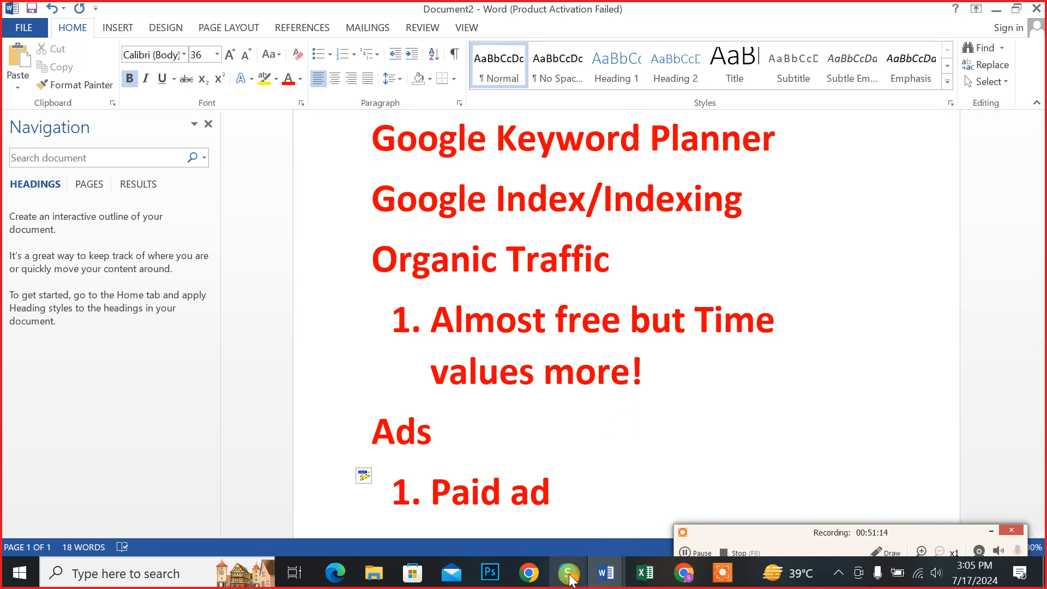
Return to Chrome, dismiss the ad overlay on the ProPakistani page and close its tab.
click(526, 572)
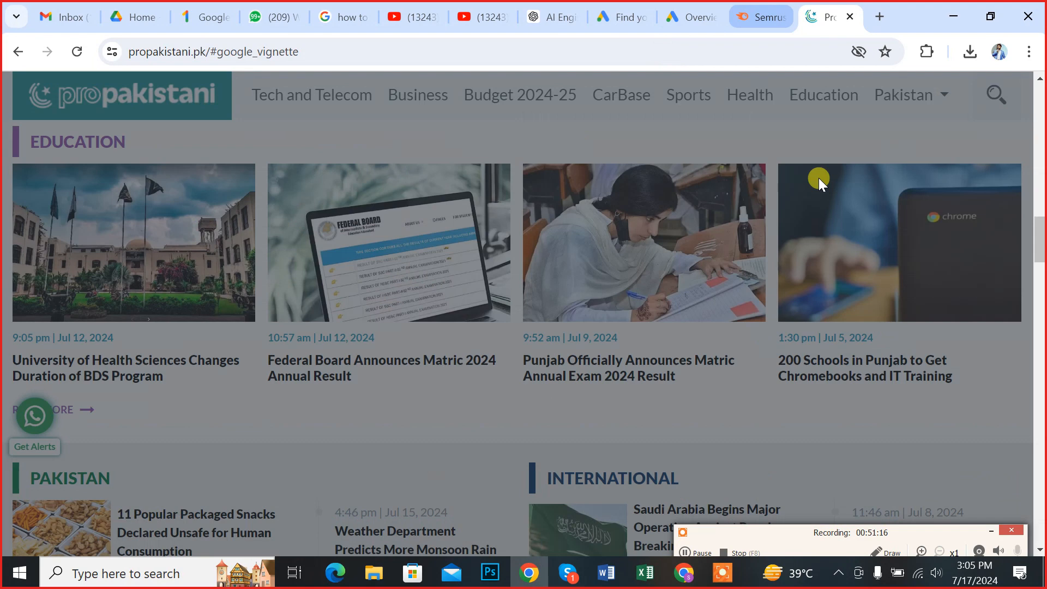
click(822, 164)
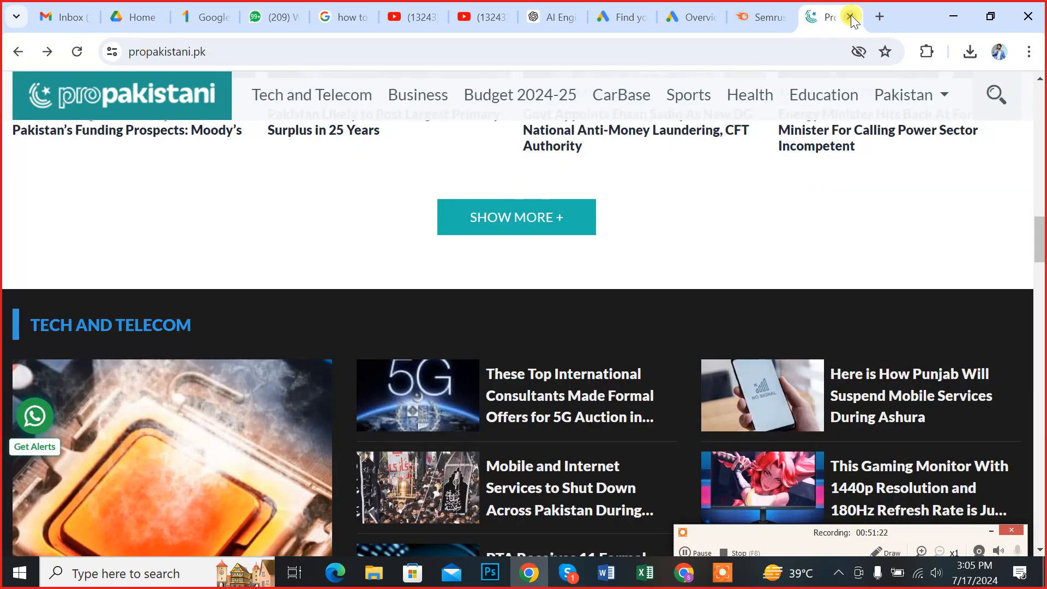
scroll(642, 275, down, 3)
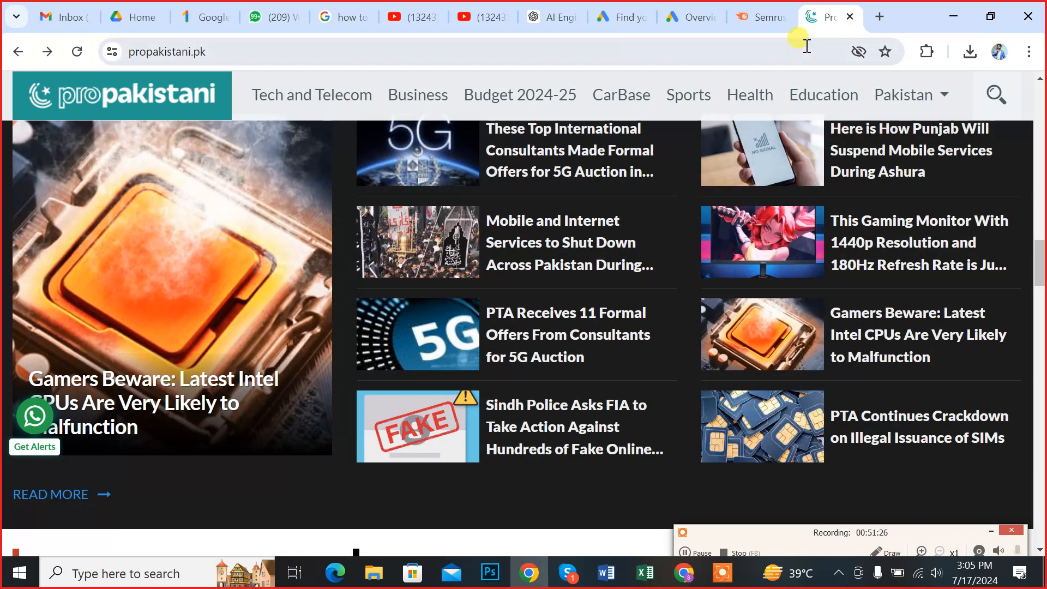
key(ctrl+w)
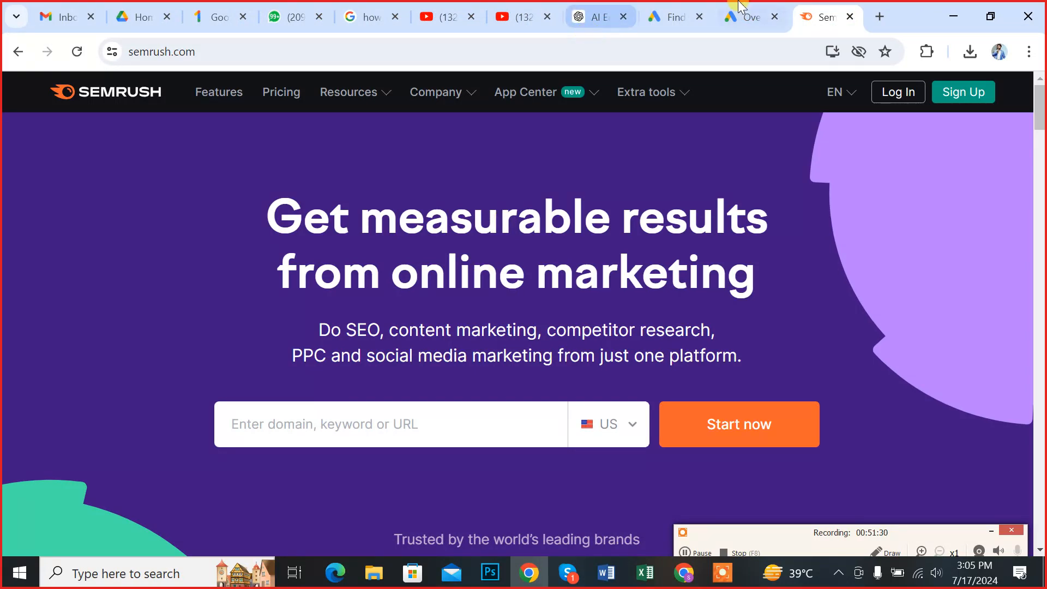
Switch to the Google Ads overview and examine the Campaigns options, expanding the Campaigns and Audiences, keywords, and content groups.
click(742, 16)
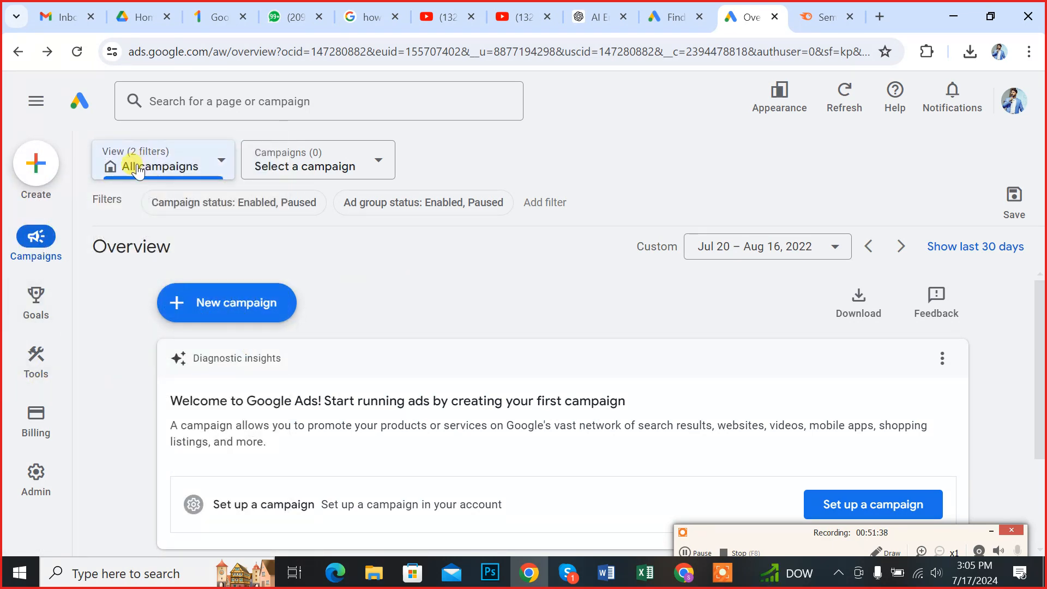
mouse_move(47, 238)
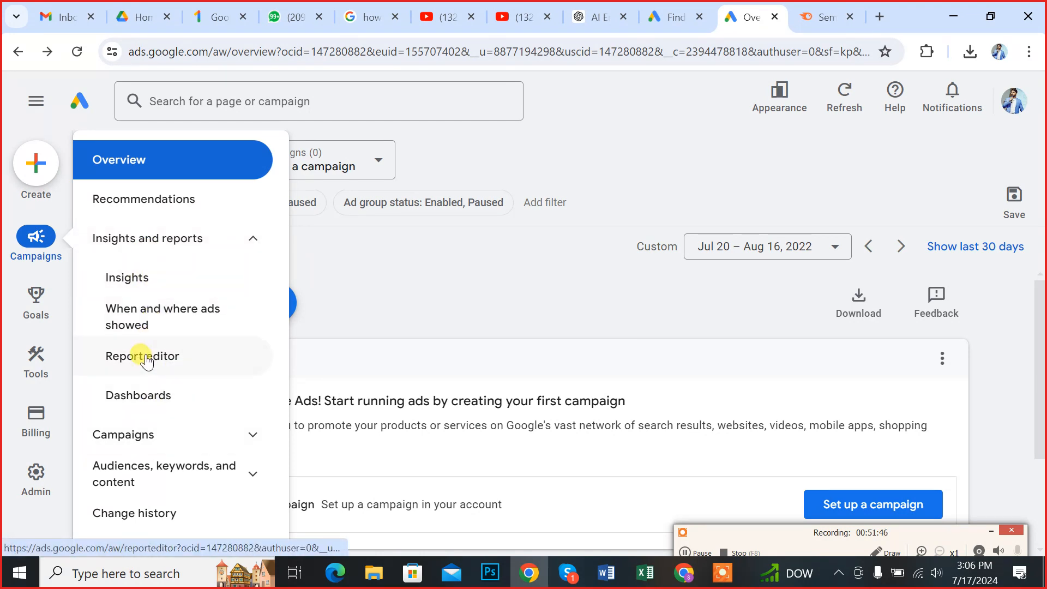
click(224, 434)
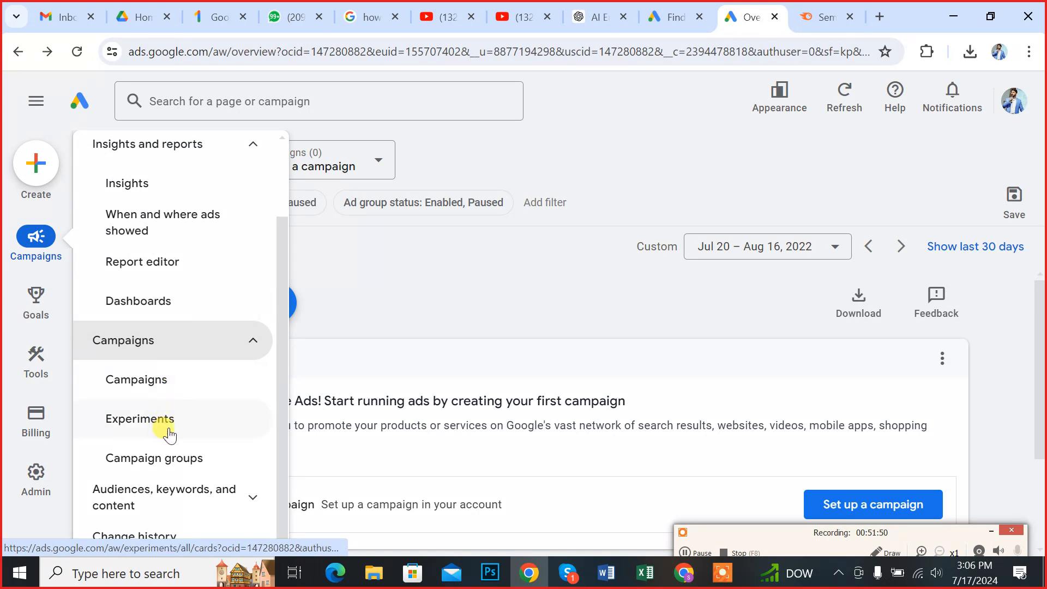
click(248, 503)
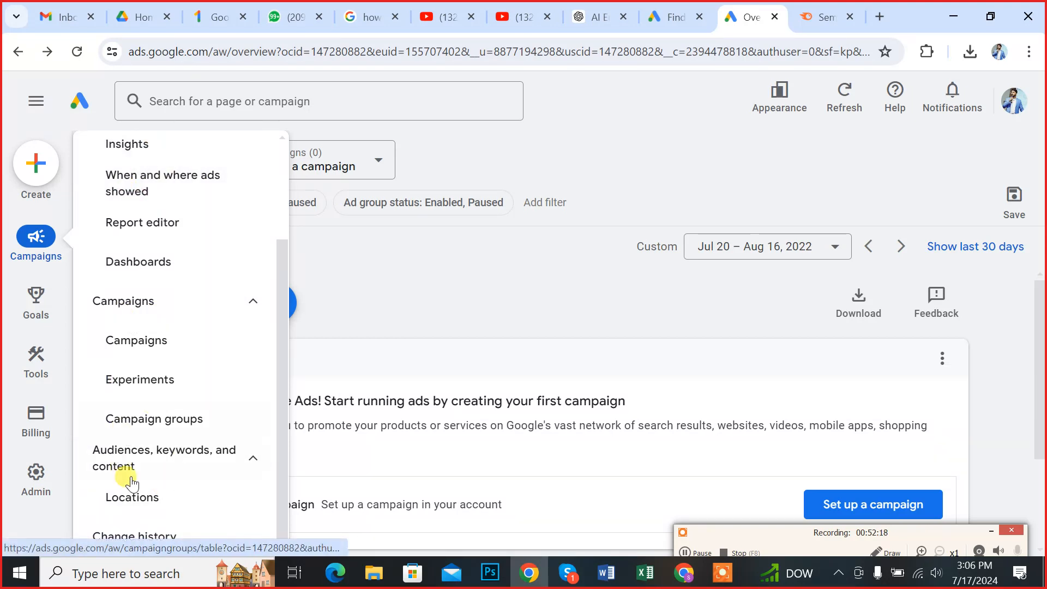
Examine the Goals options by expanding the Conversions and Measurement groups.
mouse_move(32, 297)
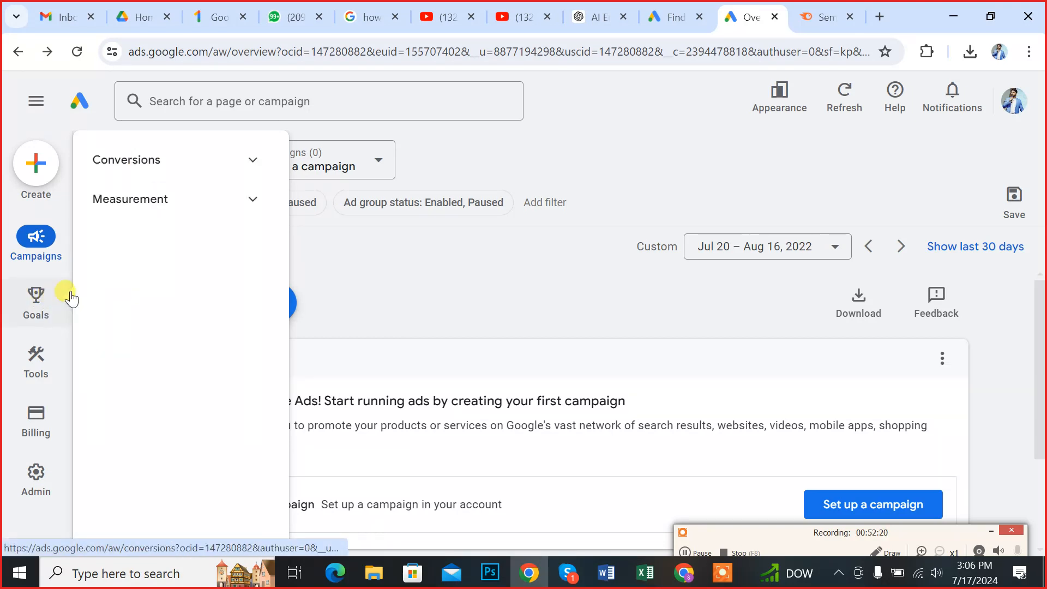
click(231, 164)
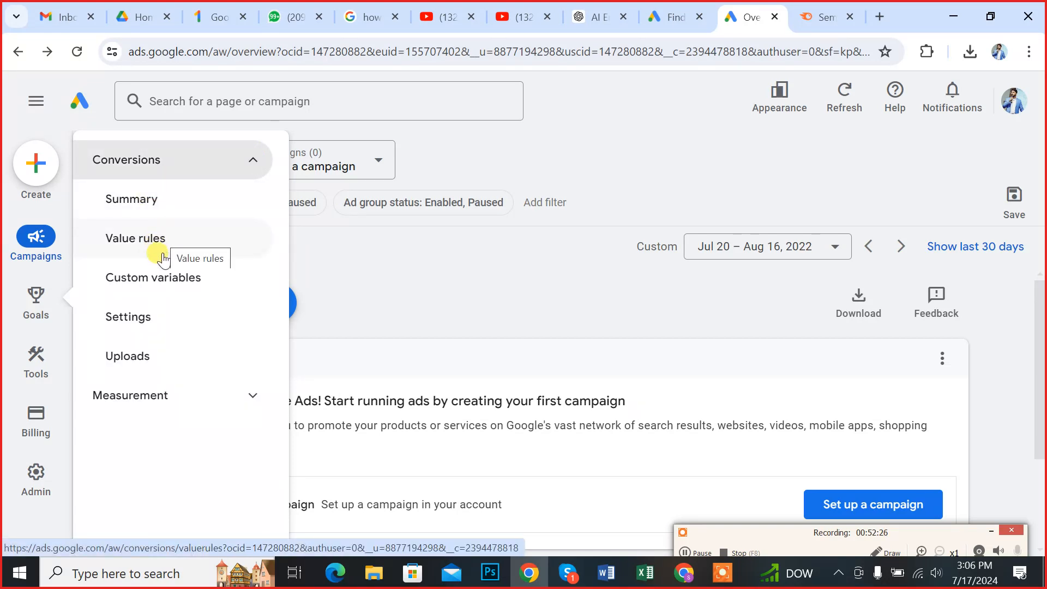
click(245, 395)
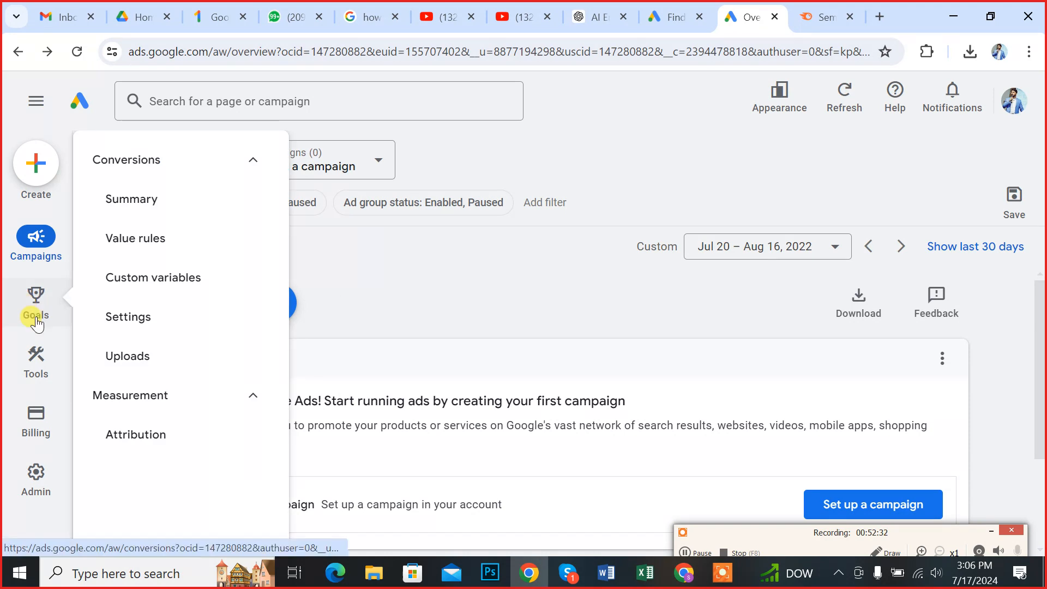
Examine the Planning, Shared library, Troubleshooting and Bulk actions groups under Tools, plus the Billing and Admin options.
mouse_move(38, 370)
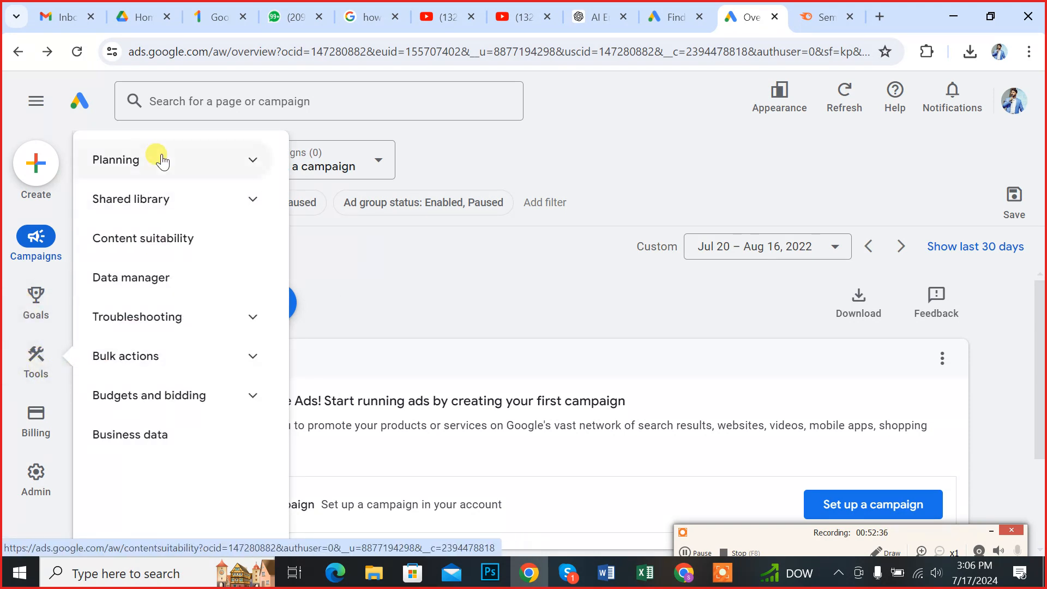
click(254, 160)
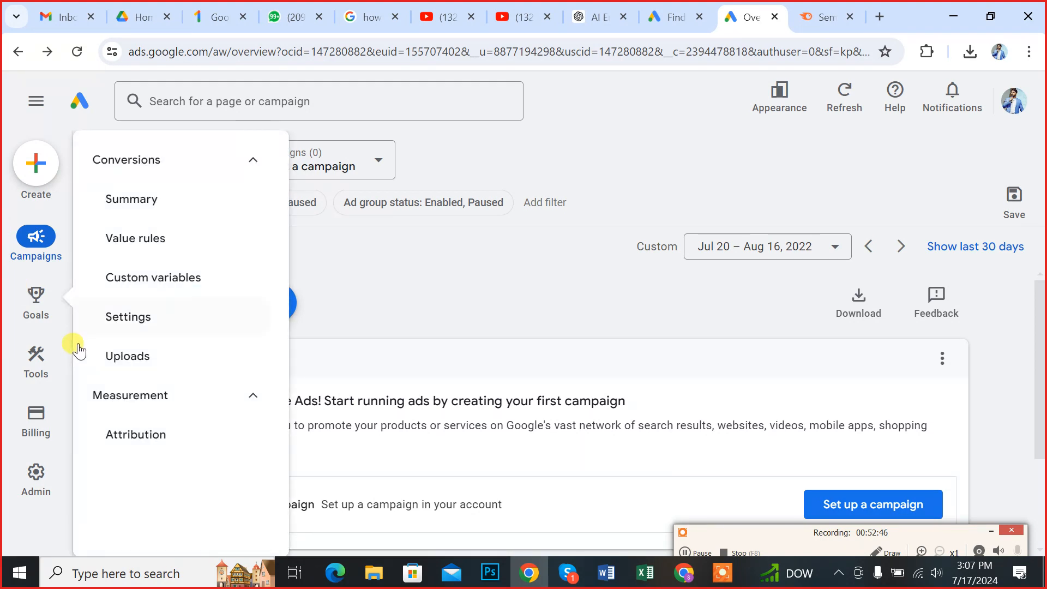
mouse_move(35, 361)
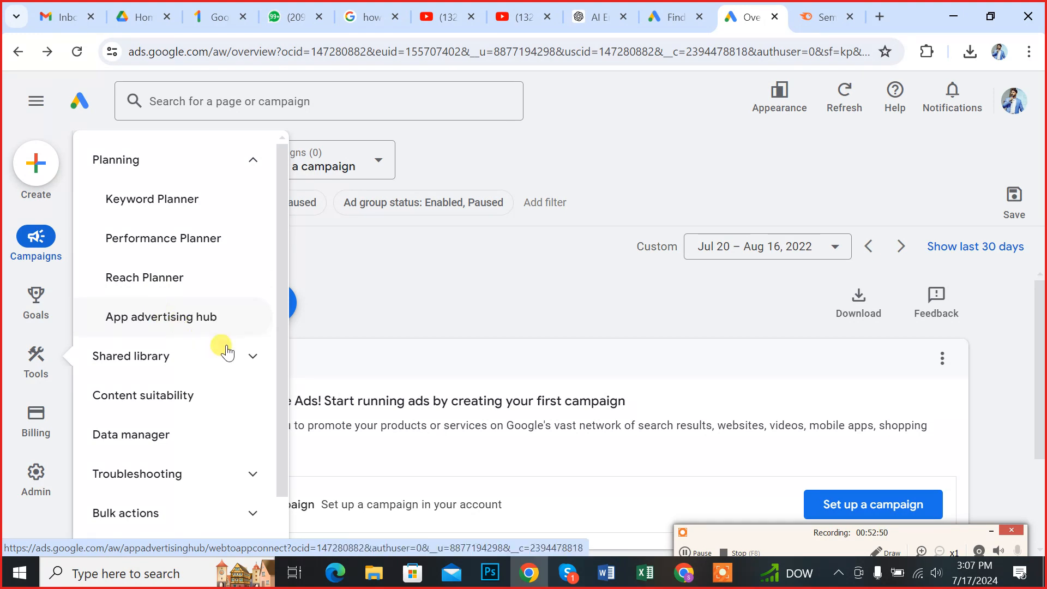
click(253, 358)
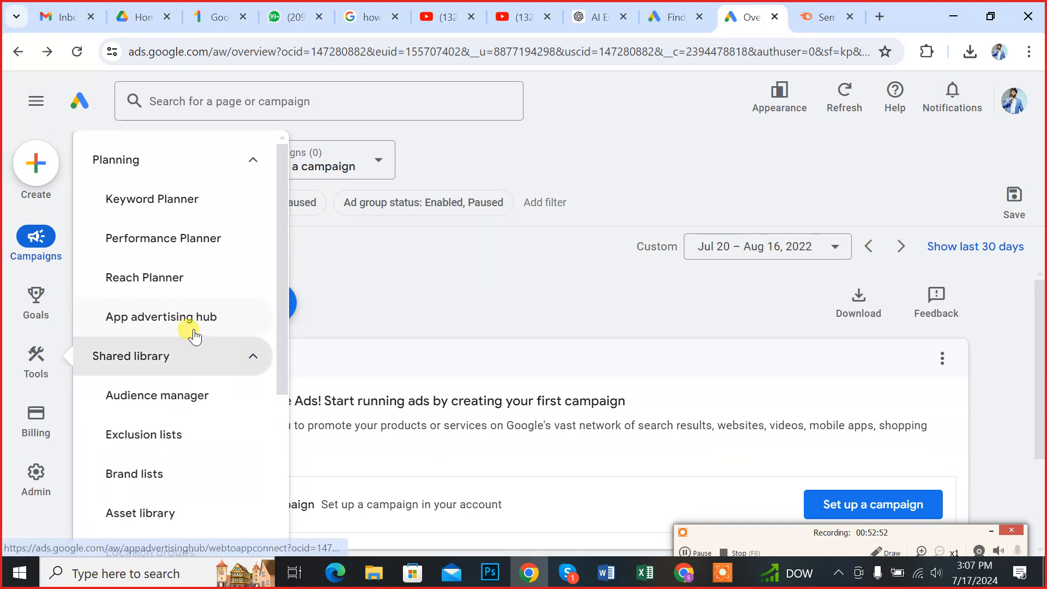
scroll(191, 334, down, 1)
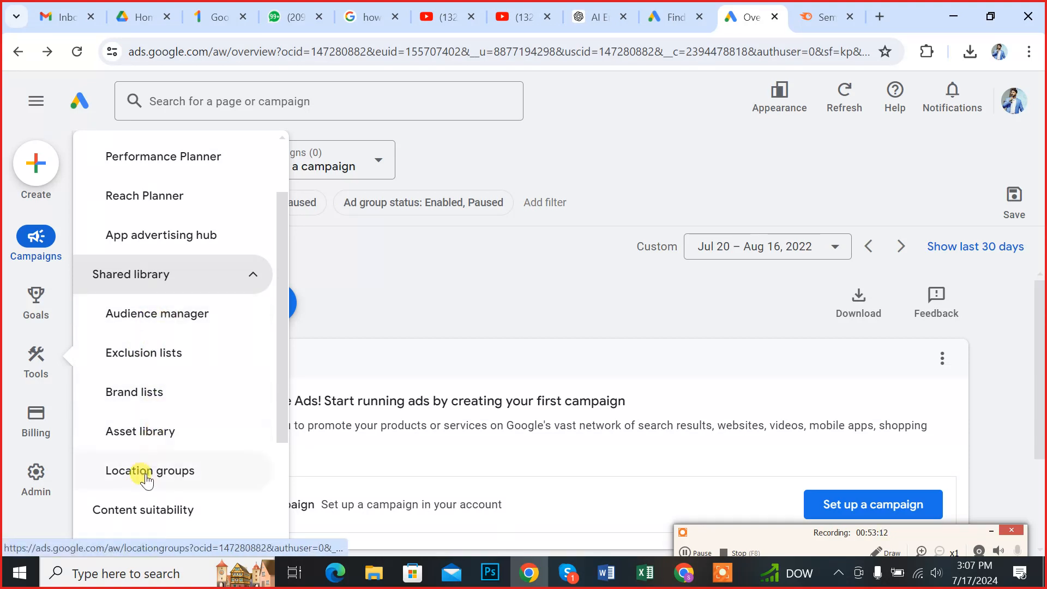
scroll(161, 399, down, 3)
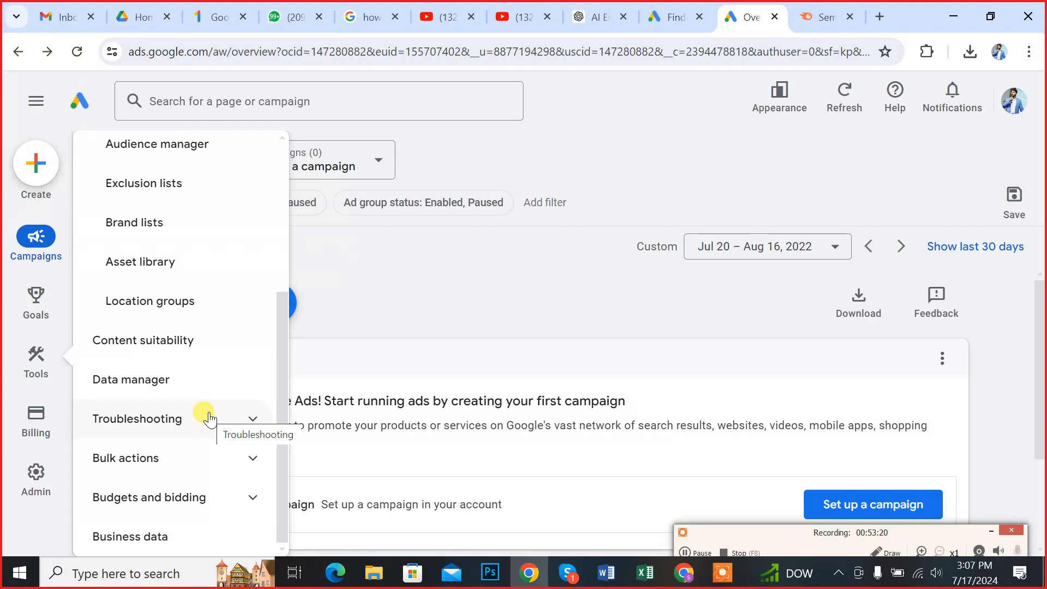
click(253, 421)
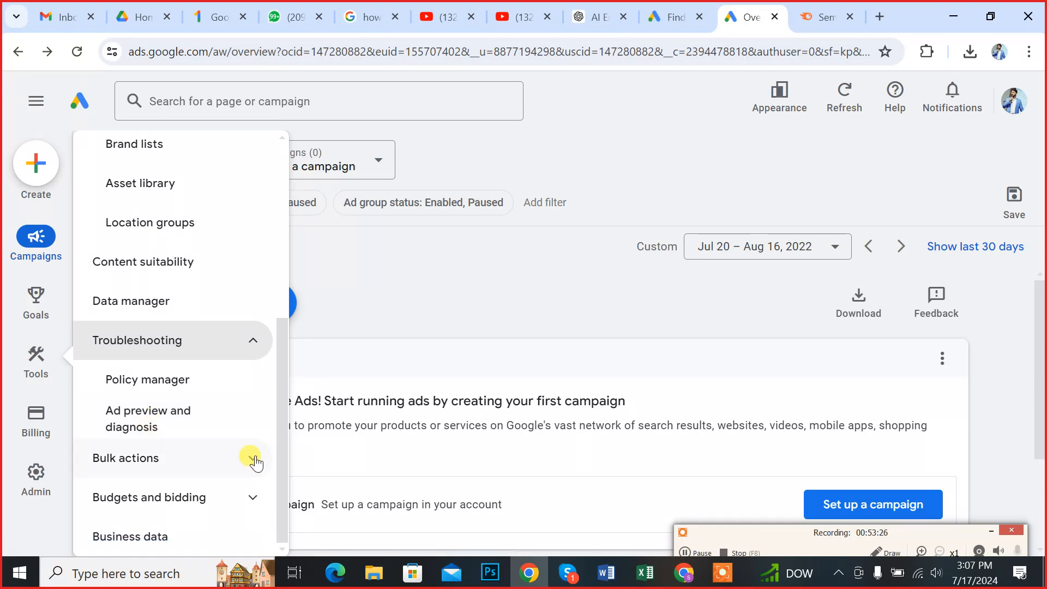
click(254, 460)
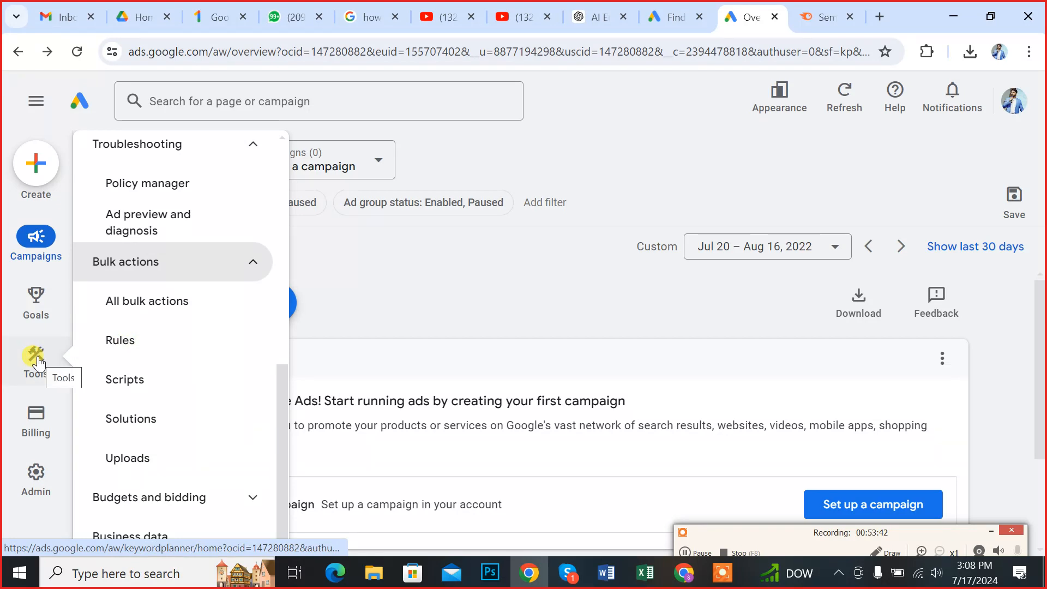
mouse_move(41, 422)
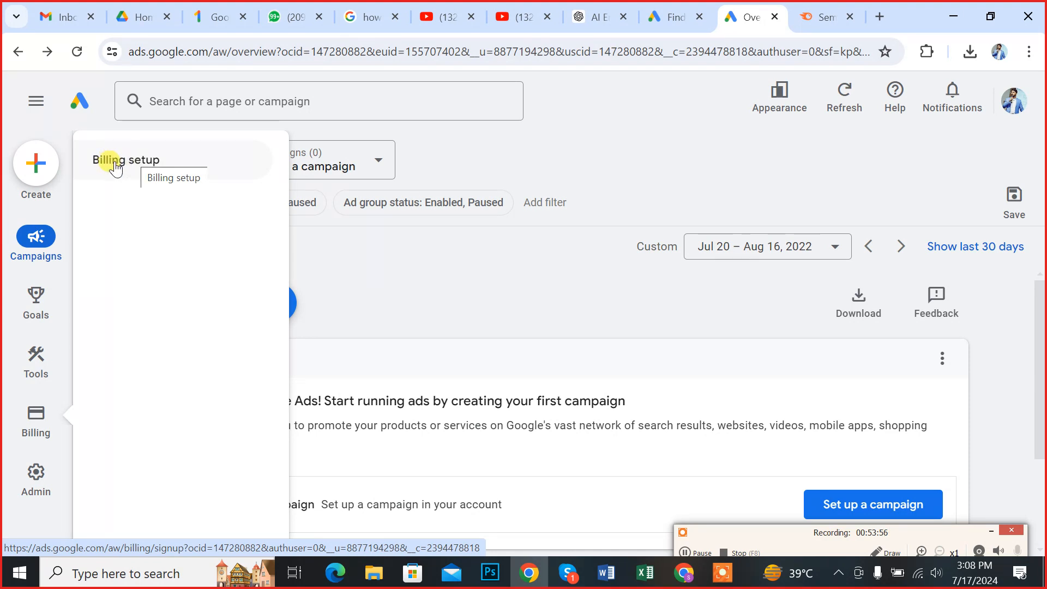
mouse_move(27, 479)
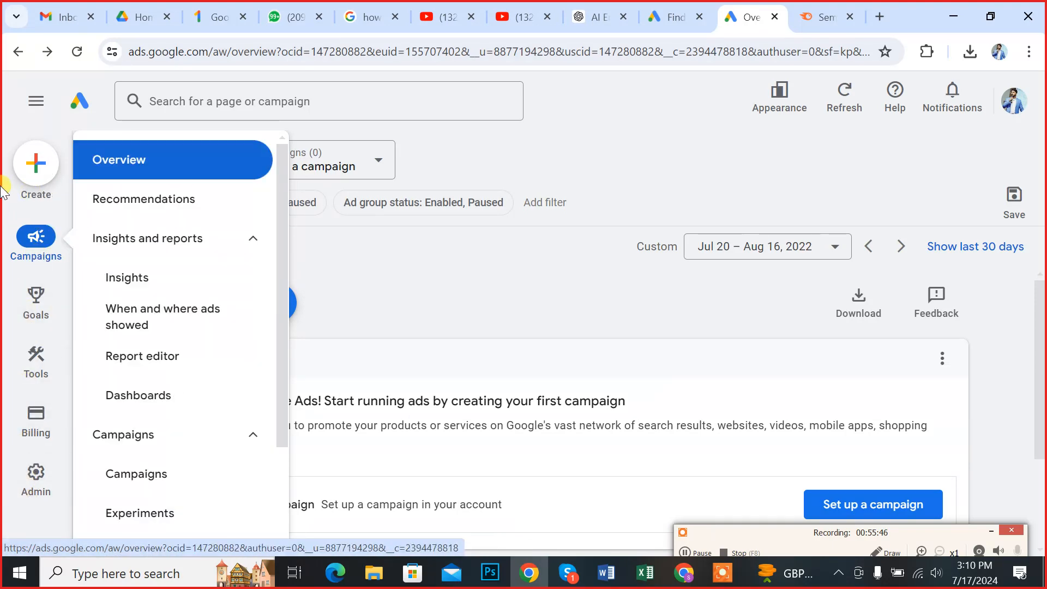
Demonstrate showing and hiding the navigation menu, and look over the whole campaign Overview page.
click(36, 102)
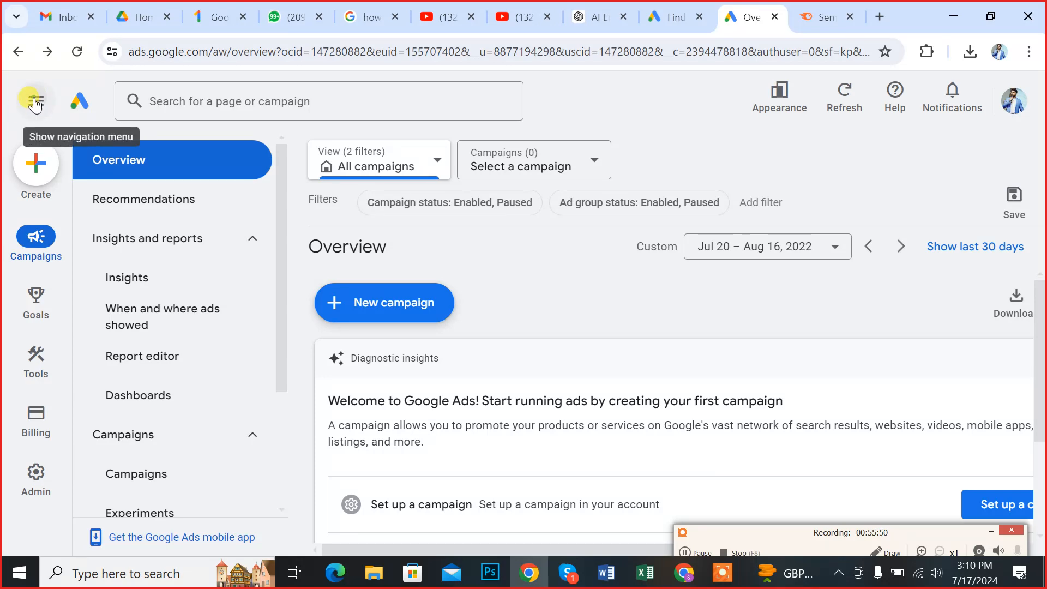
click(35, 104)
click(34, 105)
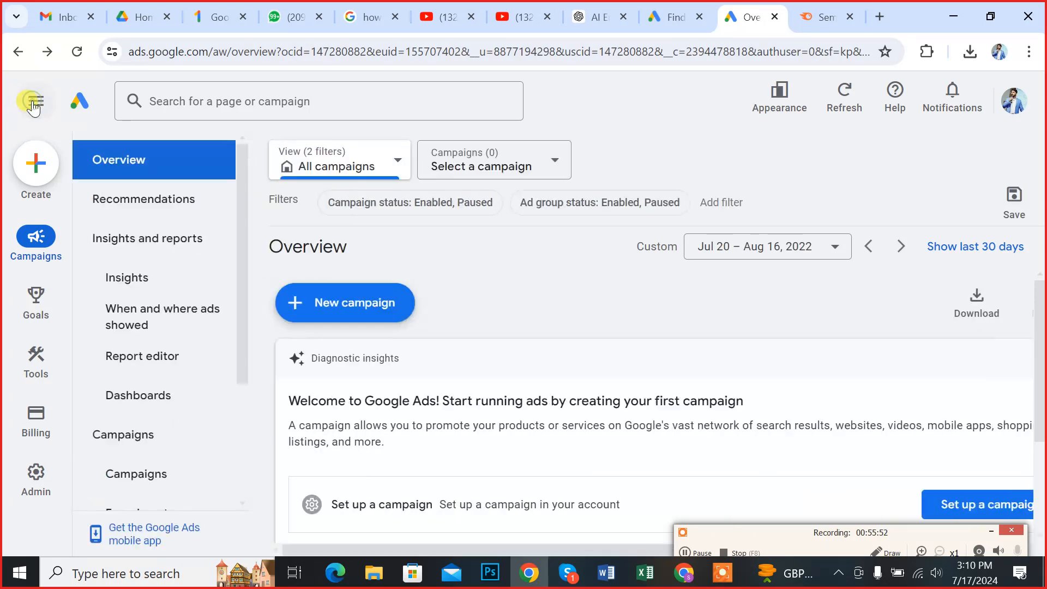
mouse_move(44, 354)
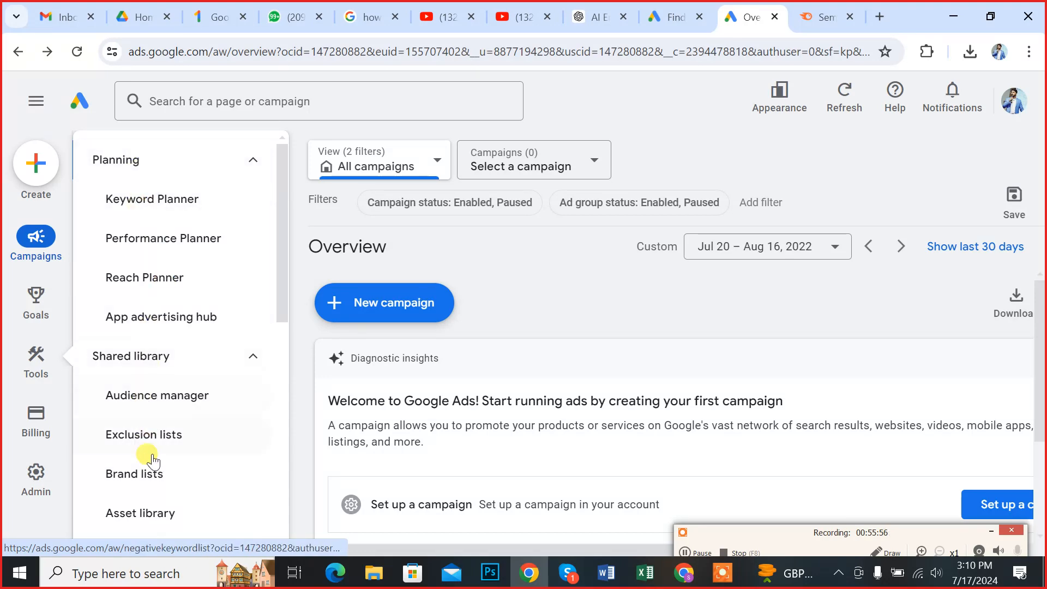
click(34, 102)
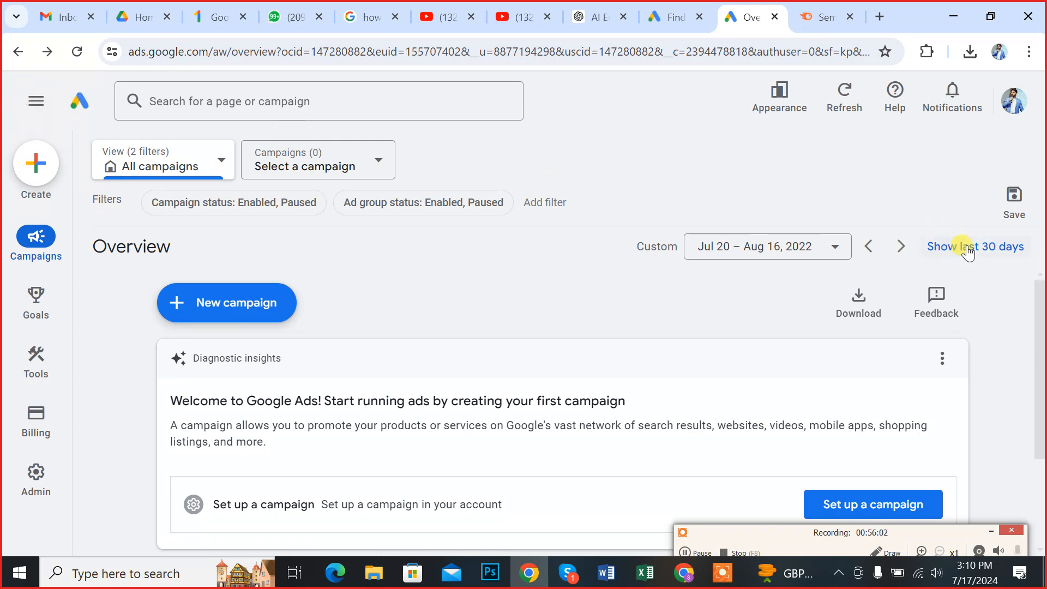
scroll(682, 289, down, 3)
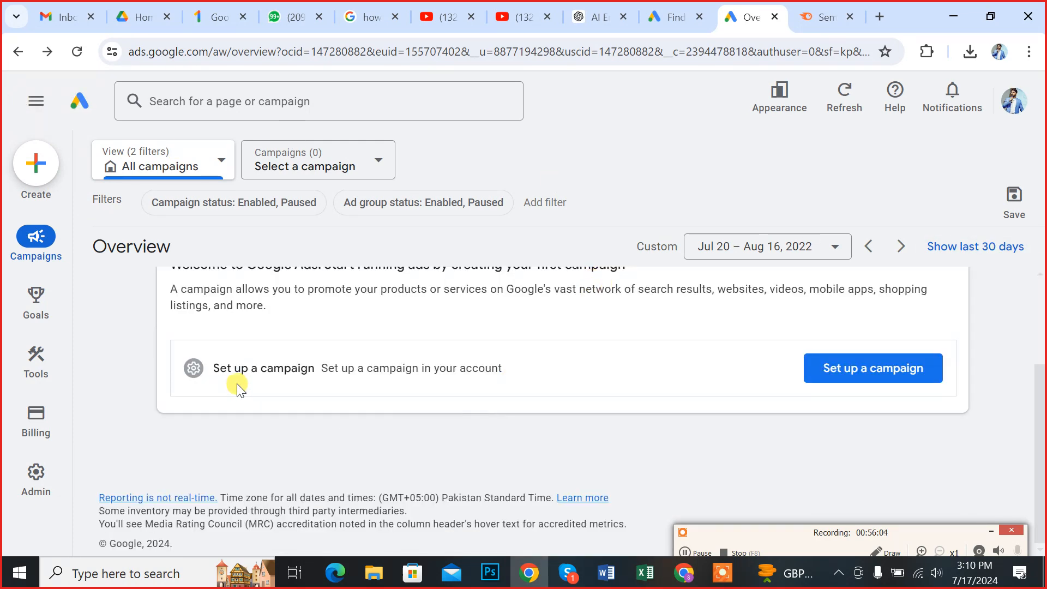
scroll(234, 384, up, 3)
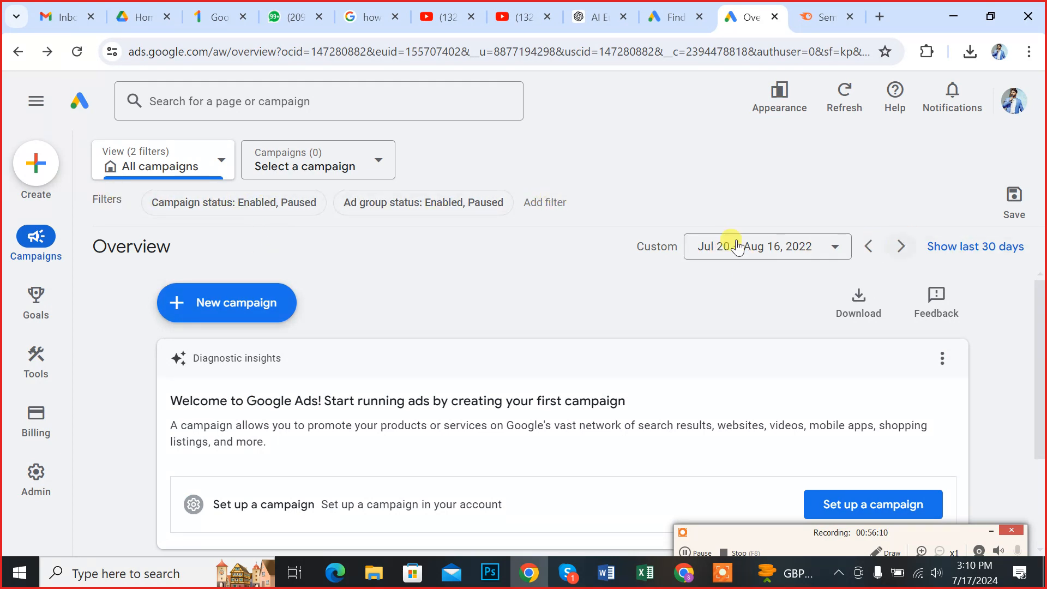
Collapse the Planning, Shared library, Troubleshooting and Bulk actions groups under Tools.
mouse_move(41, 242)
mouse_move(37, 362)
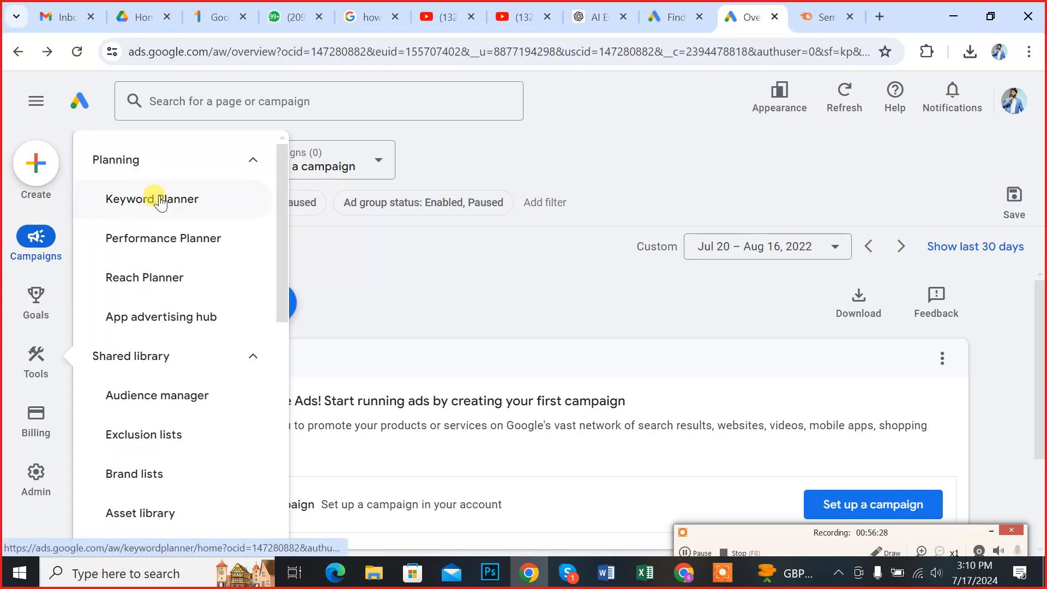
click(250, 164)
click(253, 200)
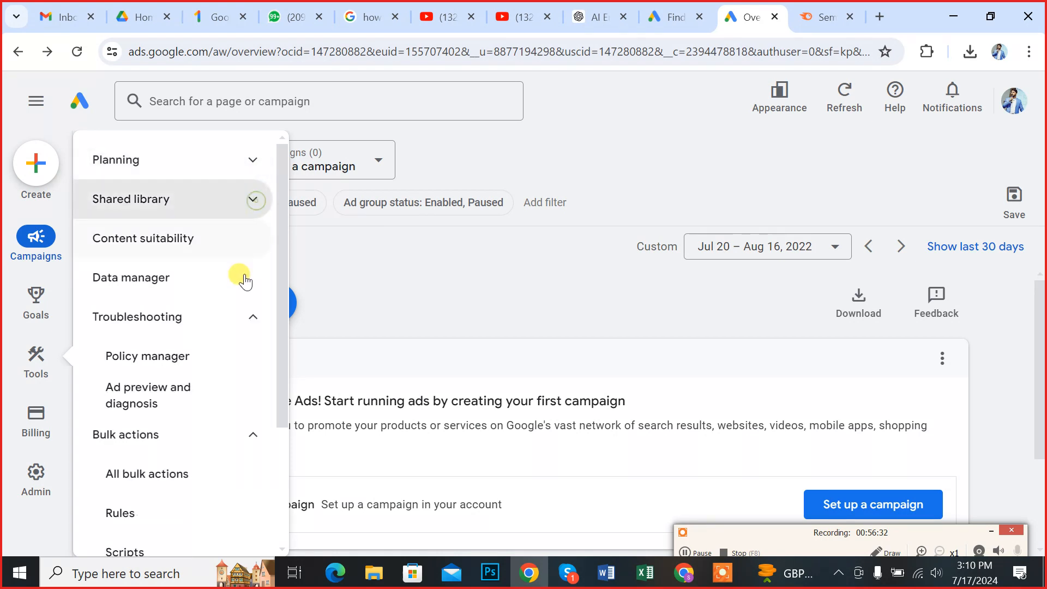
click(251, 320)
click(253, 357)
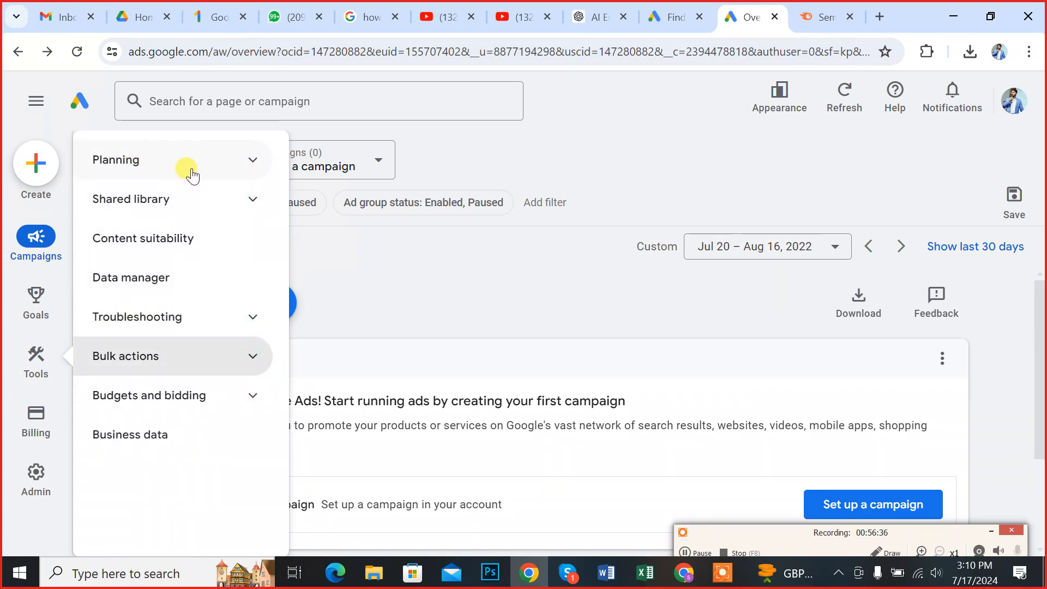
Open Keyword Planner from the Planning tools and start Discover new keywords.
click(158, 160)
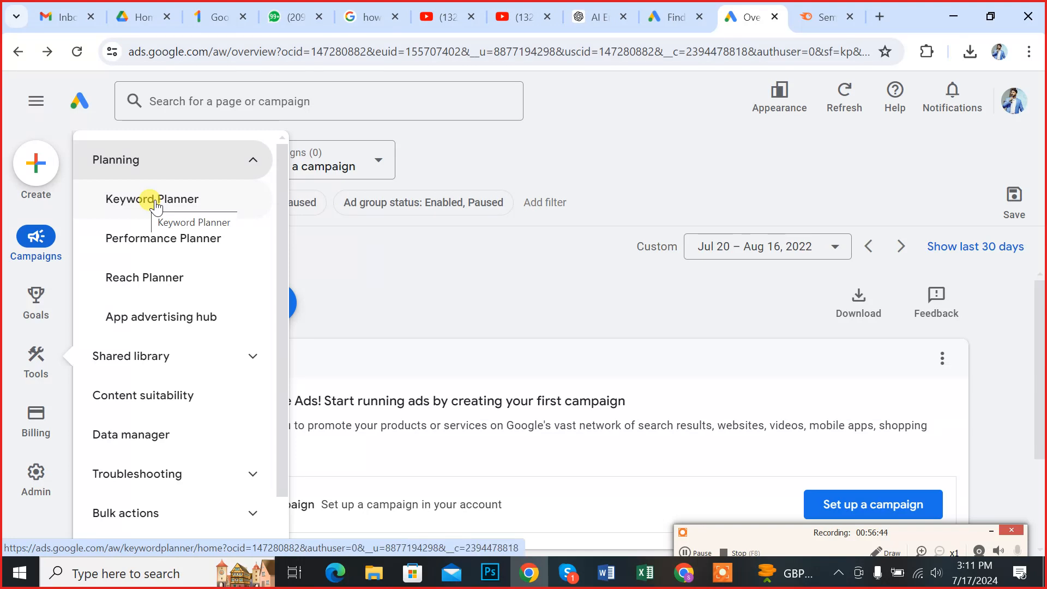
click(211, 200)
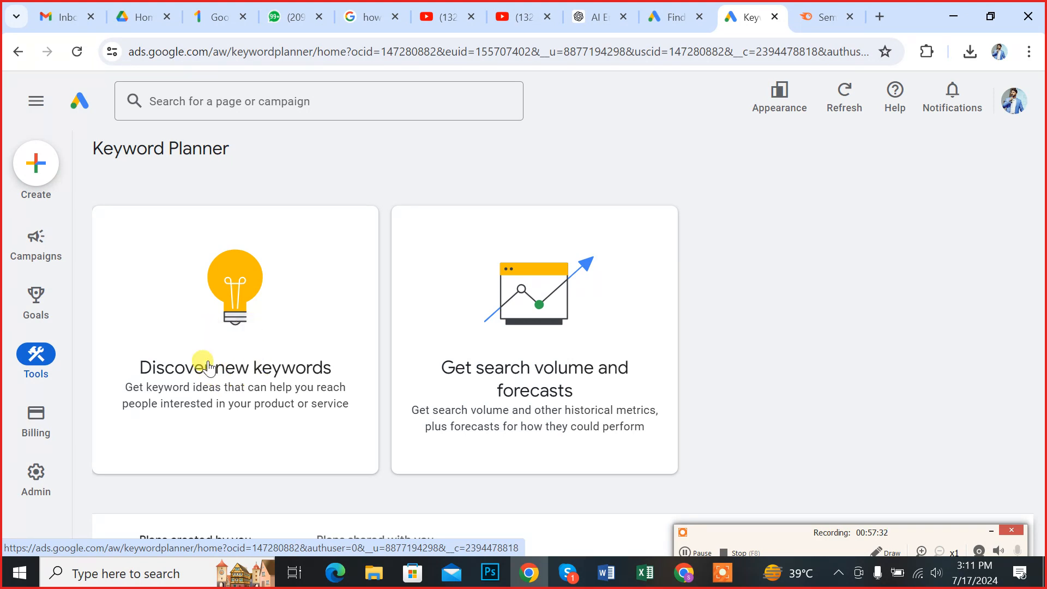
click(235, 299)
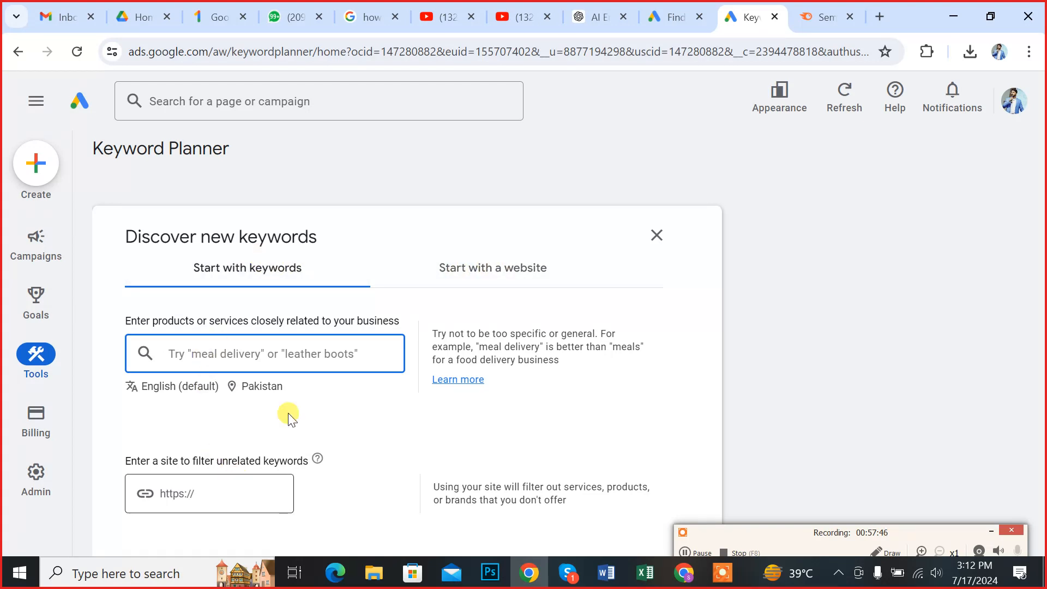
Look at the Start with a website option, return to Start with keywords and examine its products or services prompt.
click(499, 267)
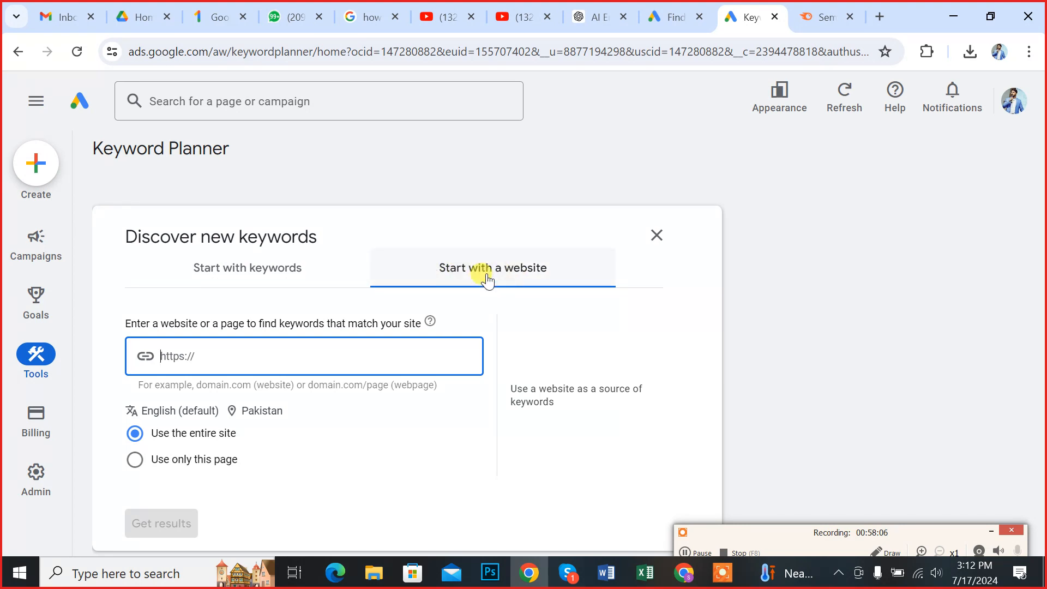
click(228, 282)
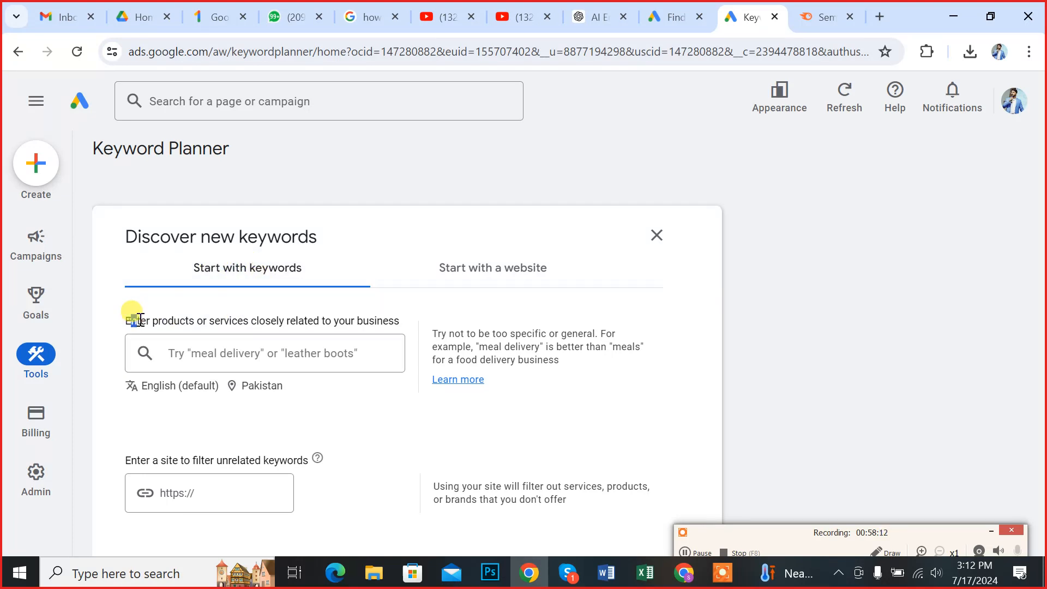
drag(203, 321, 392, 321)
click(394, 322)
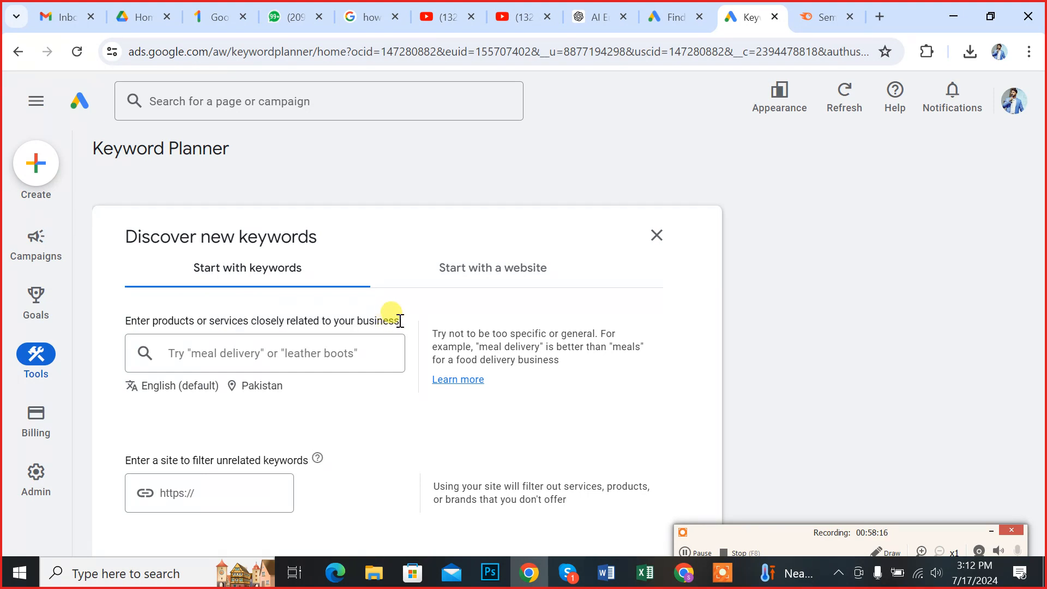
drag(136, 316, 232, 318)
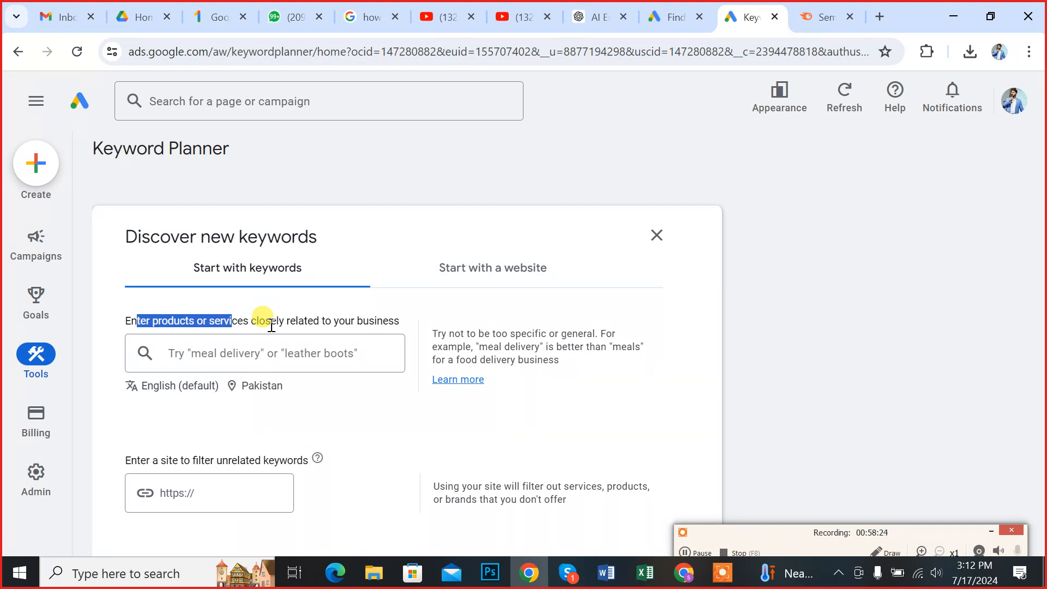
click(270, 325)
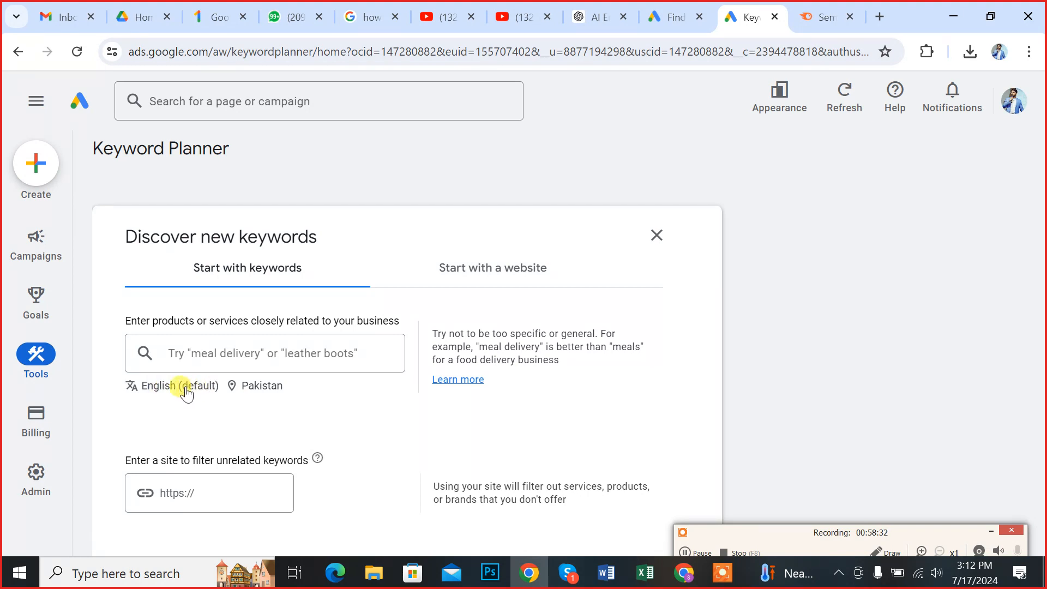
Look through the available languages, then view the location targeting map and leave both settings without changes.
click(158, 386)
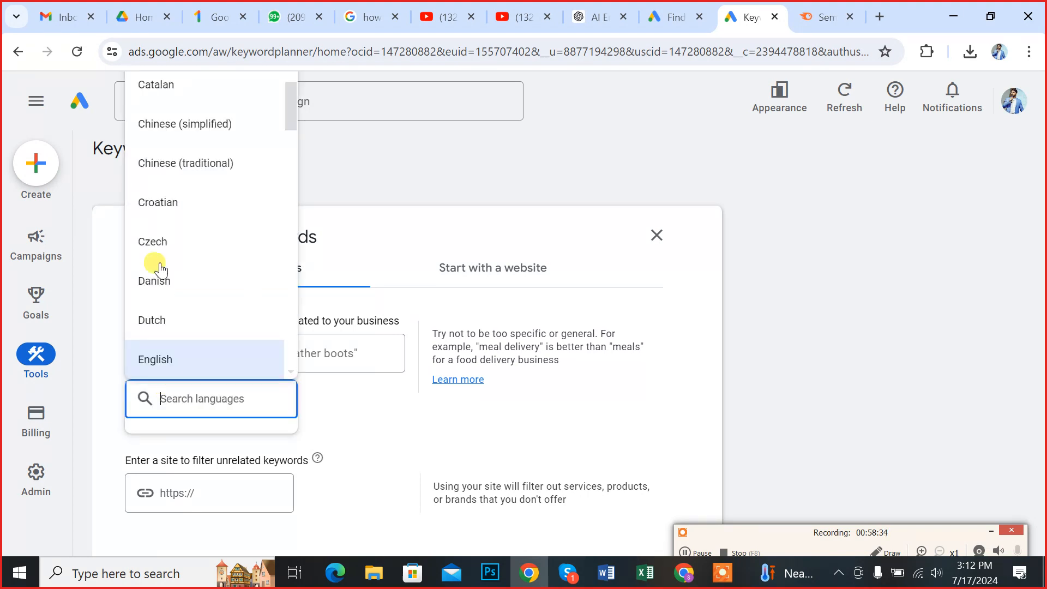
scroll(210, 224, down, 10)
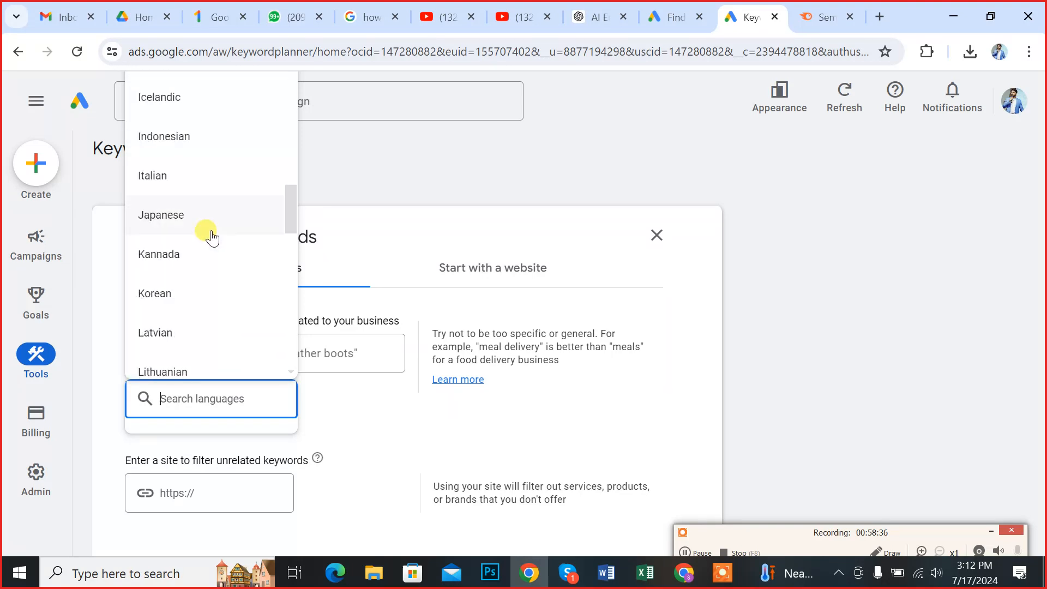
scroll(212, 218, down, 15)
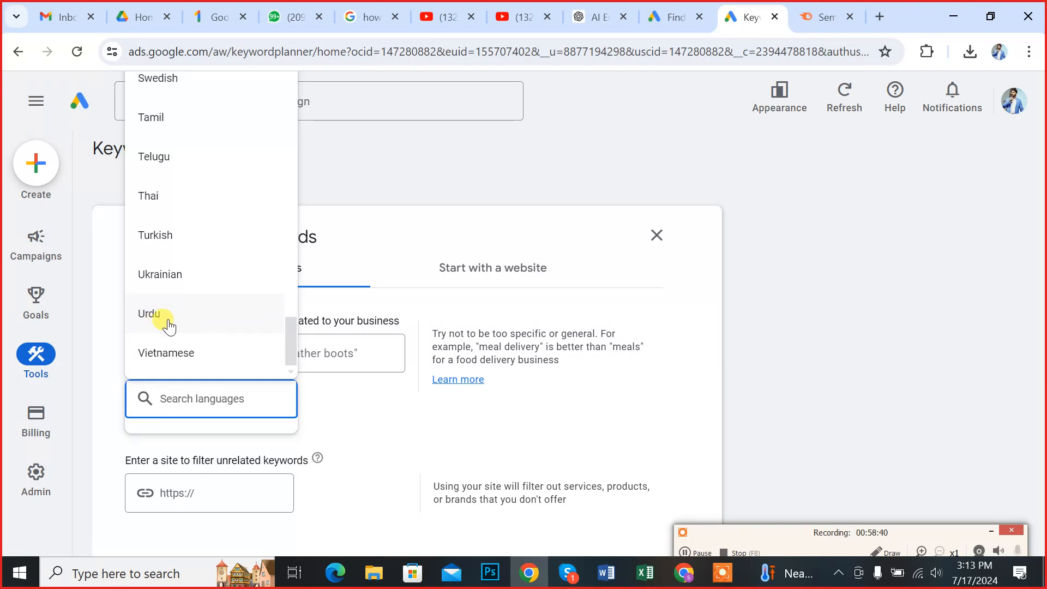
click(338, 421)
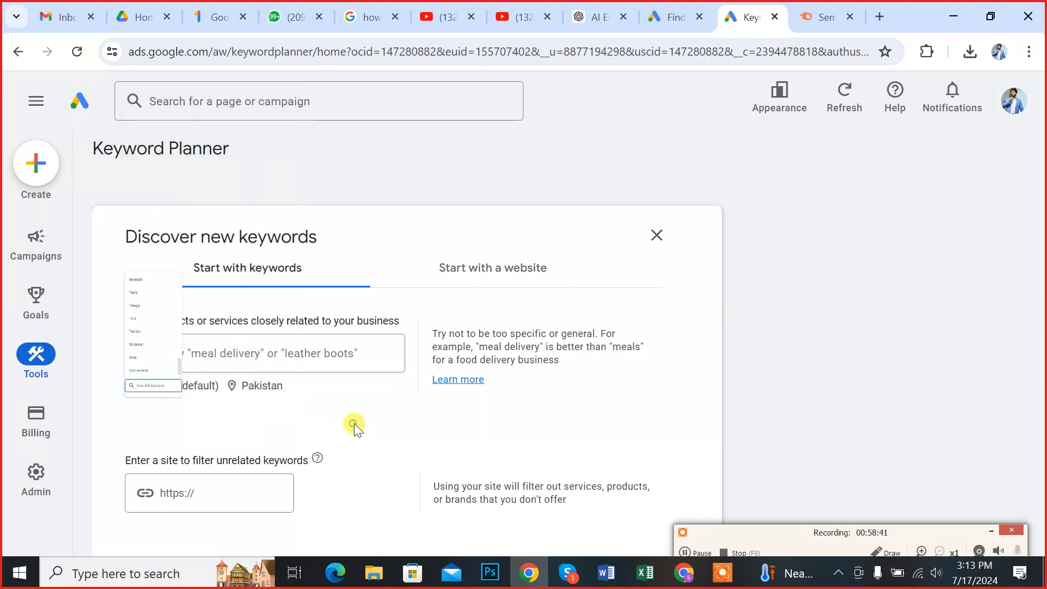
click(257, 388)
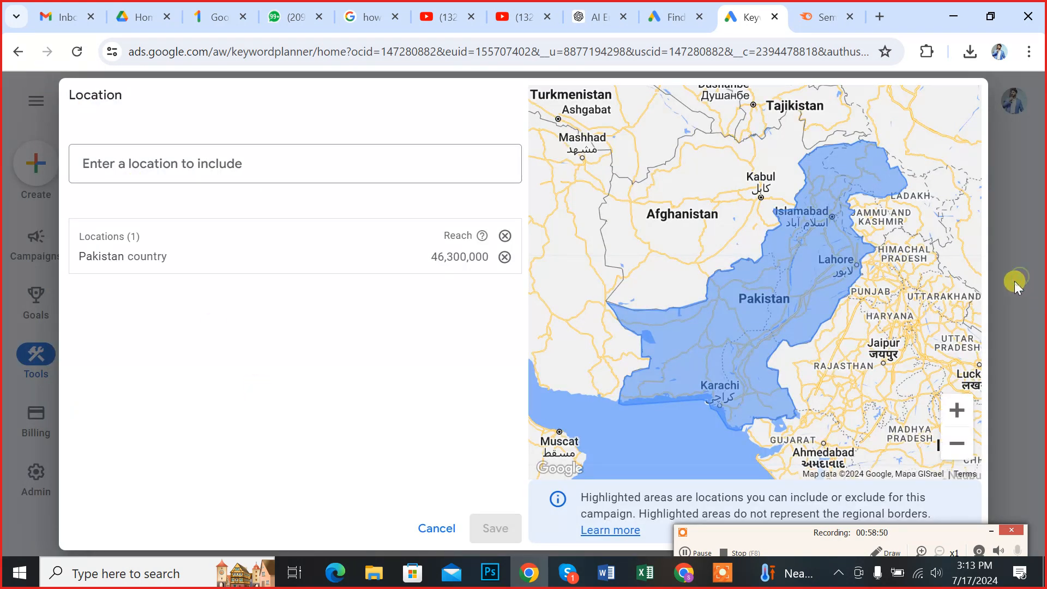
click(434, 528)
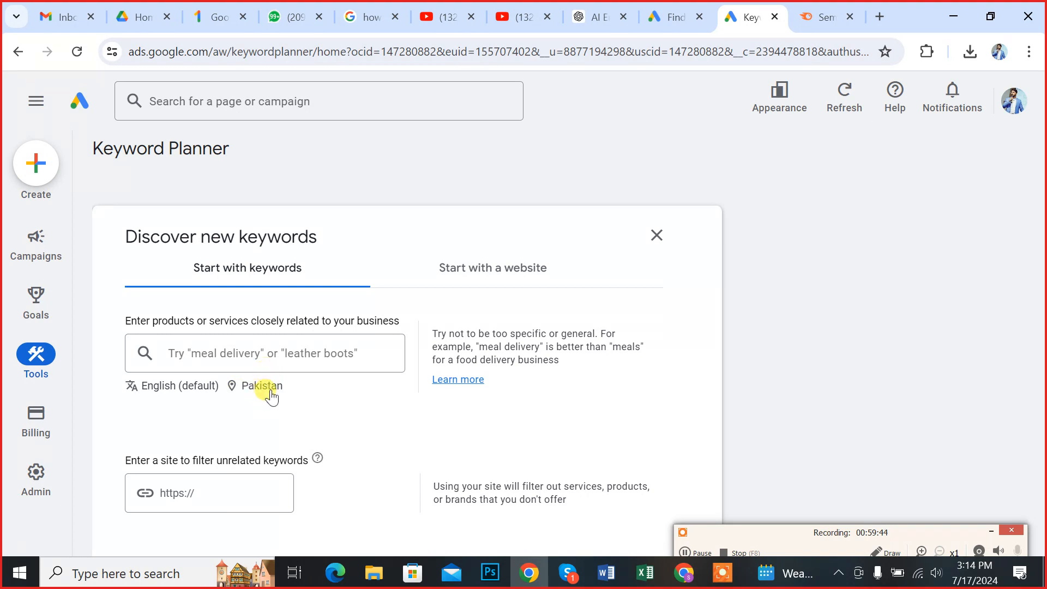
Examine the site filter for unrelated keywords and the list of existing keyword plans below the form.
scroll(249, 402, down, 1)
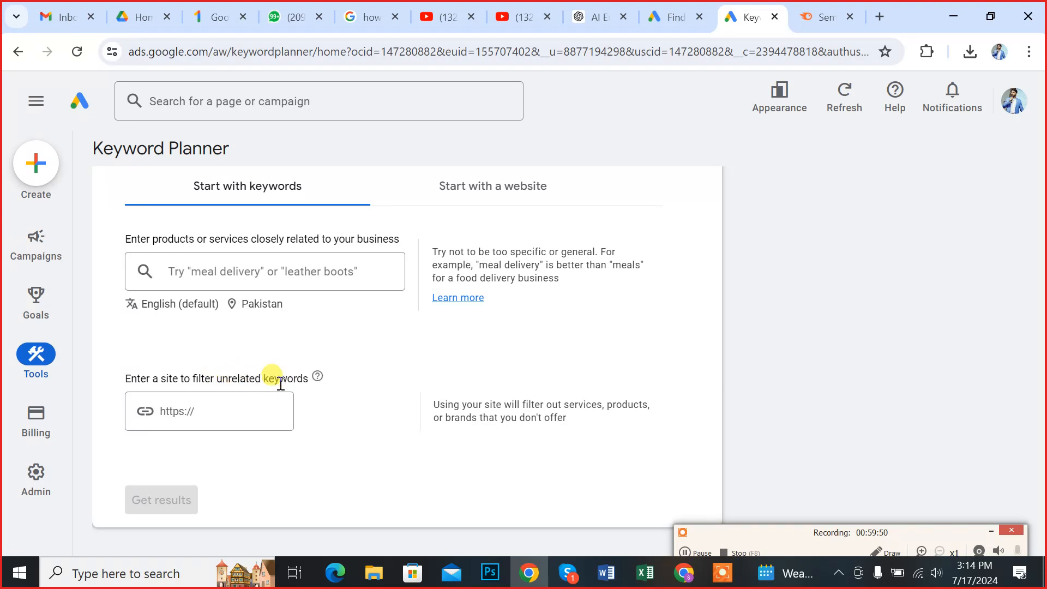
scroll(257, 427, down, 4)
scroll(253, 377, up, 4)
mouse_move(316, 377)
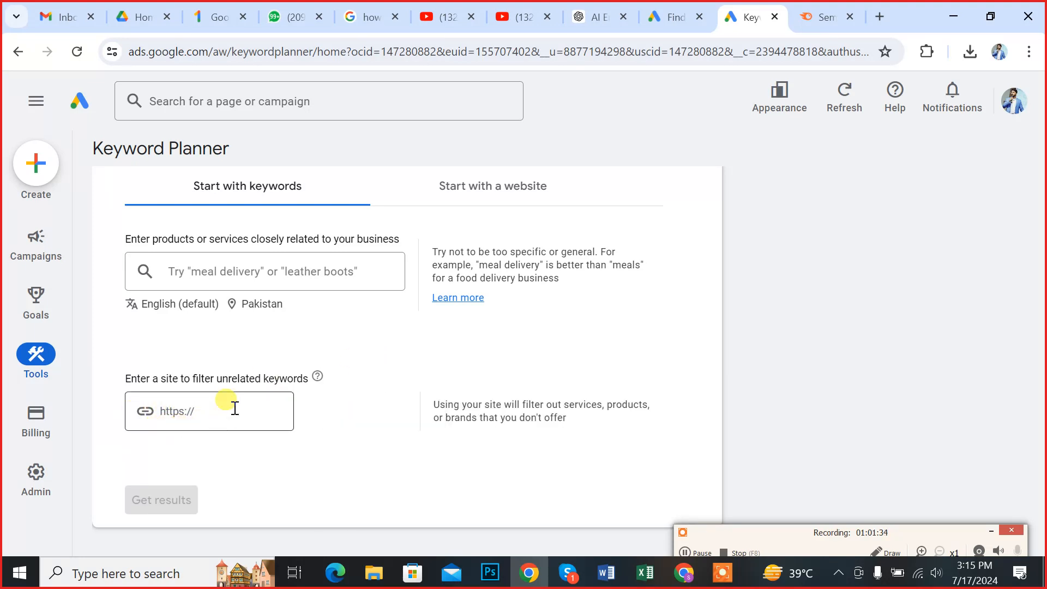
scroll(233, 407, down, 6)
scroll(272, 378, up, 3)
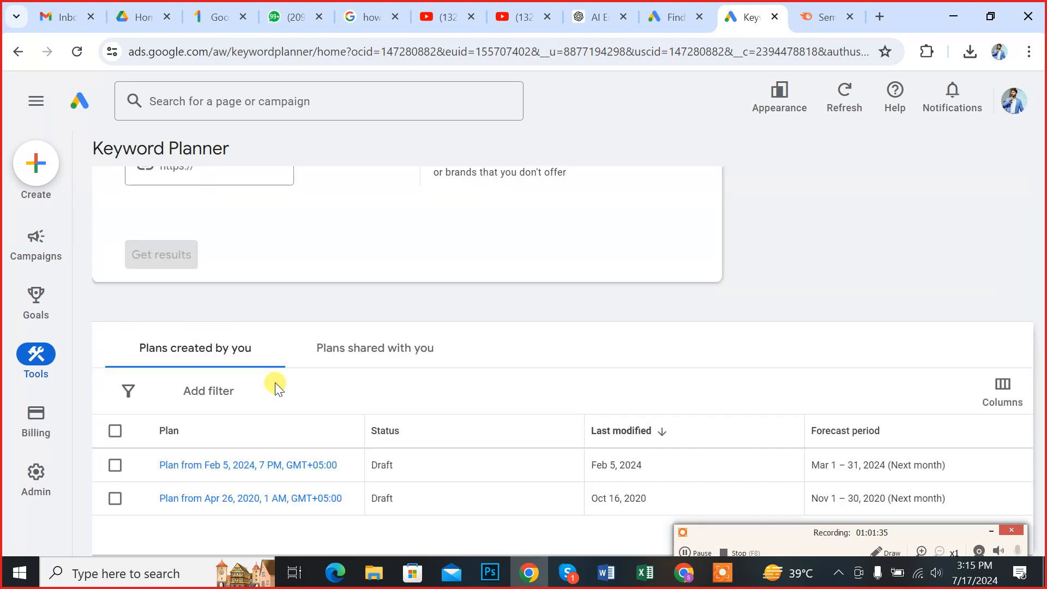
scroll(275, 382, up, 6)
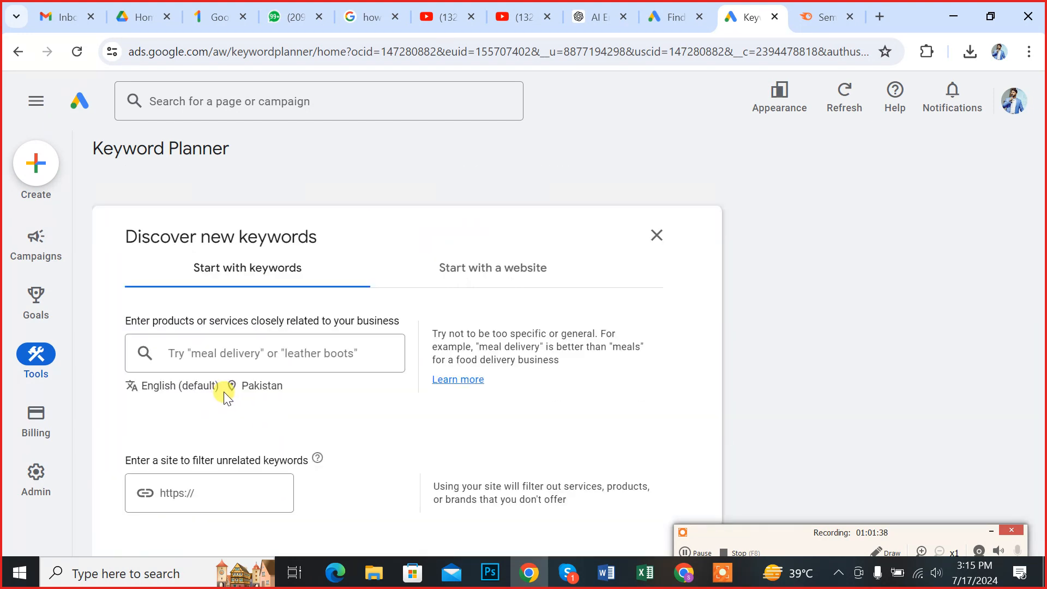
Add "girls handbags" and "kids bags" as the starting products for discovering new keywords.
click(195, 359)
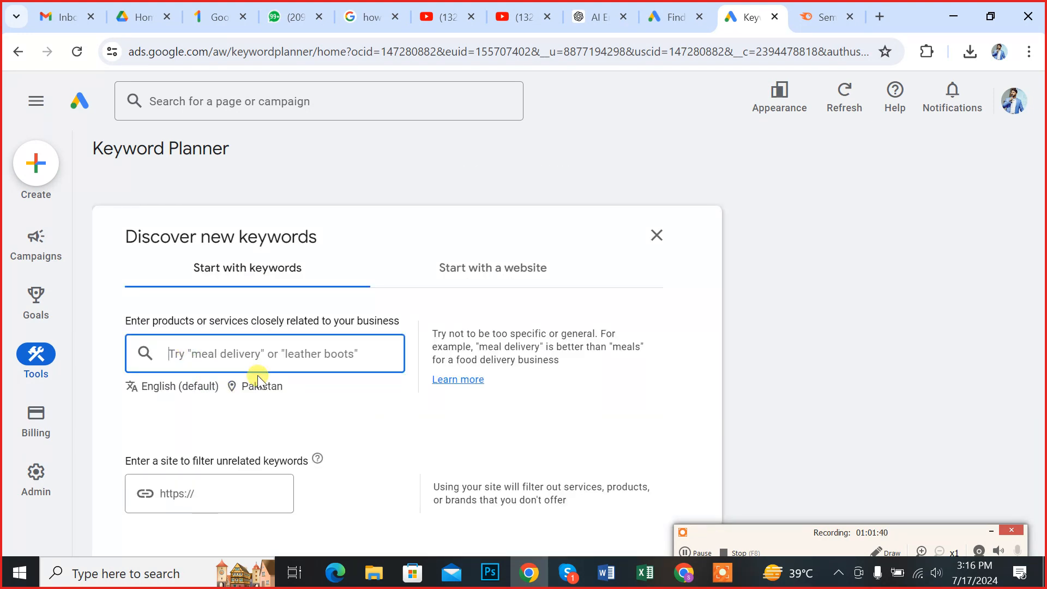
text(girls)
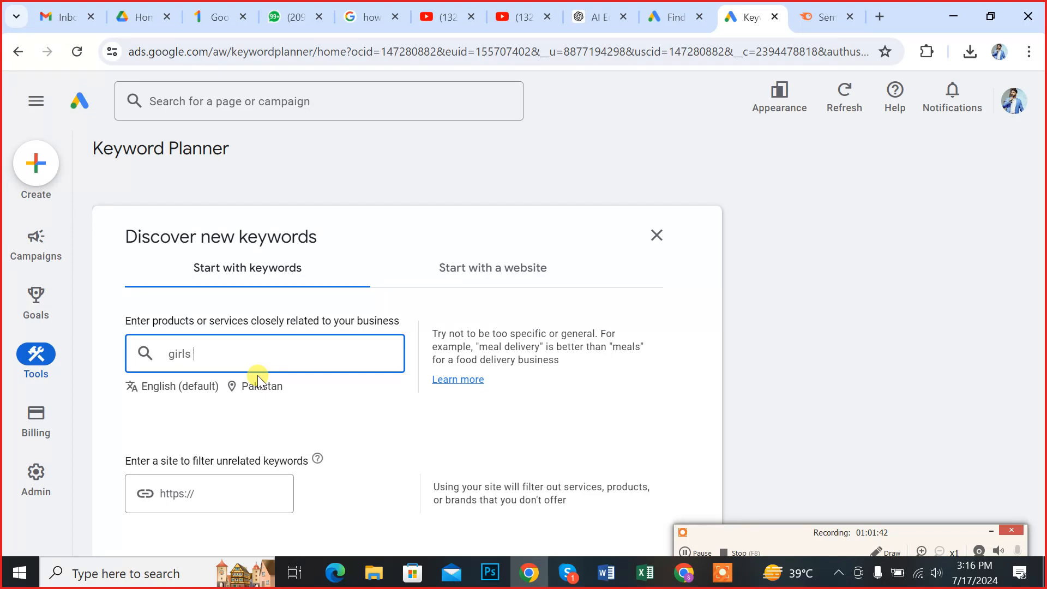
text( handbags)
key(Return)
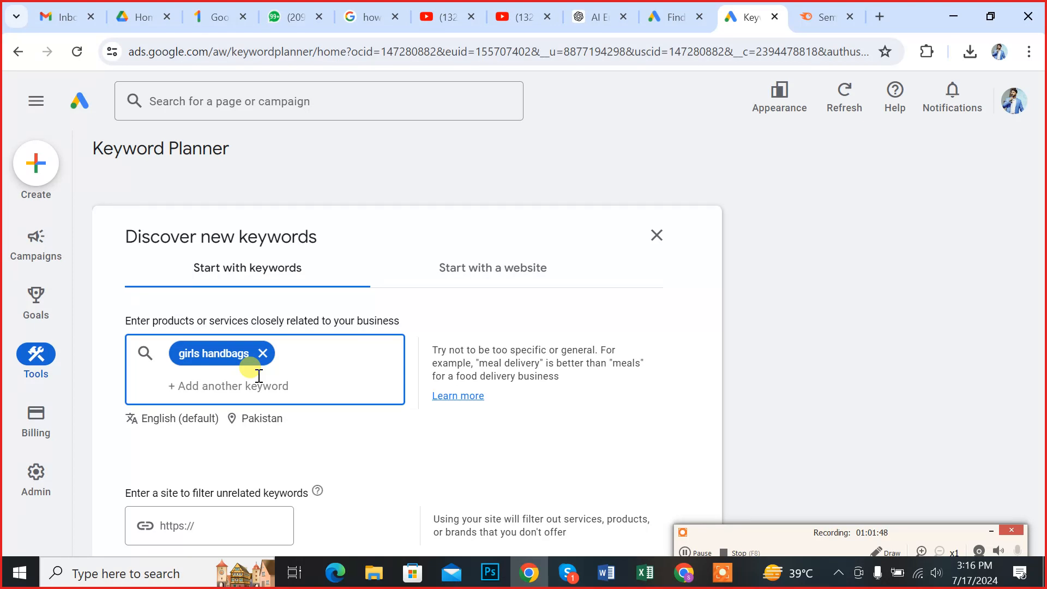
text(kids )
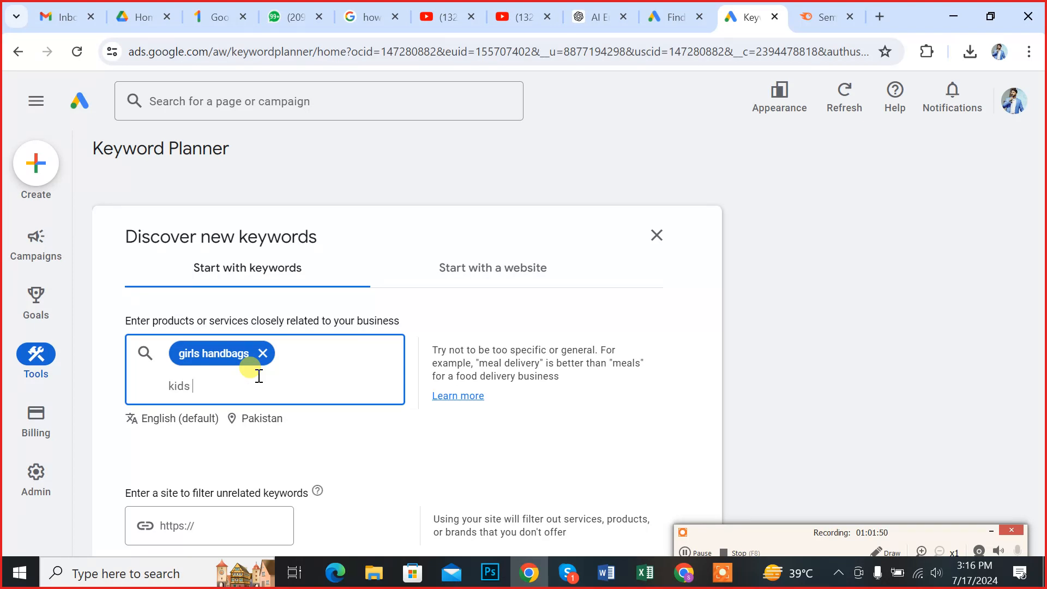
text(bags)
text(,)
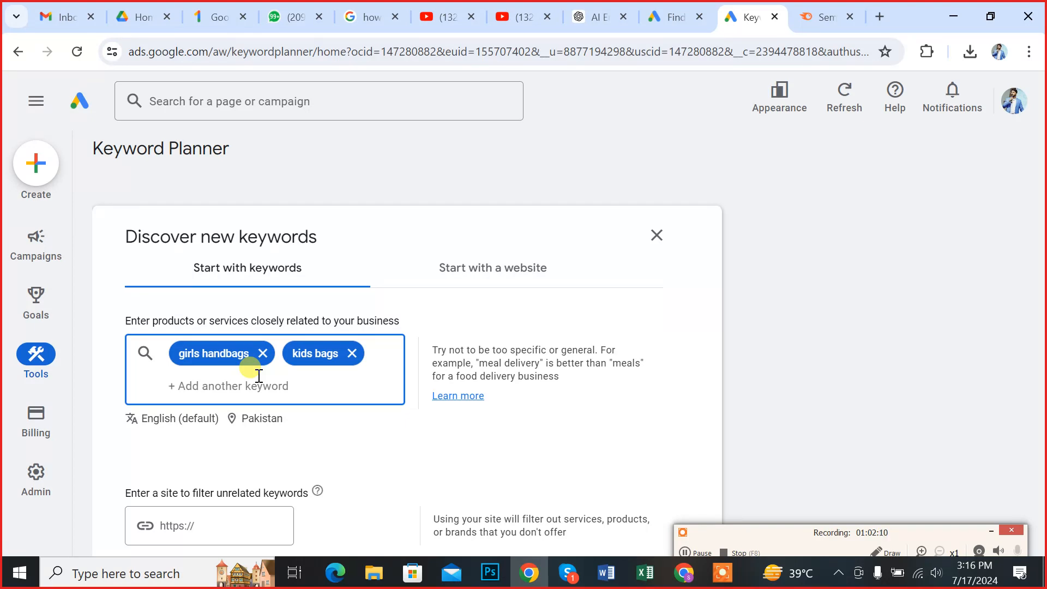
Add "clutches" and "cute handbags" to the starting keywords.
text(clutches)
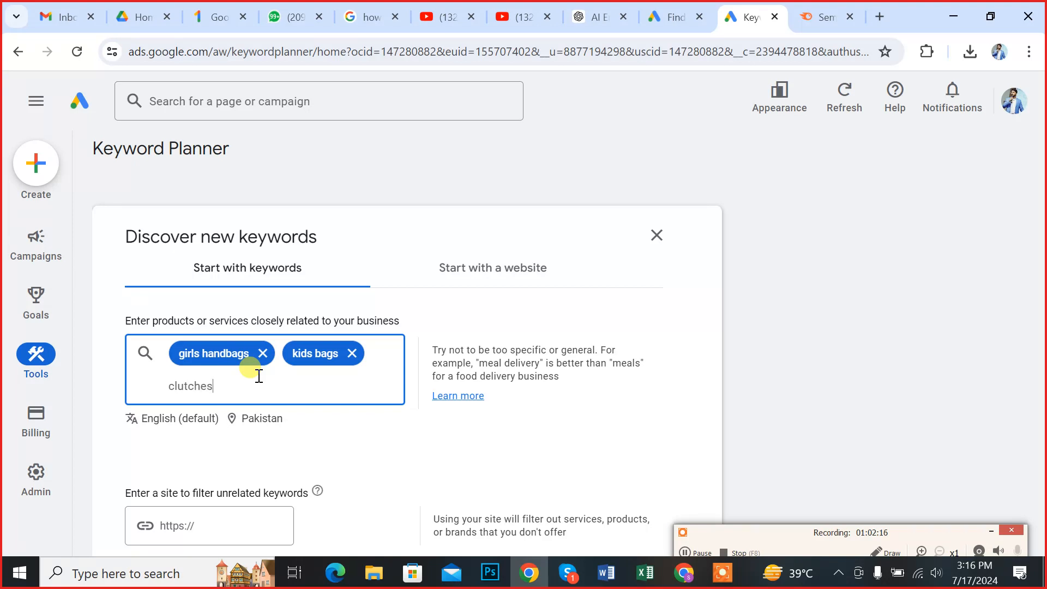
text(,)
key(Return)
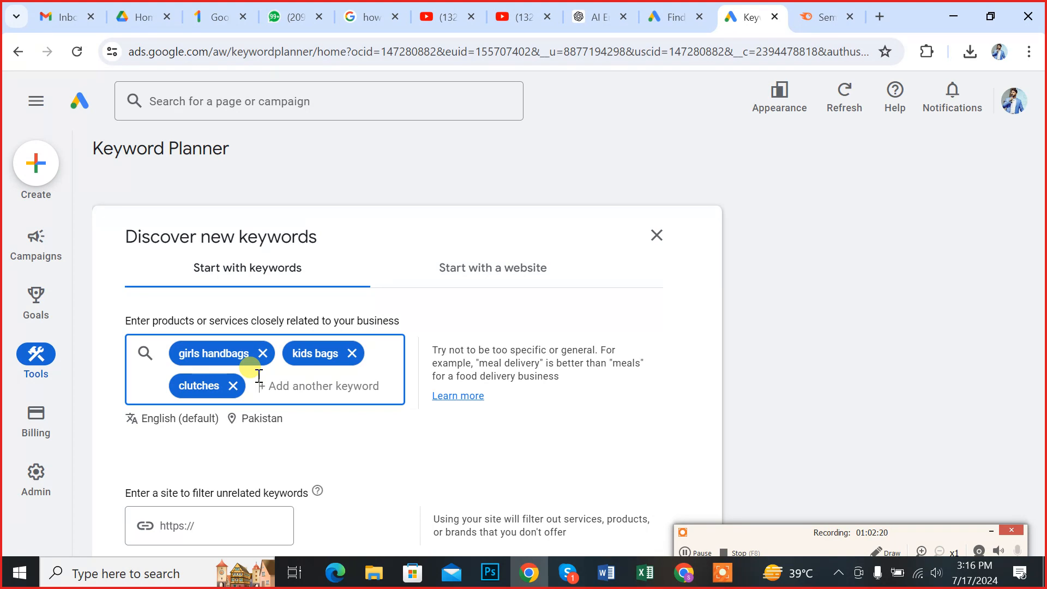
text(cute )
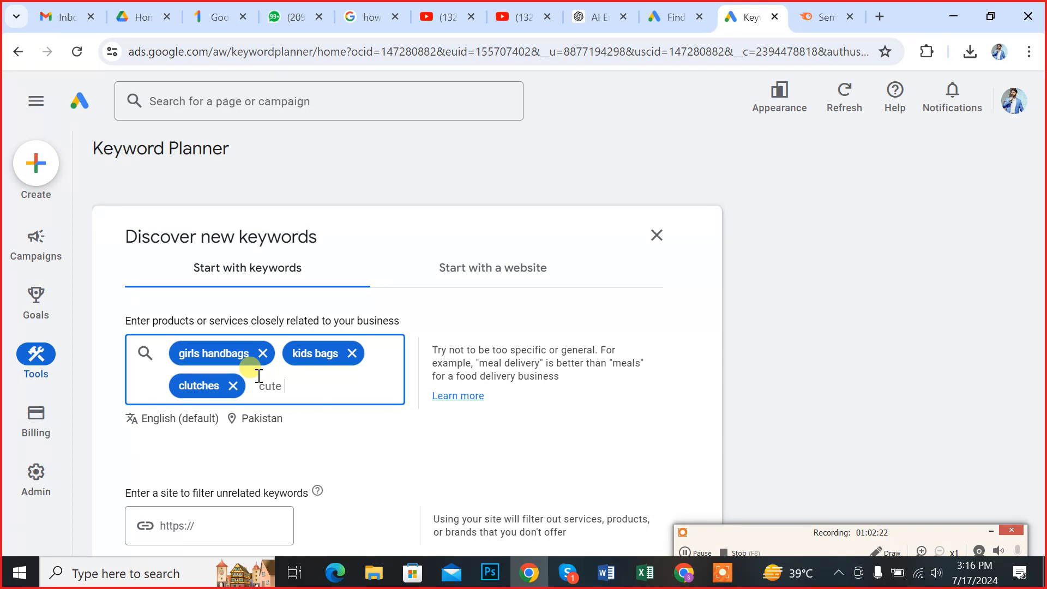
text(handbags)
key(Return)
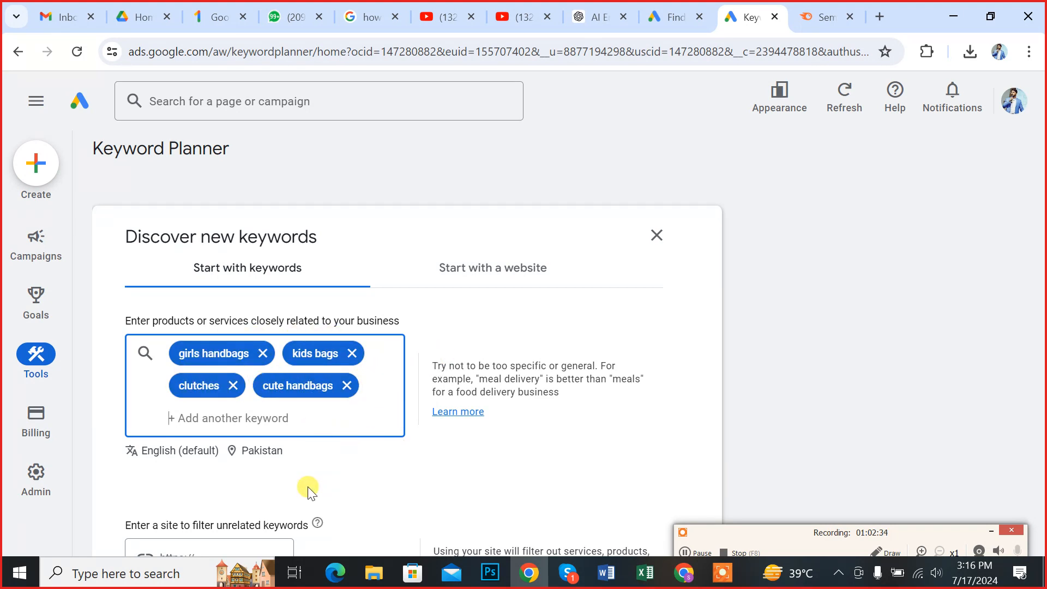
Enter "embroidry" as the start of another keyword and bring up the spelling suggestions for it.
text(embr)
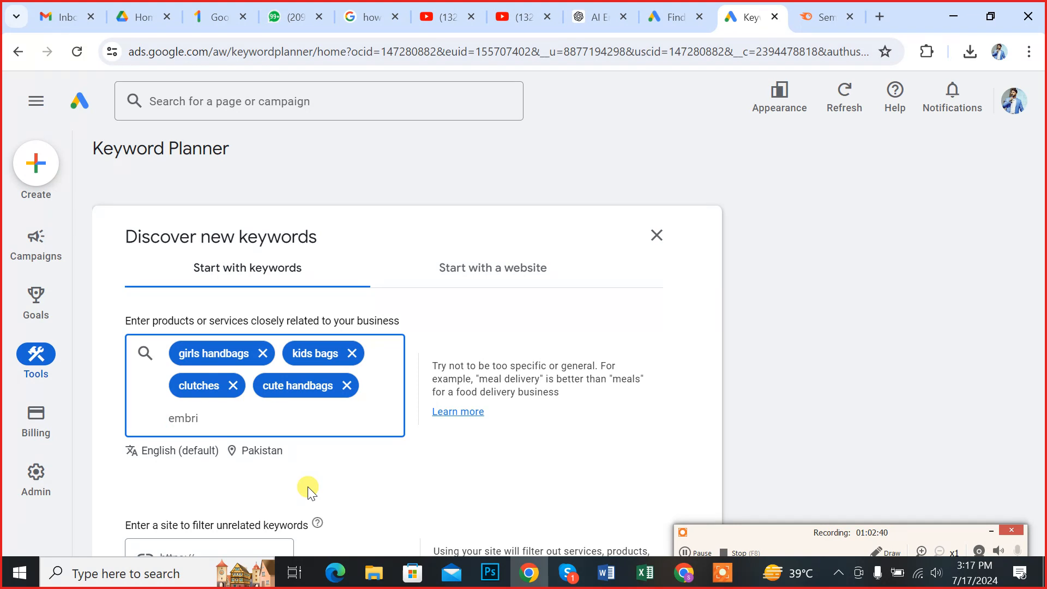
text(i)
key(BackSpace)
text(oidry)
double_click(195, 418)
right_click(195, 417)
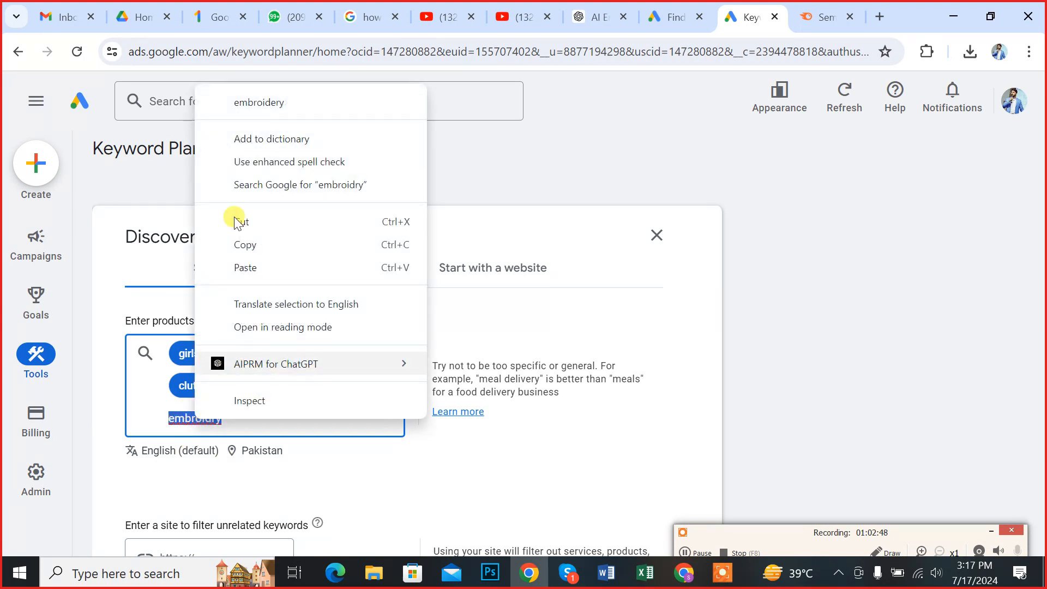
Correct the misspelled keyword to "embroidery" and add the keywords "cheap bags in karachi" and "cross bags".
click(290, 103)
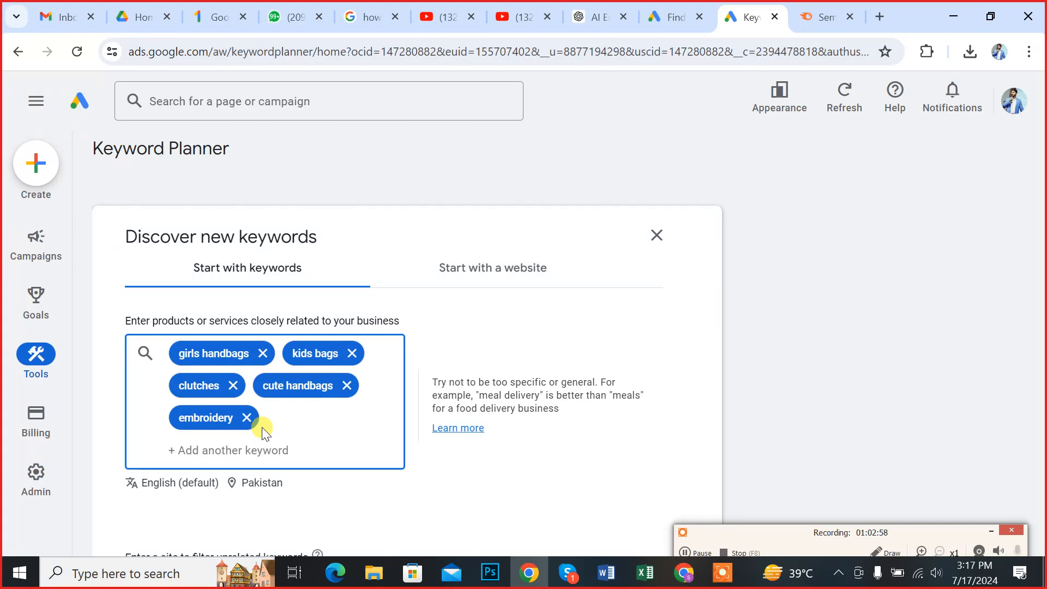
text(cheap bags i)
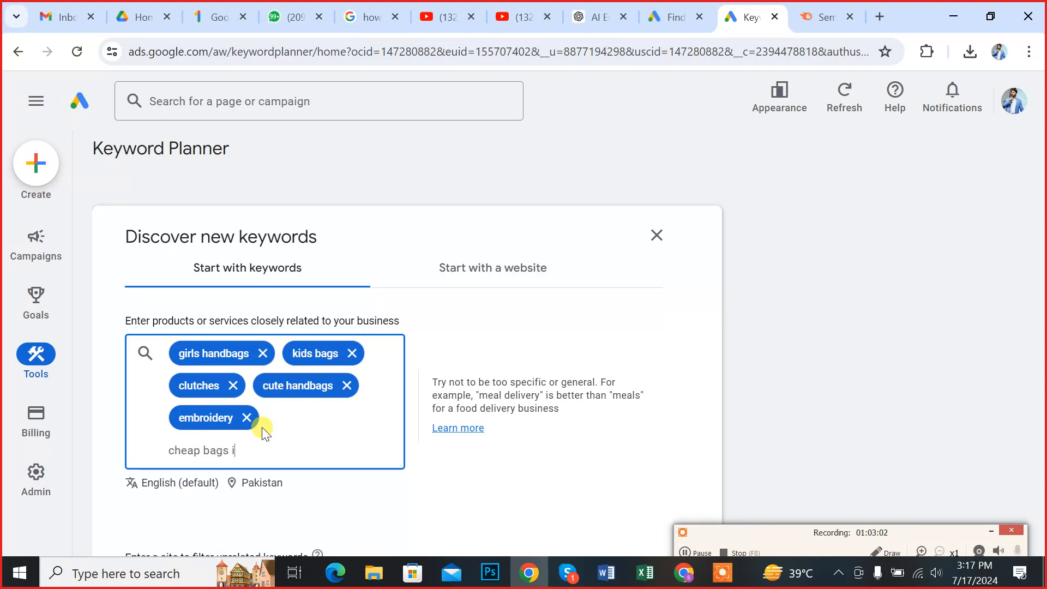
text(n karachi)
key(Return)
text(c)
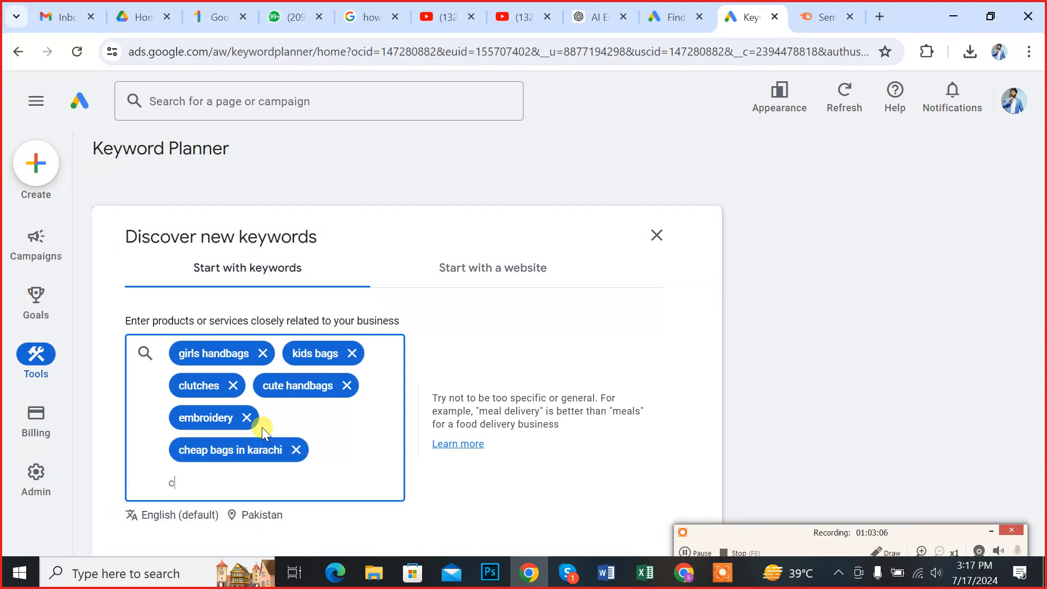
text(ross bags,)
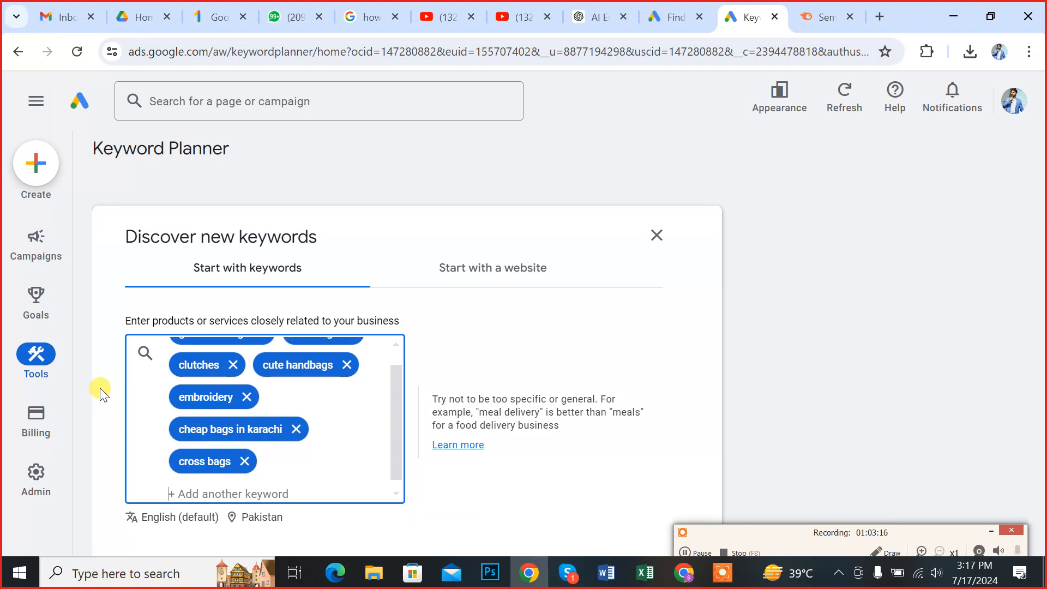
Add the keyword "beautiful bags in pakistan" to the products or services list.
text(besut)
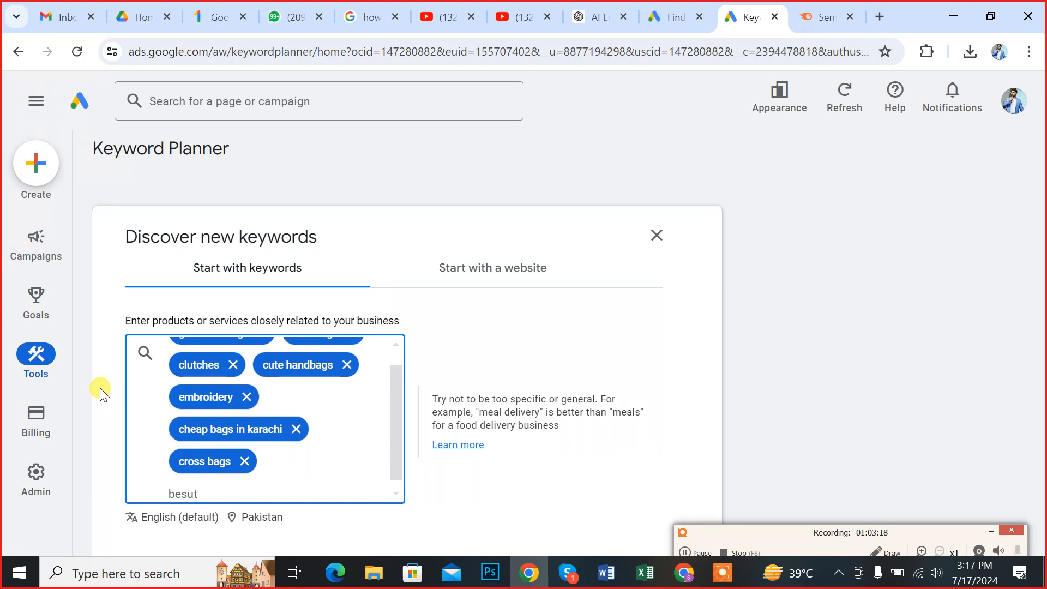
key(BackSpace)
key(BackSpace)
key(BackSpace)
text(autiful bags in pakistan)
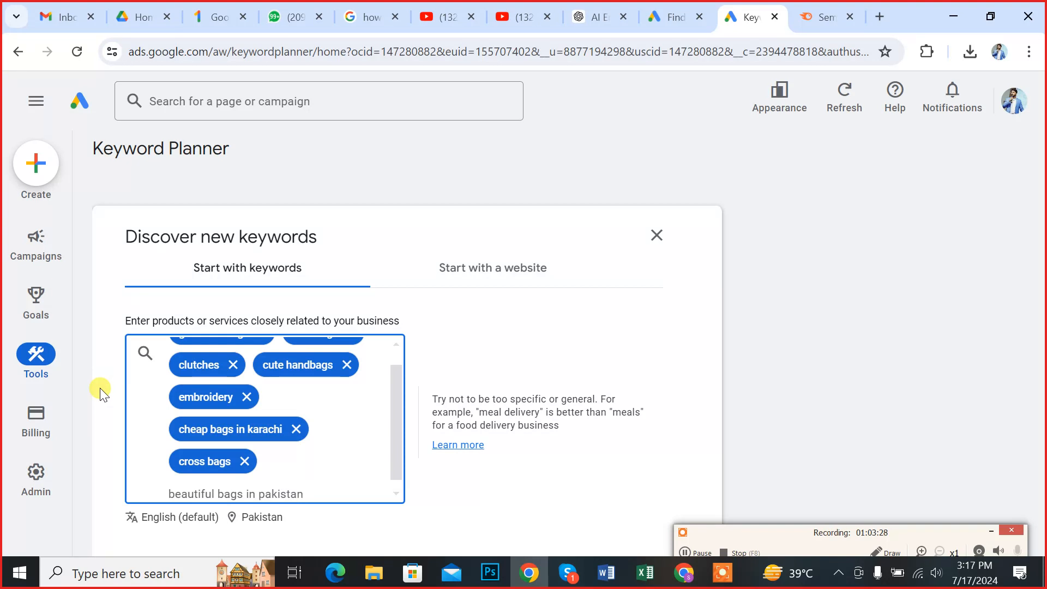
key(Return)
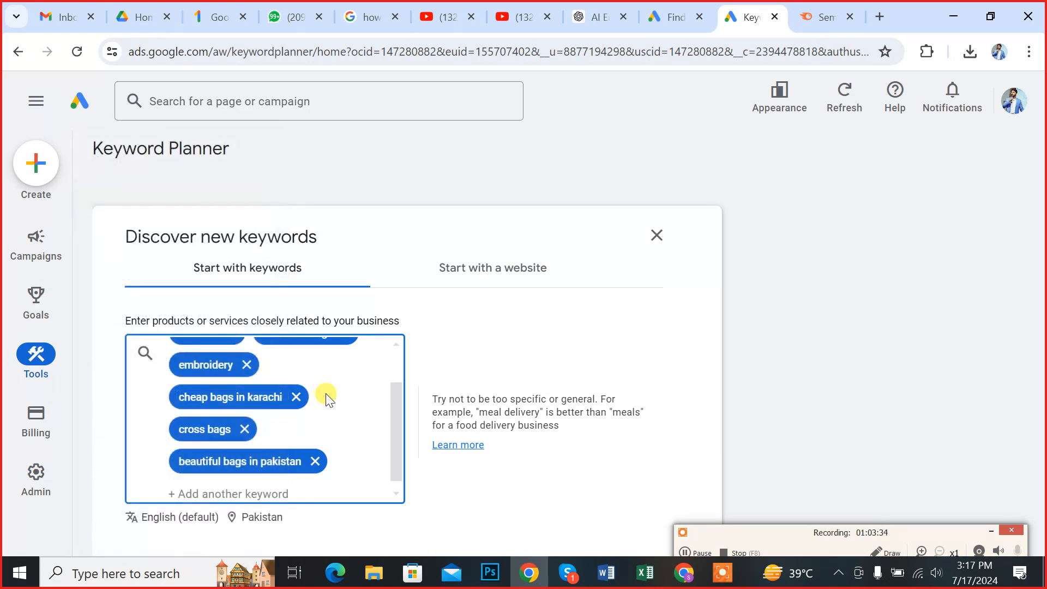
Review the entered keywords and add "hand carry bags" to the end of the list.
scroll(326, 393, up, 2)
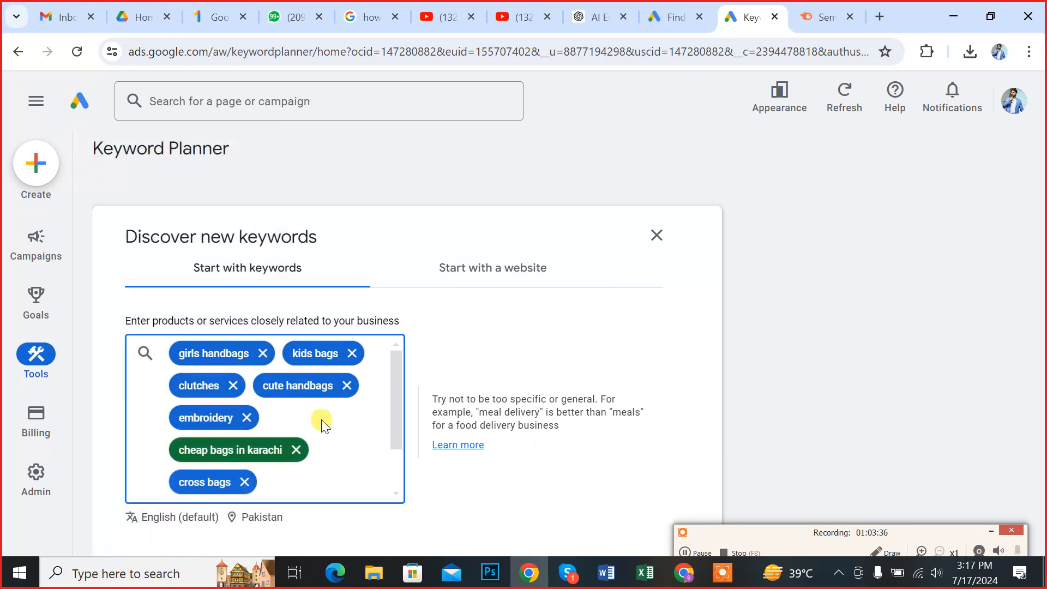
scroll(278, 463, down, 2)
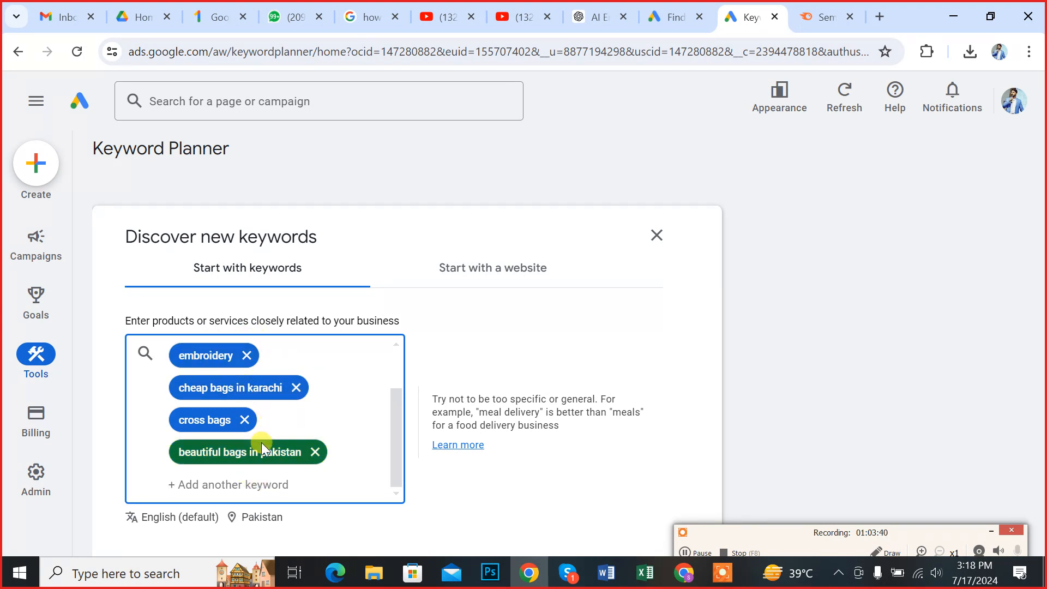
scroll(221, 354, up, 1)
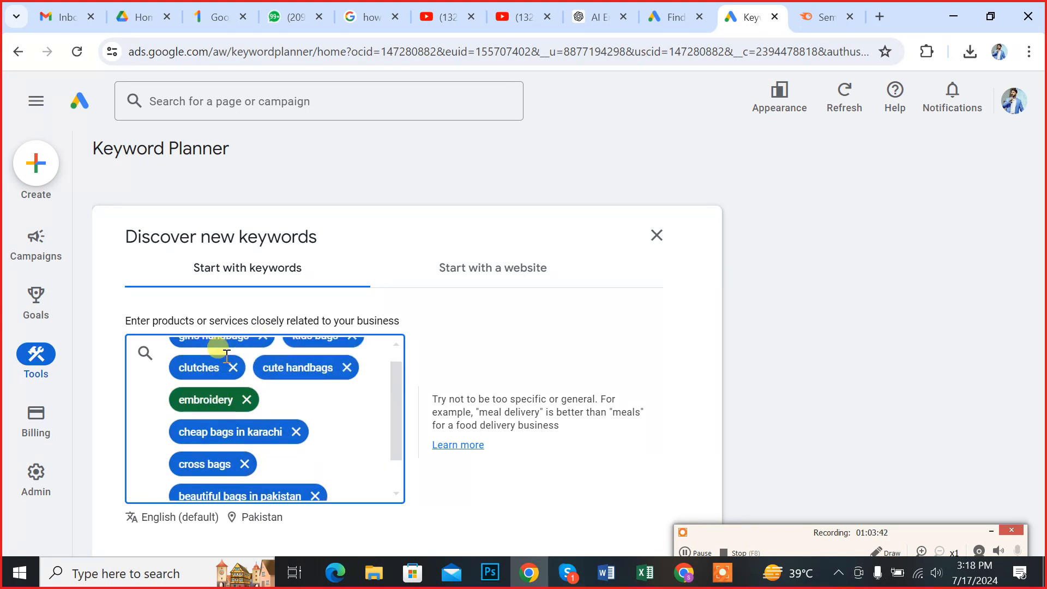
scroll(226, 355, up, 1)
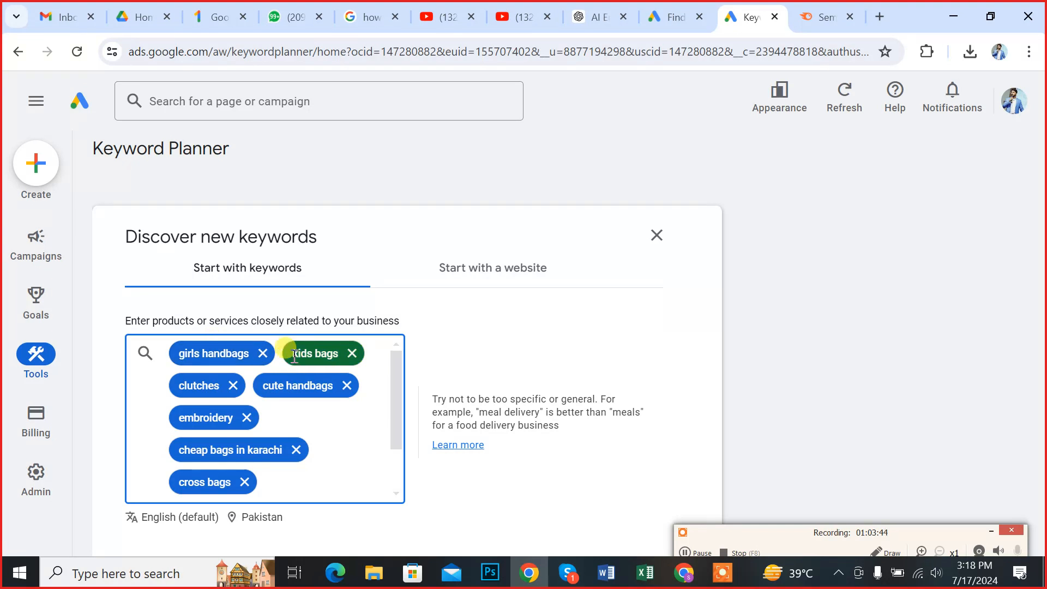
scroll(289, 393, down, 2)
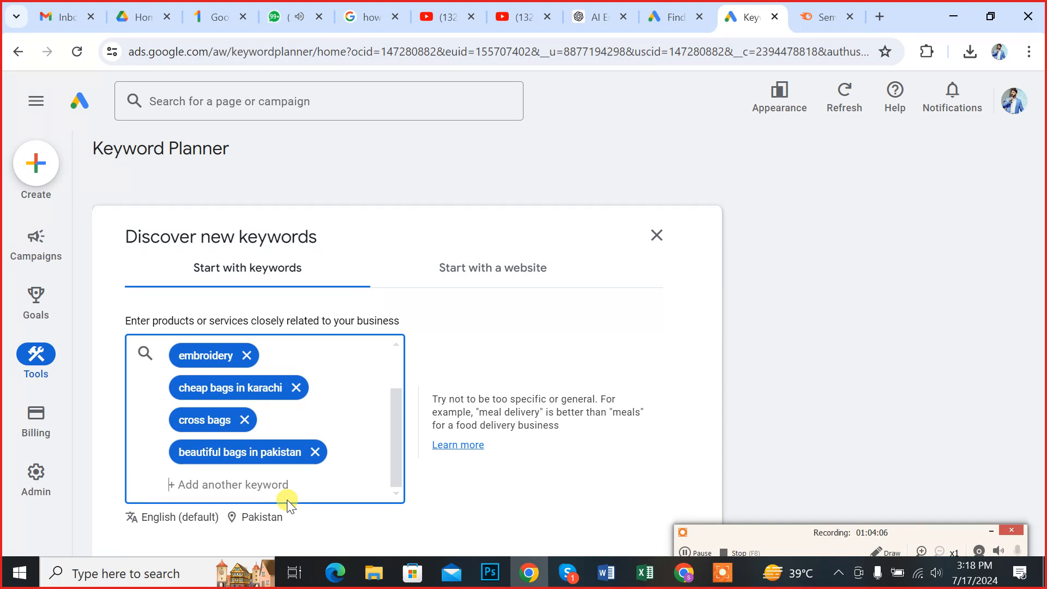
text(hnad carry bags)
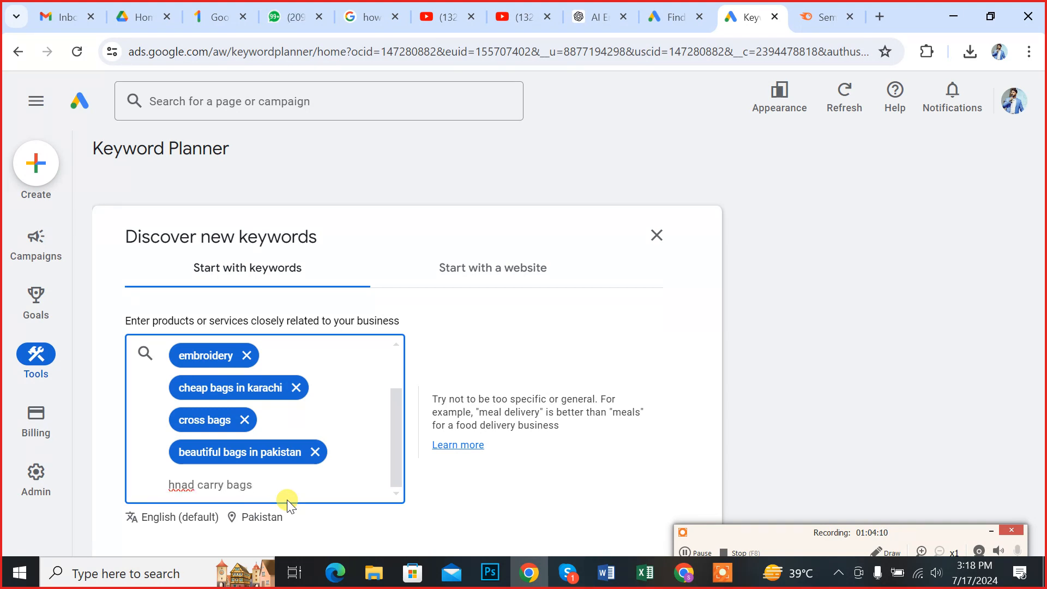
key(ctrl+shift+Left)
key(ctrl+shift+Left)
key(Left)
key(BackSpace)
key(Delete)
text(an)
key(Return)
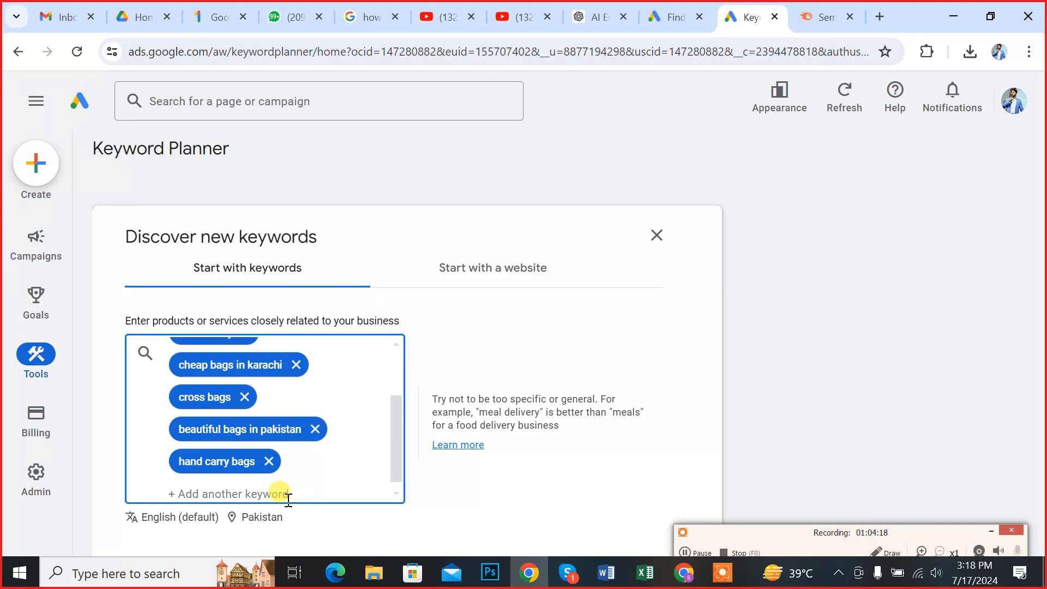
Switch to Document2 in Word and add the line "Short Keywords" below "Paid ad", separated by an empty line.
click(604, 572)
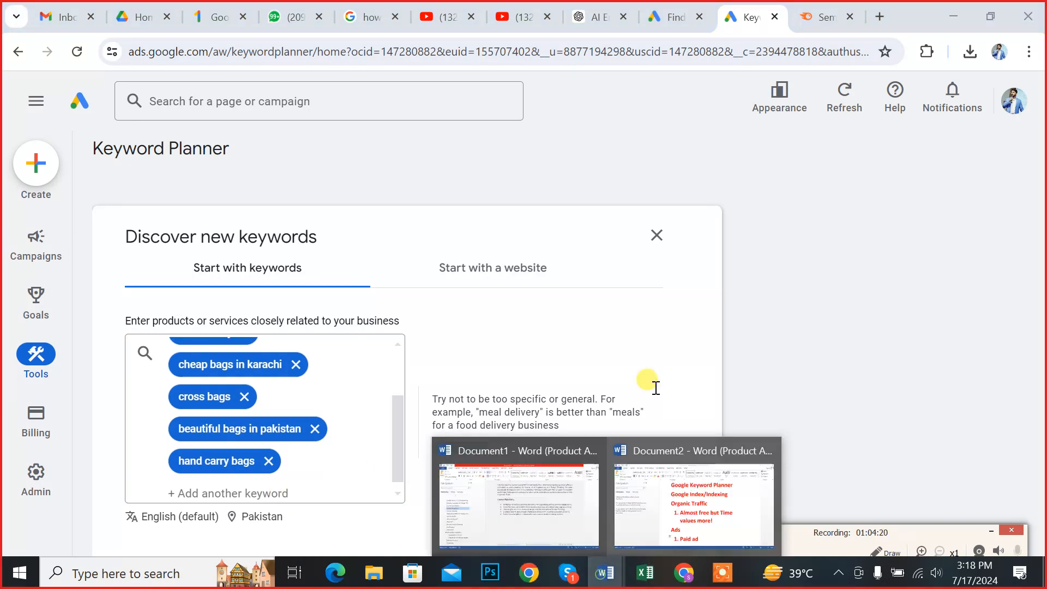
click(685, 499)
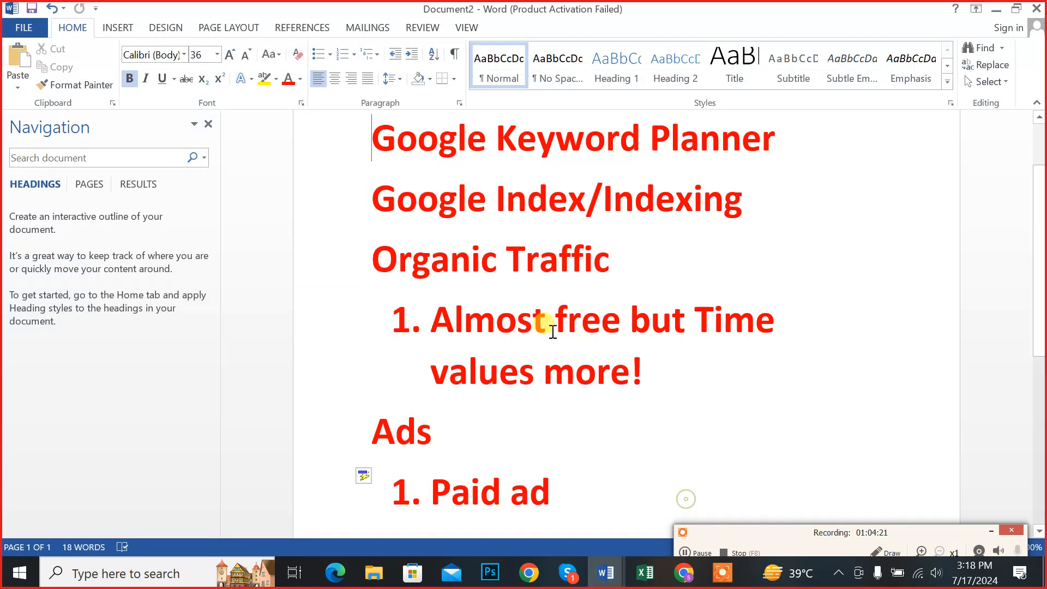
click(595, 481)
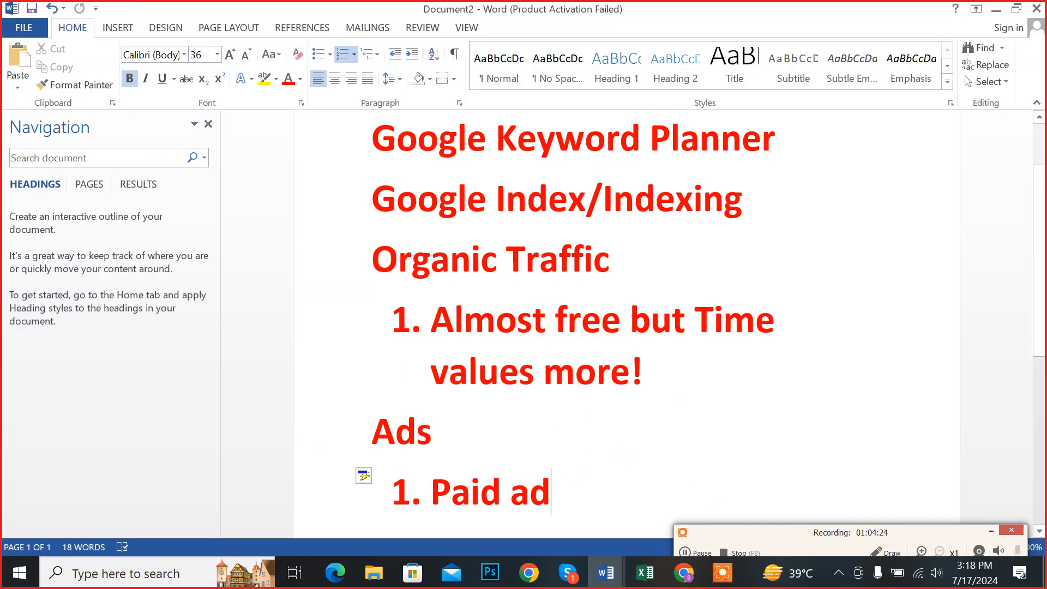
key(Return)
key(Return)
key(Return)
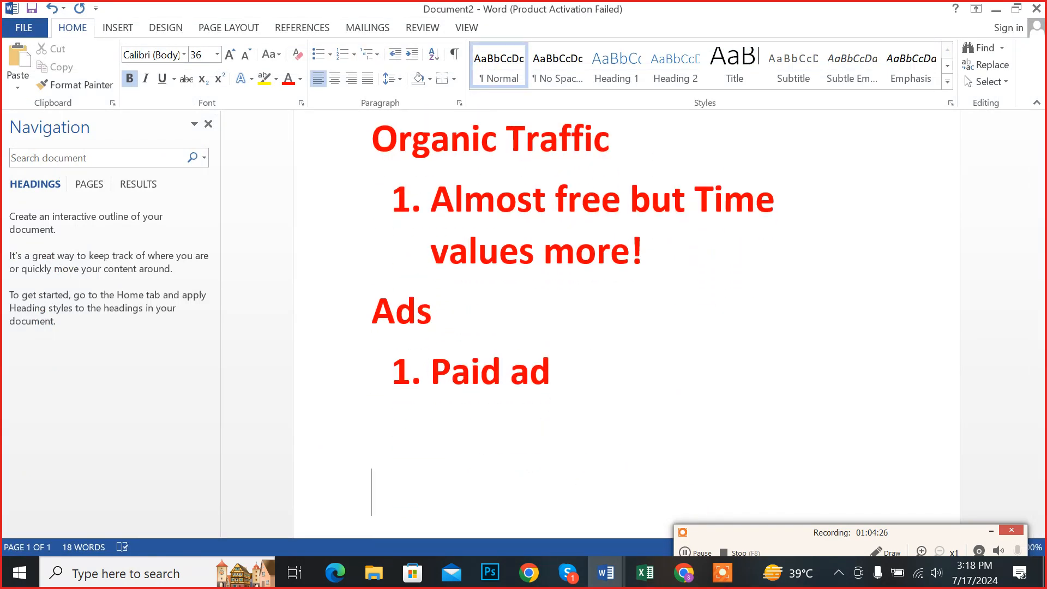
text(K)
key(BackSpace)
text(Sh)
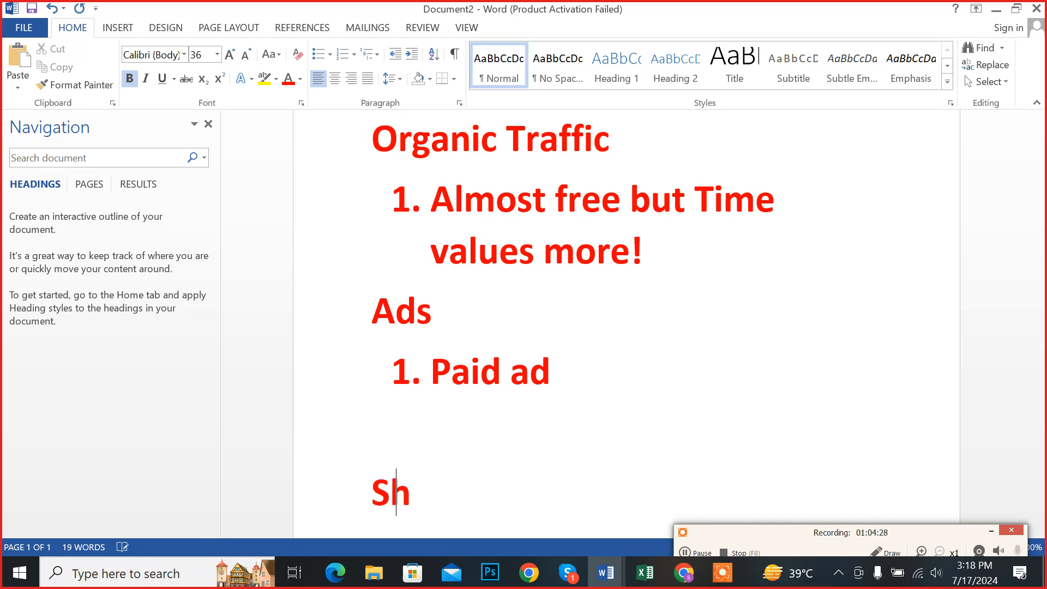
text(ort Keywor)
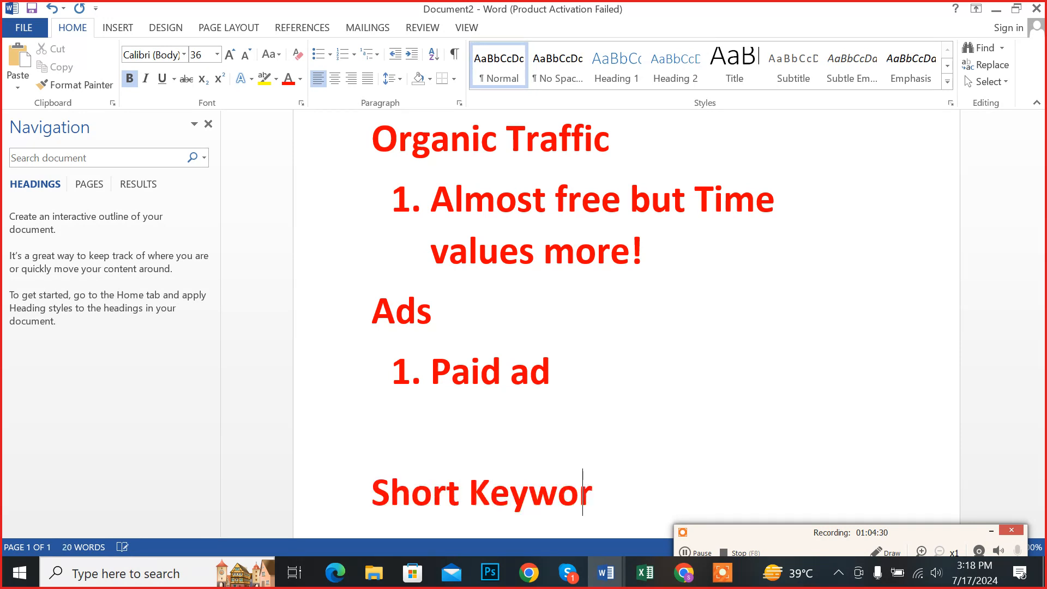
text(ds)
Add the line "Long Tail Keywords" below "Short Keywords".
text(o)
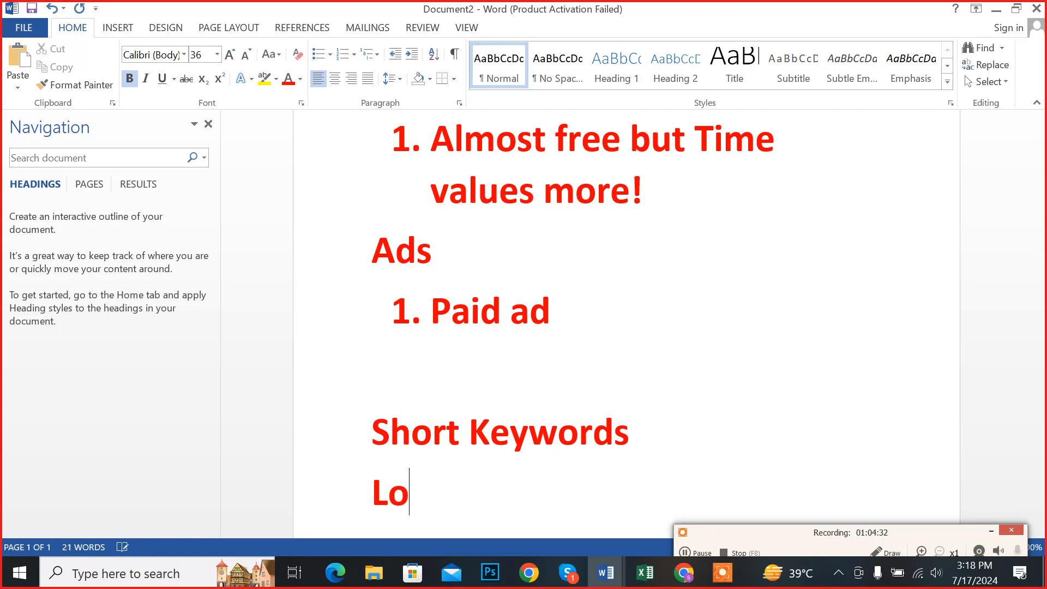
text(ng Tail Key)
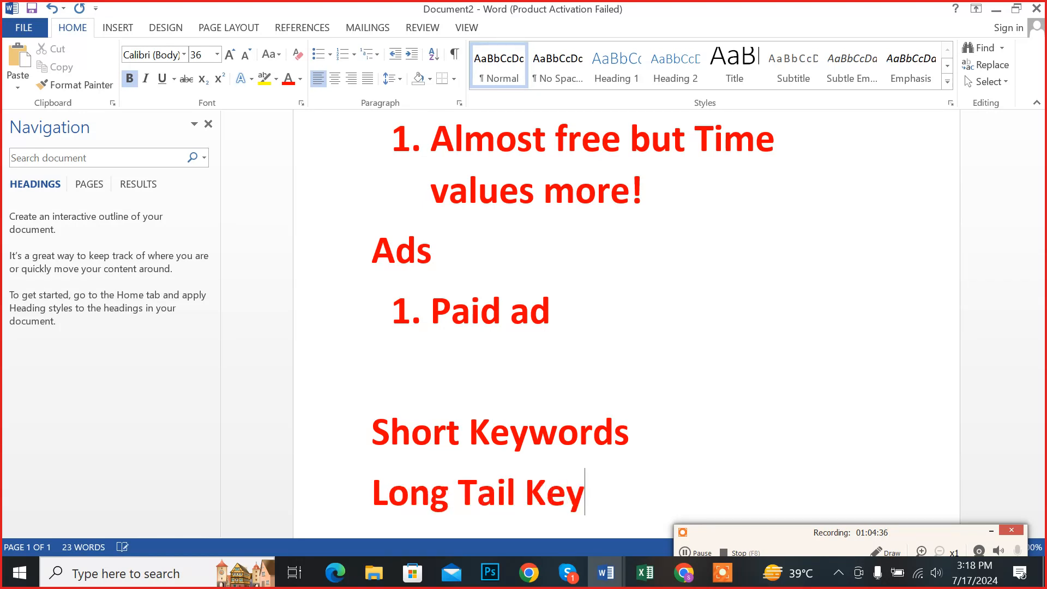
text(words)
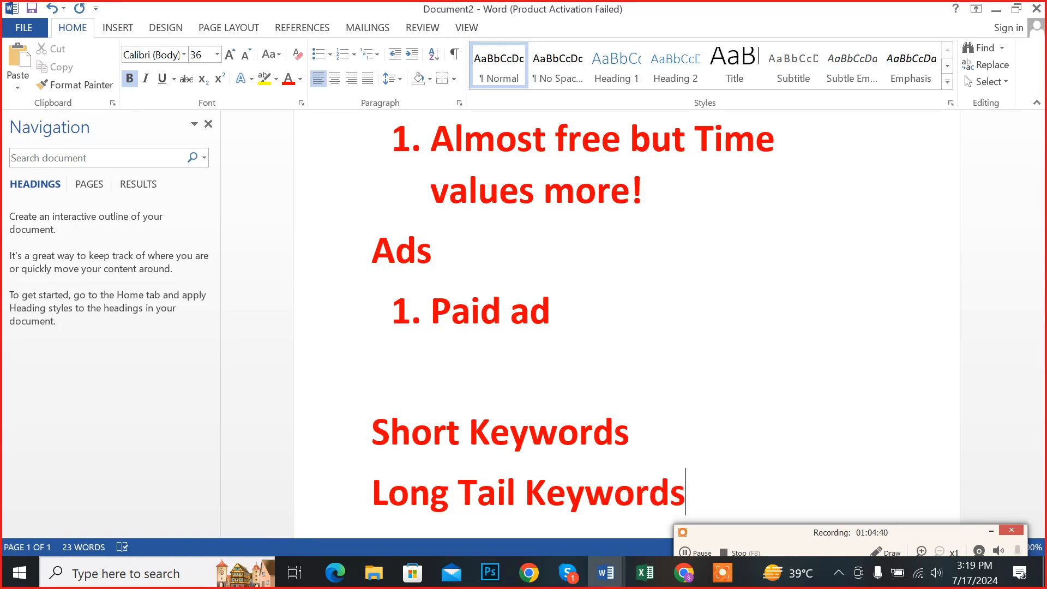
Insert another empty line above the "Short Keywords" line.
scroll(545, 401, down, 3)
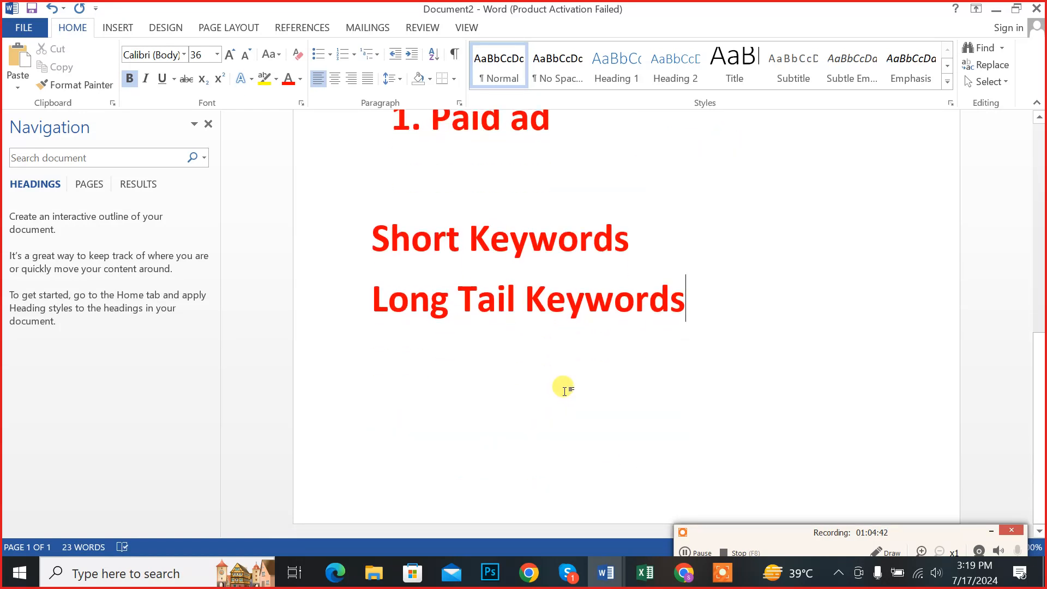
click(429, 172)
key(Return)
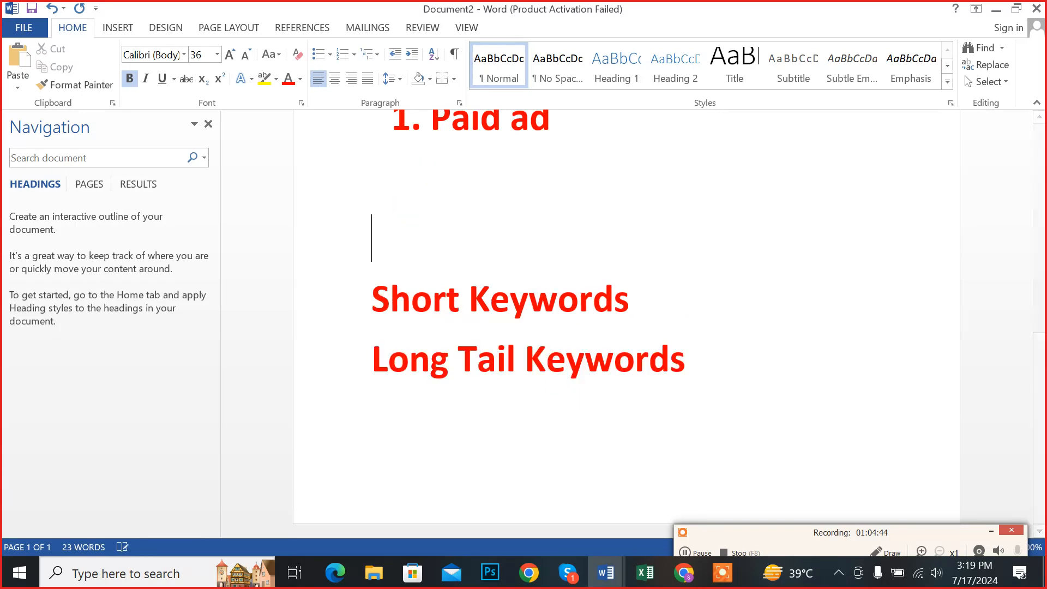
scroll(489, 286, up, 1)
scroll(488, 286, down, 1)
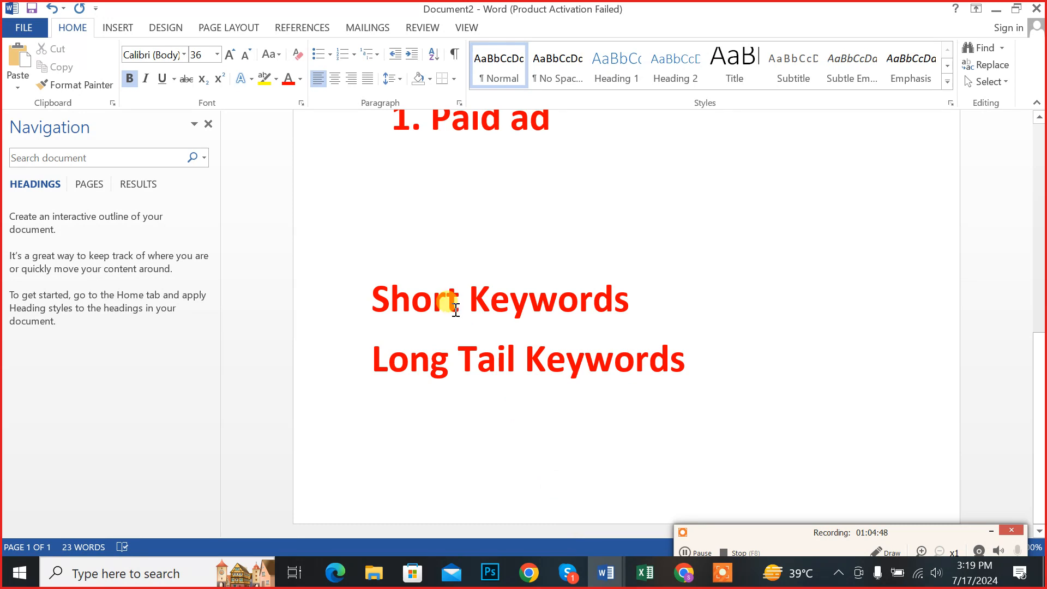
Remove the bold formatting from the "Short Keywords" and "Long Tail Keywords" lines and underline them.
drag(721, 349, 284, 290)
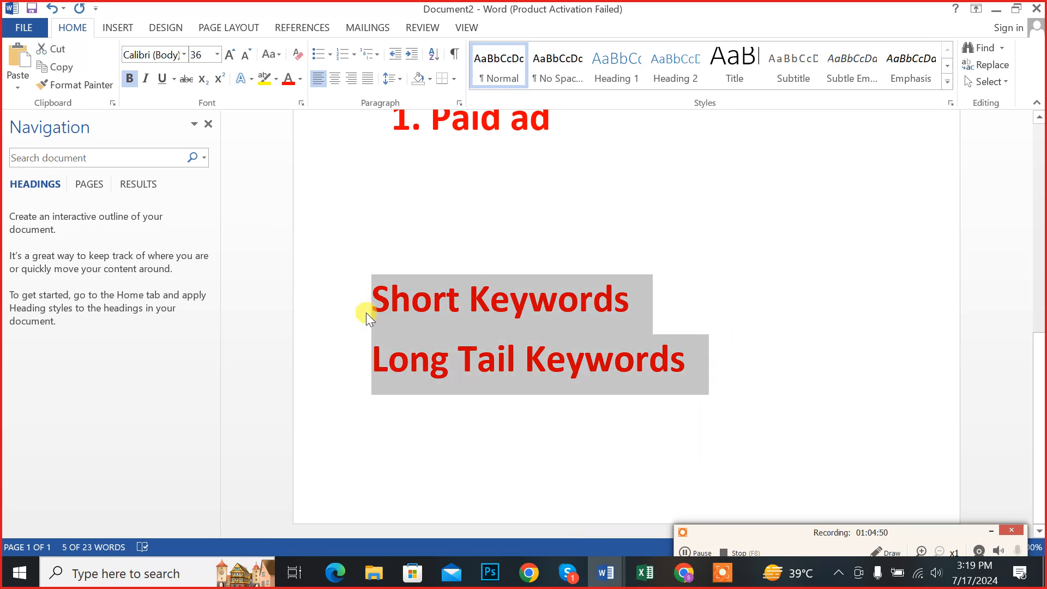
key(ctrl+b)
key(ctrl+u)
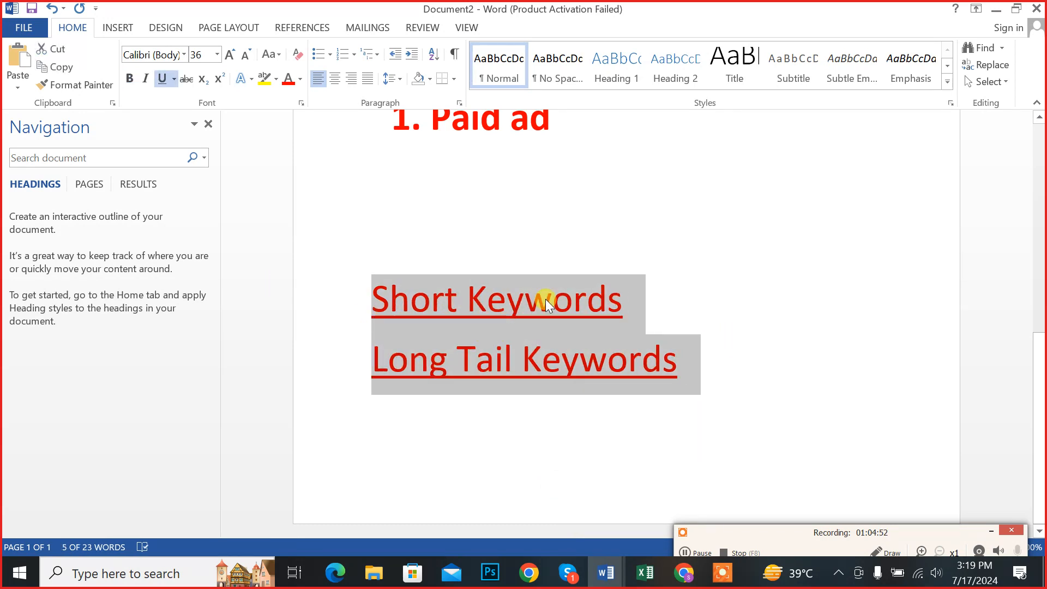
click(545, 299)
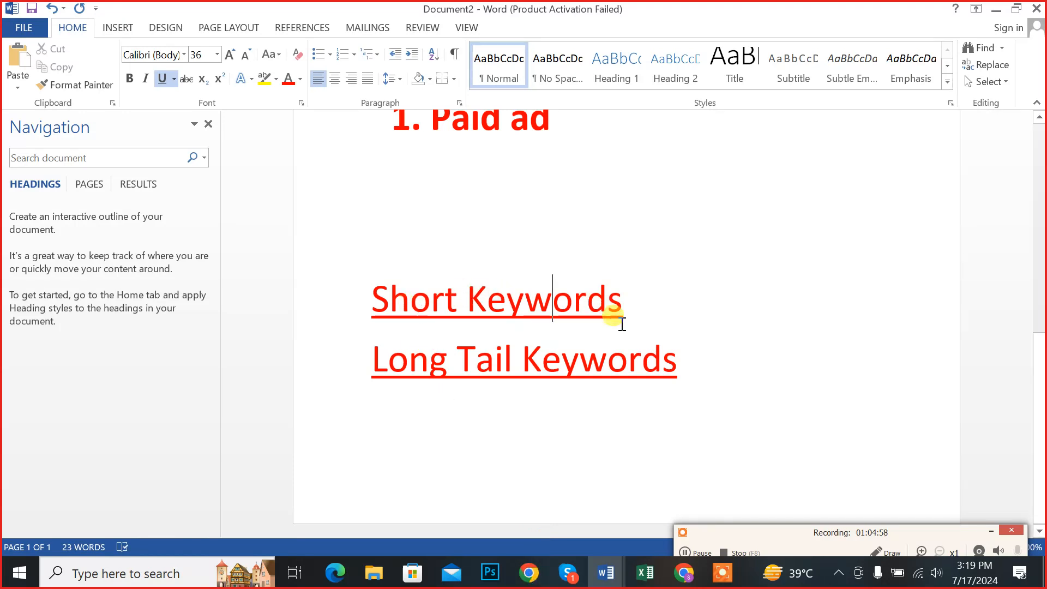
click(682, 349)
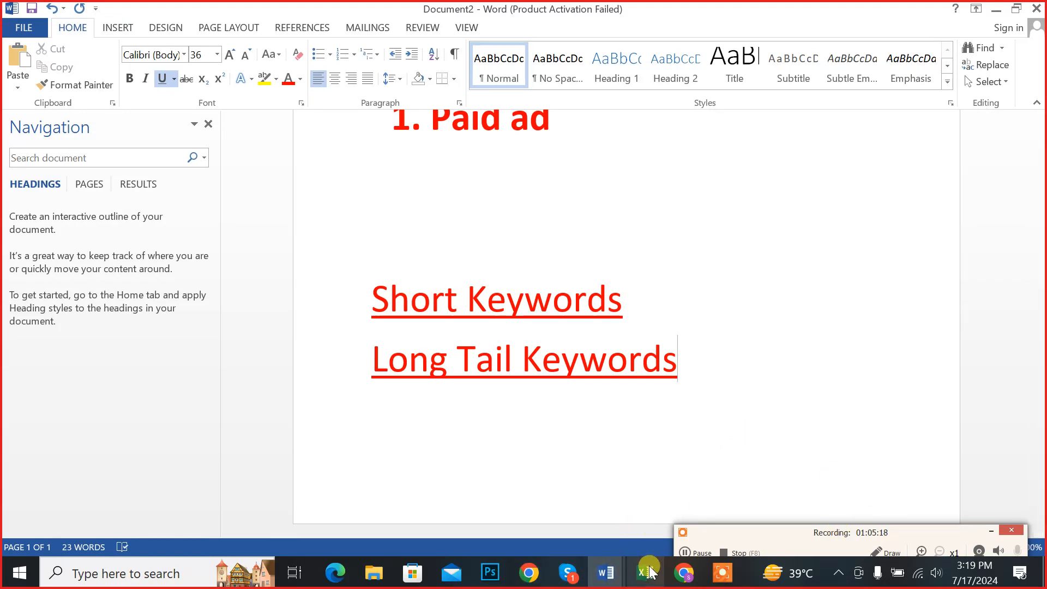
Switch to Keyword Planner in Chrome and review the entered keywords for short and long tail examples.
click(534, 572)
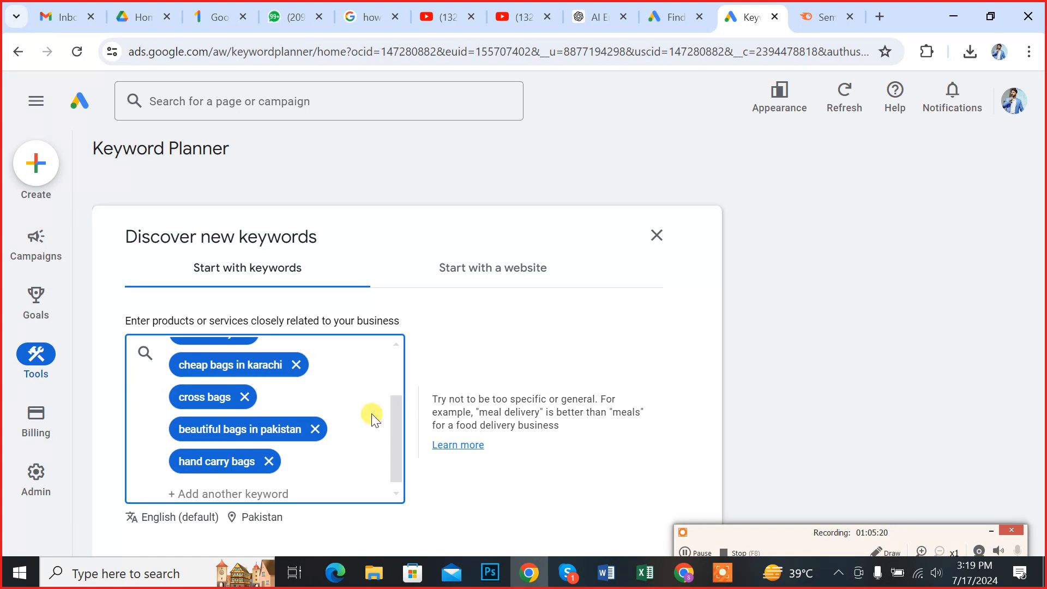
drag(396, 427, 398, 364)
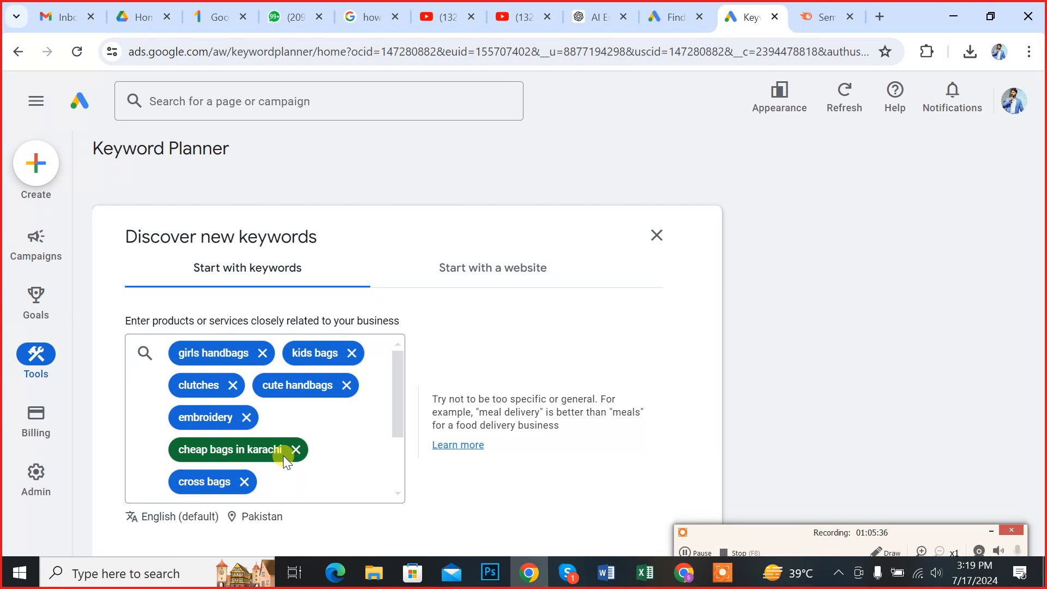
drag(400, 411, 385, 456)
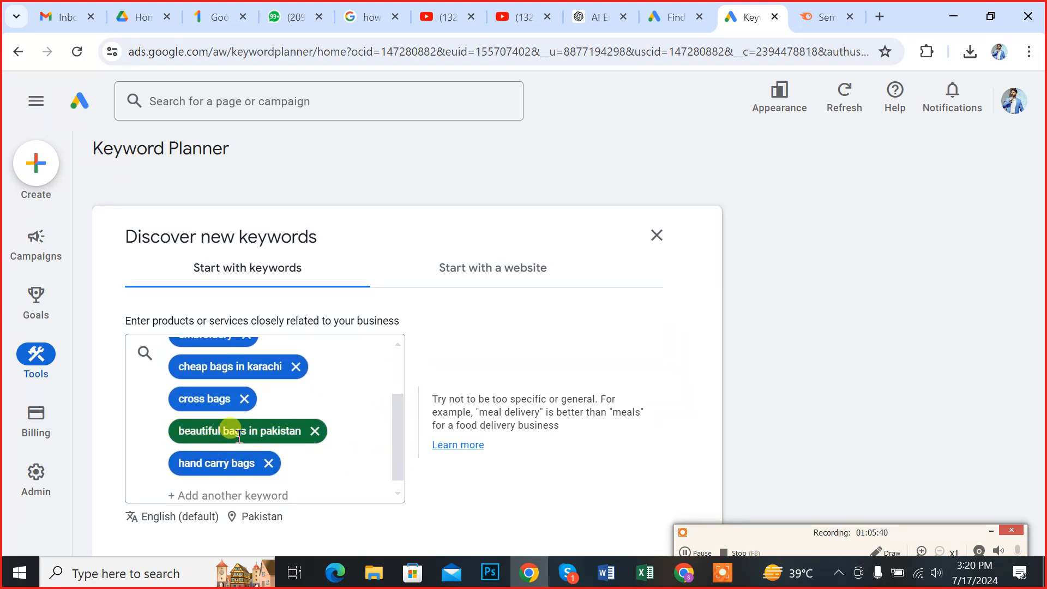
drag(400, 438, 394, 472)
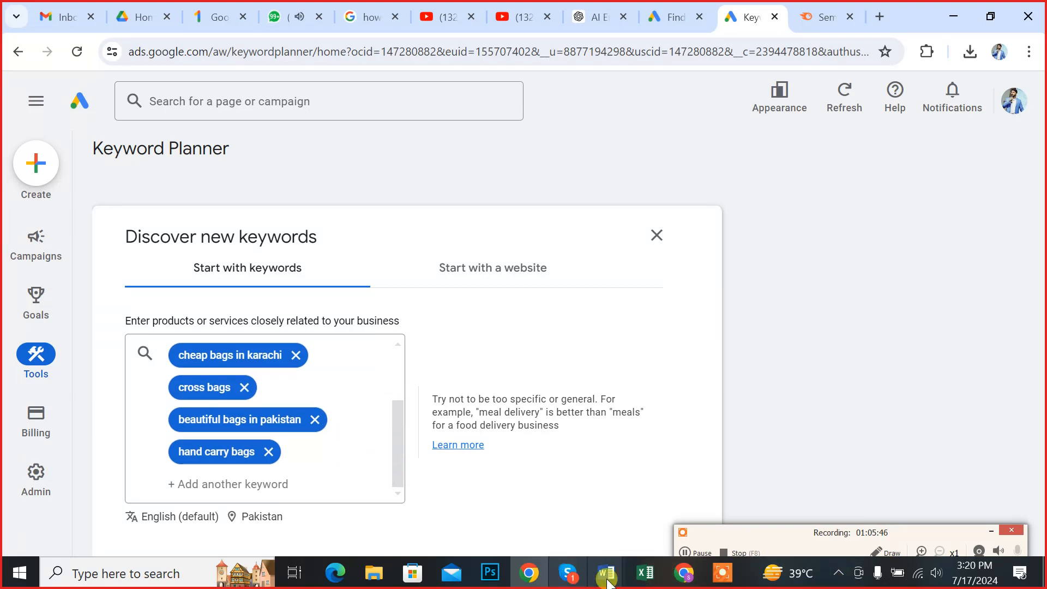
Switch to the Word document and append "50%" to both the "Short Keywords" and "Long Tail Keywords" lines.
mouse_move(605, 572)
click(672, 493)
click(662, 296)
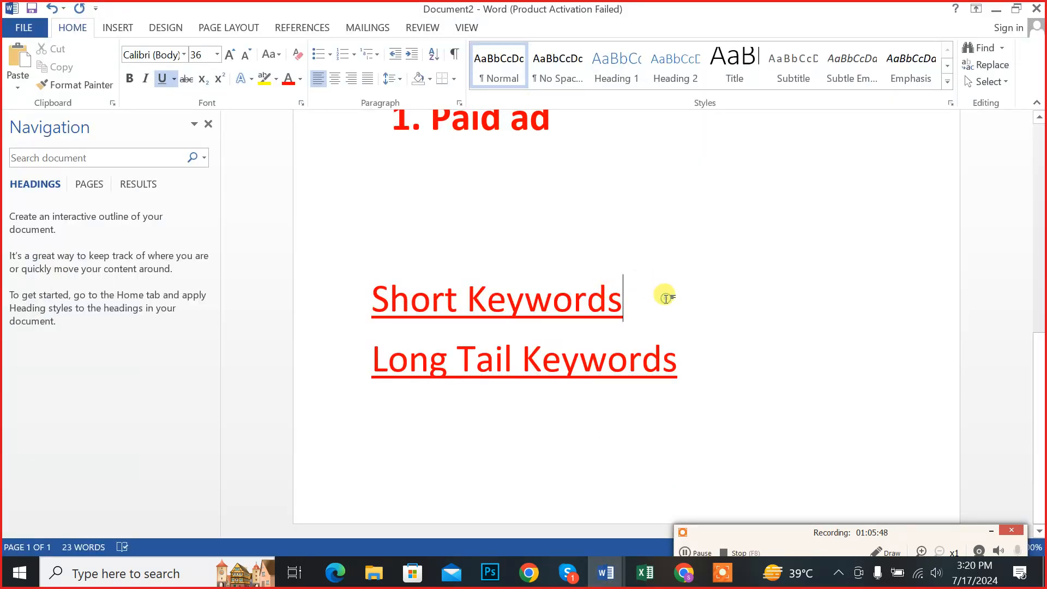
text(50%)
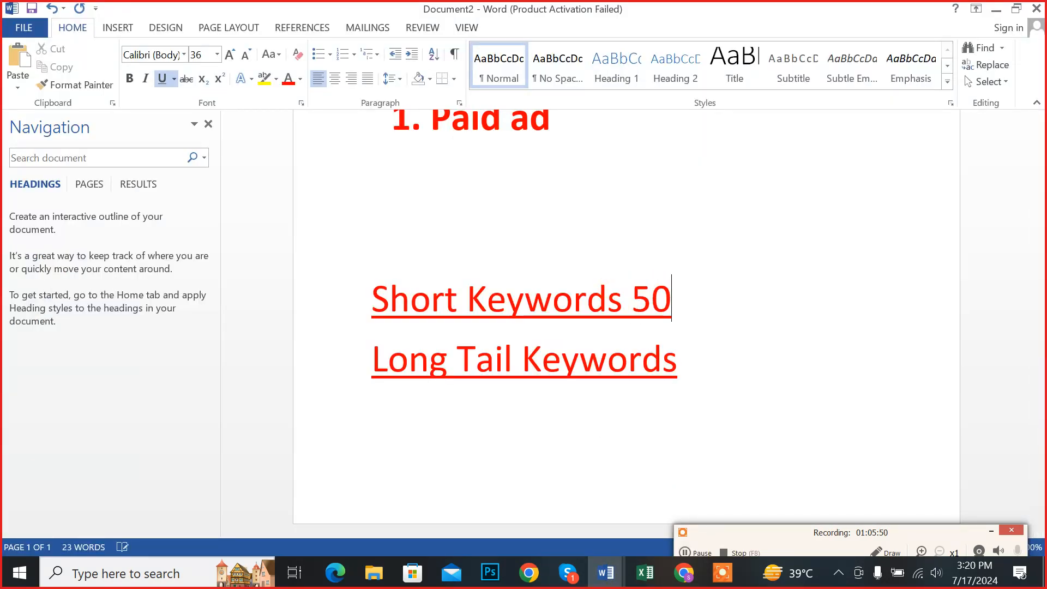
text( 50%)
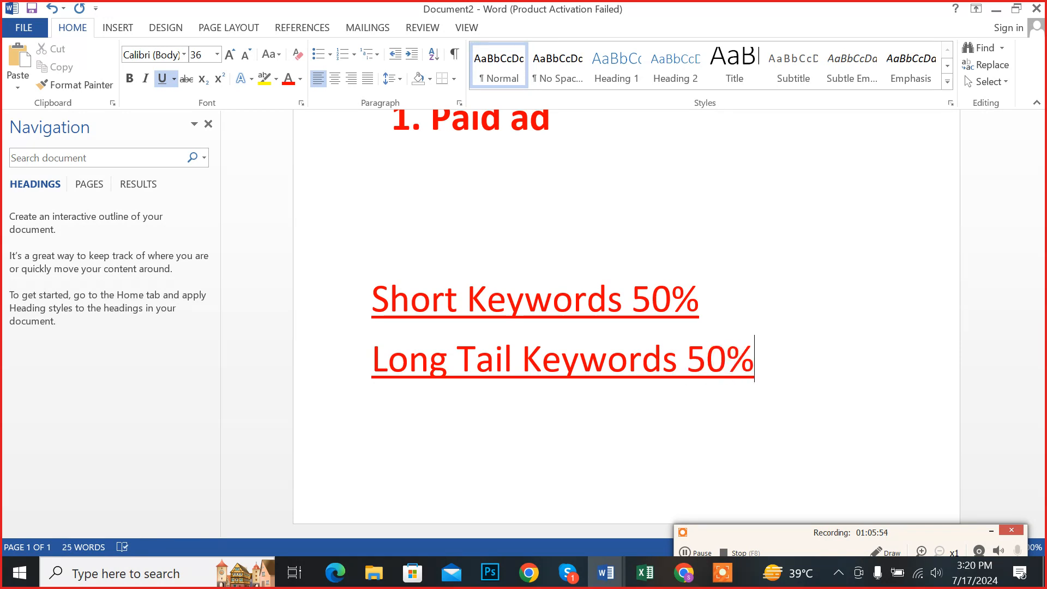
key(shift+Down)
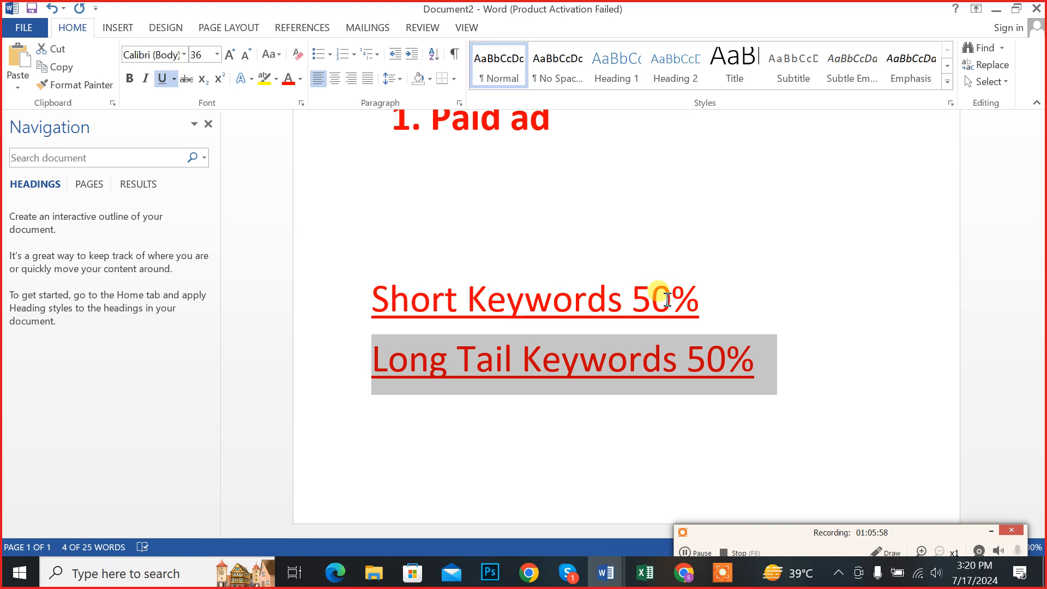
key(Up)
key(shift+Down)
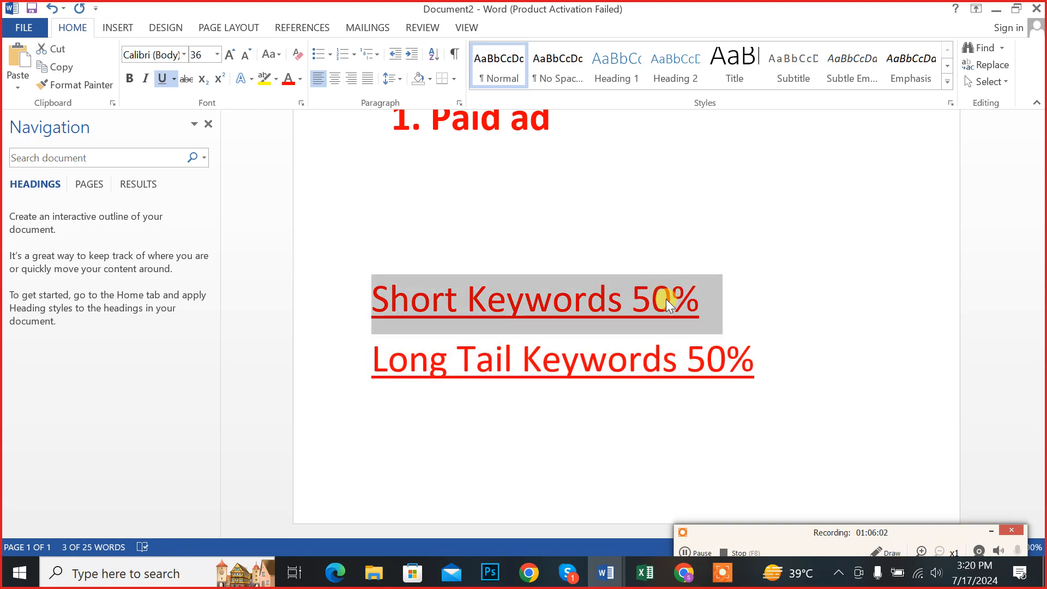
key(Down)
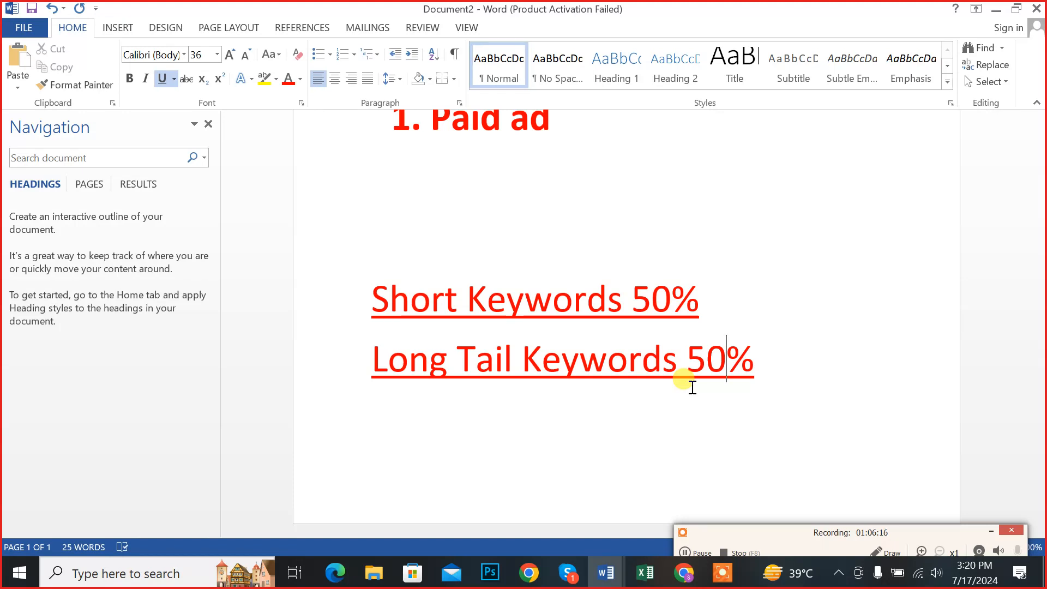
Switch back to Keyword Planner in Chrome and get the results for the entered bag keywords.
click(526, 581)
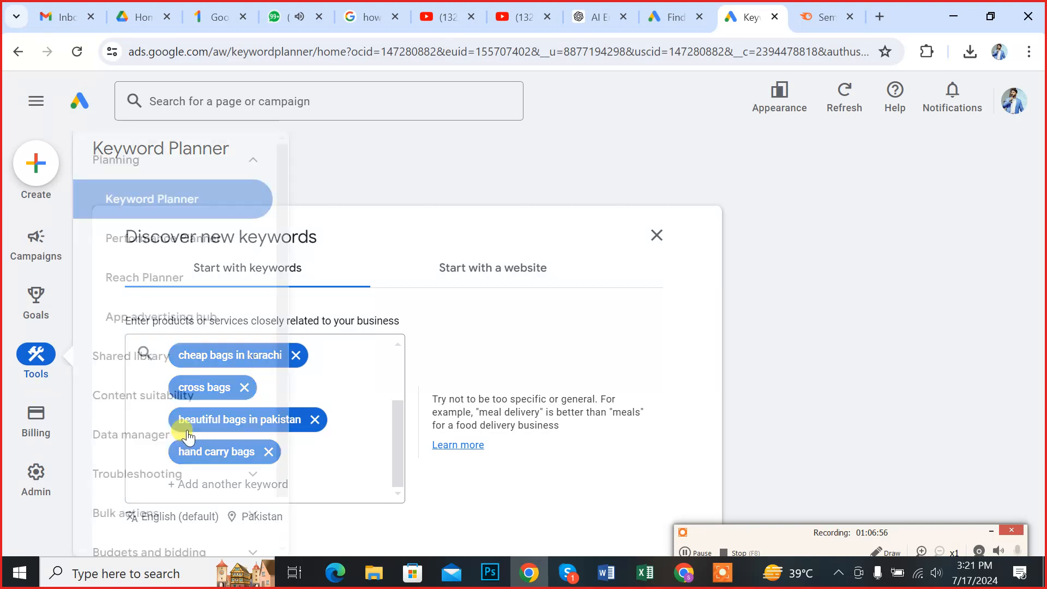
scroll(469, 376, down, 3)
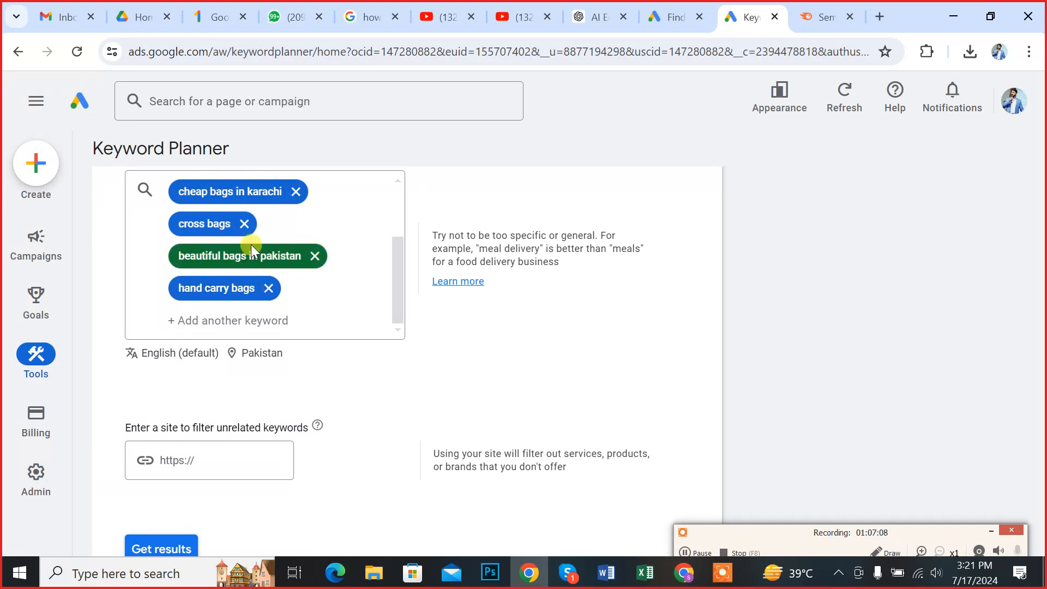
scroll(257, 217, down, 3)
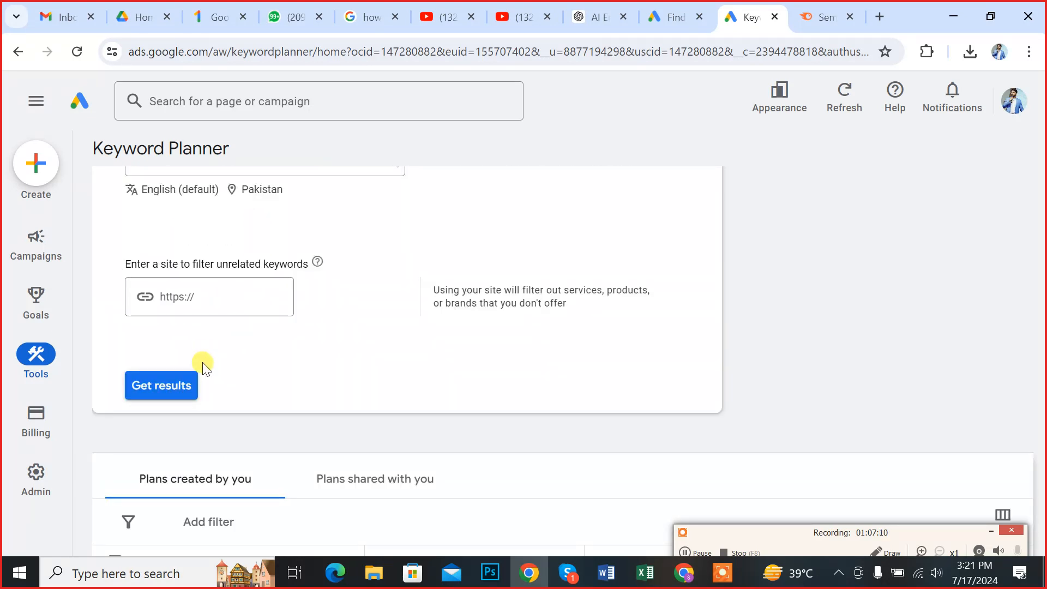
click(155, 391)
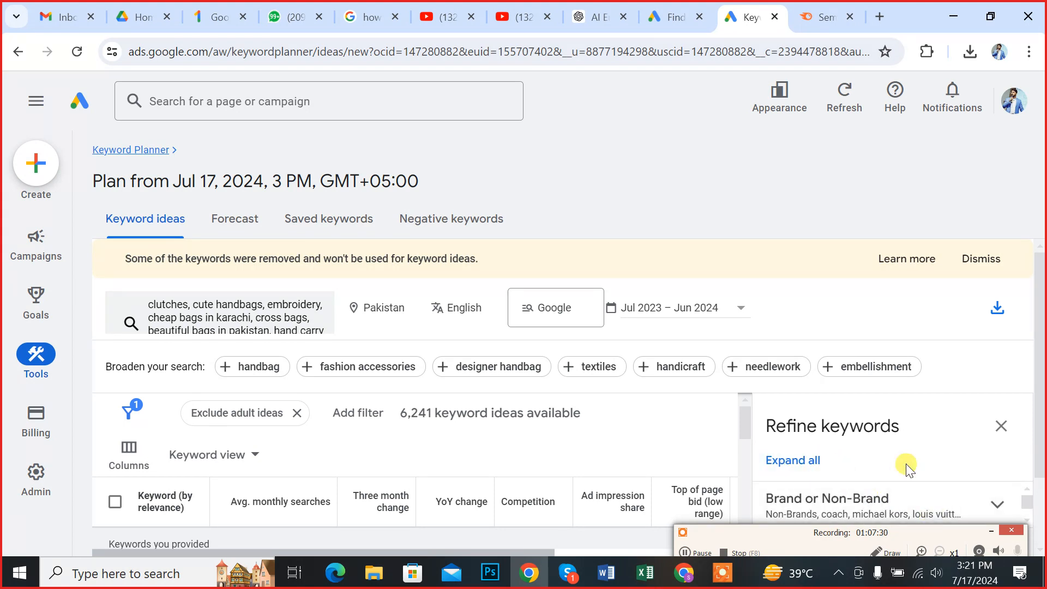
Examine the keyword ideas table, including average monthly searches, competition and the low and high top of page bids.
scroll(513, 398, down, 1)
scroll(409, 469, up, 1)
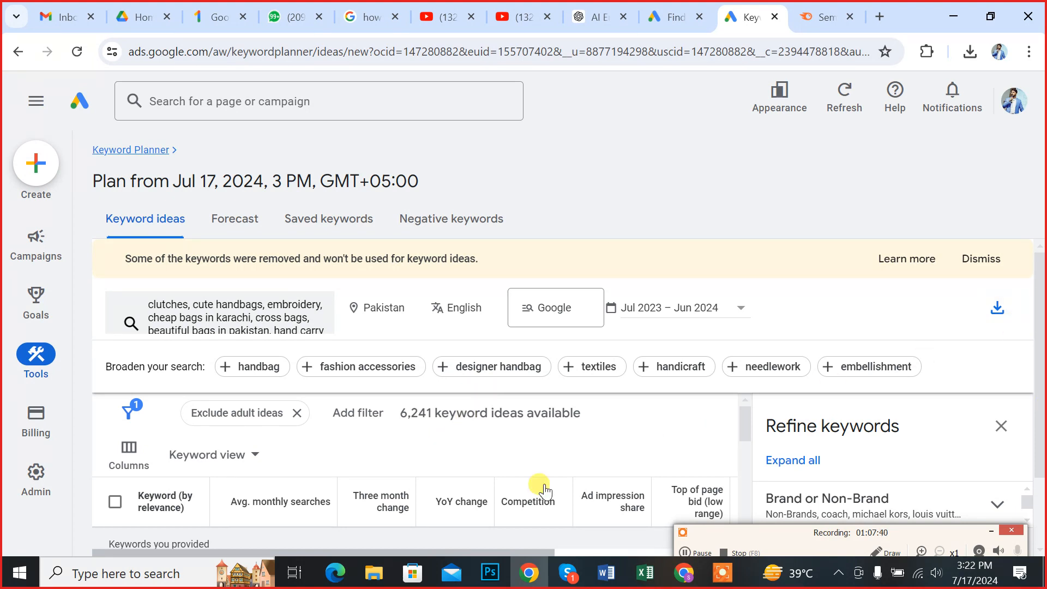
click(991, 531)
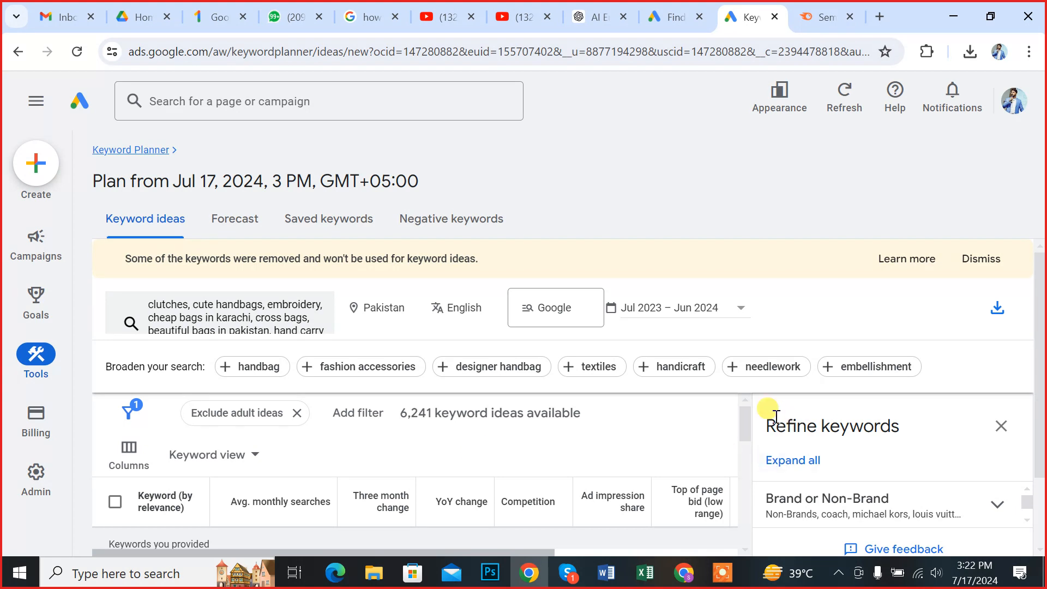
drag(747, 423, 730, 439)
scroll(145, 484, down, 3)
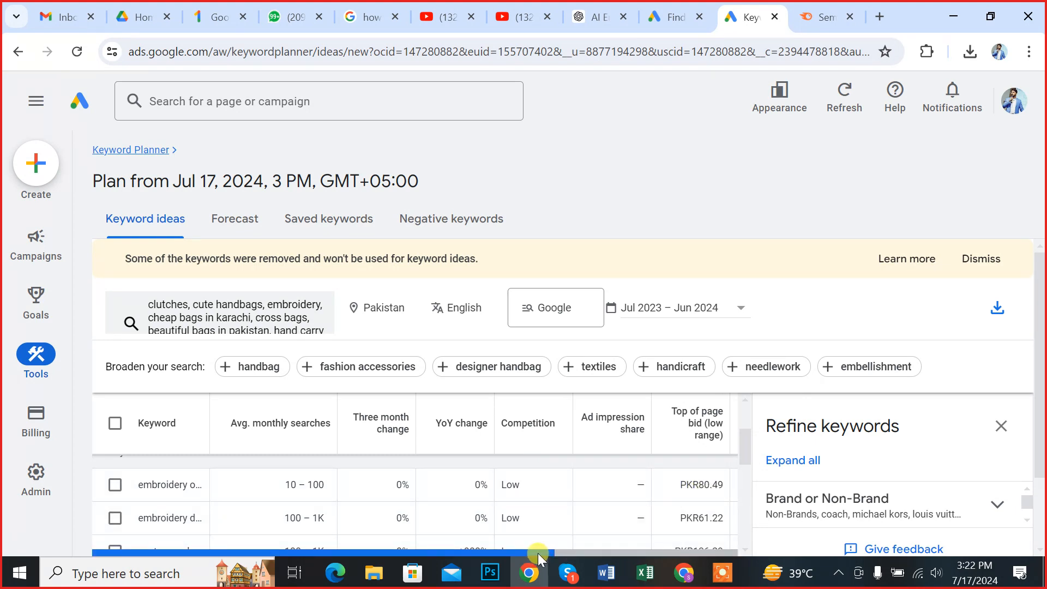
drag(538, 553, 629, 552)
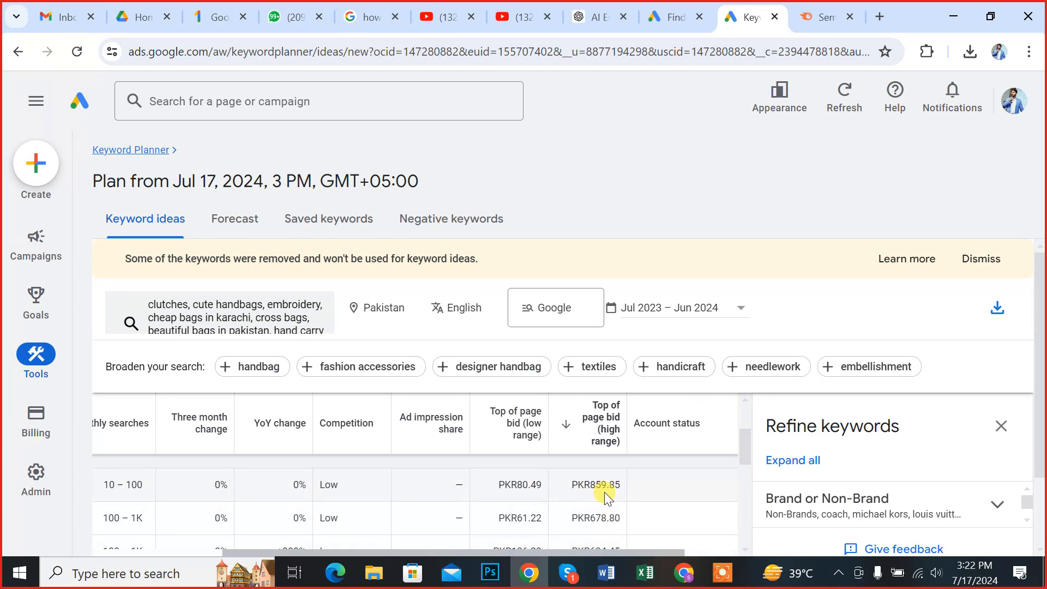
drag(616, 553, 476, 548)
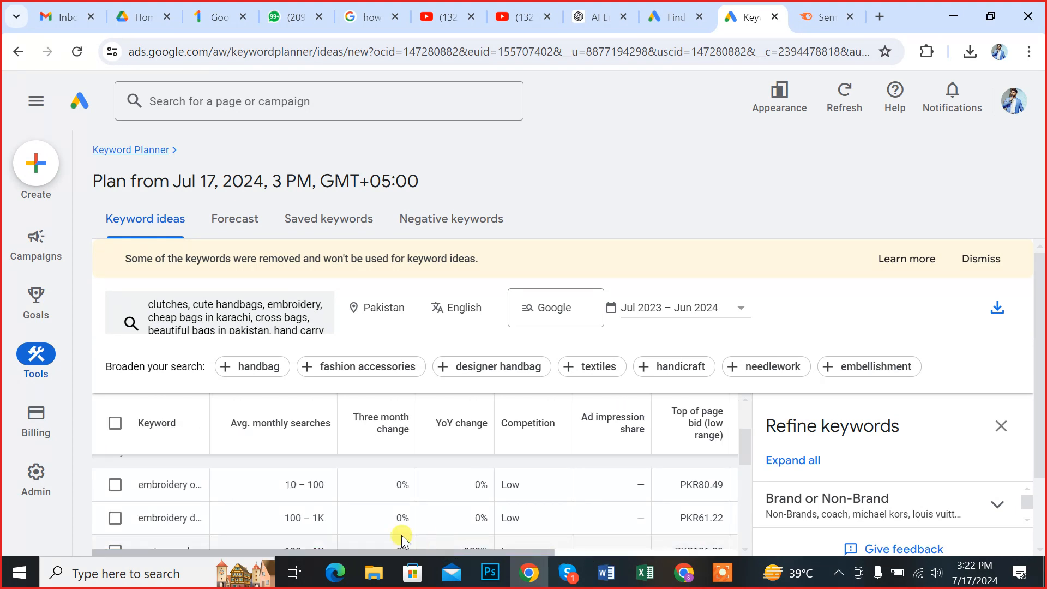
Widen the Keyword column to show full keyword names and look through the listed ideas and their monthly searches.
drag(746, 445, 583, 467)
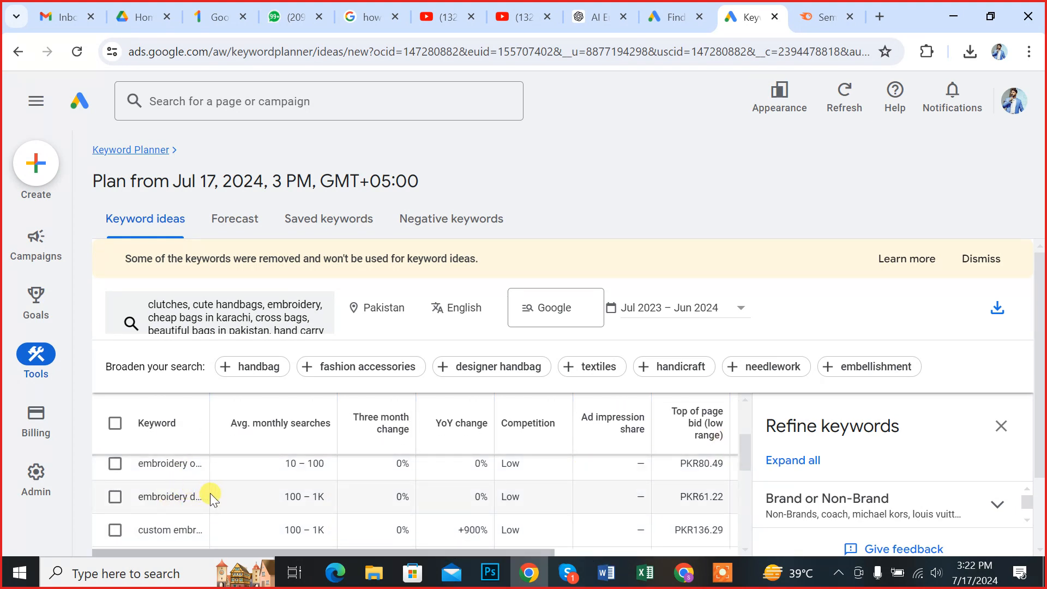
drag(209, 415, 357, 425)
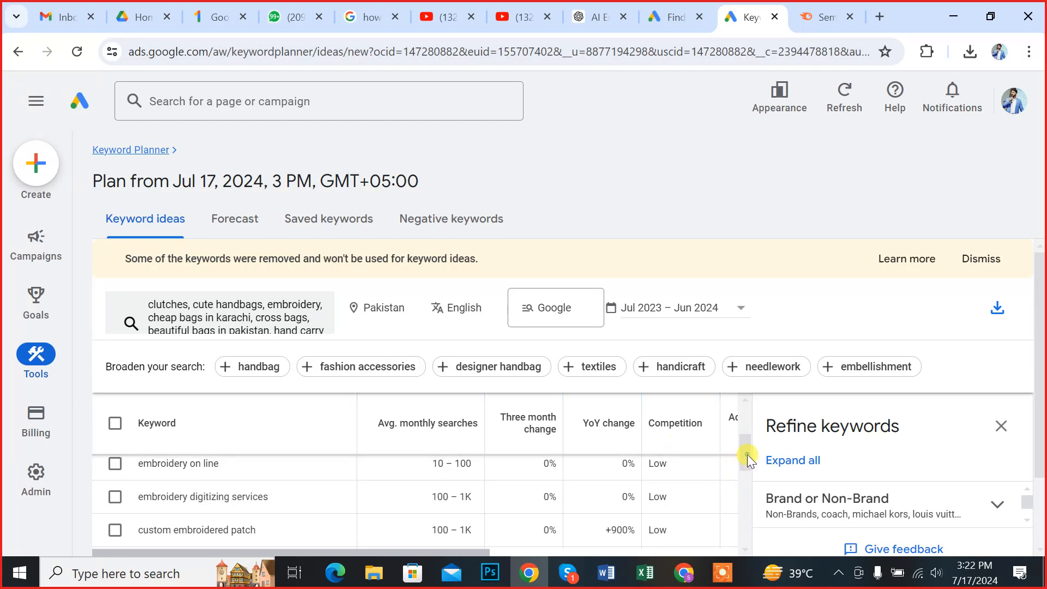
drag(746, 453, 733, 481)
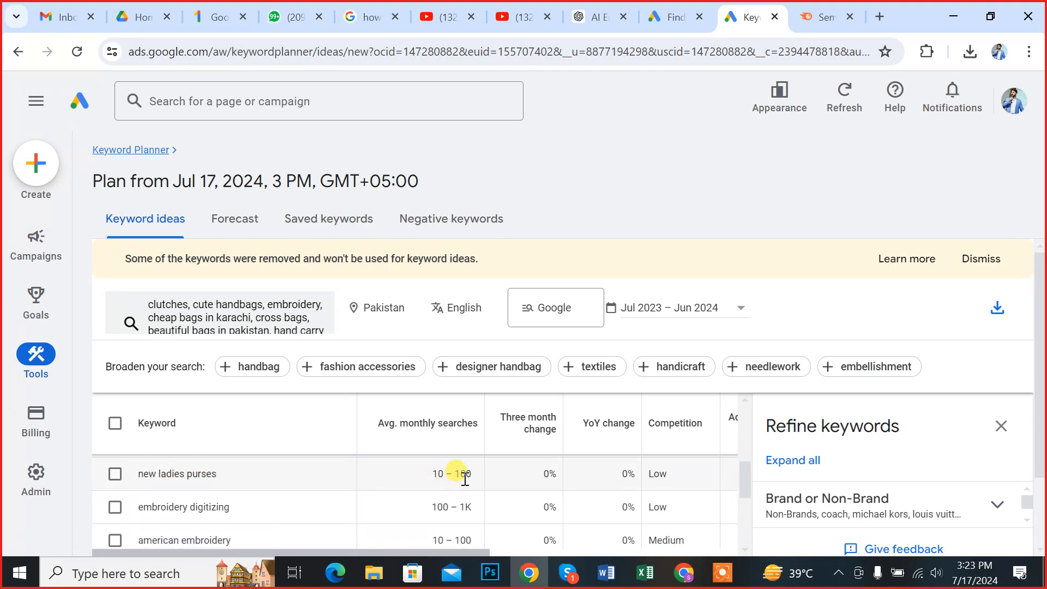
drag(747, 480, 757, 403)
Return to the Discover new keywords form and enter the seed keywords "girls handbags", "clutches" and "kids bags".
click(18, 51)
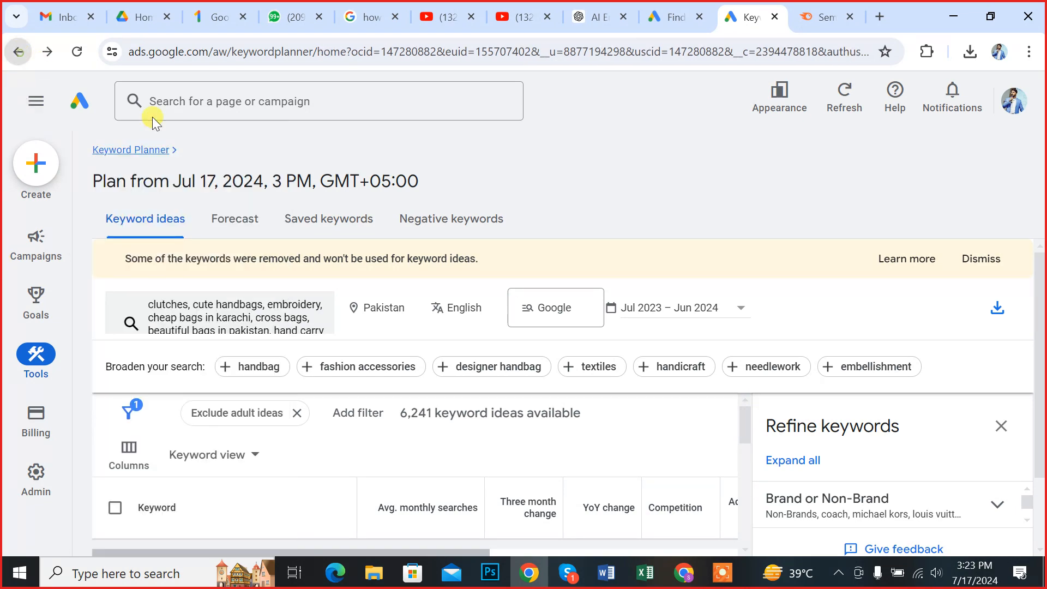
click(262, 322)
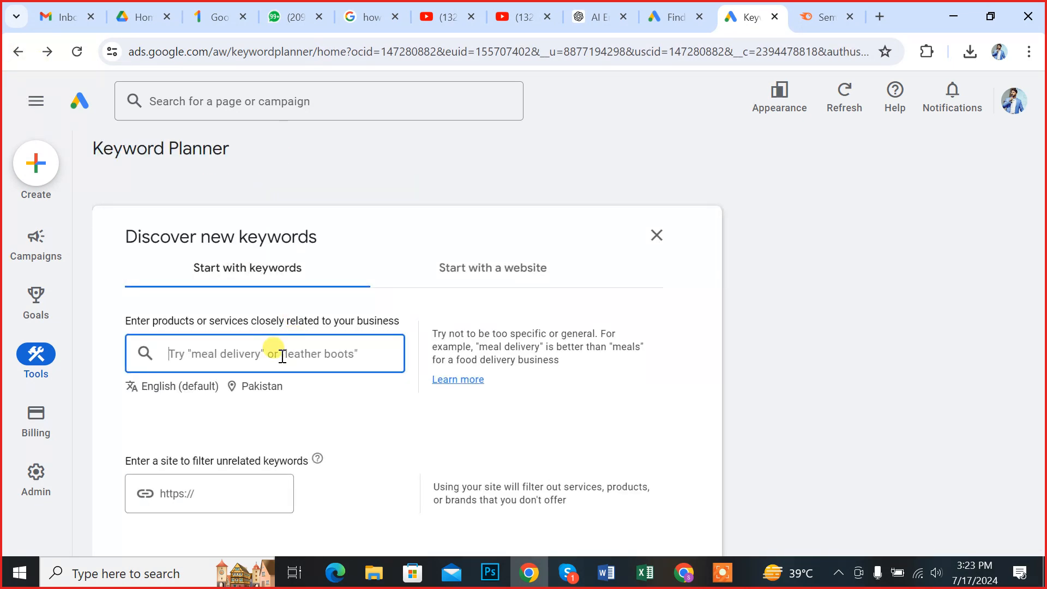
text(girls handbags)
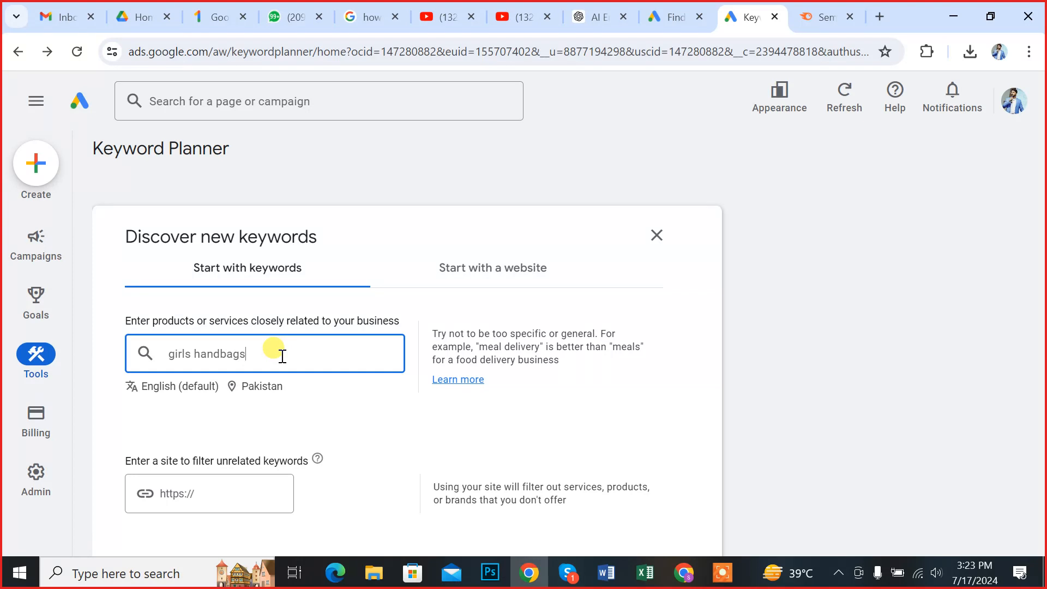
key(Return)
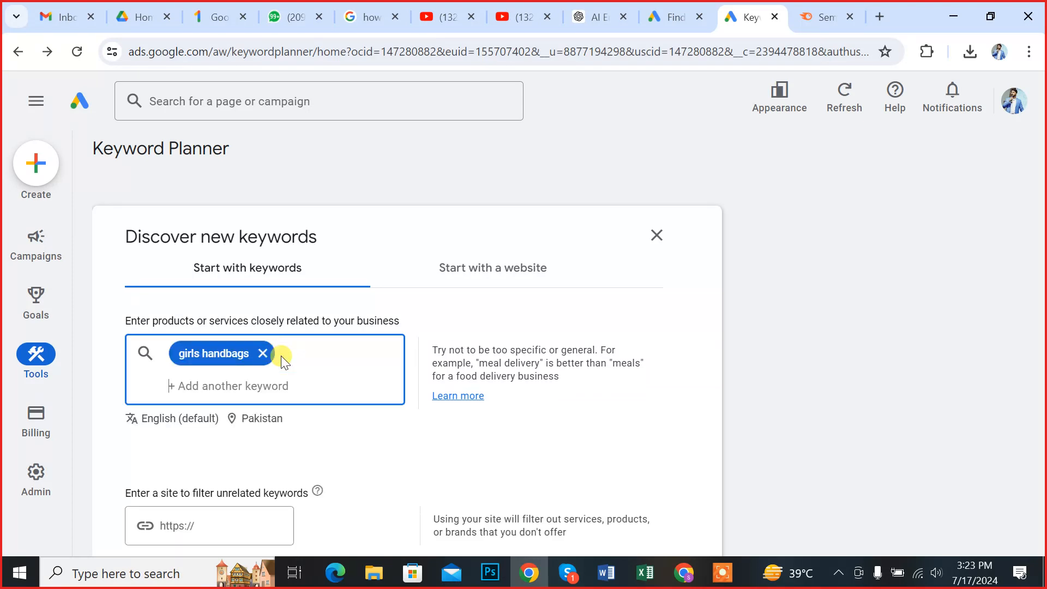
text(clutches)
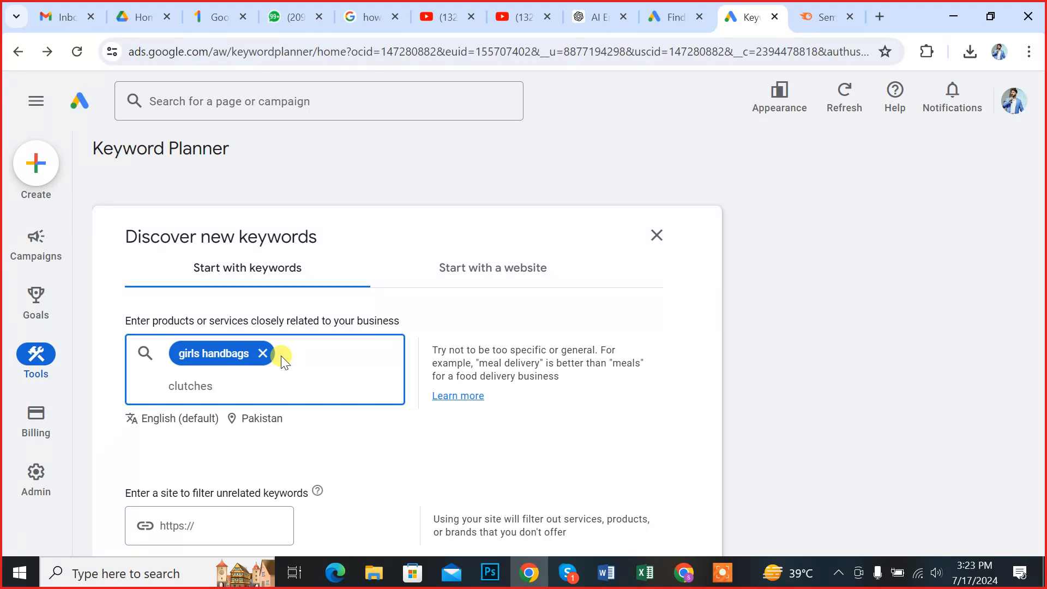
key(Return)
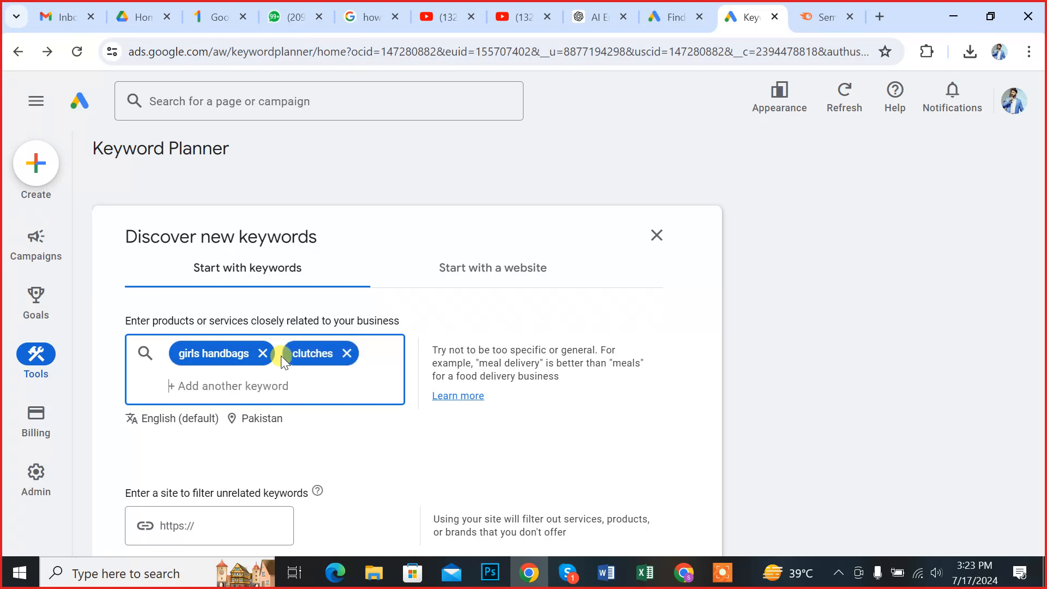
text(kids bags)
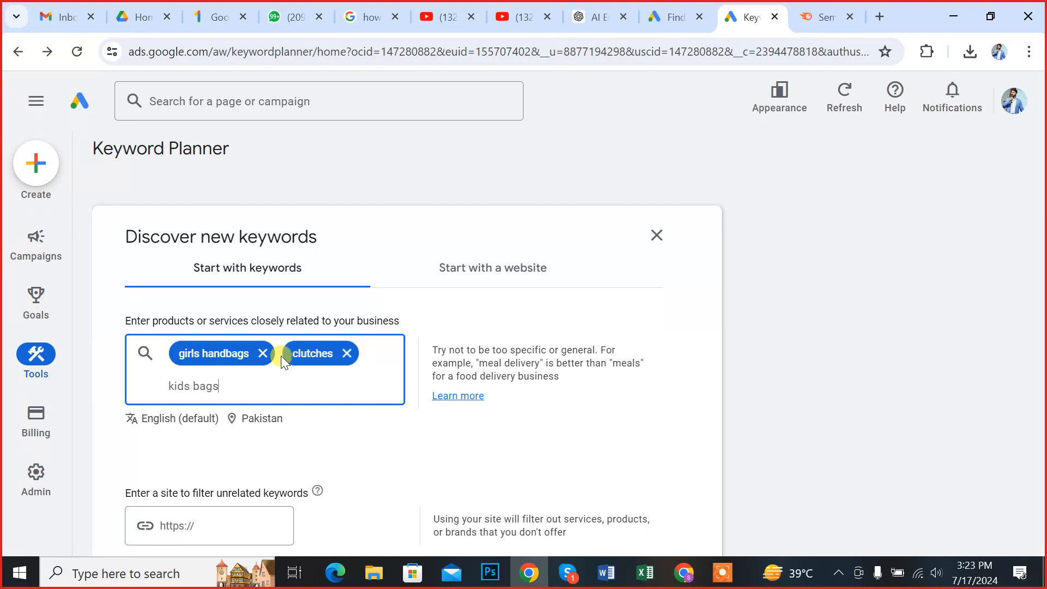
key(Return)
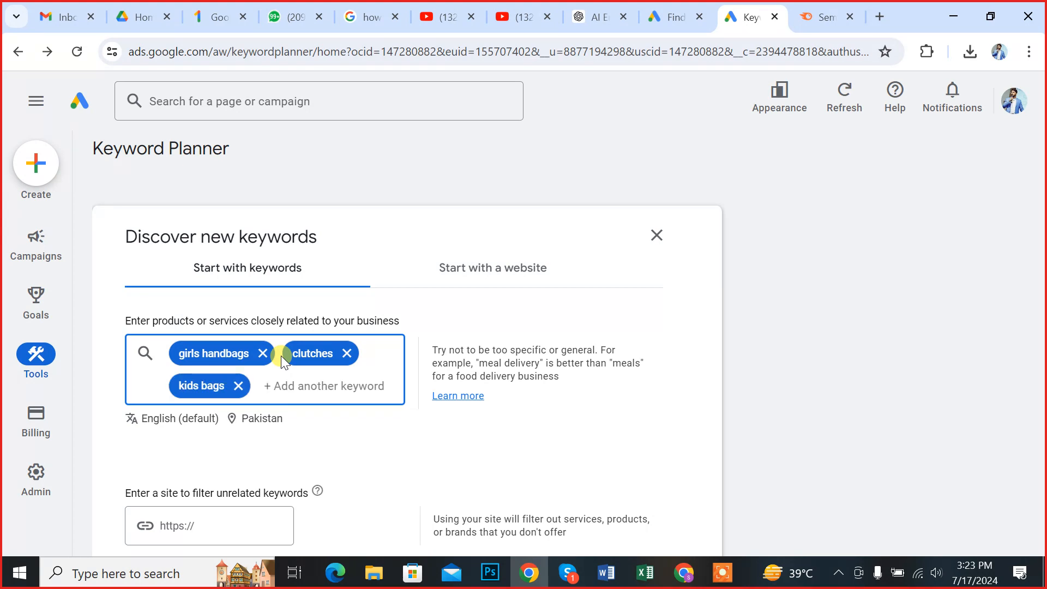
Add "branded hand bags" as another seed keyword.
text(bra)
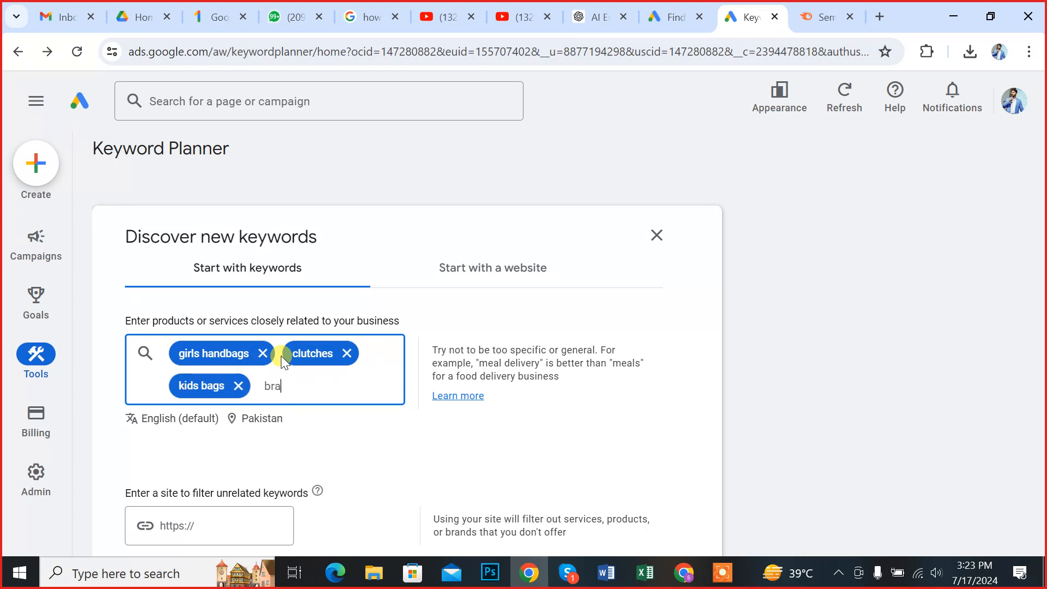
text(nded bags)
key(ctrl+Left)
text(hand)
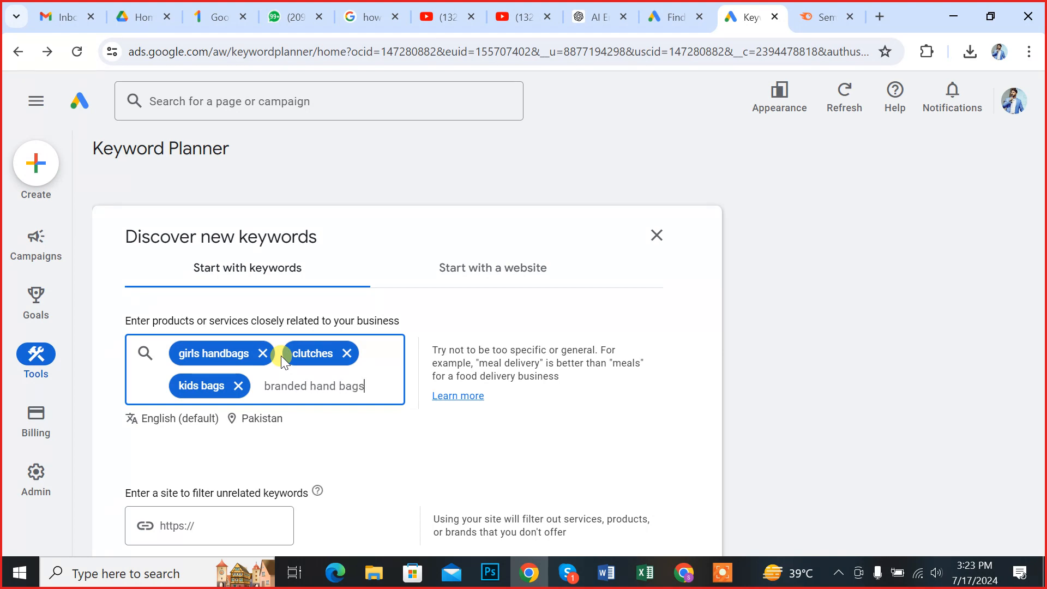
key(End)
key(Return)
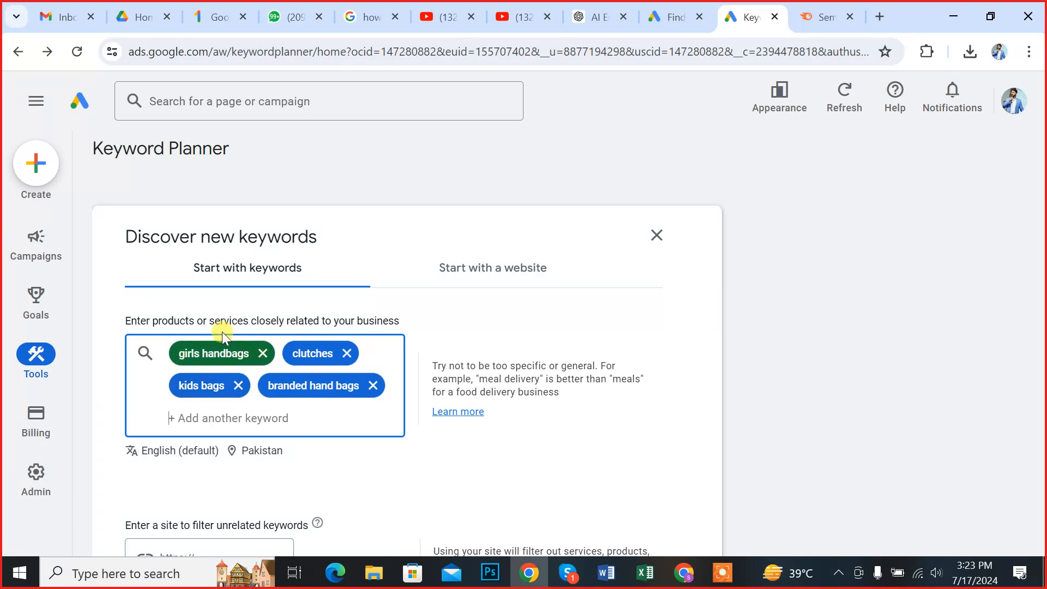
drag(129, 321, 416, 316)
click(415, 319)
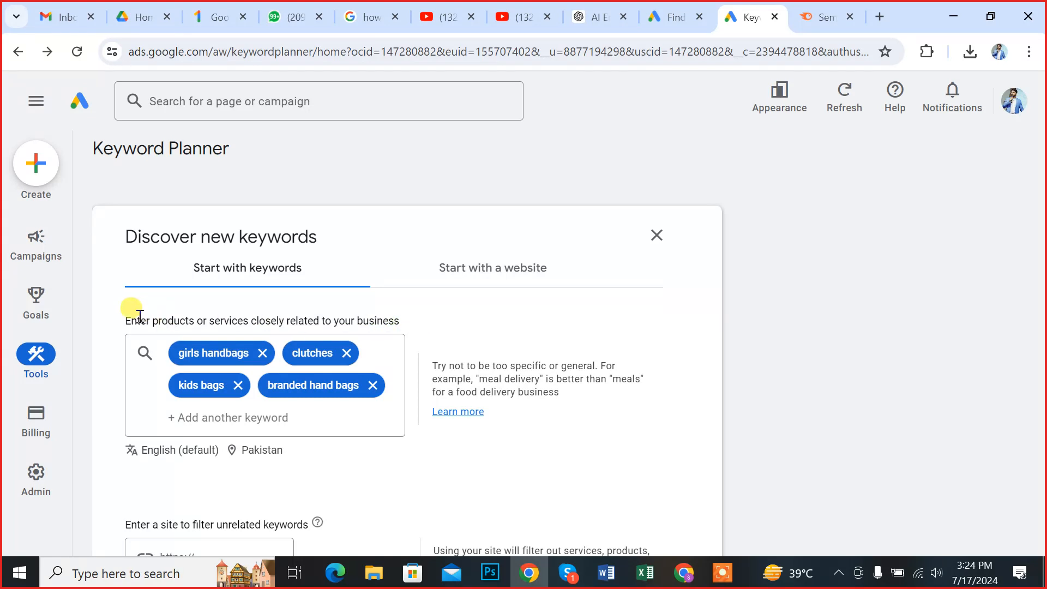
drag(140, 317, 411, 330)
click(420, 330)
click(225, 355)
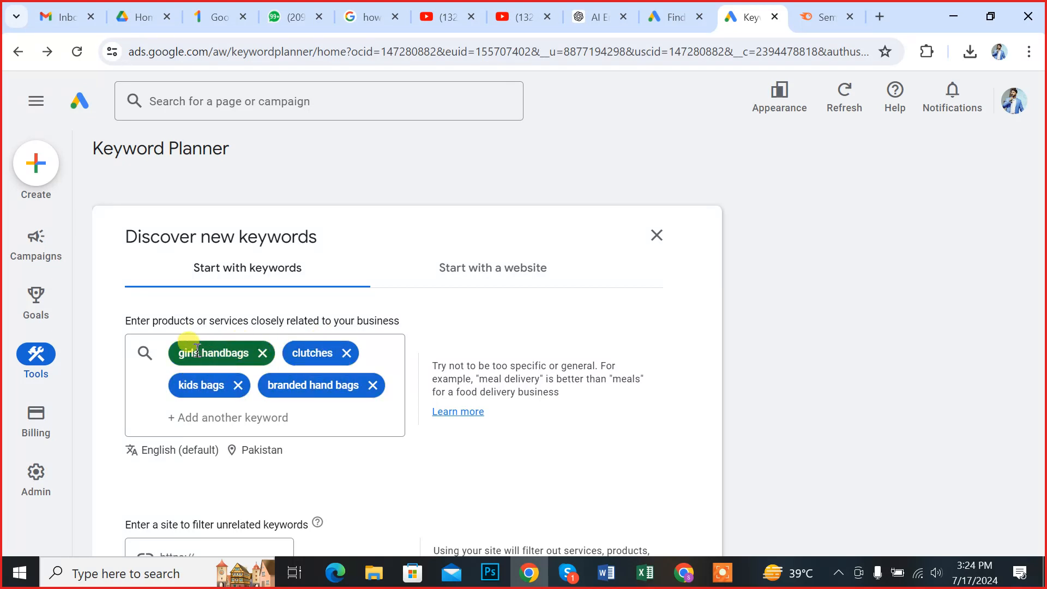
scroll(229, 403, down, 5)
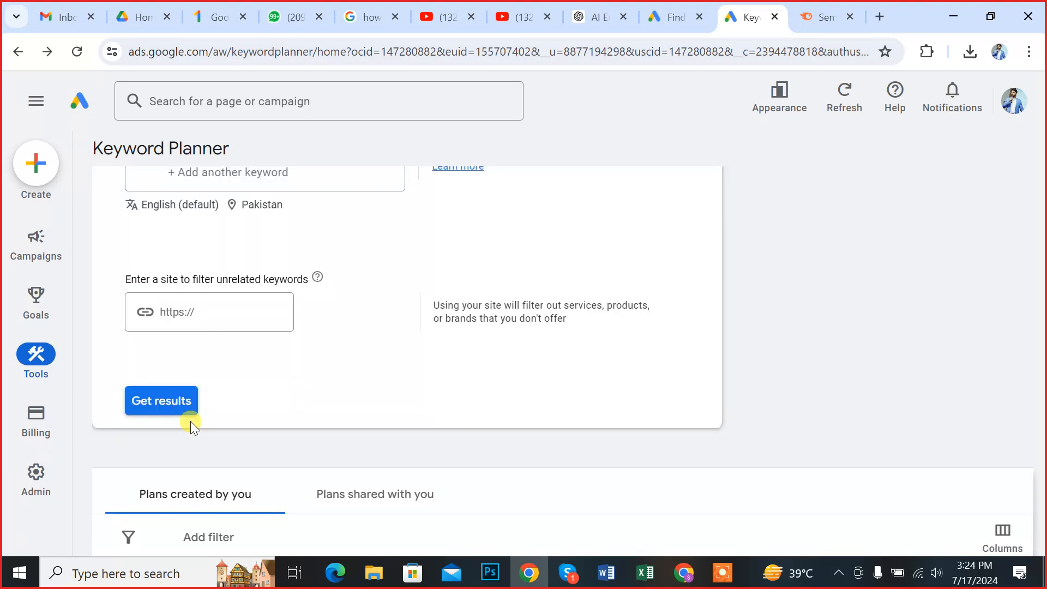
scroll(218, 379, up, 5)
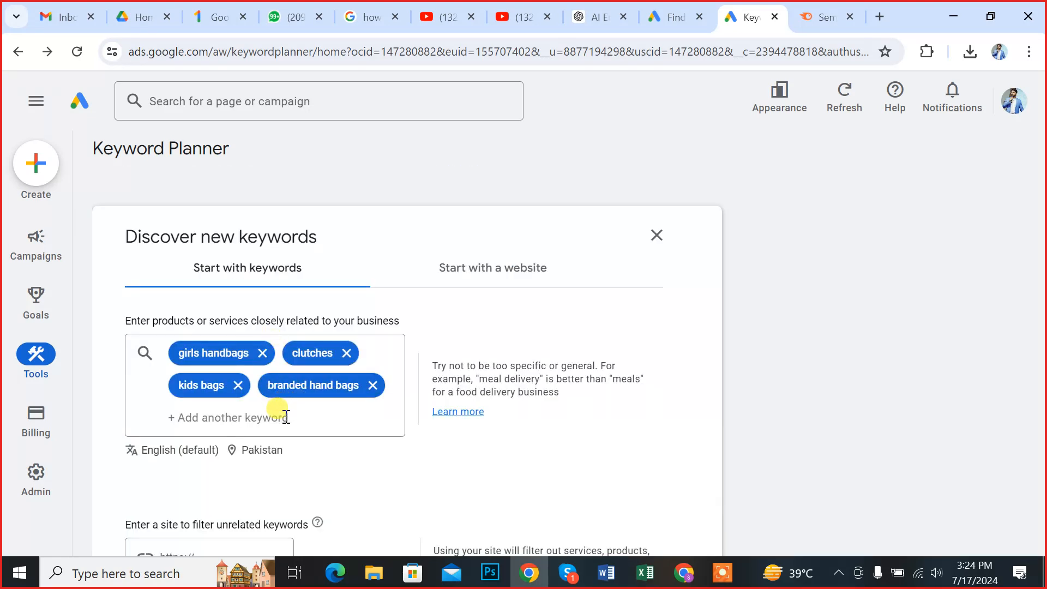
Add "school bags" as a further seed keyword and get the keyword results.
click(285, 417)
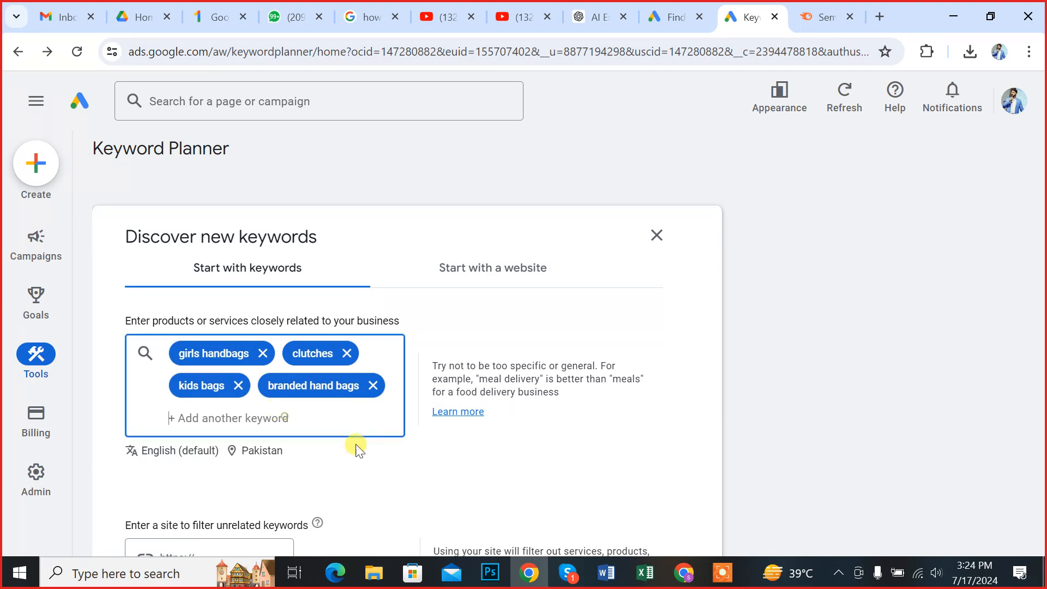
text(school)
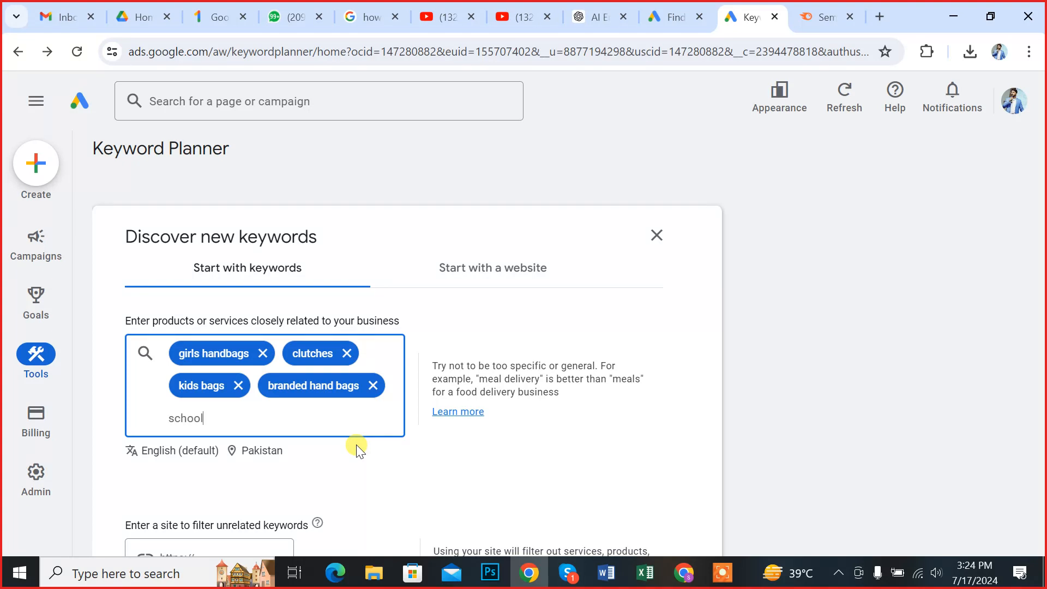
text( bags)
key(Return)
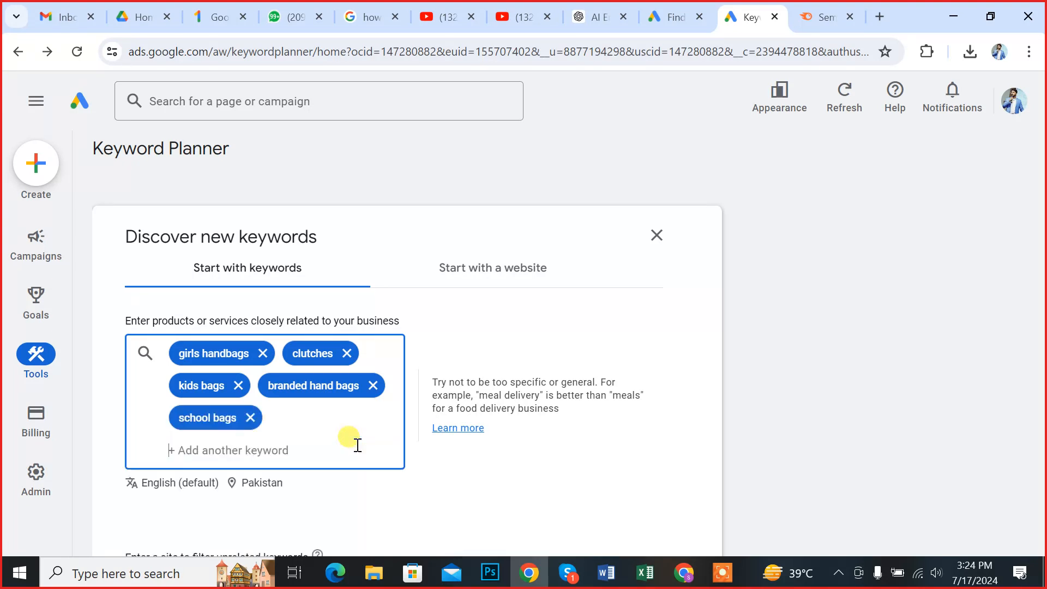
scroll(249, 349, down, 1)
scroll(123, 381, down, 2)
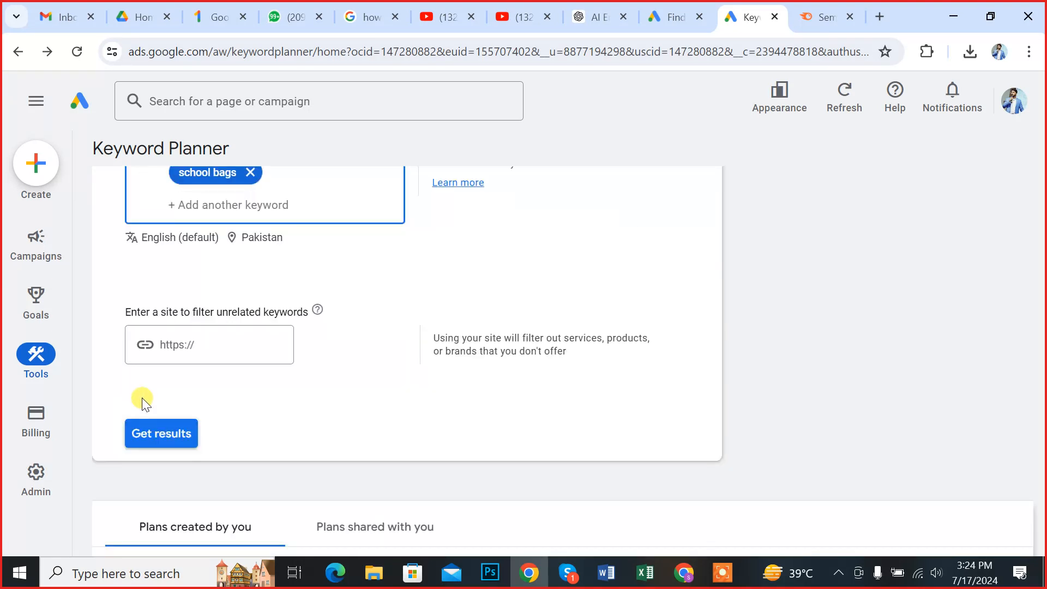
click(155, 432)
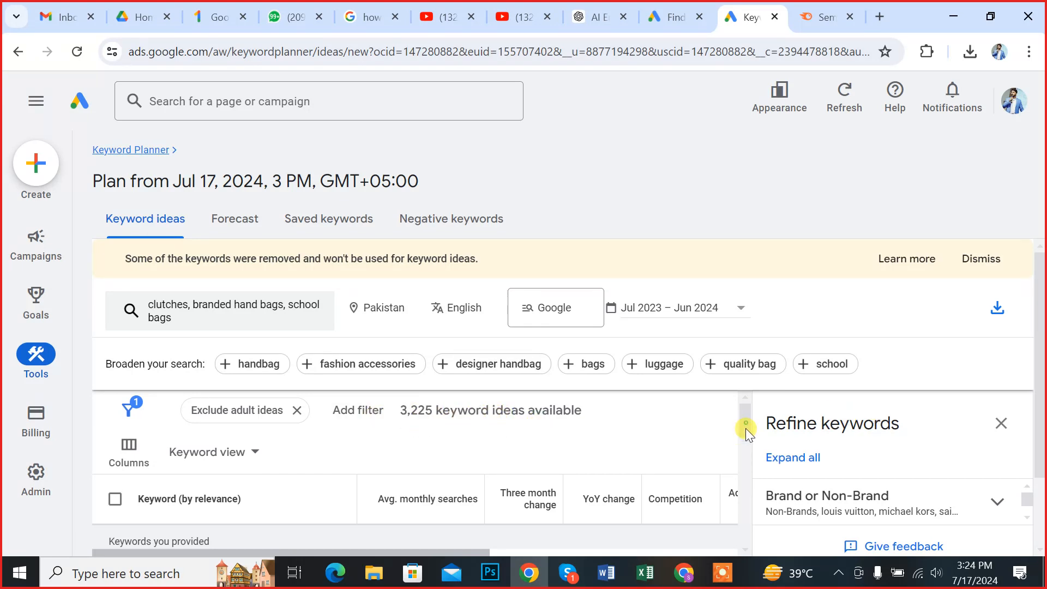
Examine the first two pages of keyword ideas, including their average monthly searches and competition.
drag(745, 427, 744, 440)
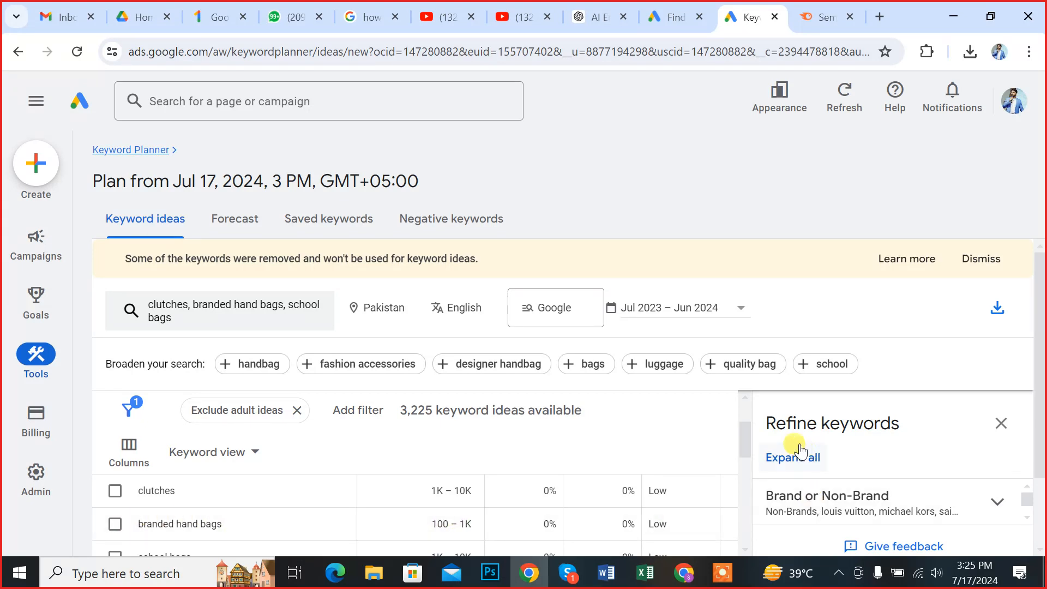
drag(744, 436, 741, 450)
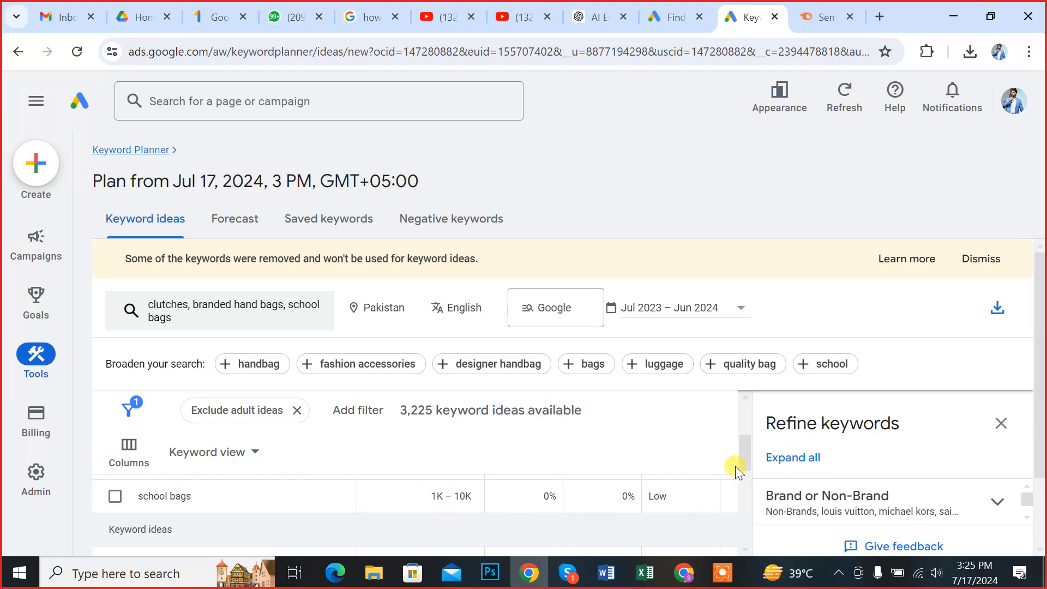
drag(743, 457, 743, 471)
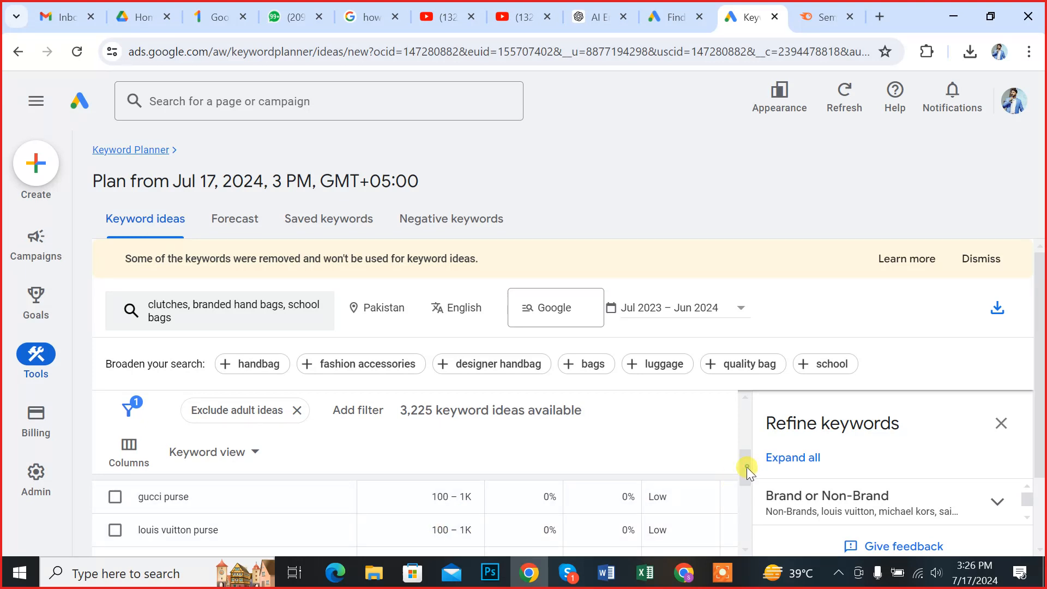
drag(747, 467, 743, 495)
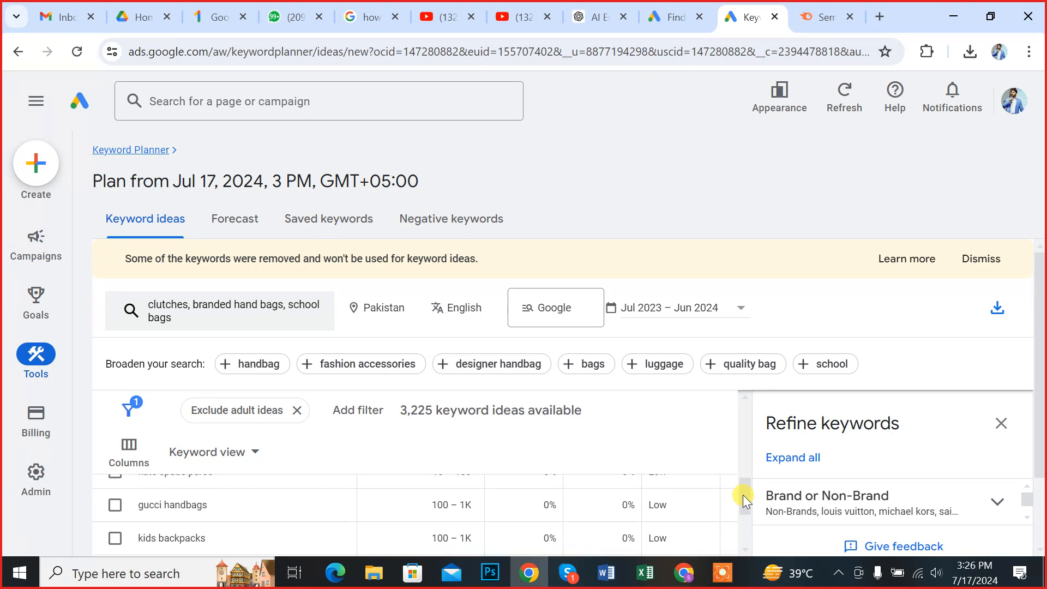
drag(742, 495, 733, 519)
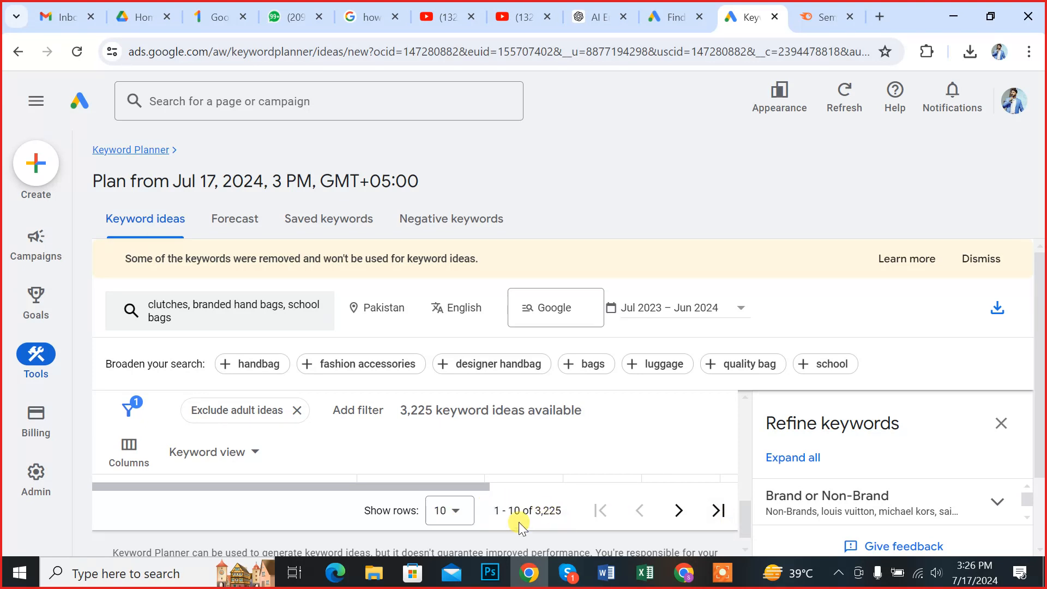
click(679, 512)
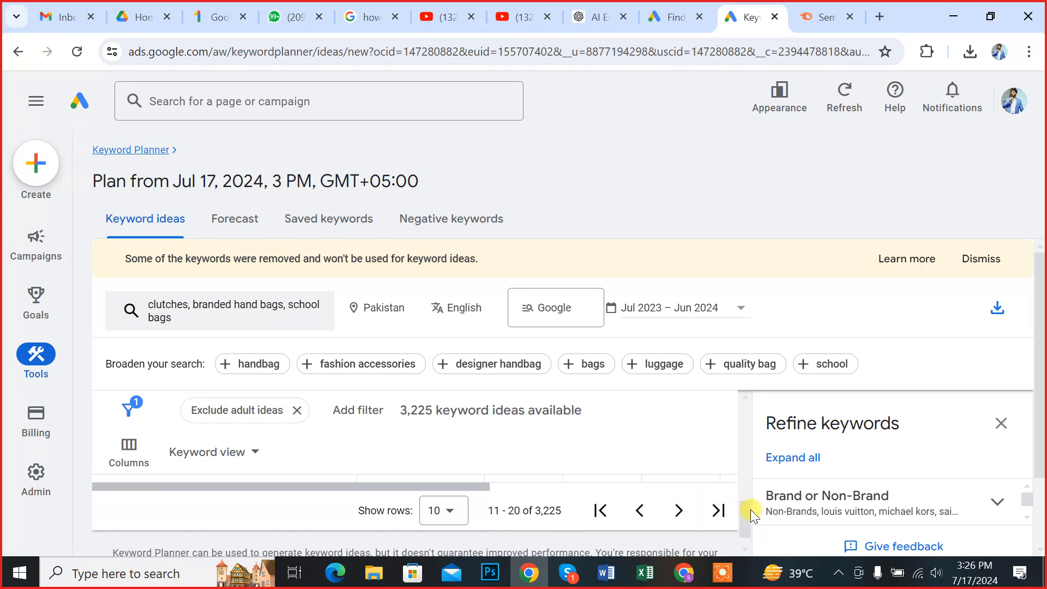
drag(751, 509, 753, 423)
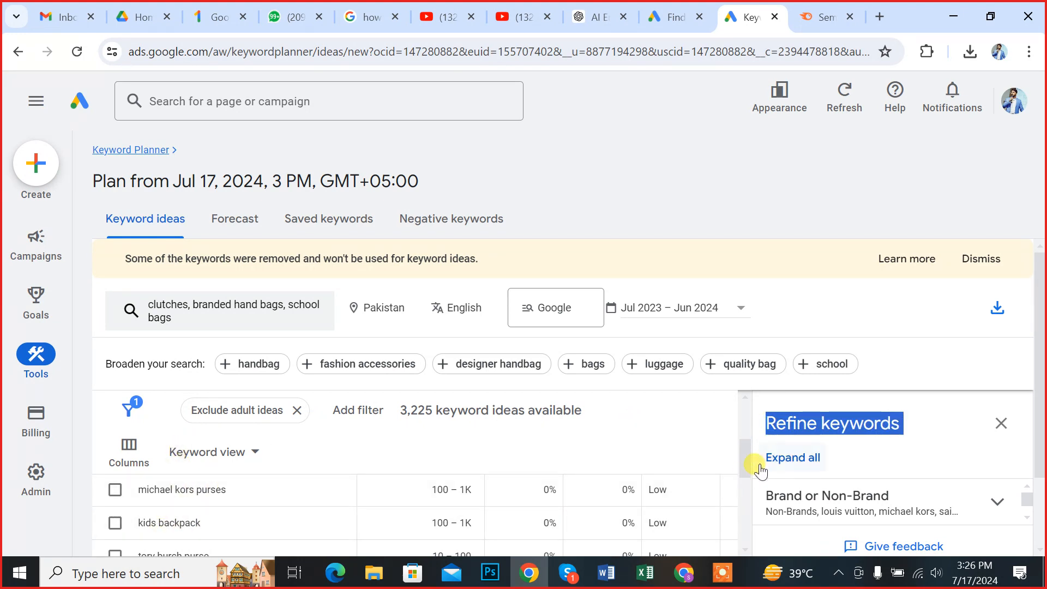
drag(747, 459, 748, 472)
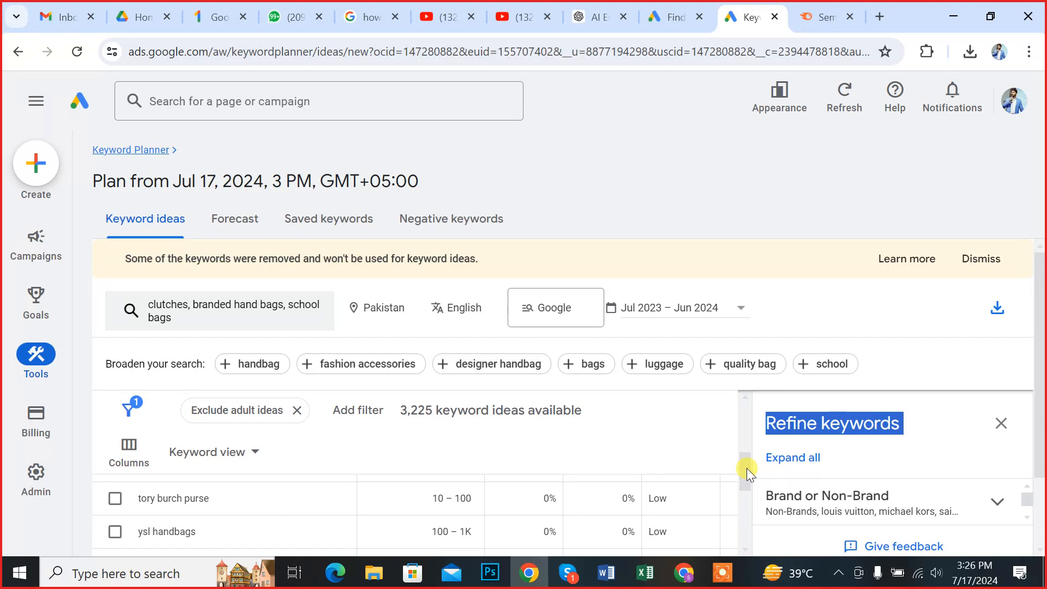
drag(747, 468, 742, 526)
drag(735, 480, 740, 435)
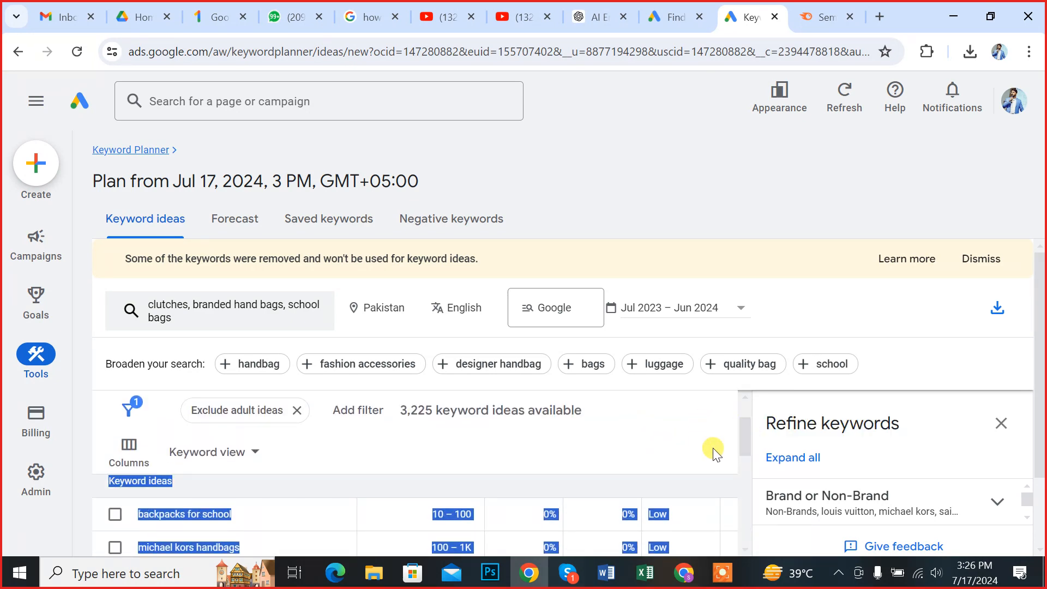
click(699, 502)
drag(742, 438, 748, 410)
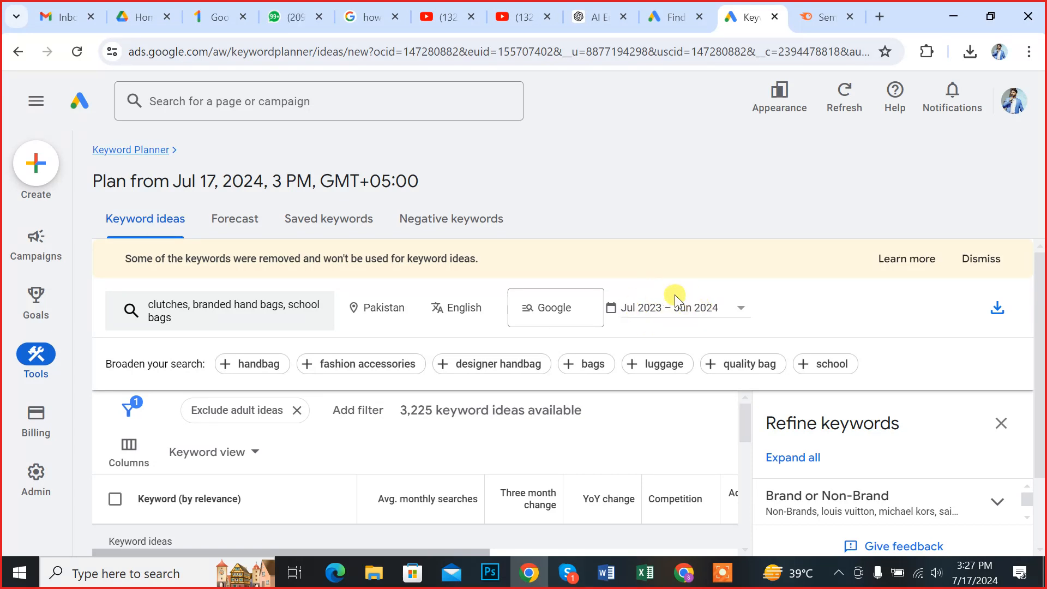
Set the date range to last month and check the monthly searches and the other available date ranges.
click(650, 309)
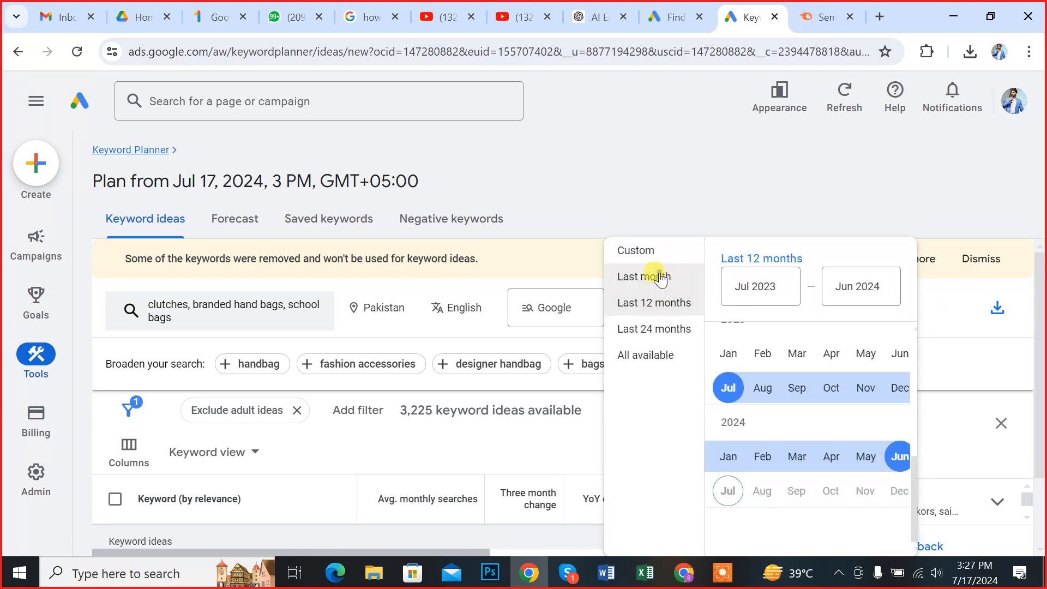
click(669, 279)
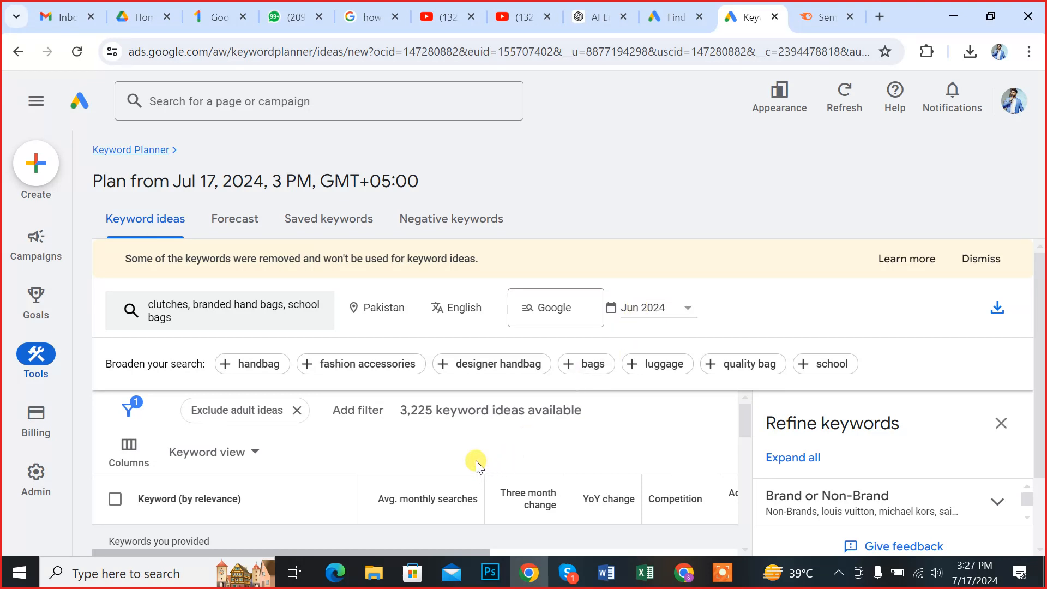
scroll(475, 460, down, 3)
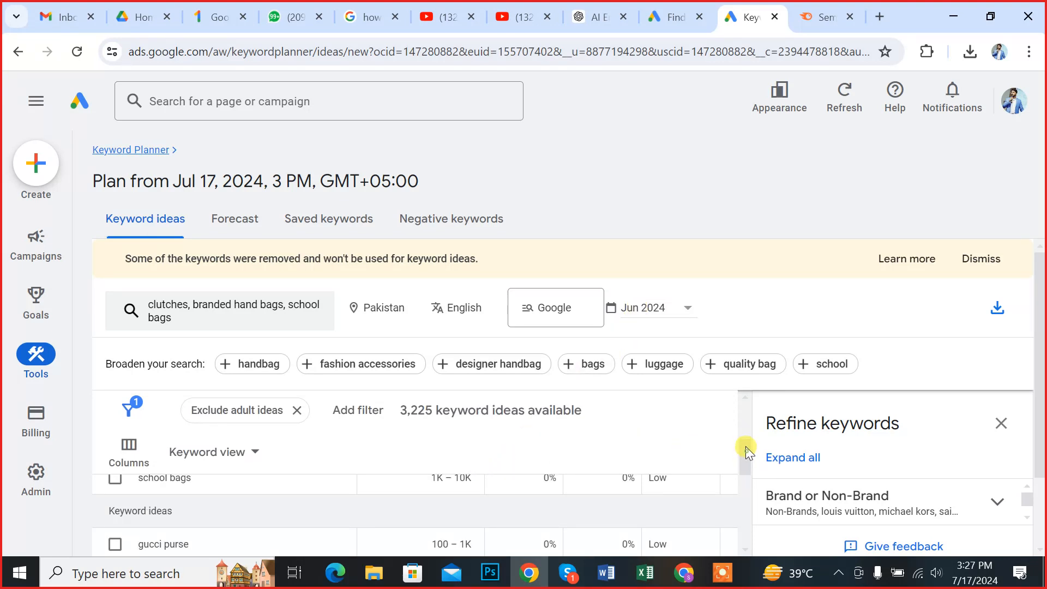
mouse_move(745, 451)
mouse_down()
mouse_move(748, 427)
mouse_move(750, 437)
mouse_up()
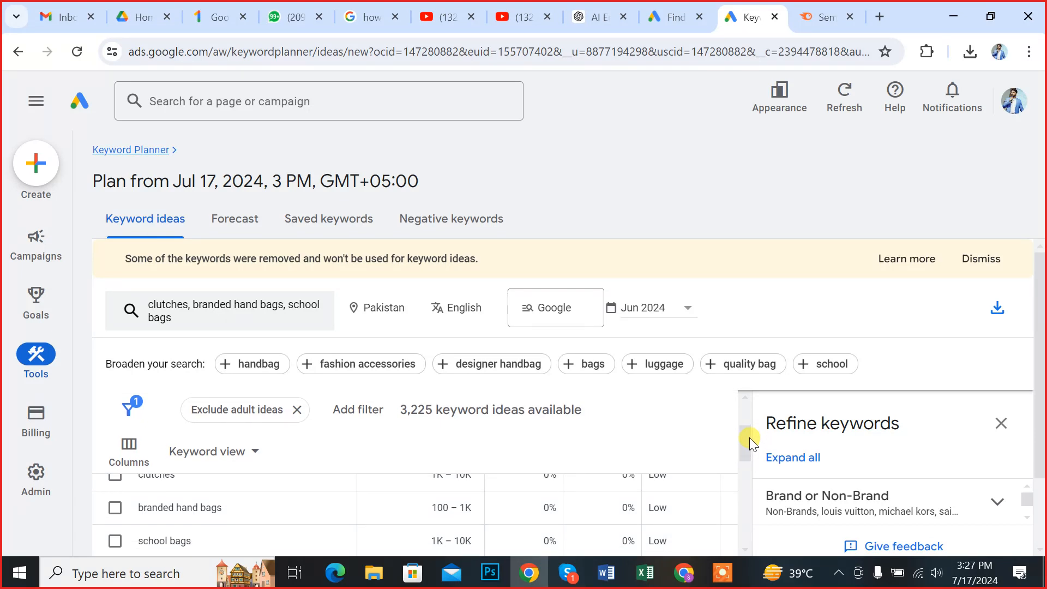
mouse_move(749, 438)
mouse_down()
mouse_move(730, 510)
mouse_move(733, 436)
mouse_up()
click(673, 308)
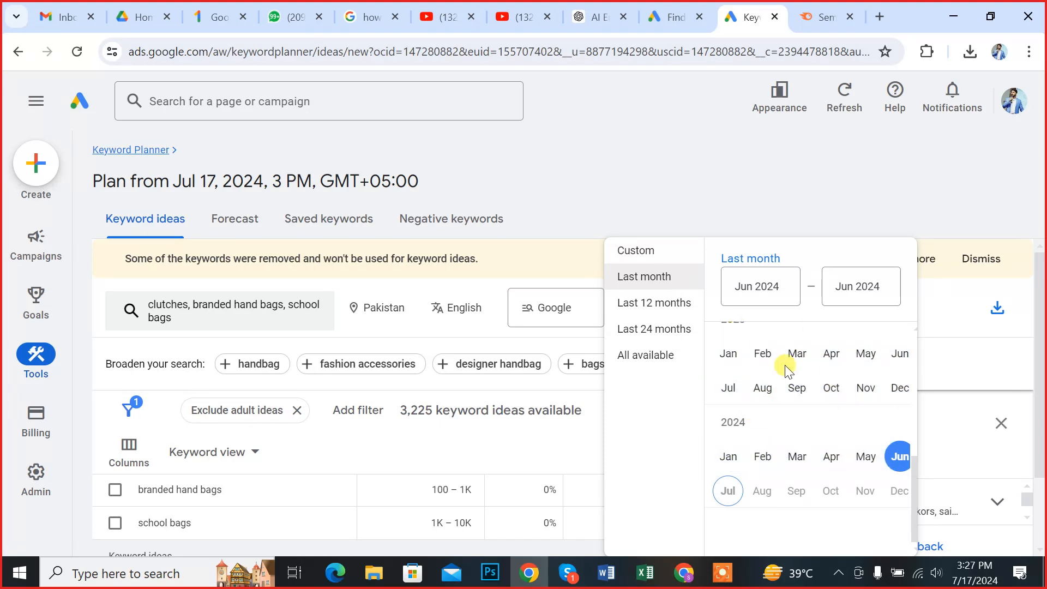
click(671, 174)
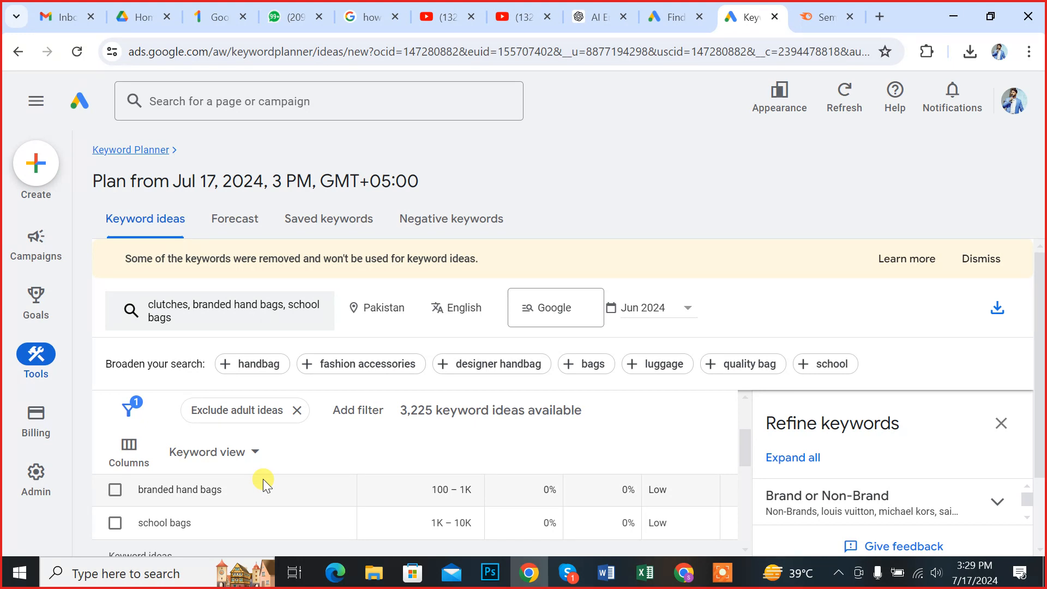
Change the target location from the whole of Pakistan to the city of Karachi, Sindh, and save it.
click(388, 314)
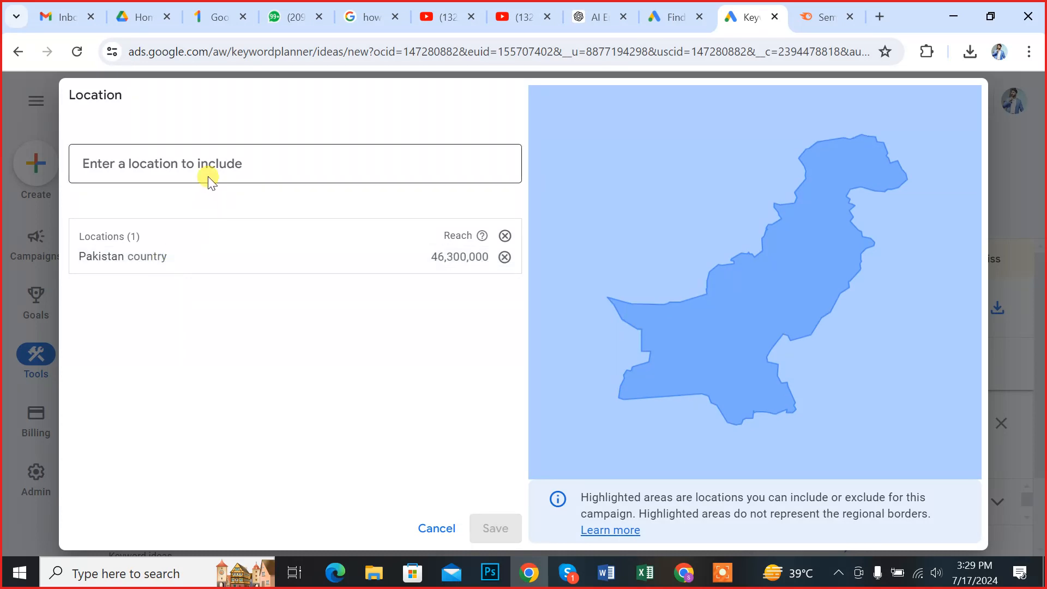
text(karachi)
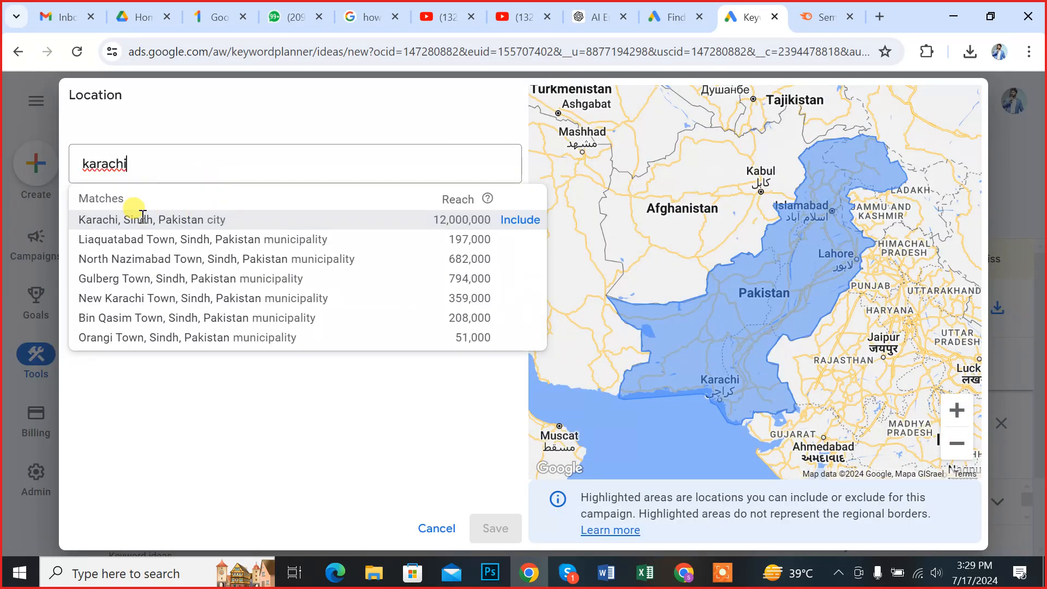
click(201, 219)
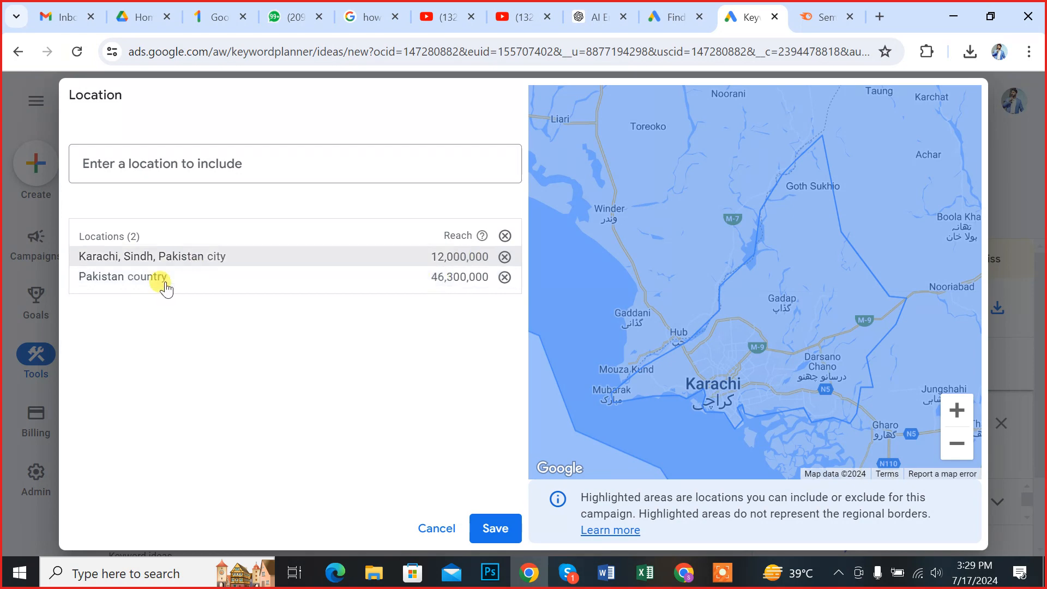
click(504, 277)
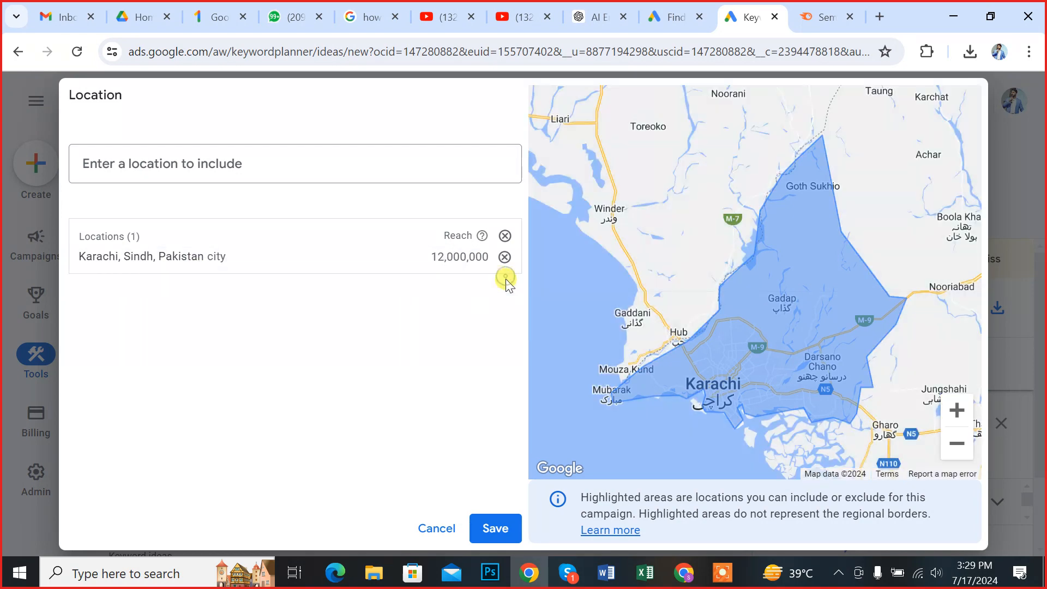
click(494, 528)
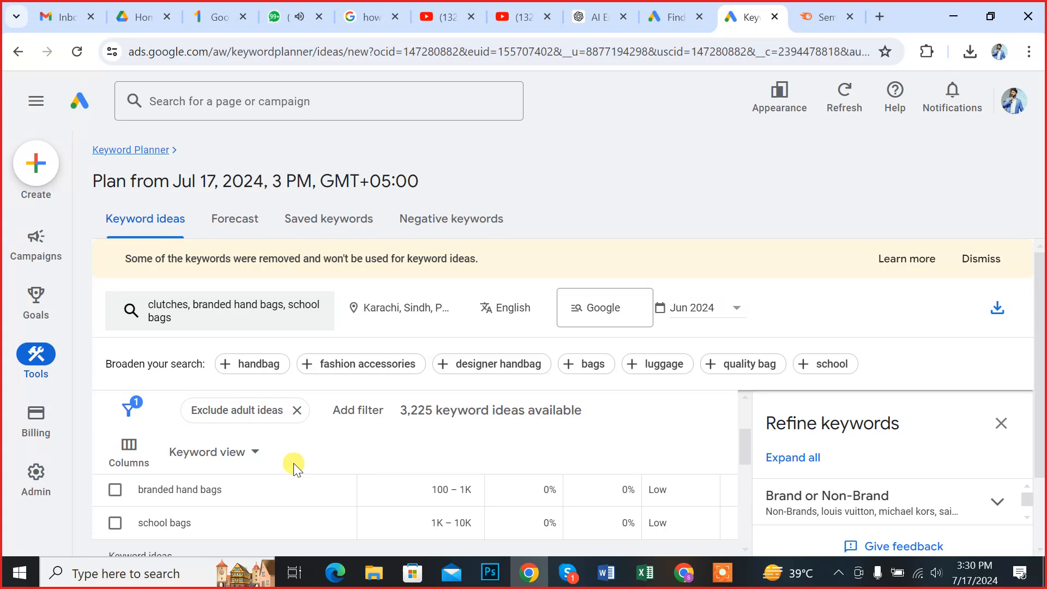
Look through the keyword ideas for Karachi and dismiss the notice about removed keywords.
scroll(303, 462, down, 5)
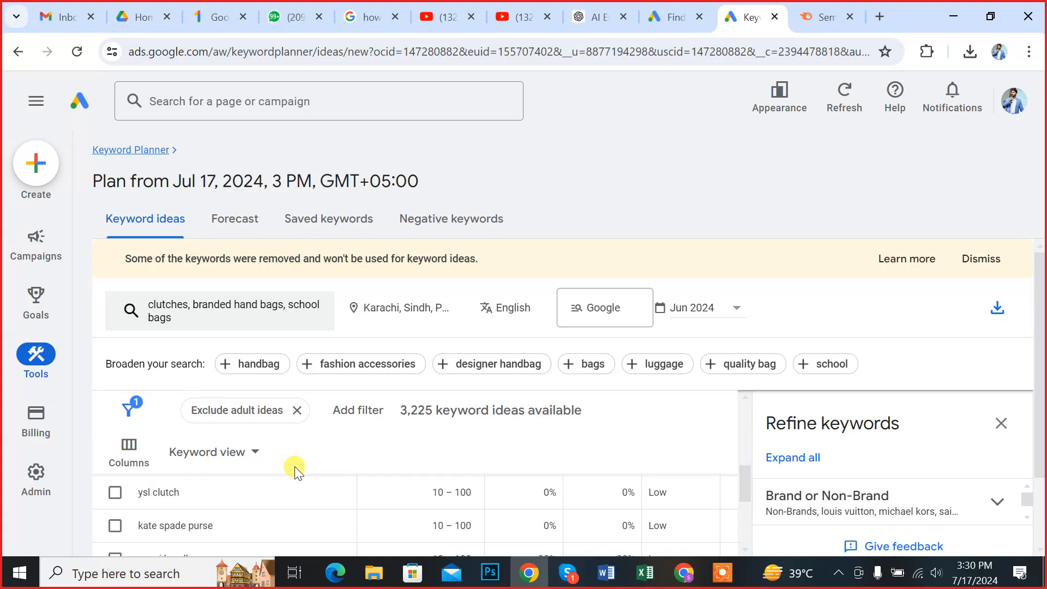
scroll(283, 477, up, 2)
scroll(294, 512, up, 3)
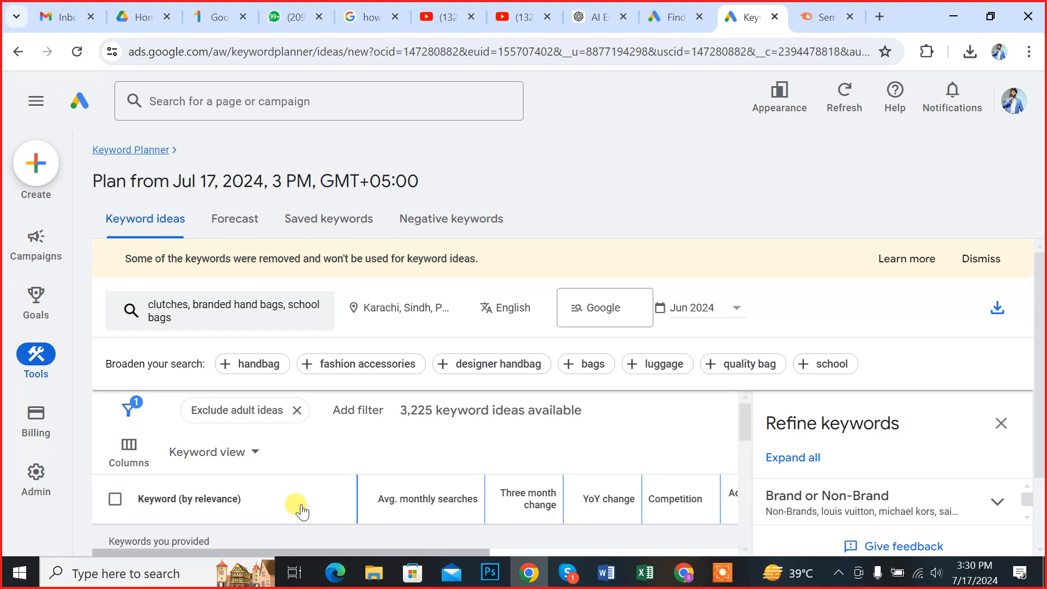
scroll(299, 505, down, 1)
drag(743, 439, 751, 397)
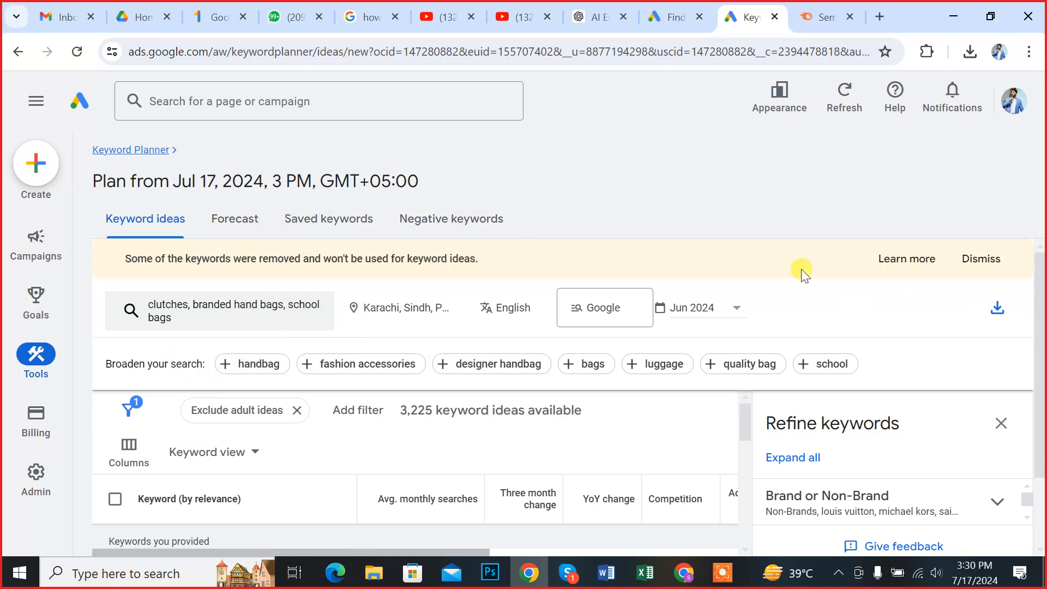
click(981, 259)
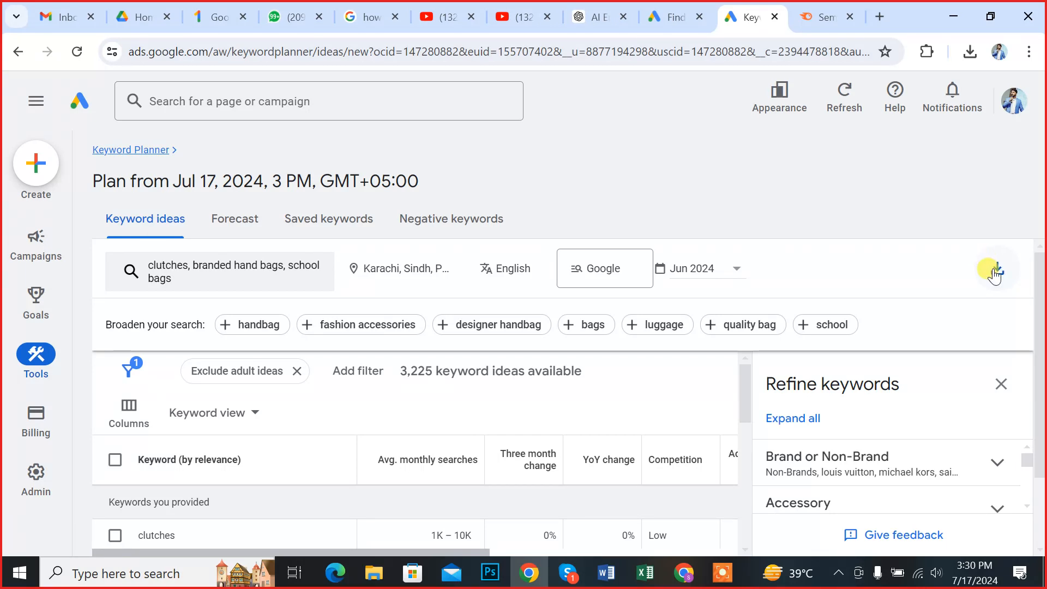
Broaden the search with the suggested keyword "quality bag", get the updated results and look through the provided keywords.
click(752, 328)
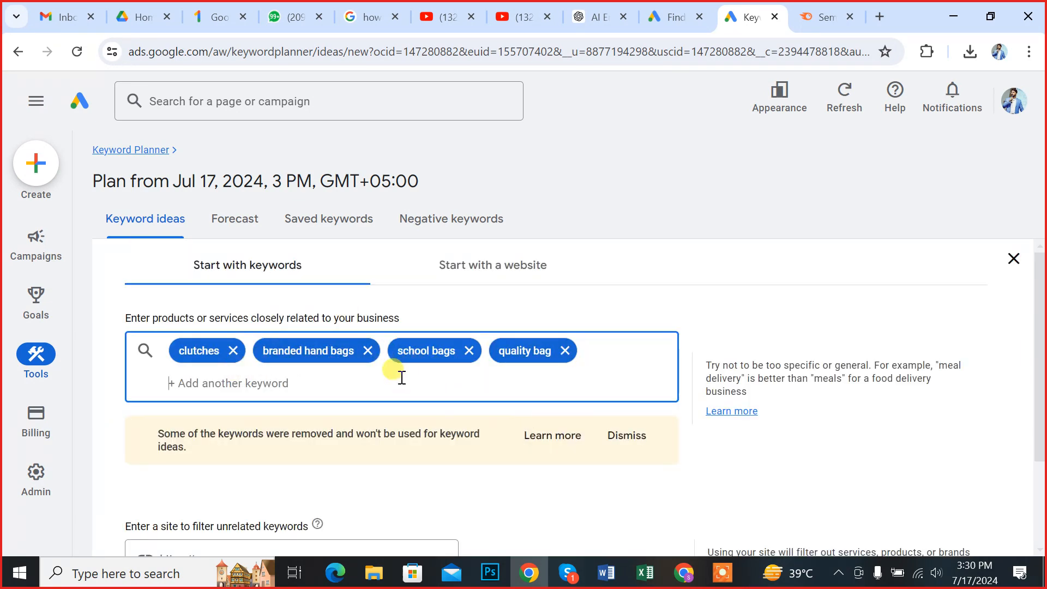
scroll(507, 399, down, 2)
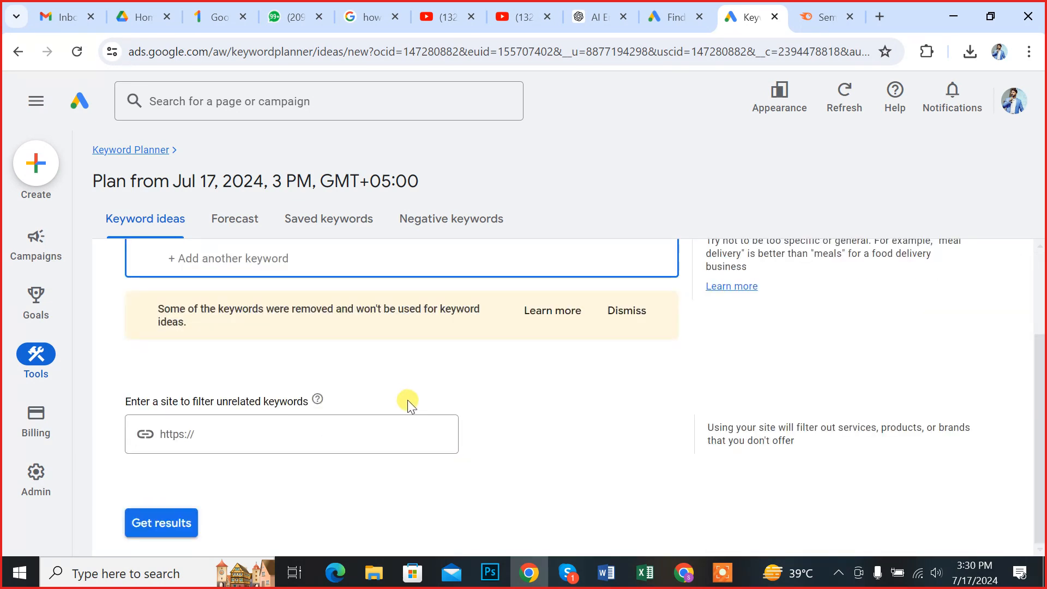
scroll(409, 403, up, 1)
scroll(409, 409, down, 1)
click(160, 524)
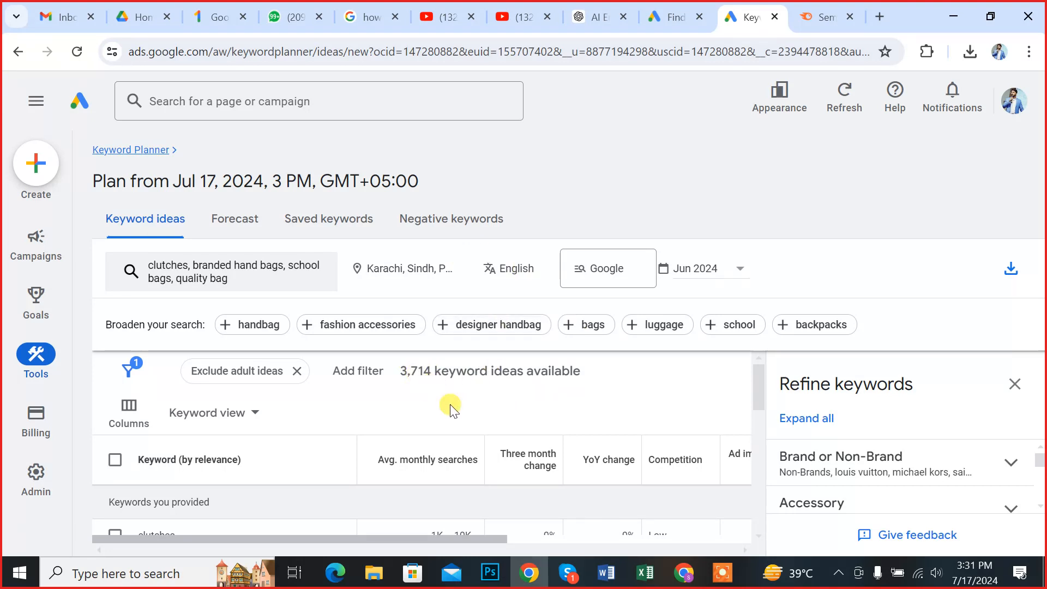
scroll(455, 408, down, 2)
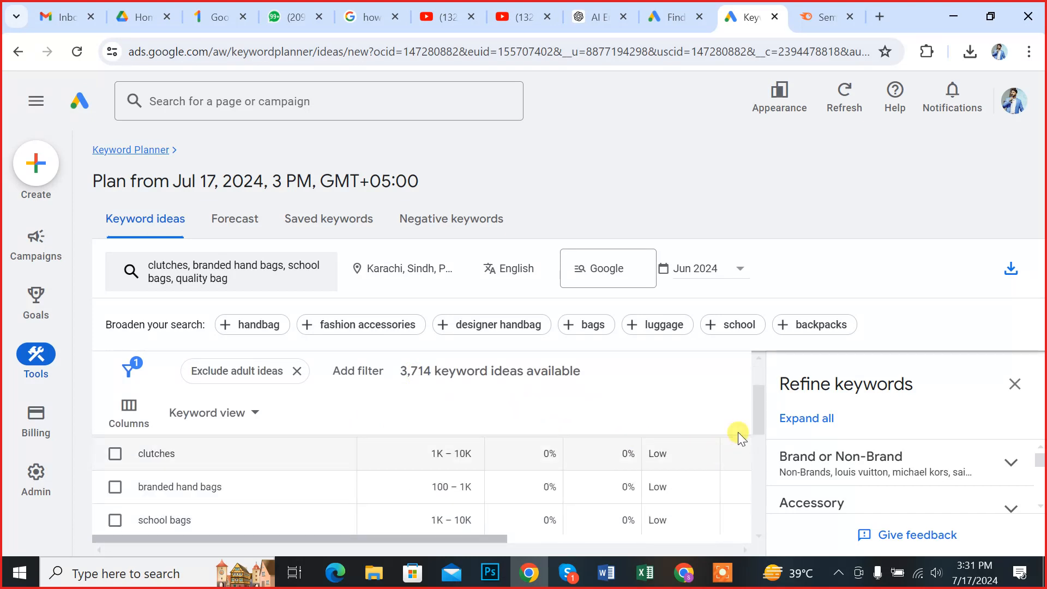
drag(758, 410, 760, 430)
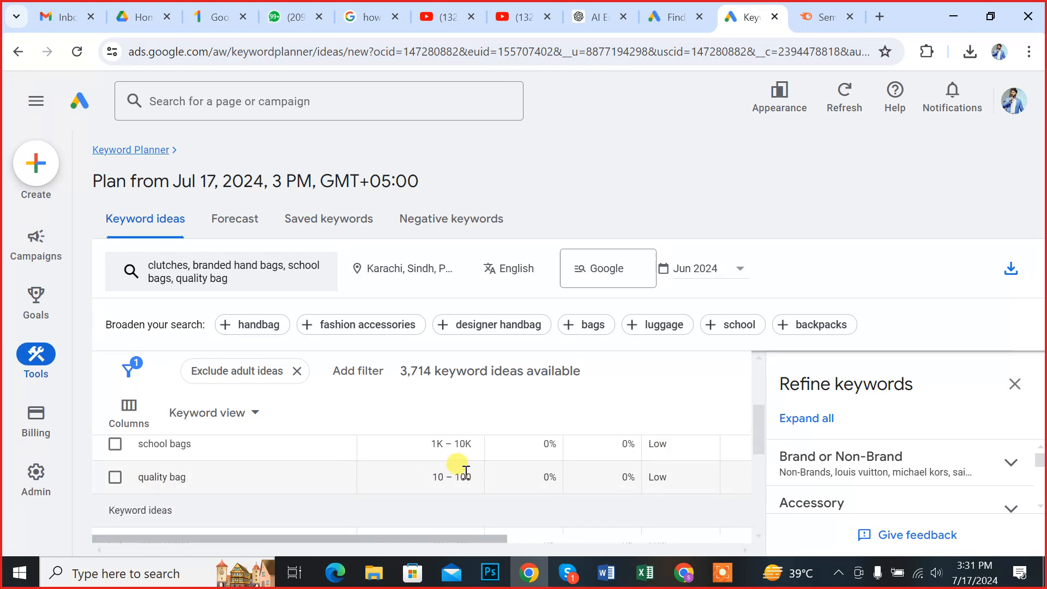
Broaden the search with the suggested keyword "fashion accessories", add "designer bags" as another keyword and get the updated results.
drag(760, 436, 787, 373)
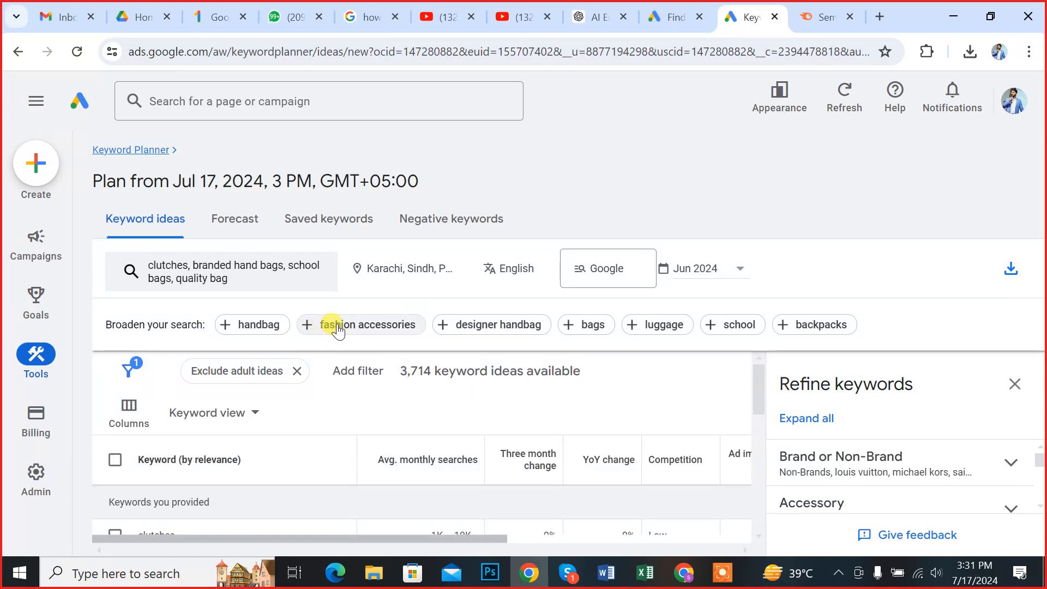
click(374, 326)
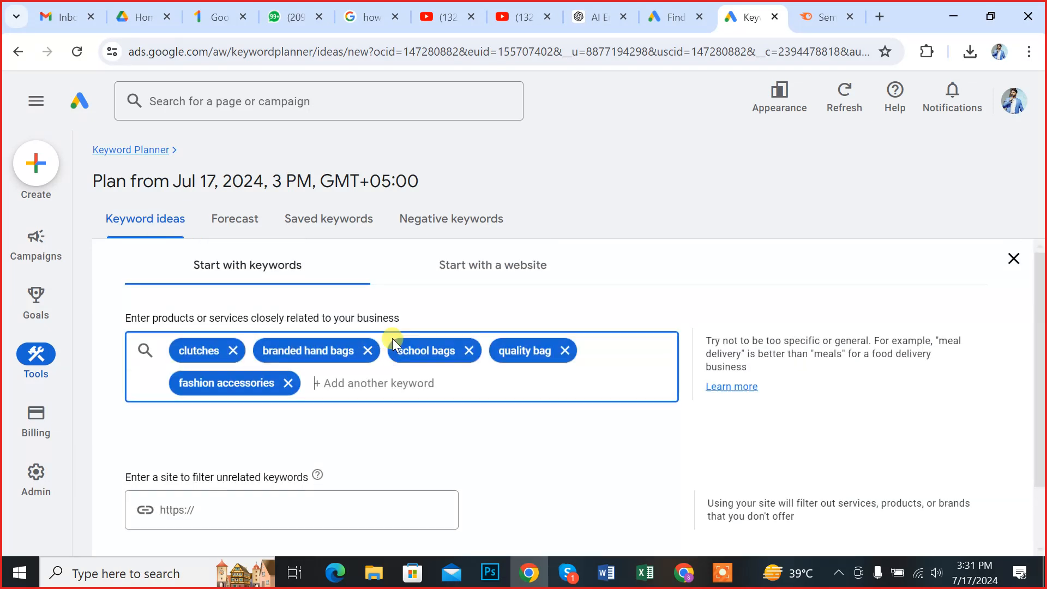
scroll(458, 413, down, 1)
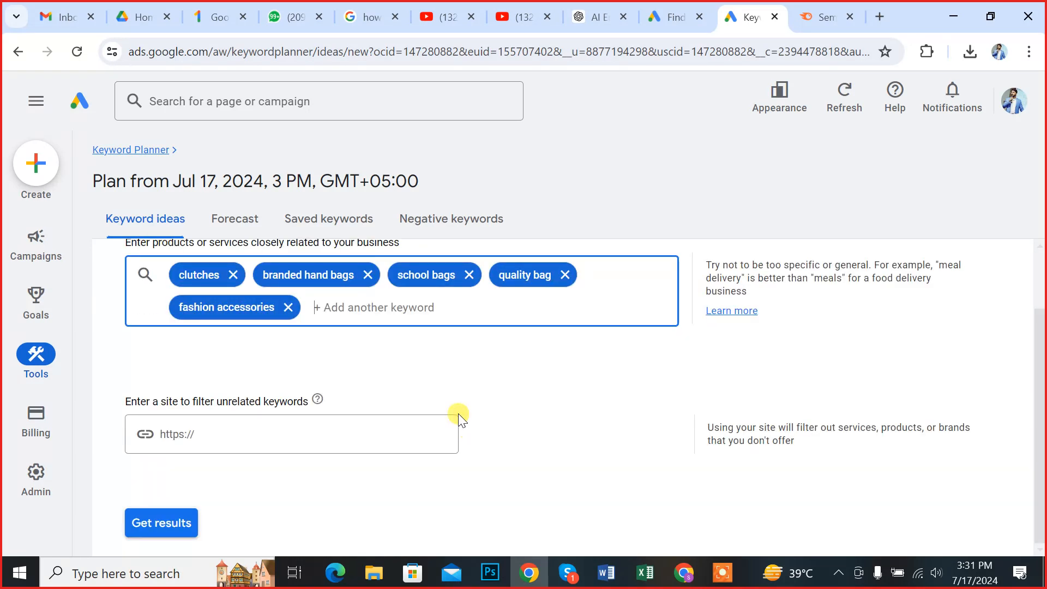
text(de)
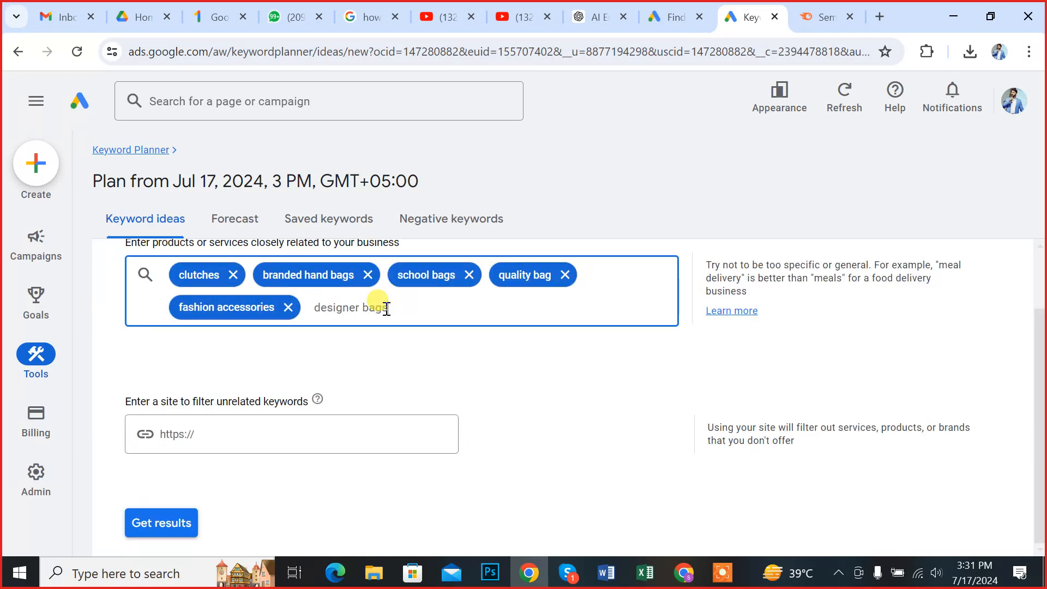
text(signer bags)
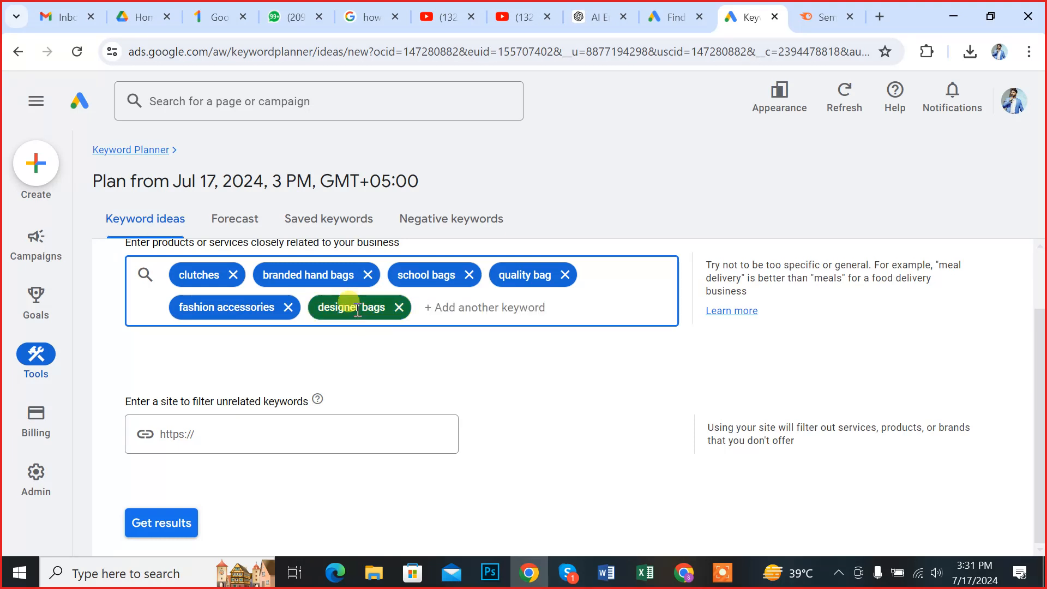
click(159, 525)
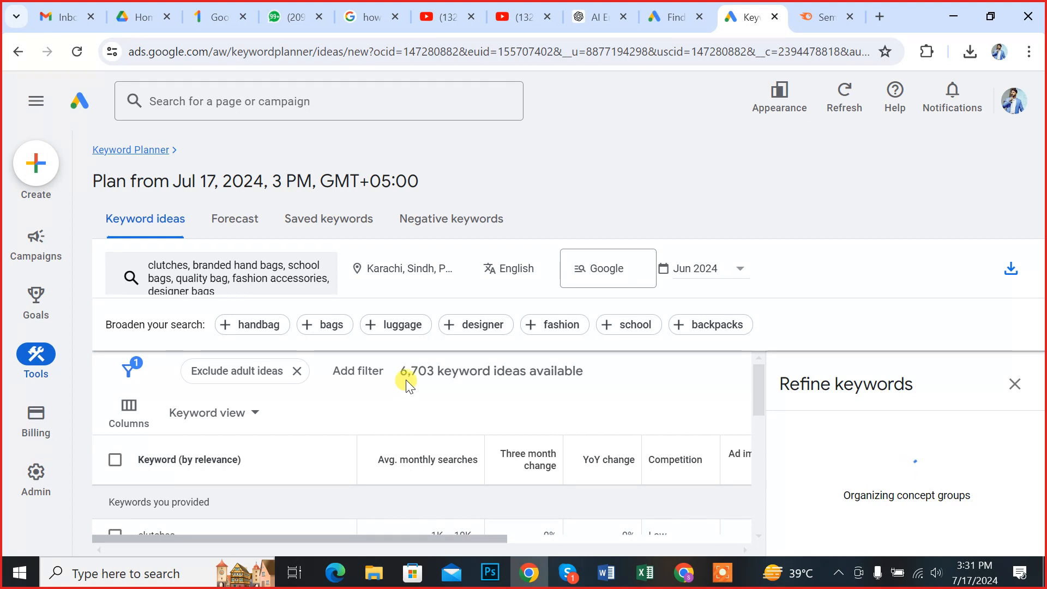
Check which filter is active on the keyword ideas and remove the "Exclude adult ideas" filter.
mouse_move(757, 394)
mouse_down()
mouse_move(748, 452)
mouse_move(743, 408)
mouse_up()
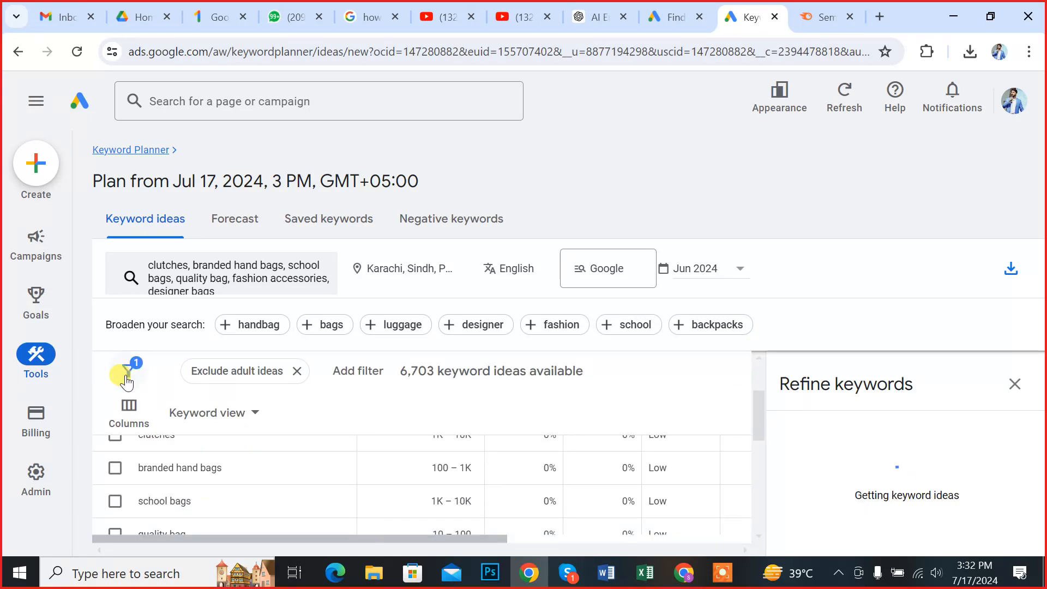
mouse_move(130, 368)
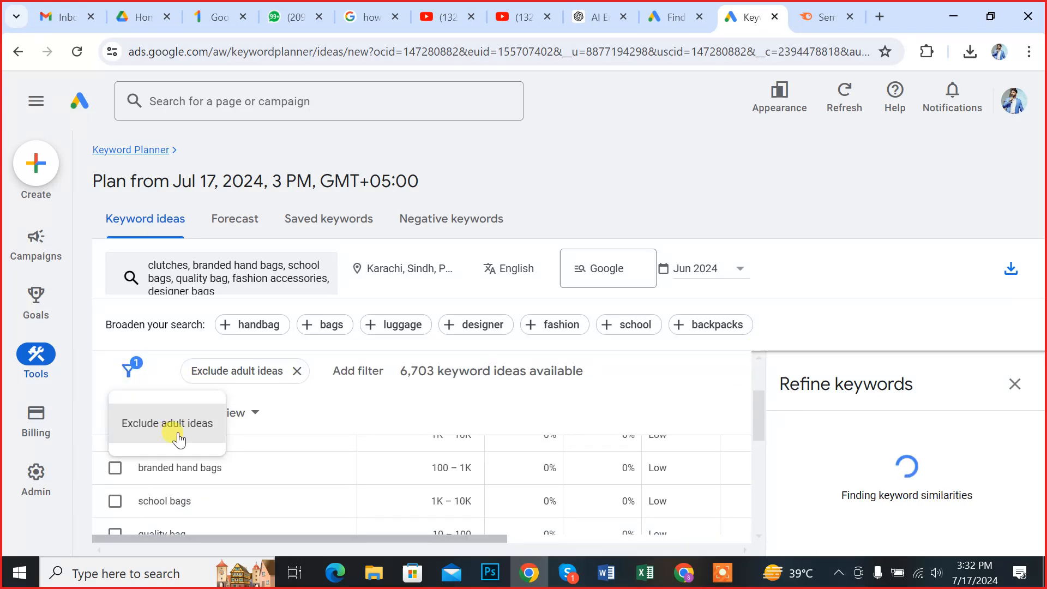
click(296, 371)
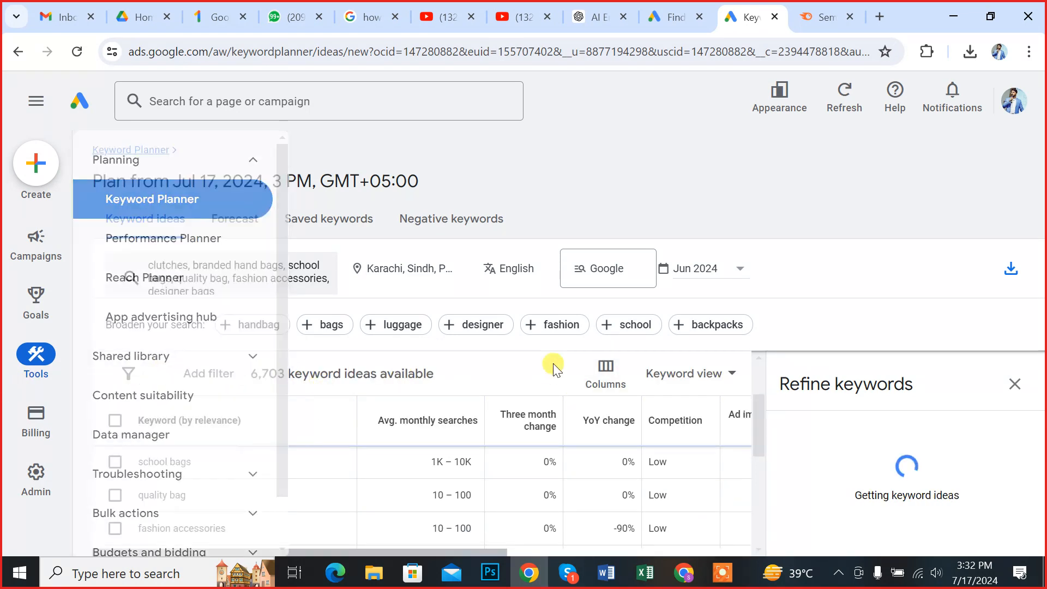
View the Competition filter's levels, close it without applying, and look through the other available filter types.
click(126, 376)
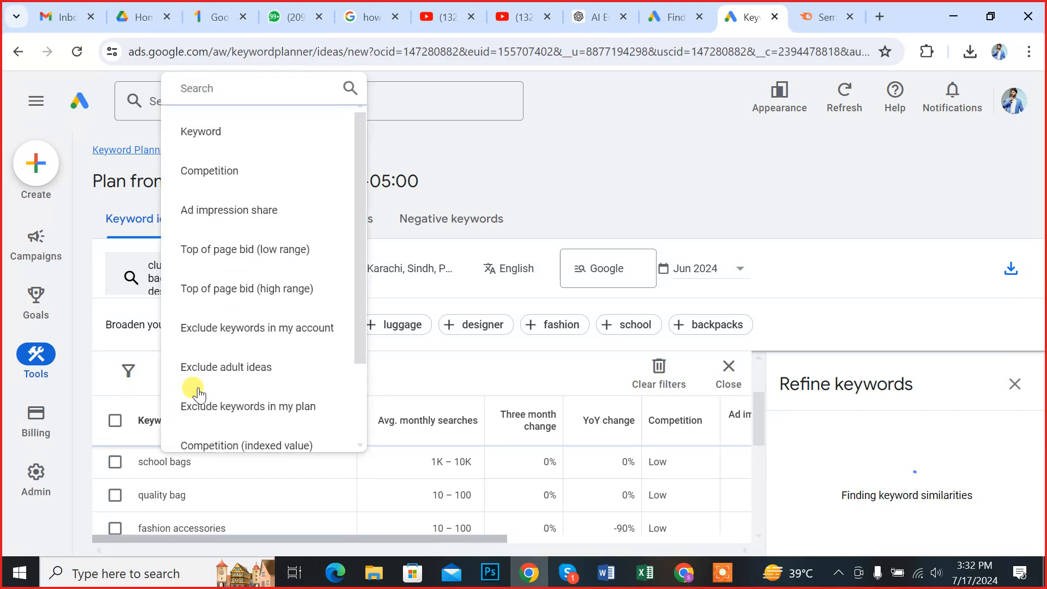
click(255, 170)
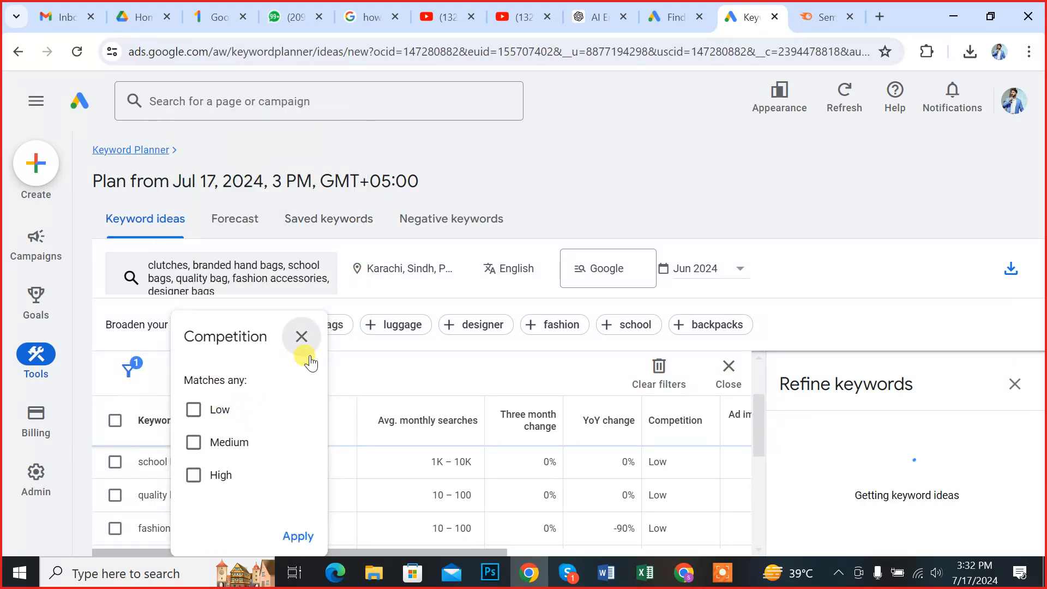
click(301, 337)
click(128, 370)
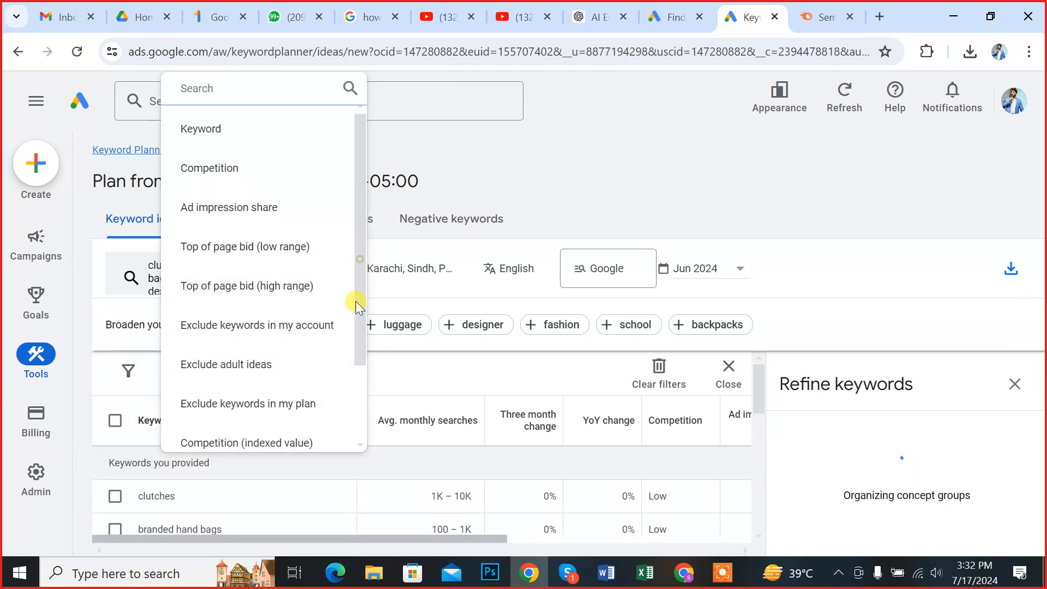
scroll(349, 332, down, 2)
scroll(341, 214, up, 2)
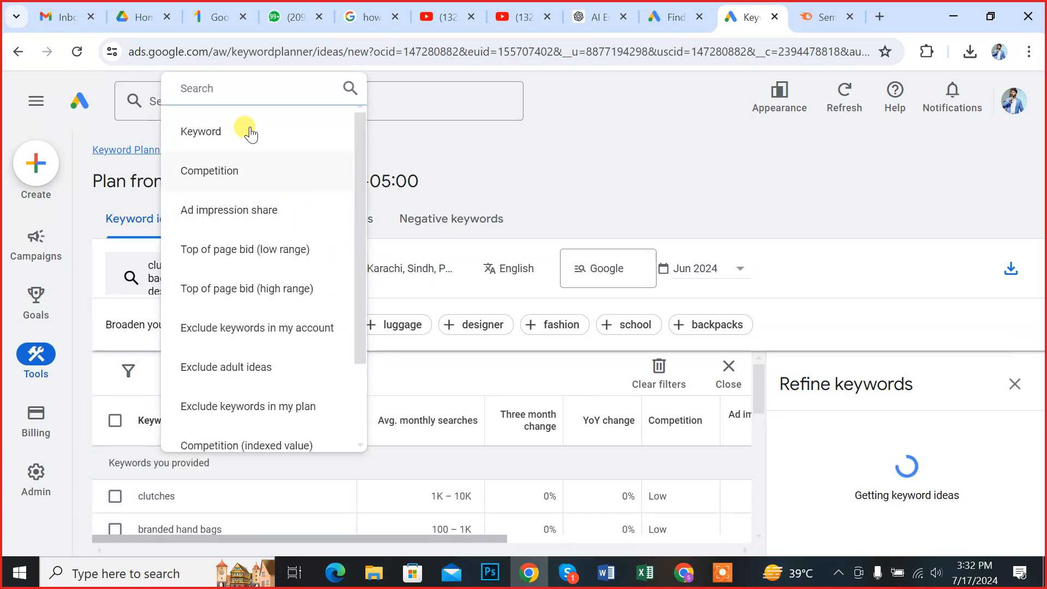
click(454, 374)
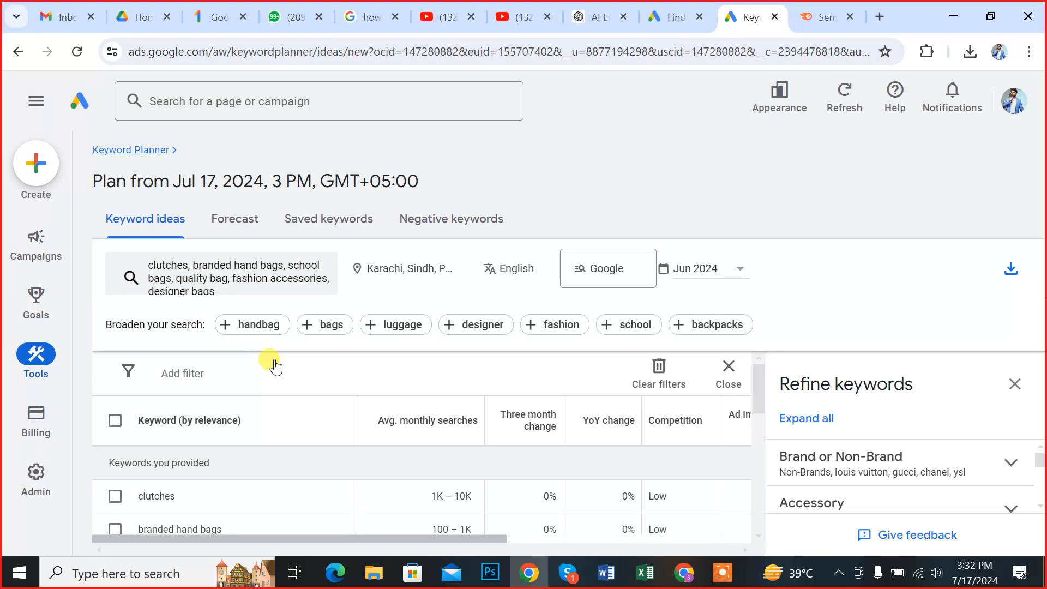
Examine the Keyword filter's conditions and match options, close it unapplied, and review the list of filter types again.
click(128, 374)
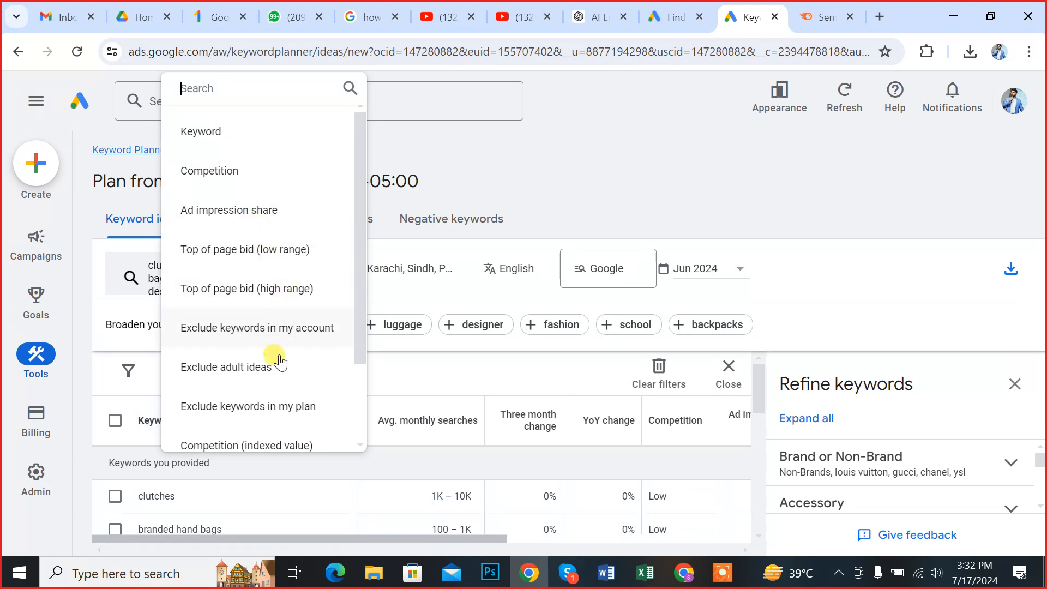
click(234, 133)
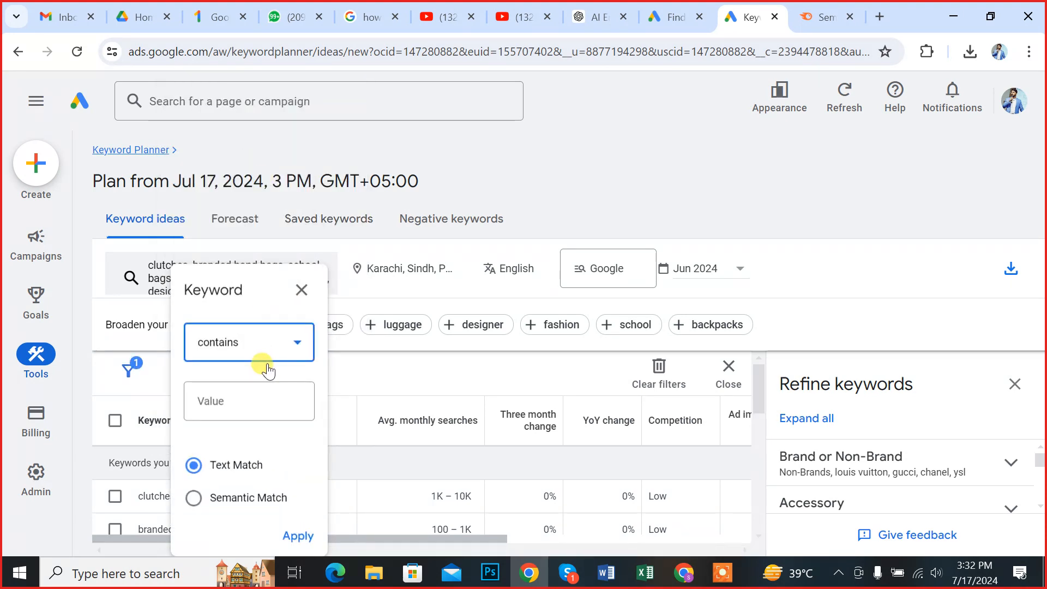
click(264, 344)
click(267, 350)
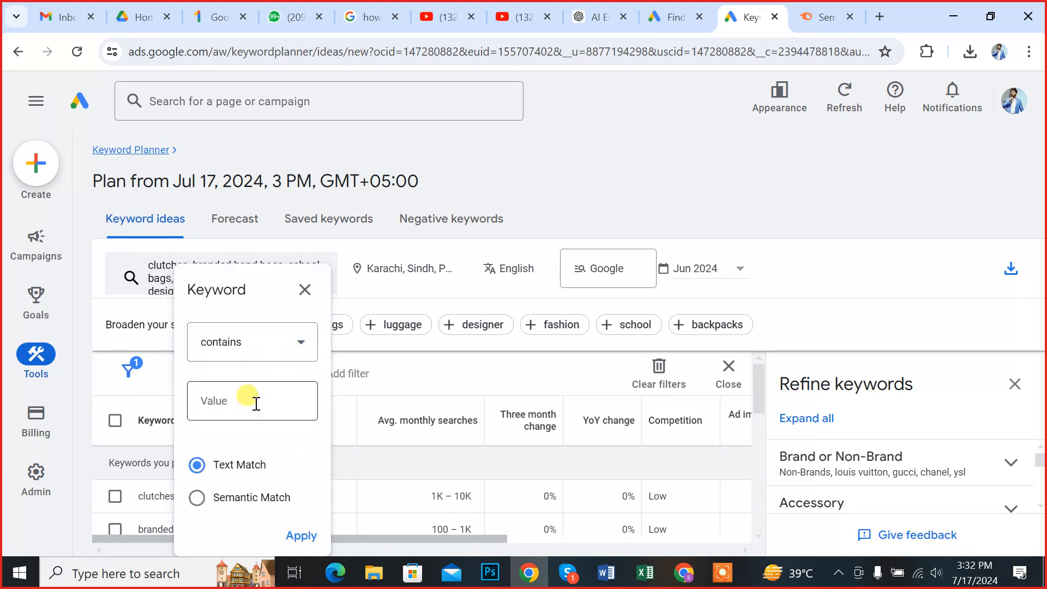
click(304, 289)
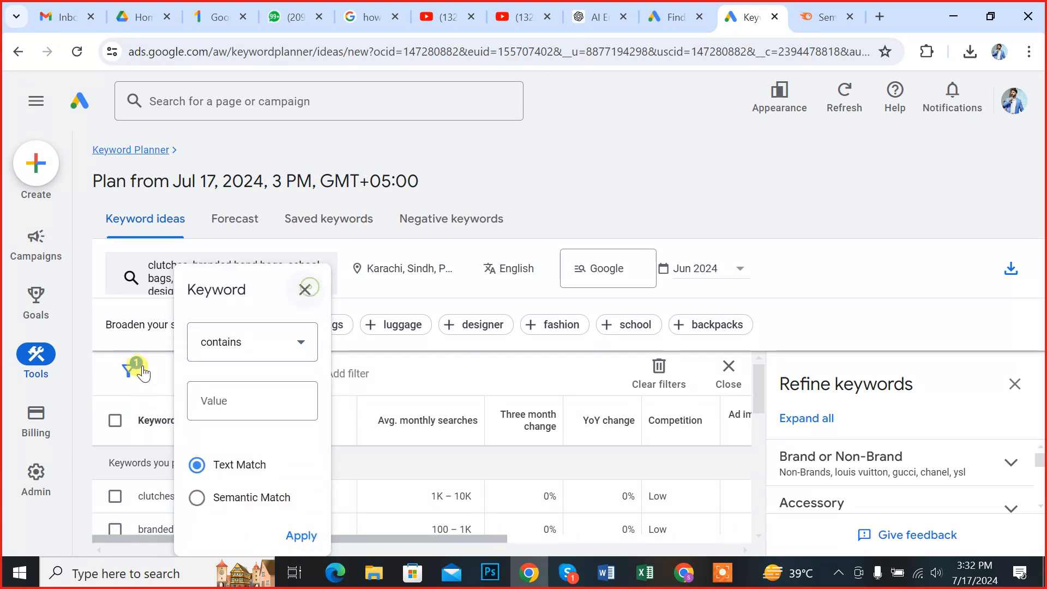
click(128, 372)
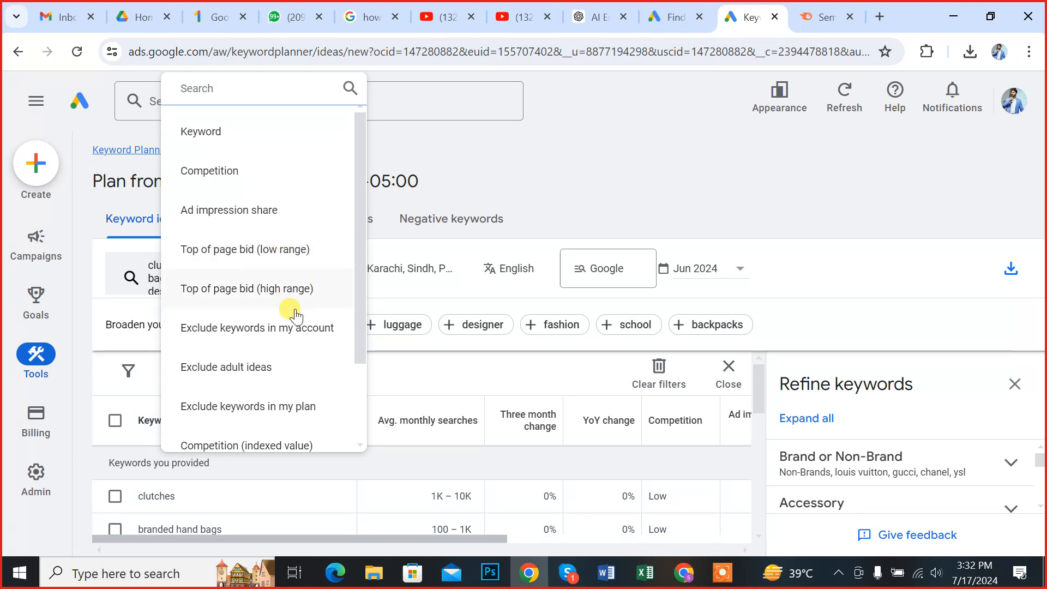
scroll(261, 426, down, 1)
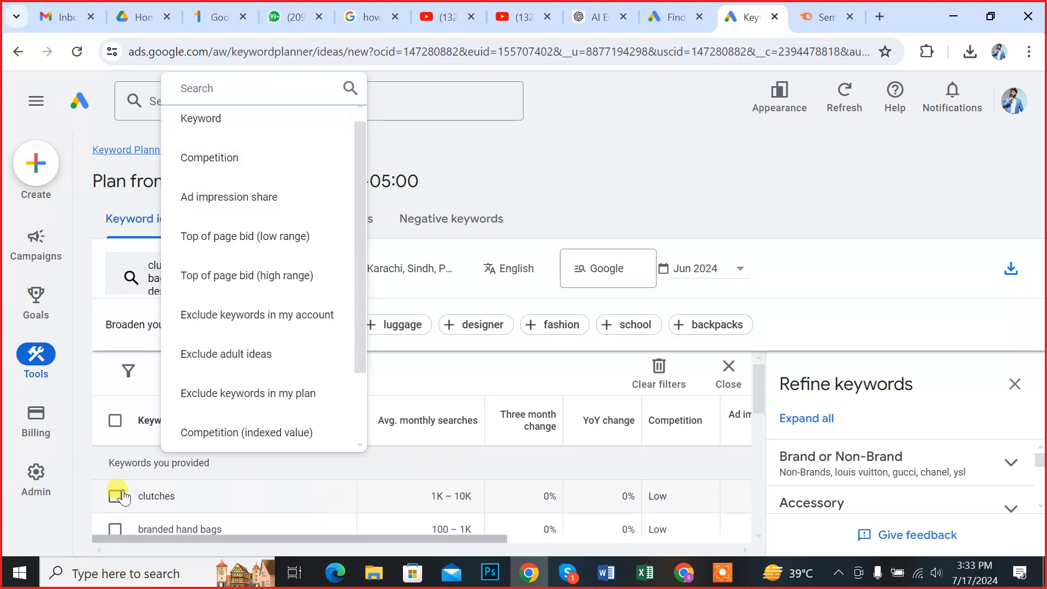
click(432, 480)
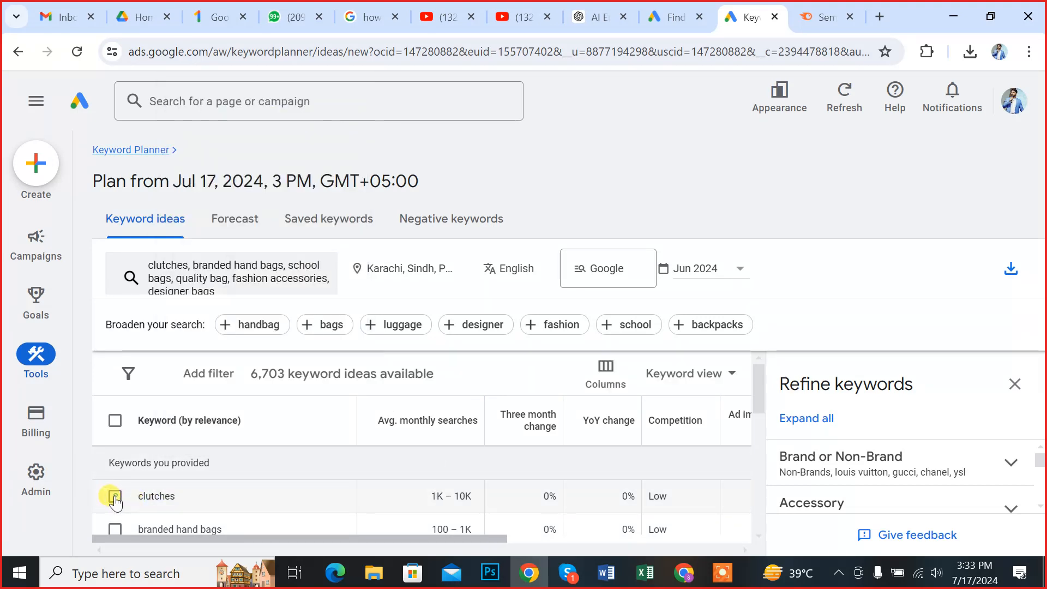
Select the keyword "clutches" and check the match types offered for adding it as a negative keyword.
click(115, 496)
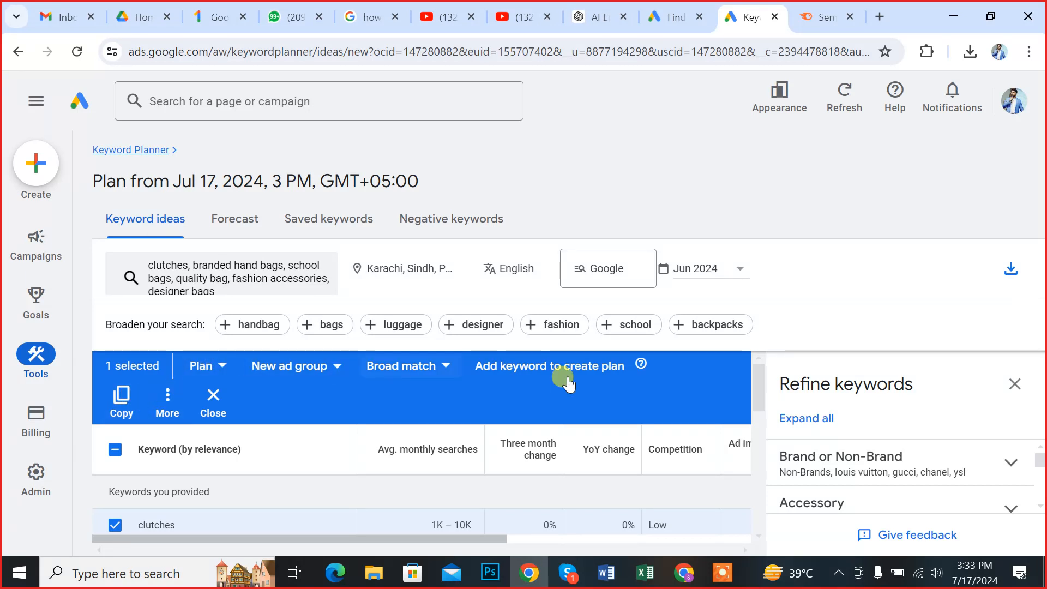
click(154, 406)
mouse_move(169, 450)
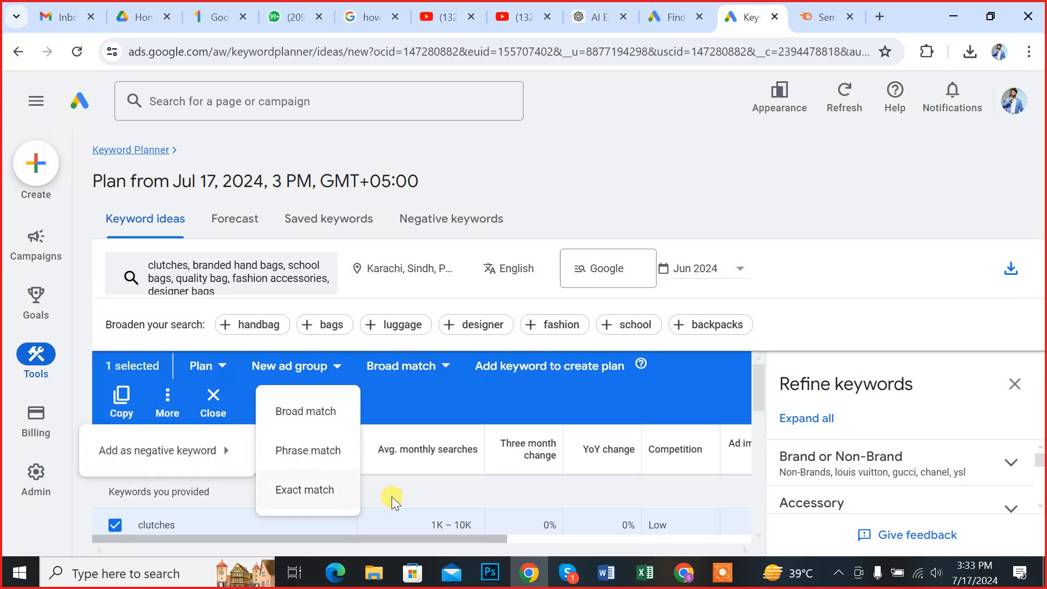
click(391, 496)
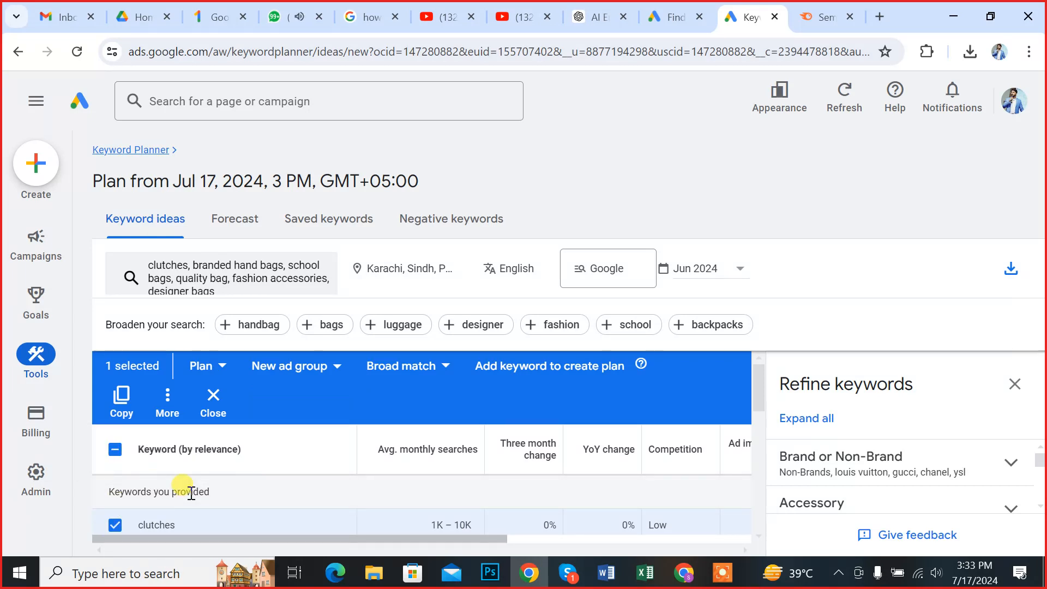
Add "branded hand bags" and "school bags" to the selected keywords, clear the whole selection and review the provided keywords.
scroll(191, 493, down, 3)
scroll(112, 469, up, 2)
click(115, 476)
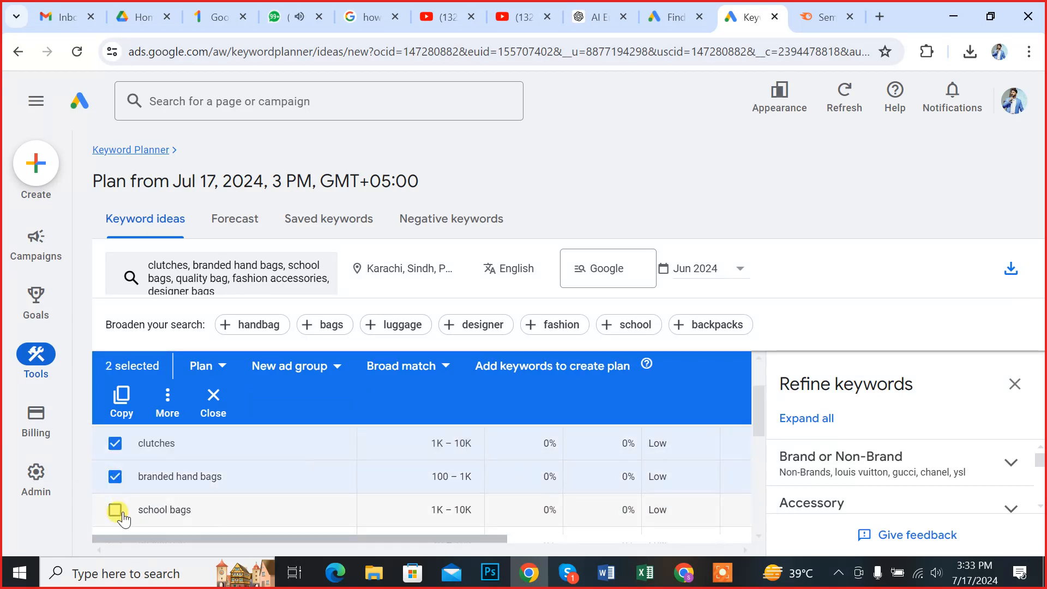
click(115, 510)
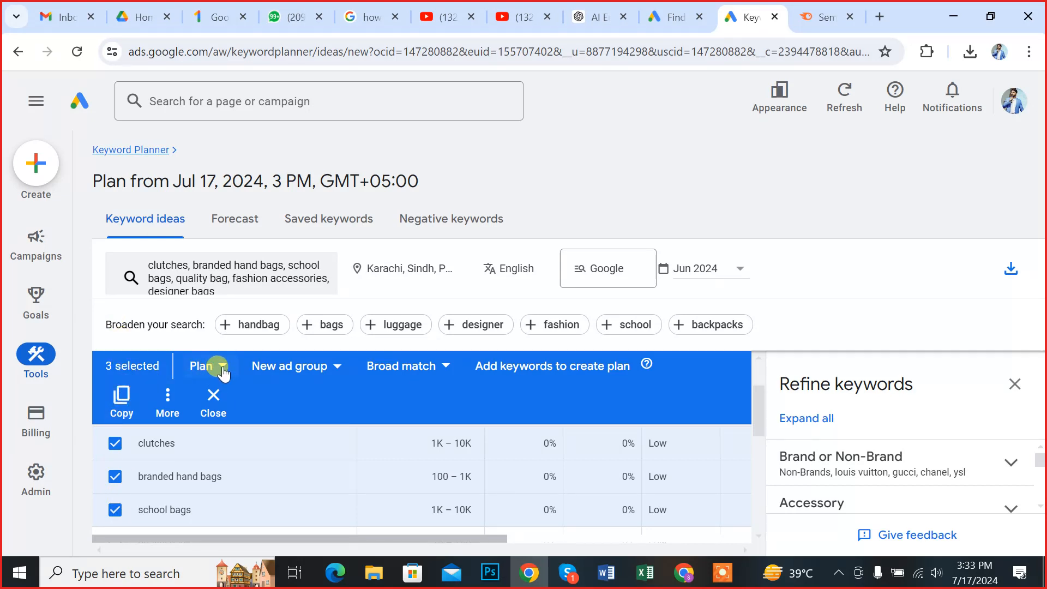
click(215, 414)
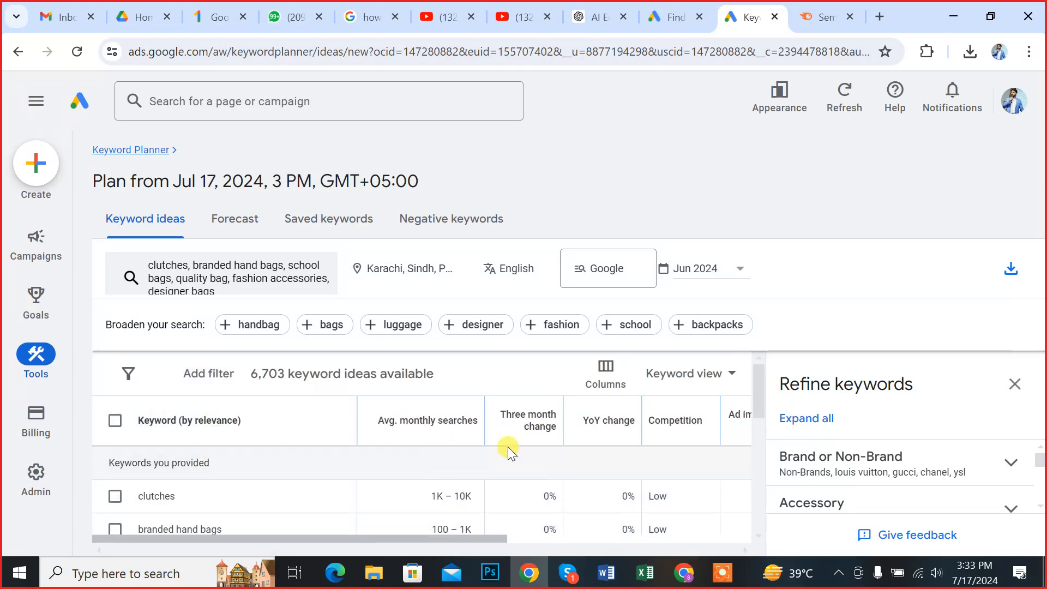
drag(757, 389, 761, 401)
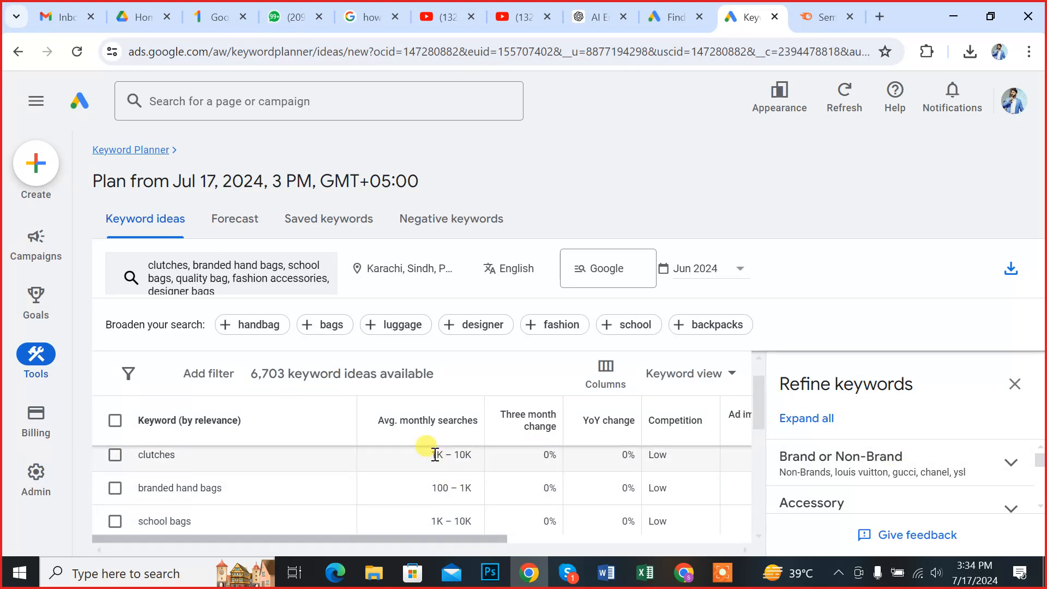
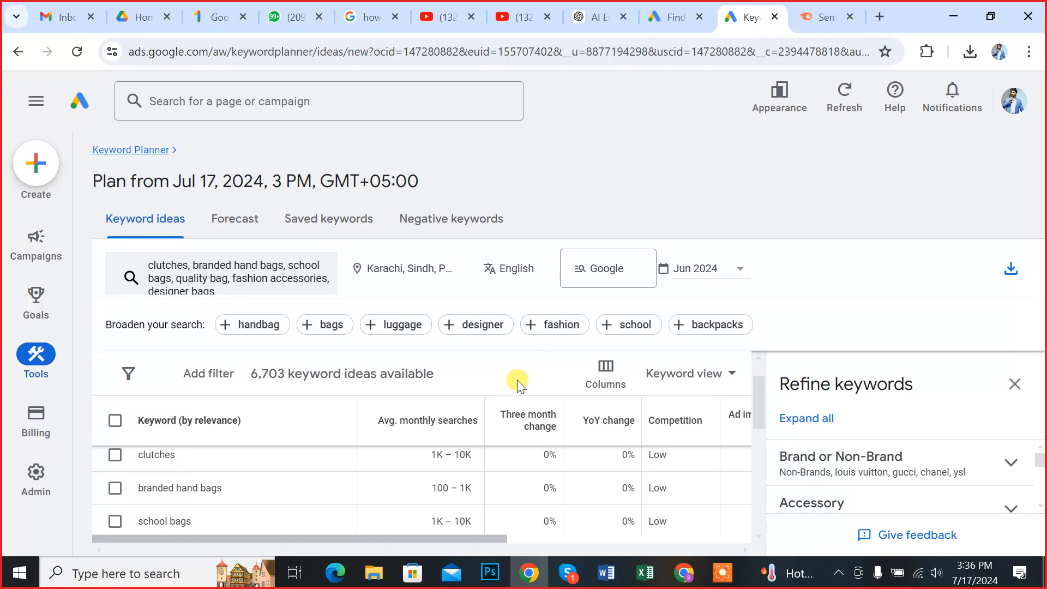
Look through all the filter types and apply the "Exclude keywords in my account" filter to the keyword ideas.
click(127, 374)
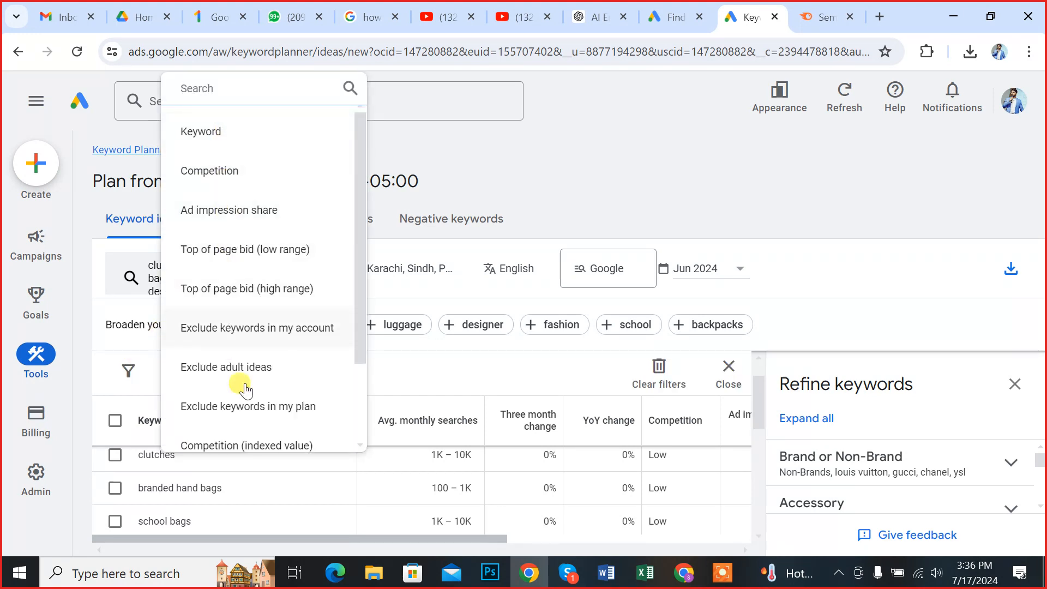
scroll(341, 329, down, 1)
drag(359, 292, 351, 359)
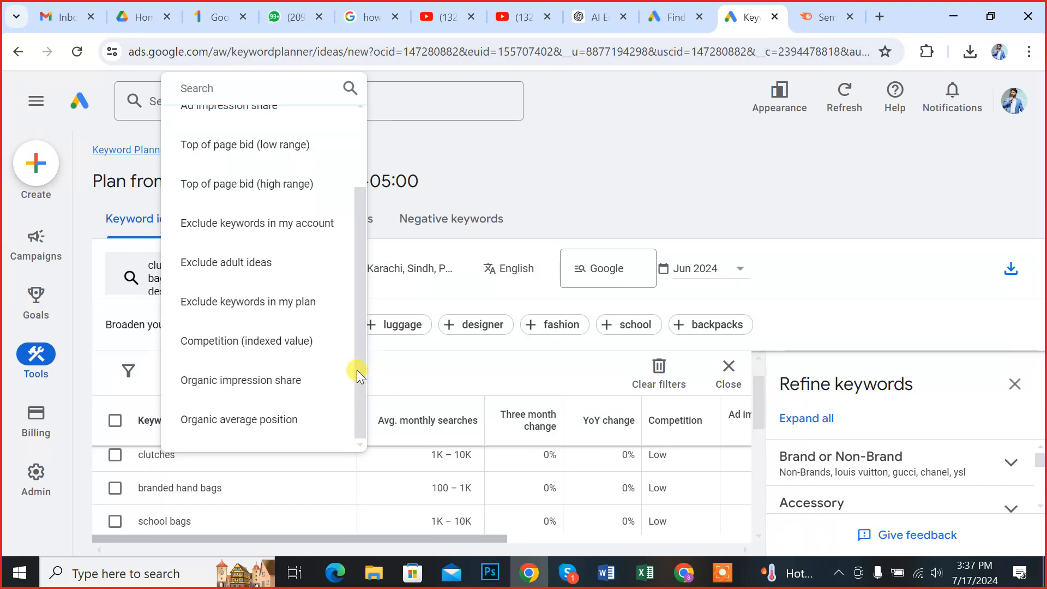
drag(358, 369, 371, 256)
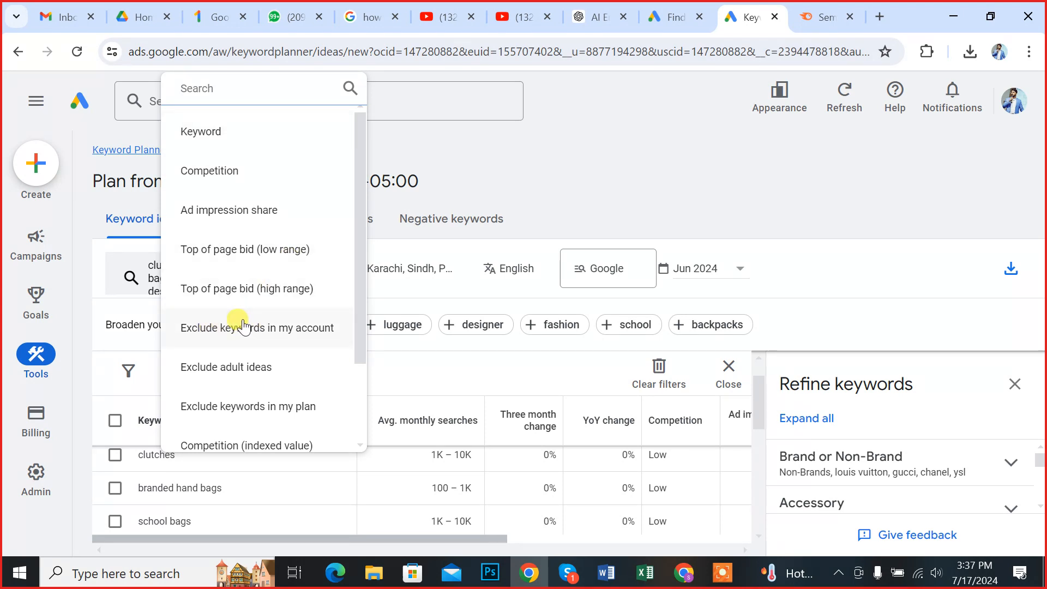
click(281, 336)
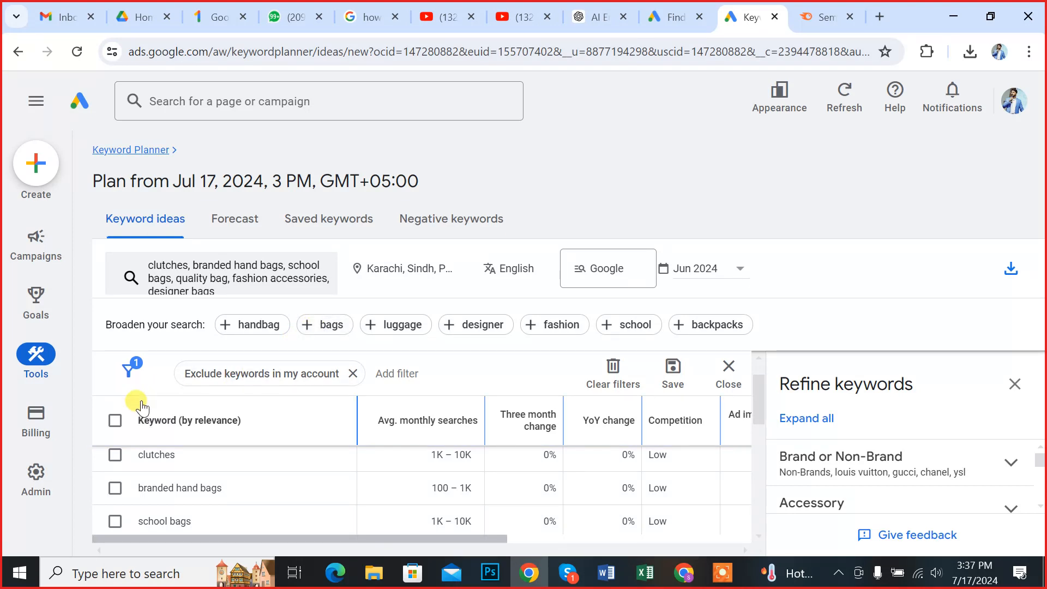
click(131, 375)
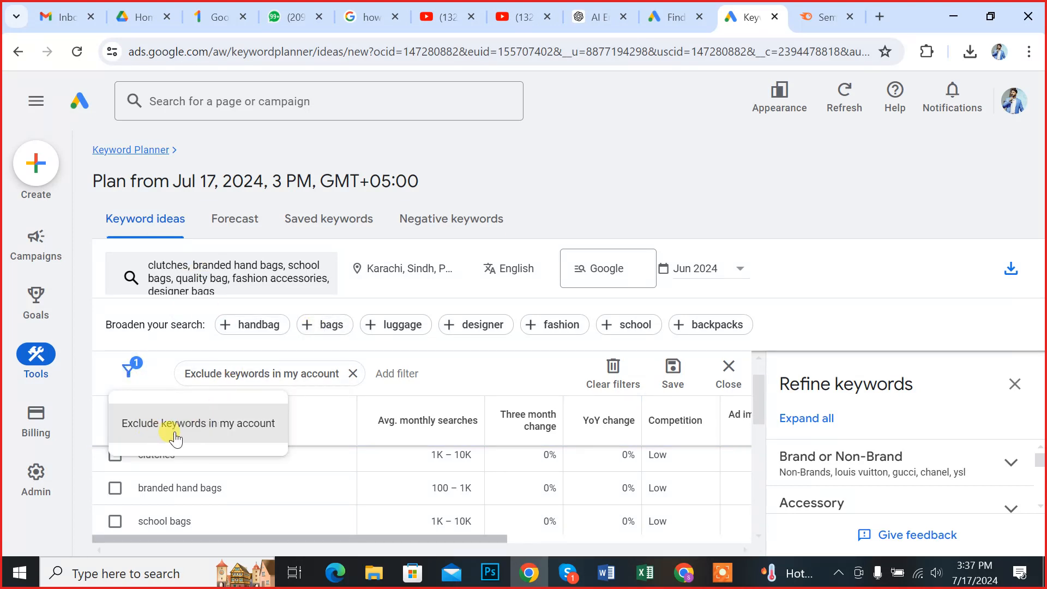
click(225, 431)
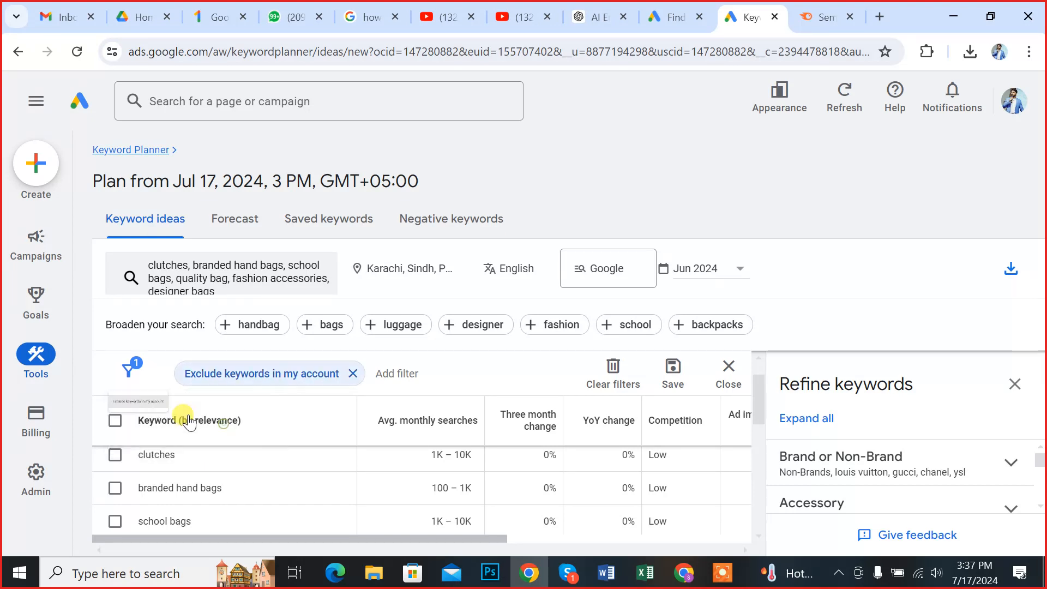
Replace the account exclusion filter with a Keyword text-match filter containing "bags" and review the filtered keyword ideas.
click(353, 374)
click(128, 373)
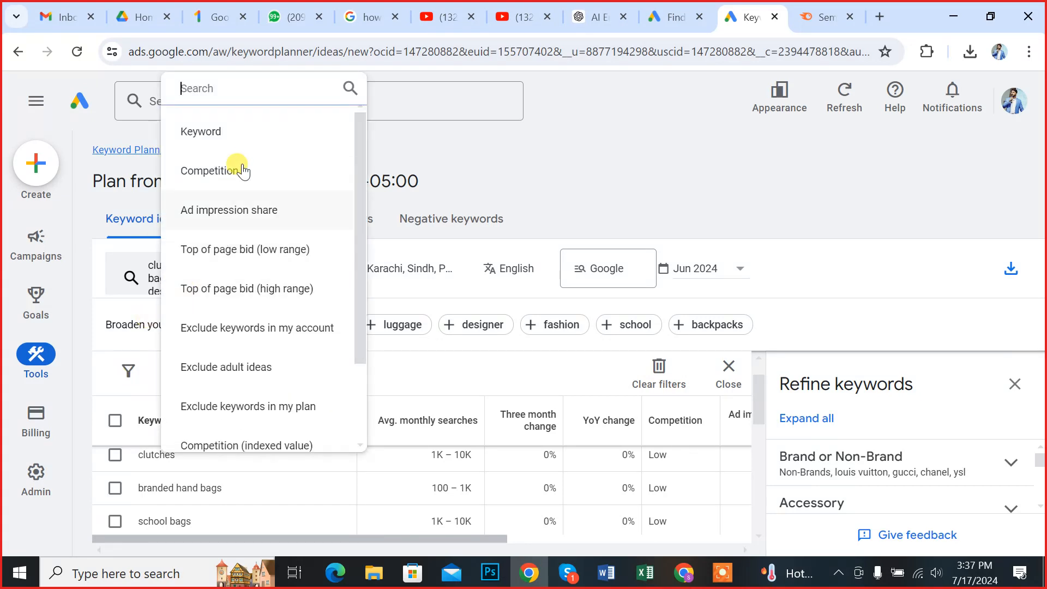
click(223, 137)
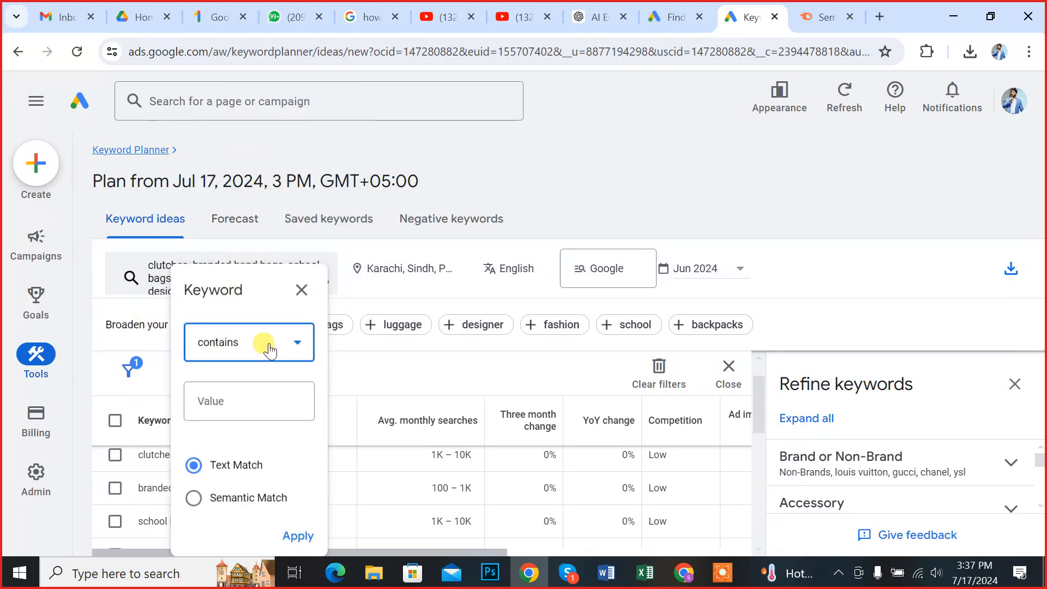
click(271, 399)
text(bags)
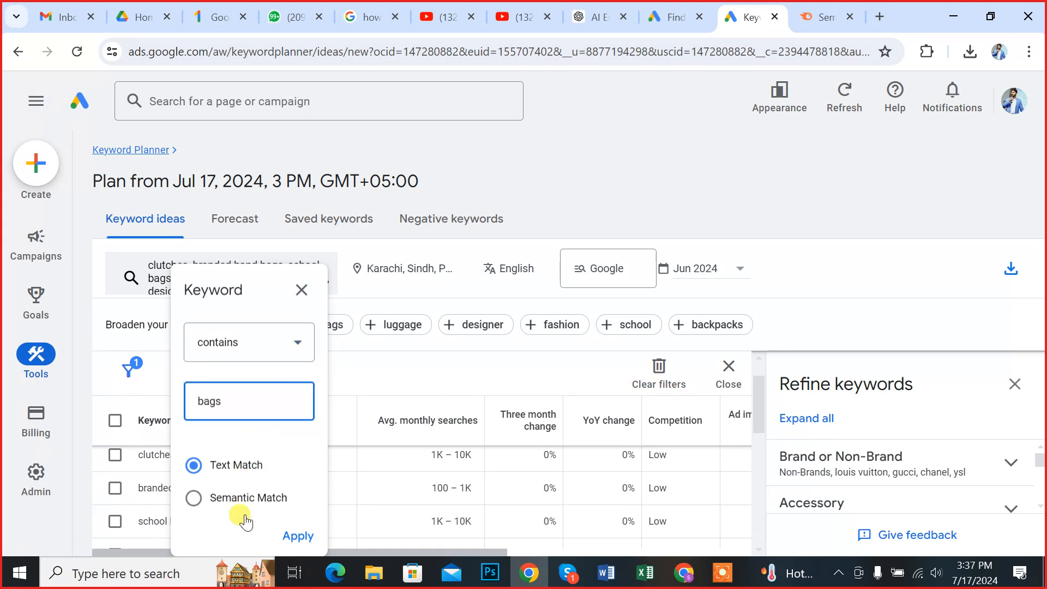
click(276, 532)
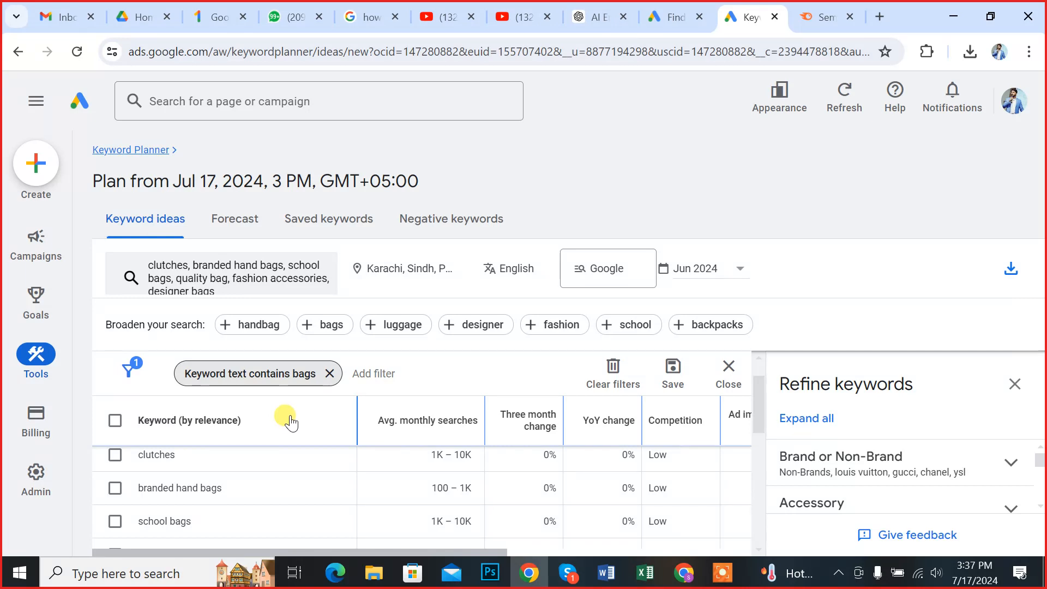
scroll(218, 475, up, 1)
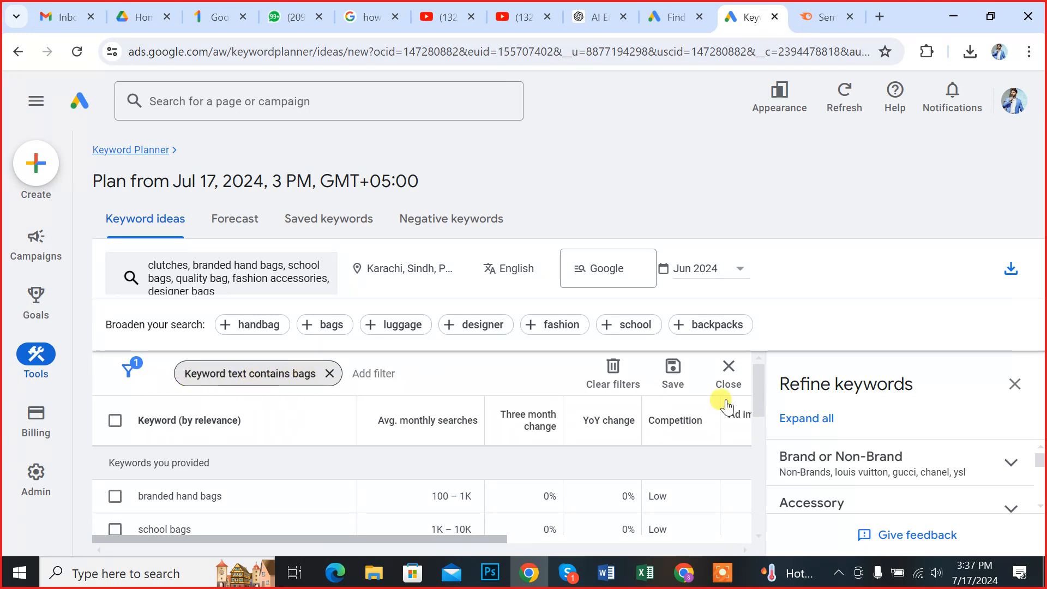
drag(761, 388, 761, 392)
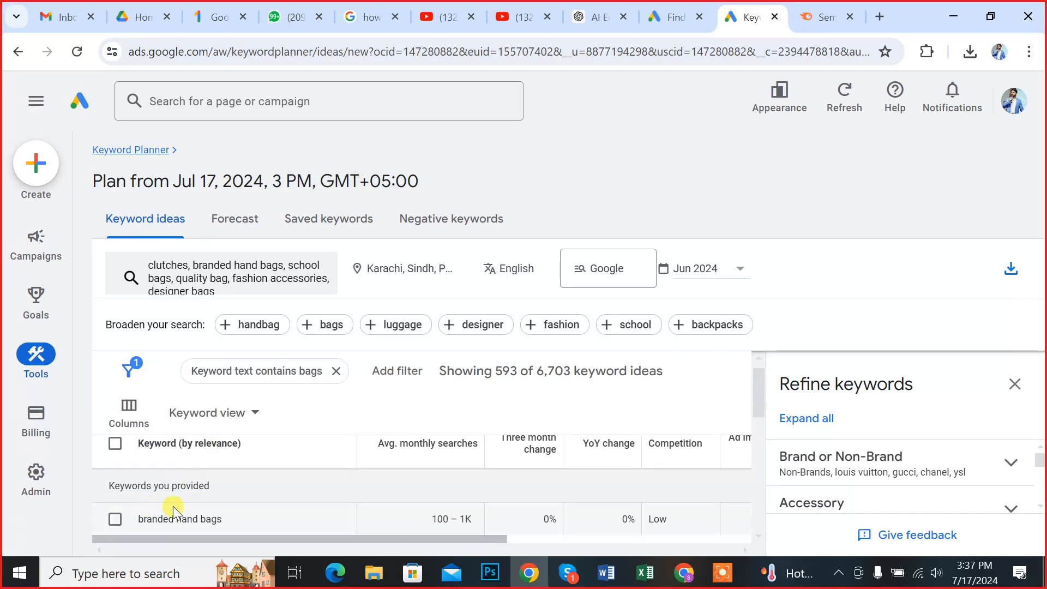
drag(758, 395, 759, 406)
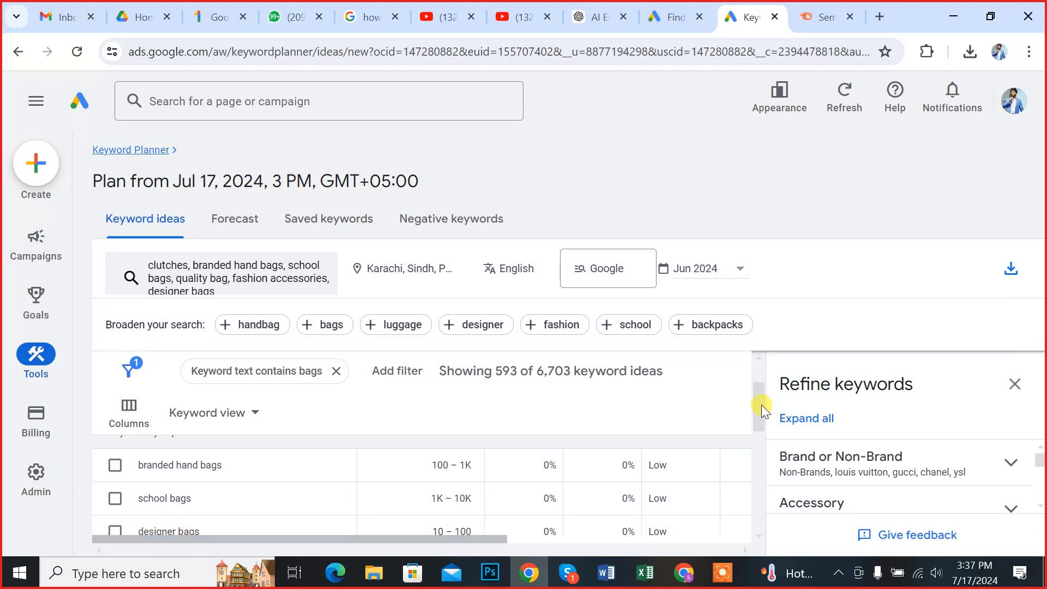
drag(761, 405, 757, 439)
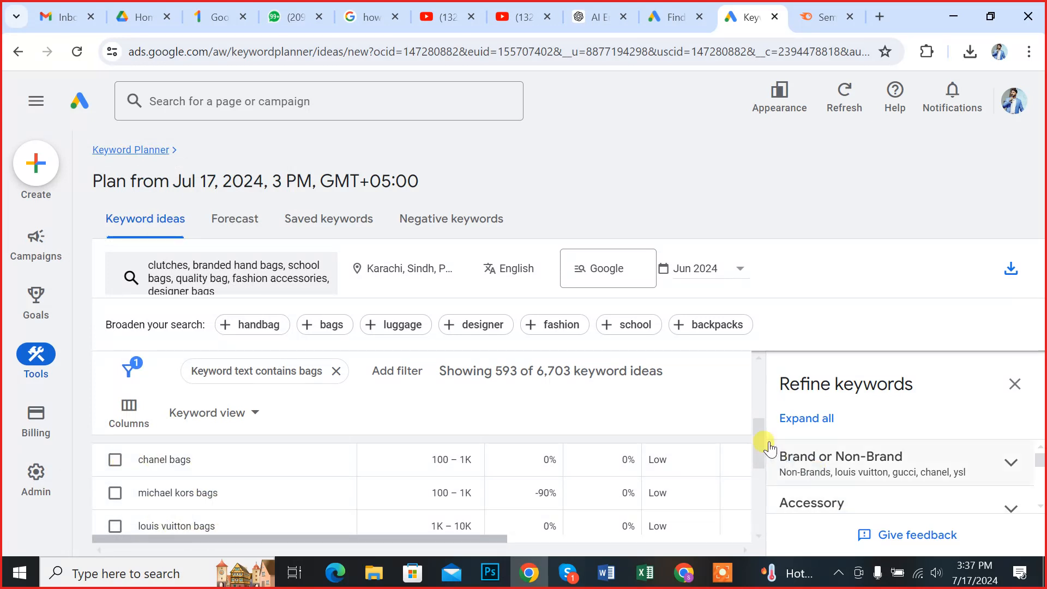
scroll(762, 444, down, 2)
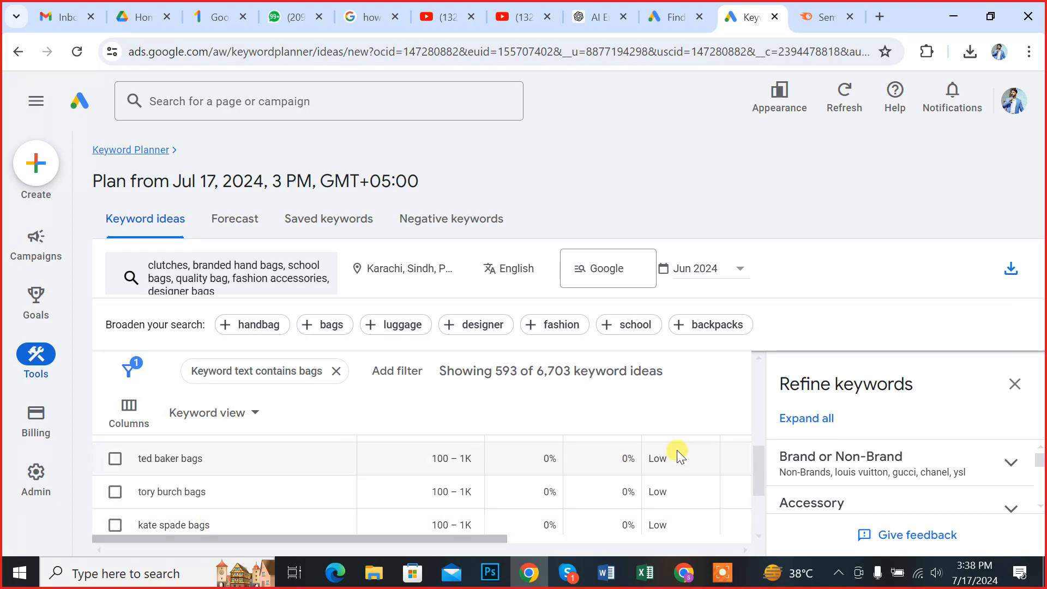
drag(755, 472, 757, 488)
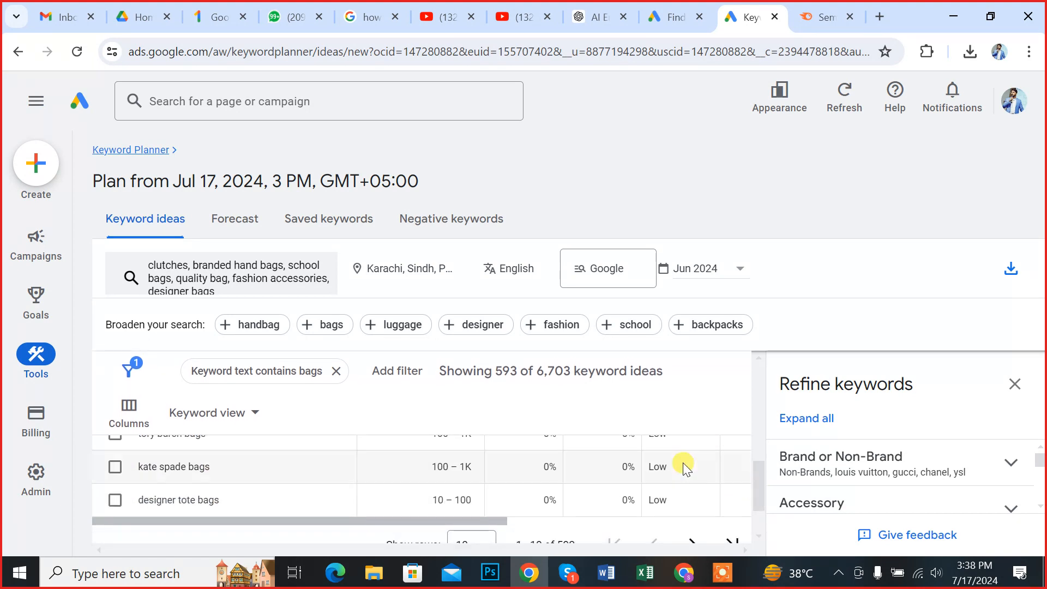
Replace the "bags" filter with a Keyword text-match filter containing "handbags" and review the filtered keyword ideas.
click(336, 372)
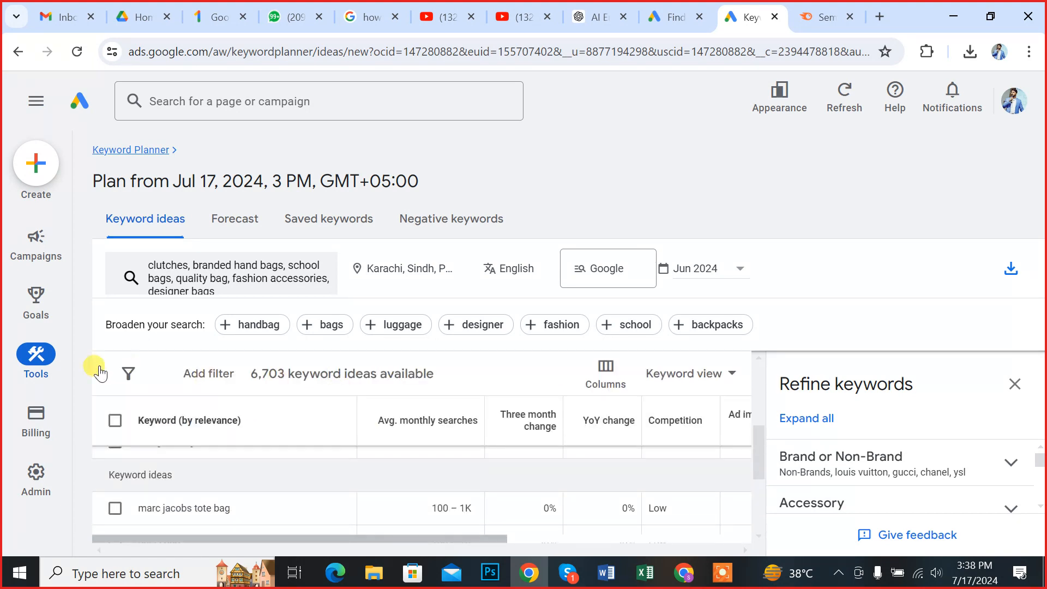
click(129, 371)
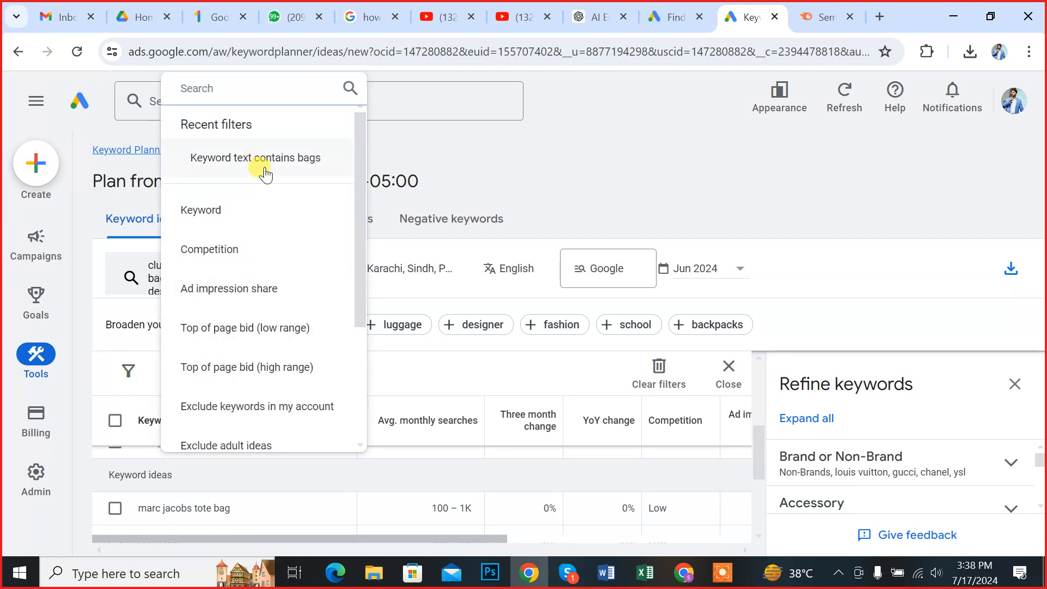
click(245, 210)
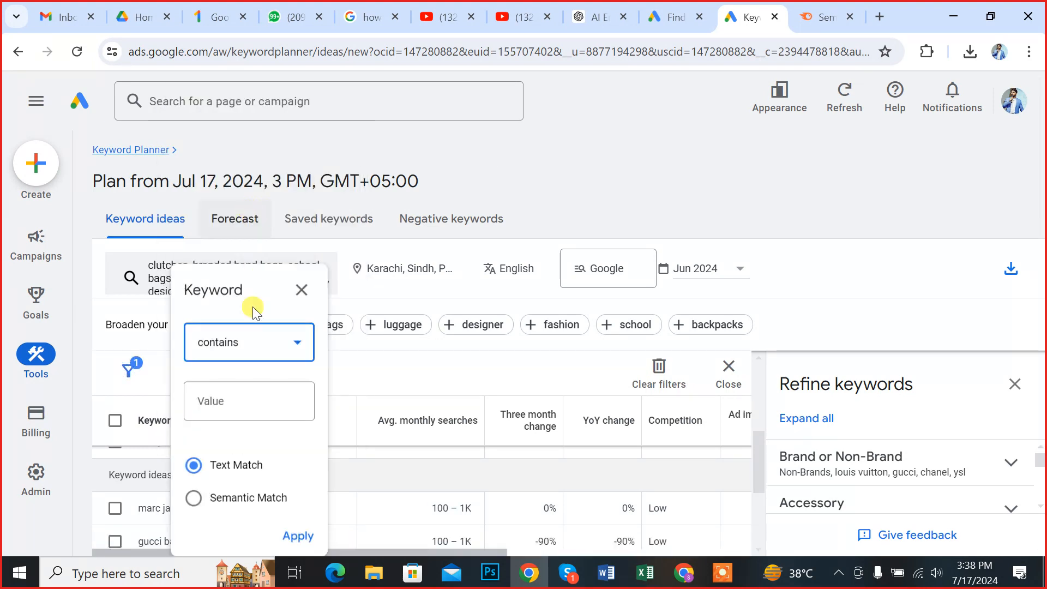
click(246, 398)
text(handbags)
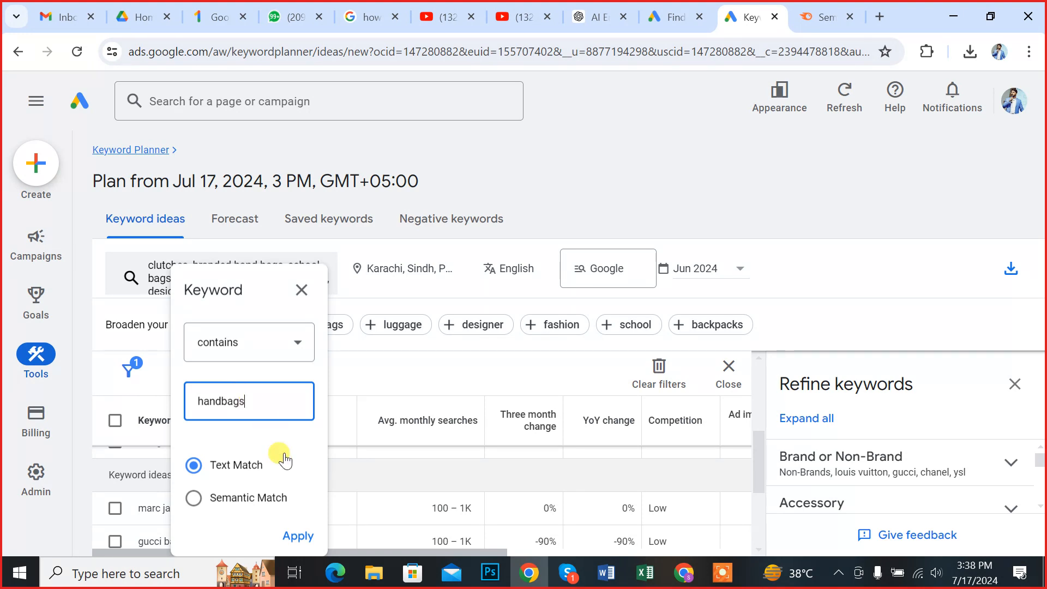
click(296, 535)
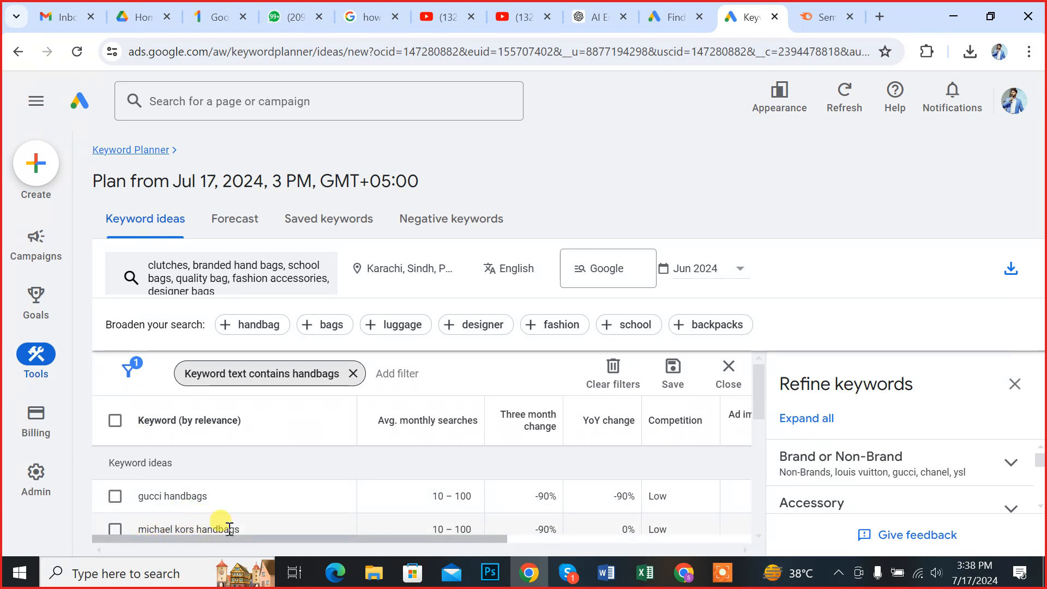
drag(759, 394, 761, 412)
scroll(187, 504, down, 3)
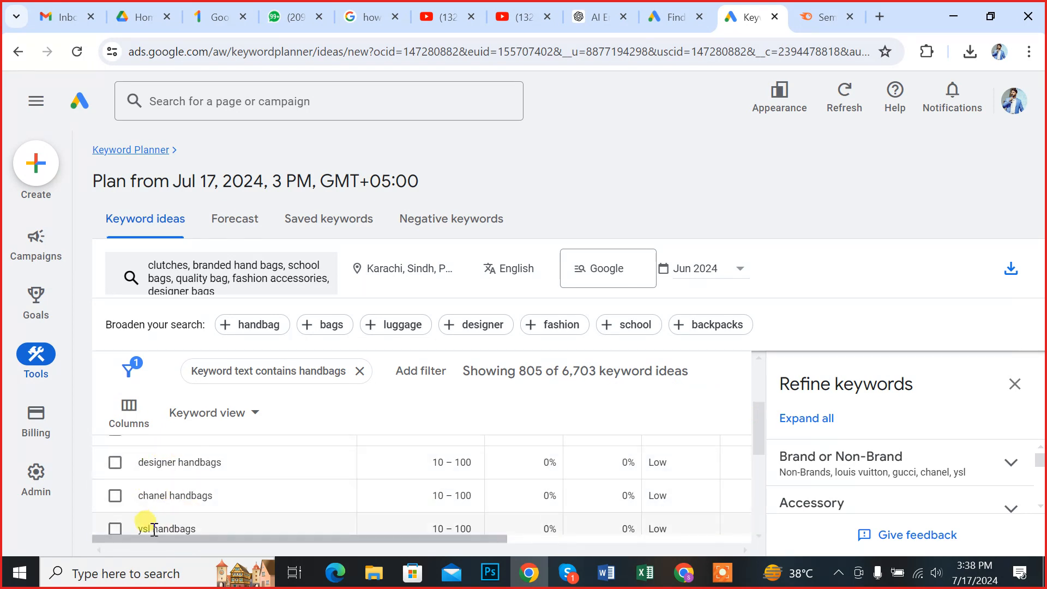
scroll(214, 497, down, 2)
scroll(211, 494, down, 4)
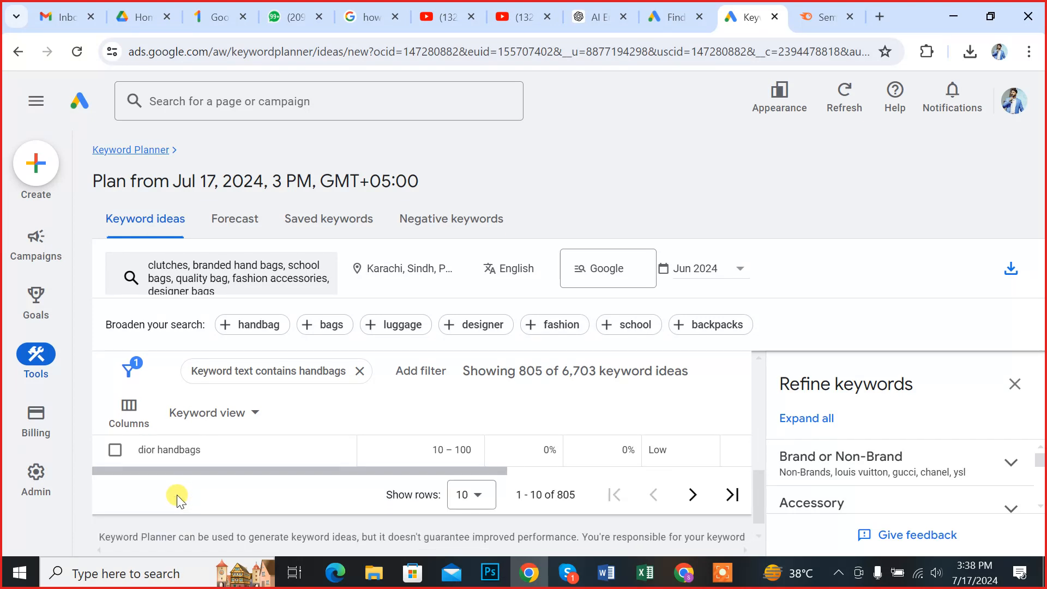
scroll(178, 499, up, 5)
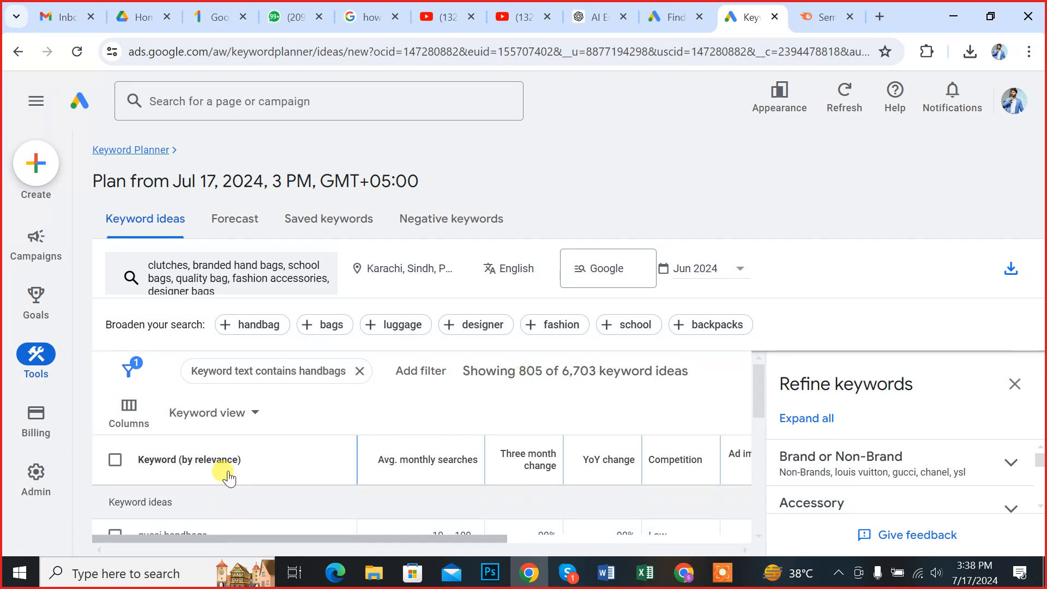
scroll(229, 476, down, 2)
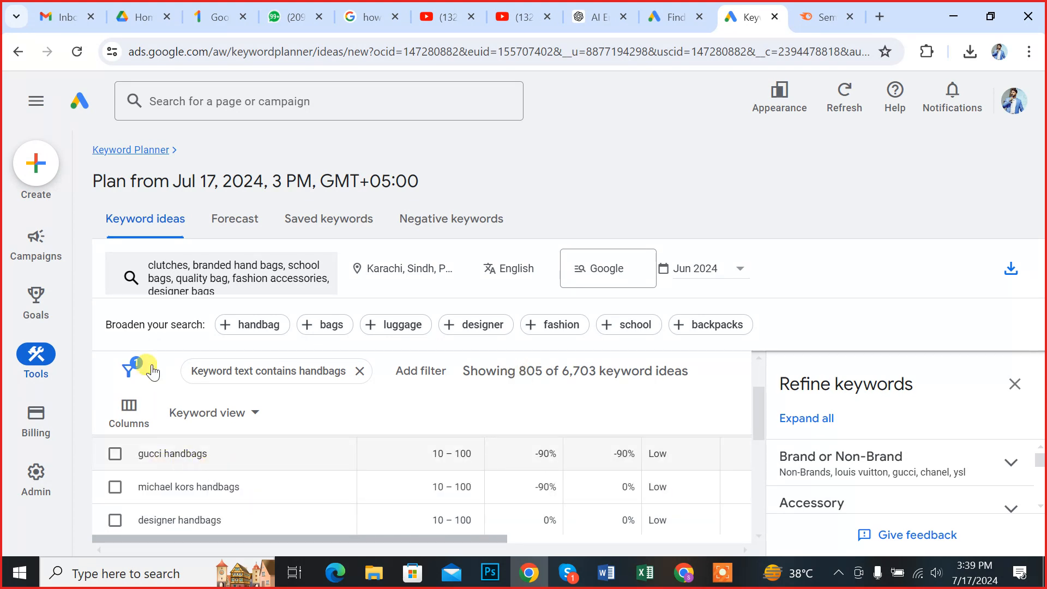
Remove the "handbags" filter, reapply the recent "Keyword text contains bags" filter and check the list of additional filters.
click(360, 372)
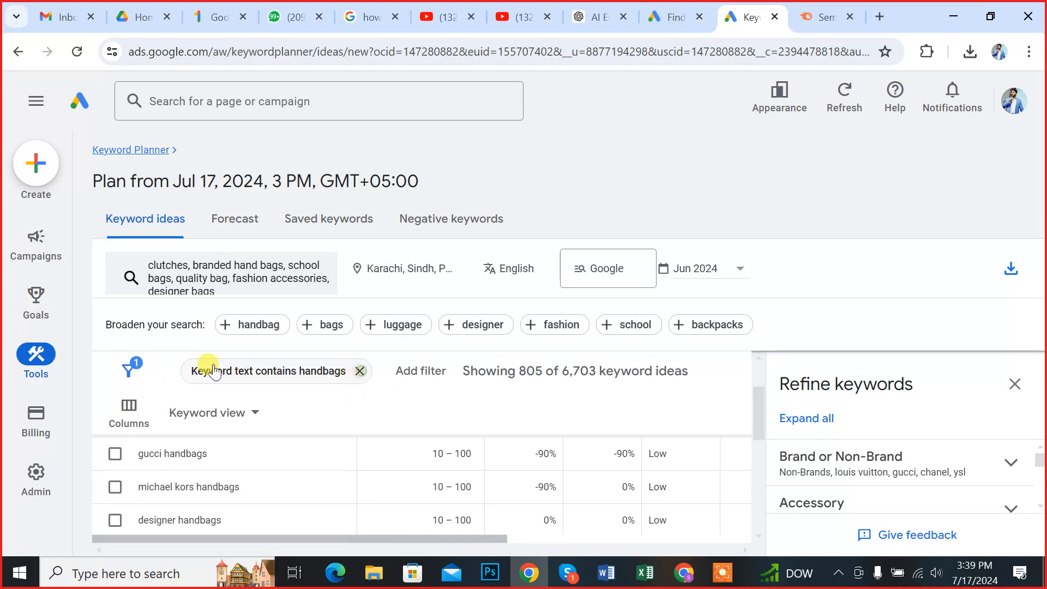
click(129, 373)
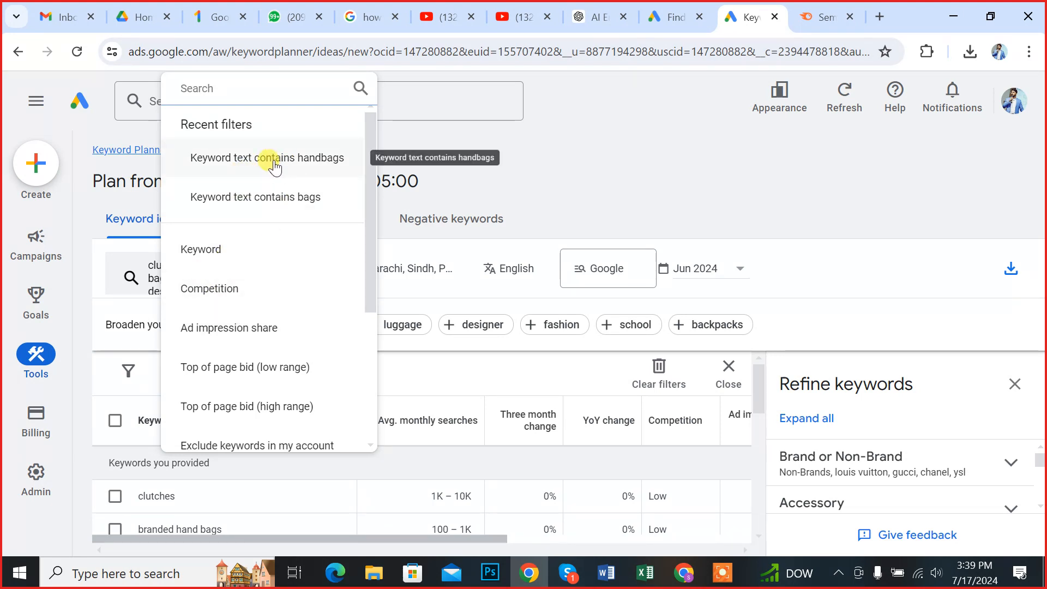
click(292, 199)
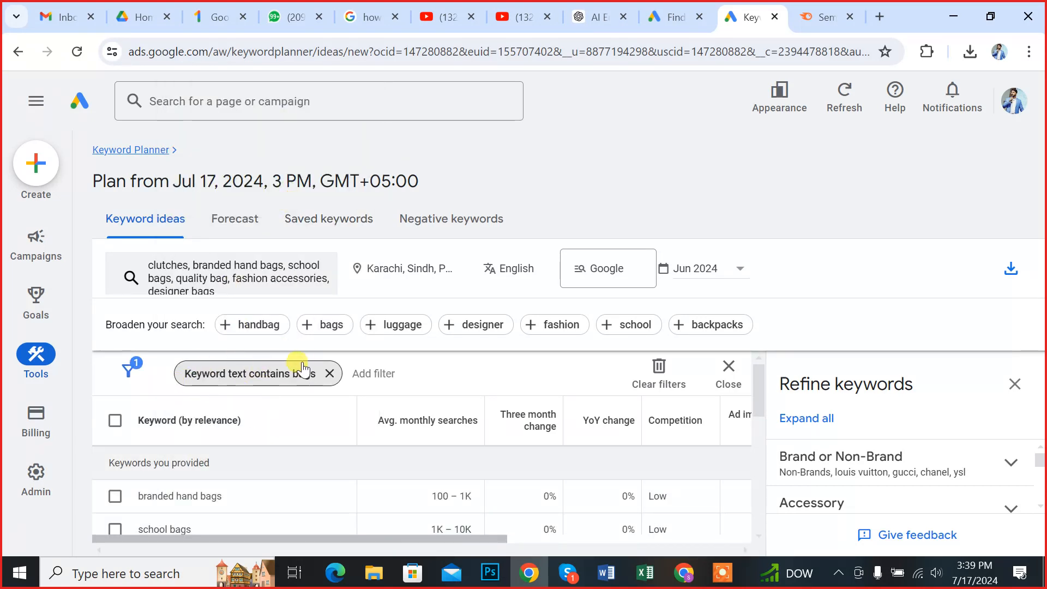
scroll(315, 456, down, 1)
scroll(316, 457, up, 1)
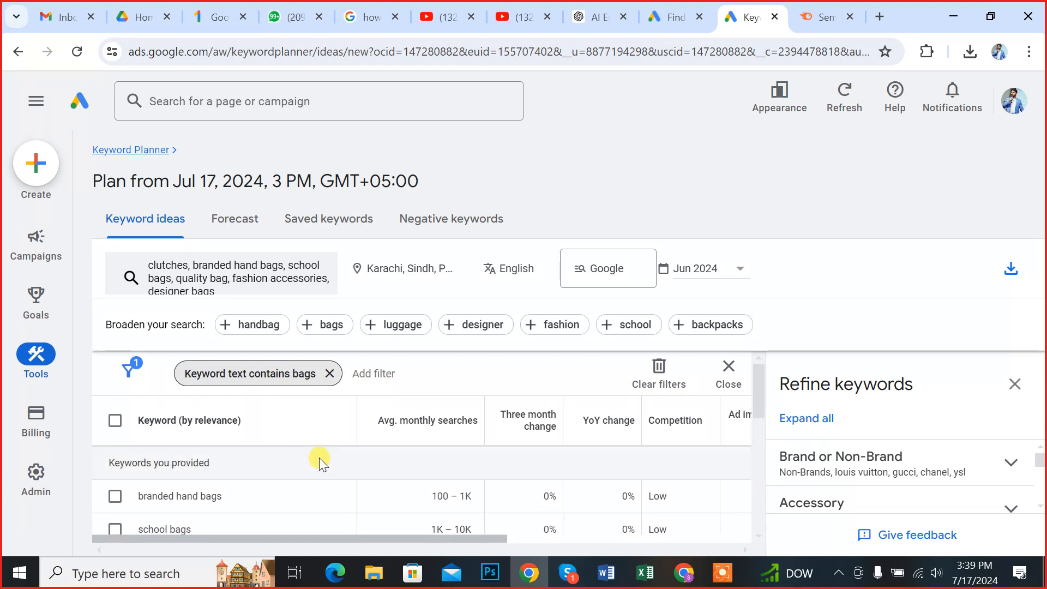
click(466, 365)
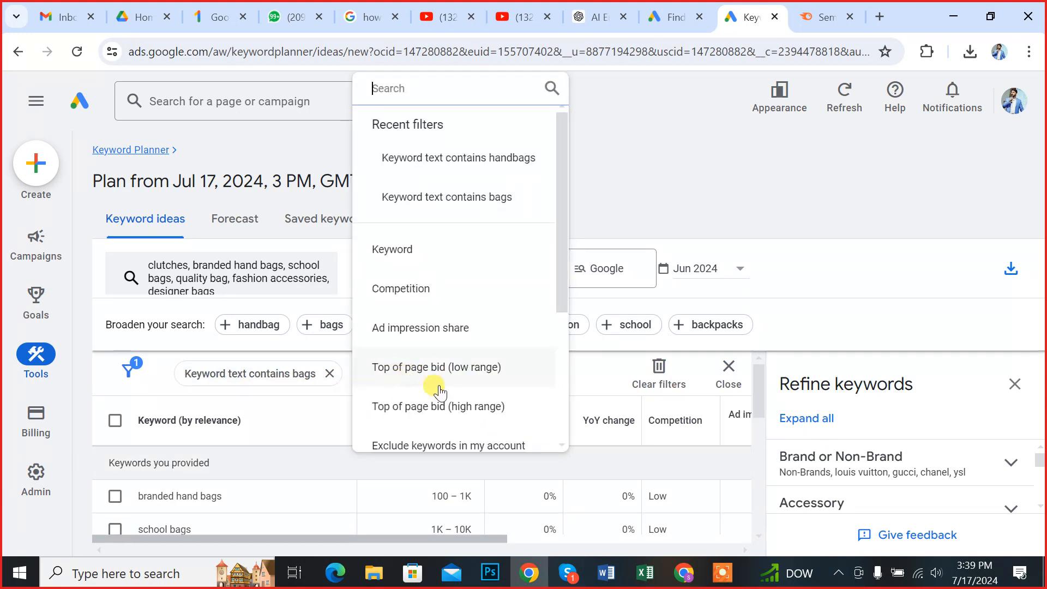
click(605, 377)
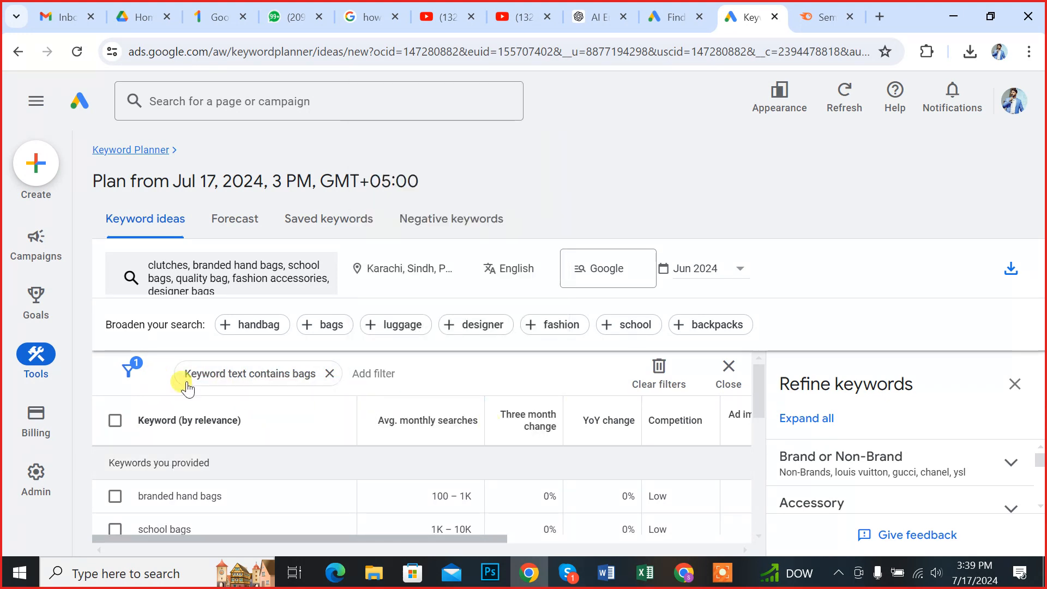
Remove the "bags" filter, then view the Competition filter's levels and close it unapplied.
click(330, 373)
click(126, 372)
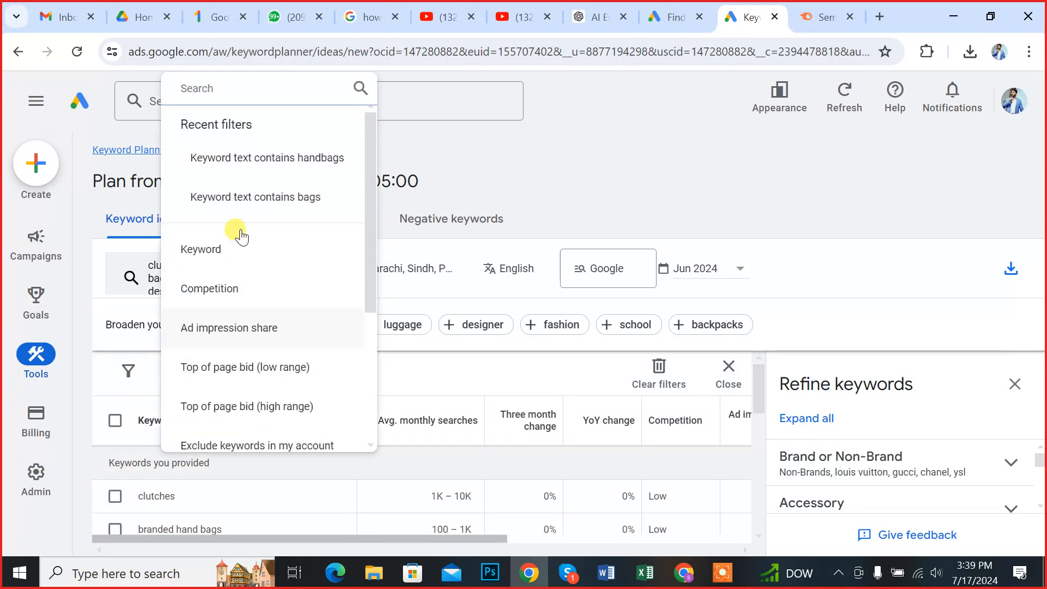
click(241, 303)
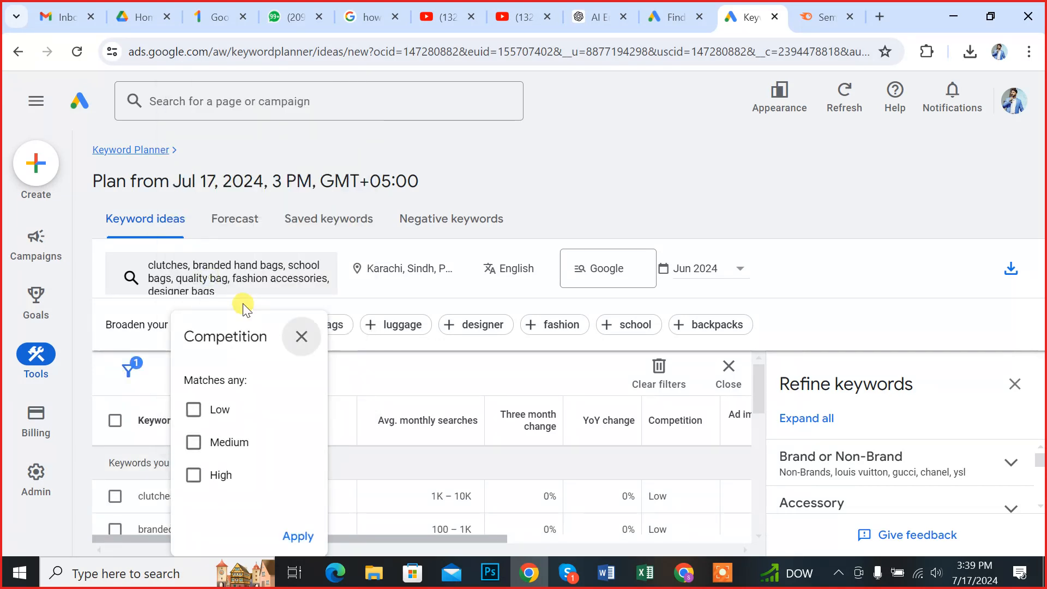
click(302, 336)
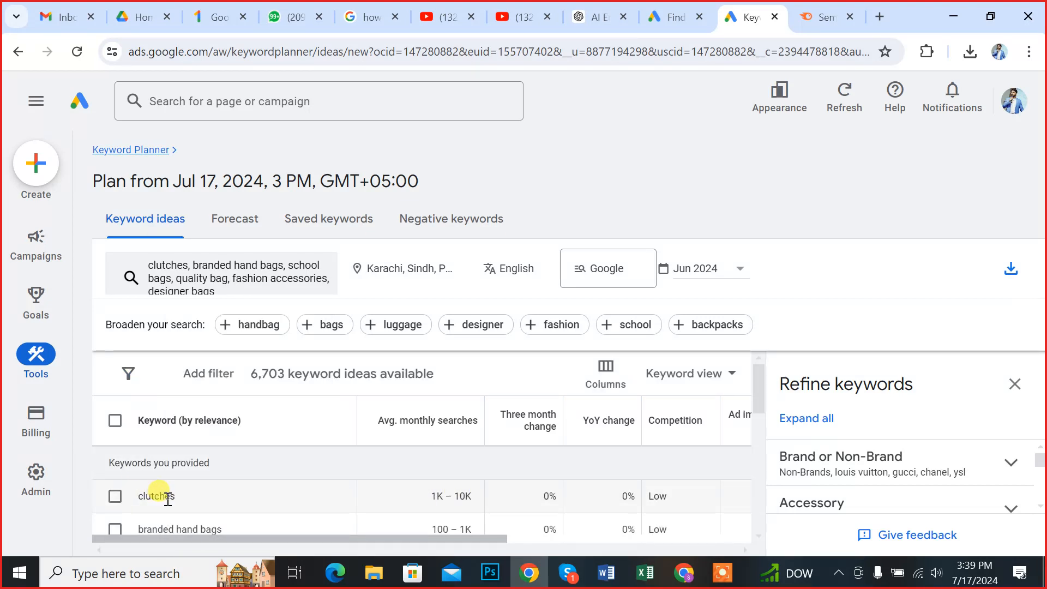
Examine the average monthly searches, three-month change, YoY change and competition for the keyword "clutches".
drag(137, 495, 176, 495)
drag(428, 497, 472, 499)
click(533, 428)
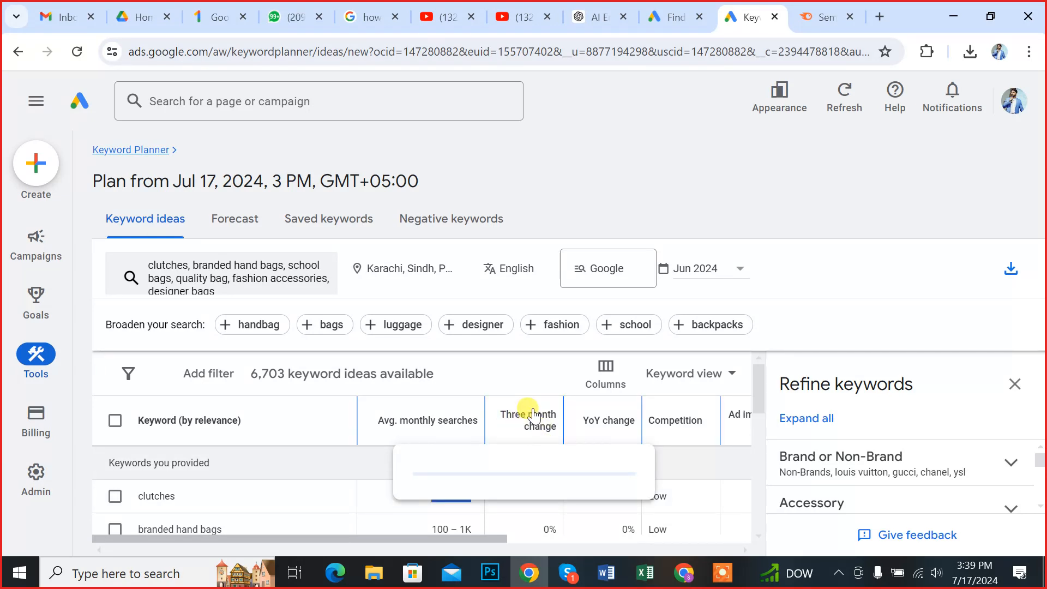
click(533, 491)
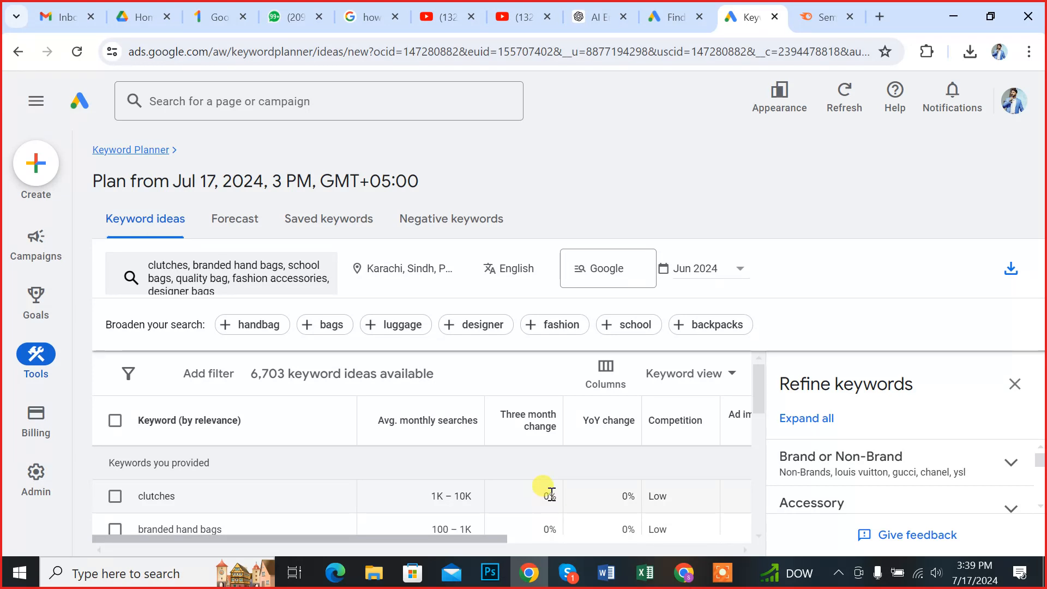
click(543, 439)
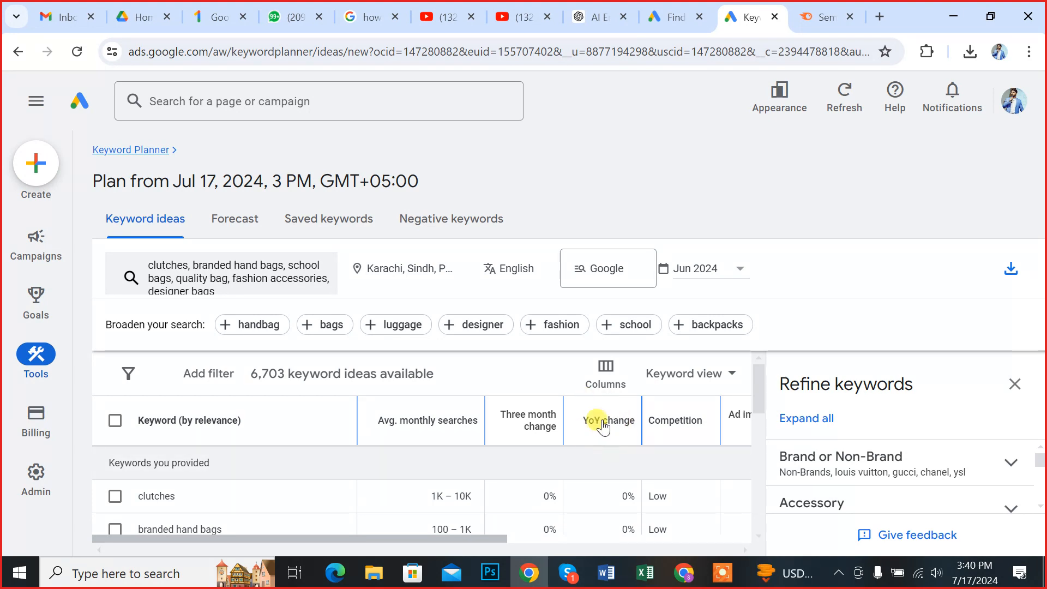
mouse_move(680, 434)
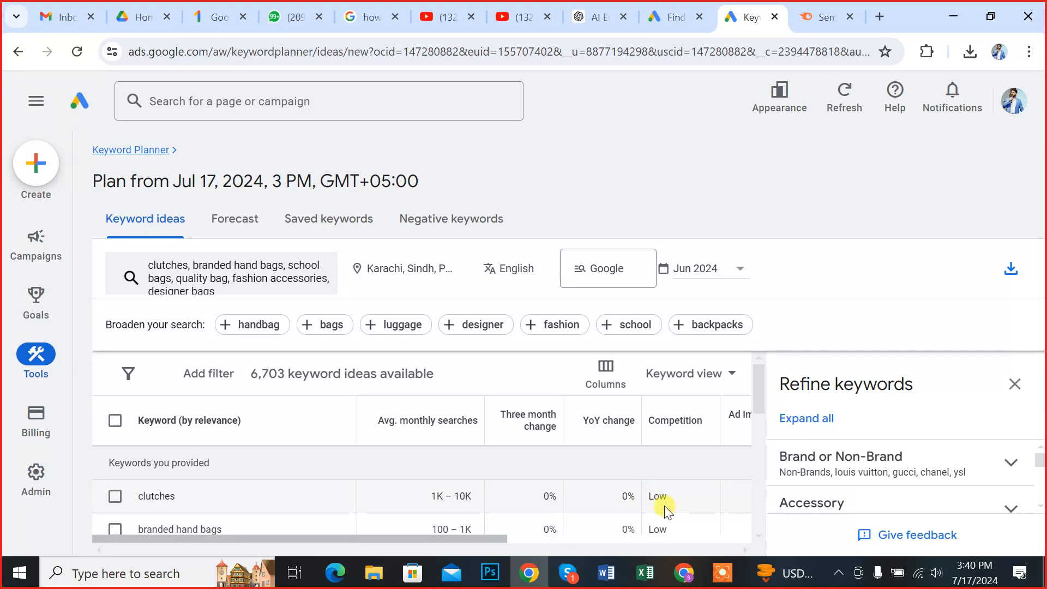
Filter the keyword ideas to show only those with High competition.
drag(760, 382, 759, 393)
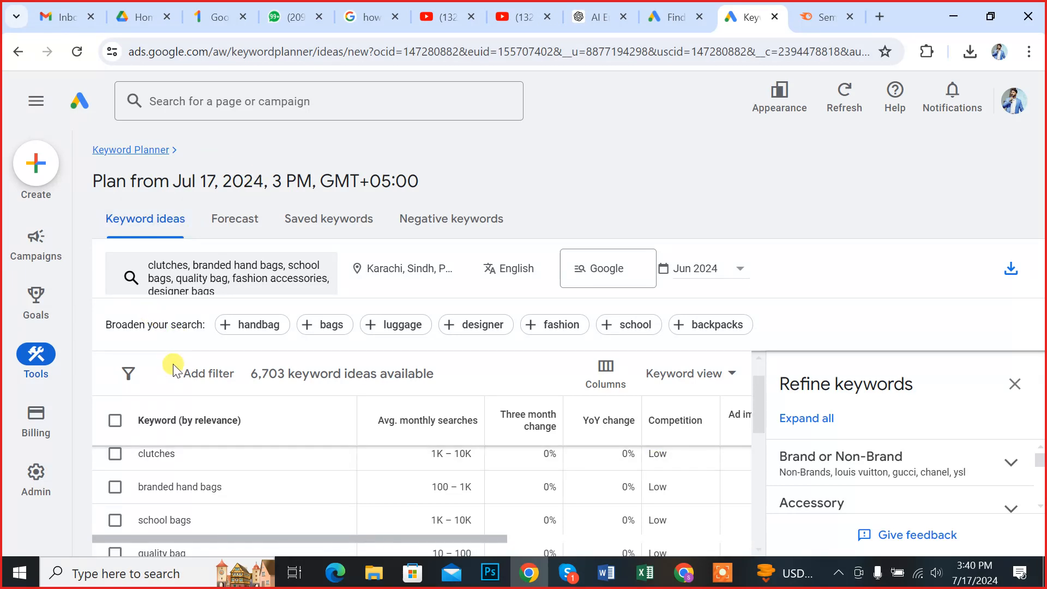
click(128, 374)
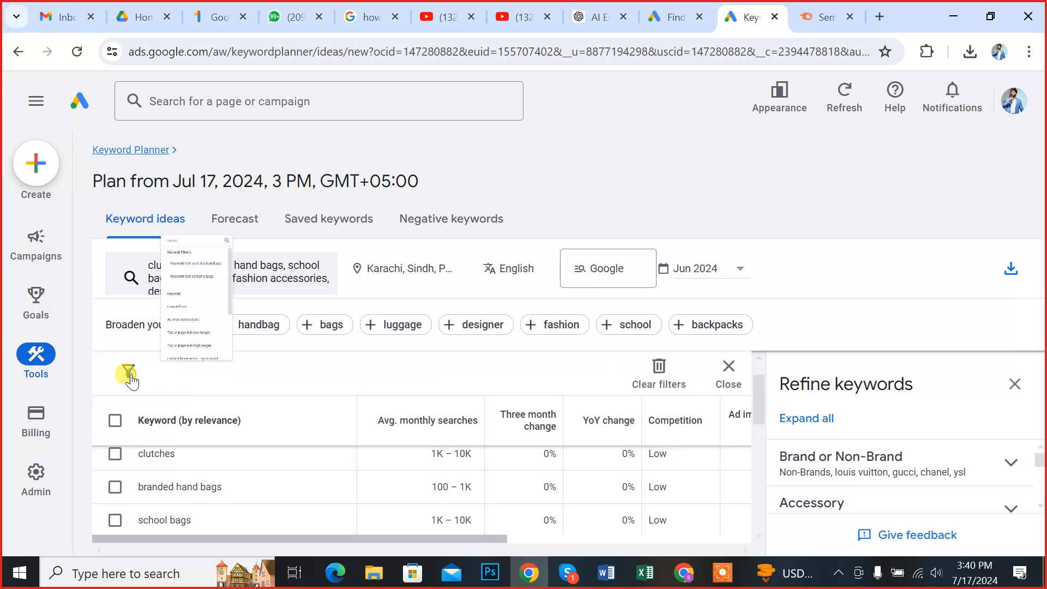
click(206, 289)
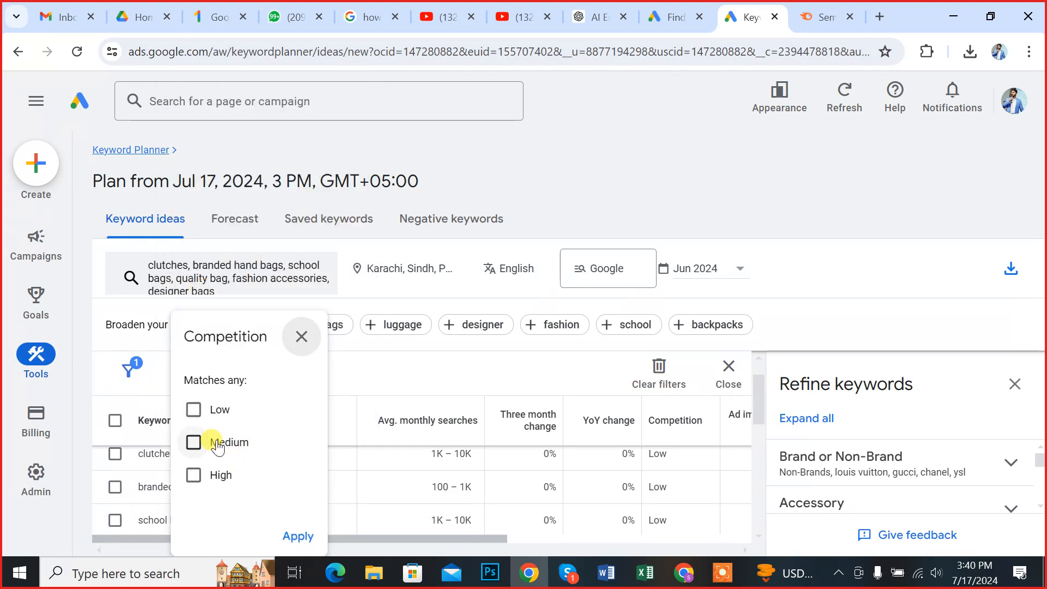
click(193, 475)
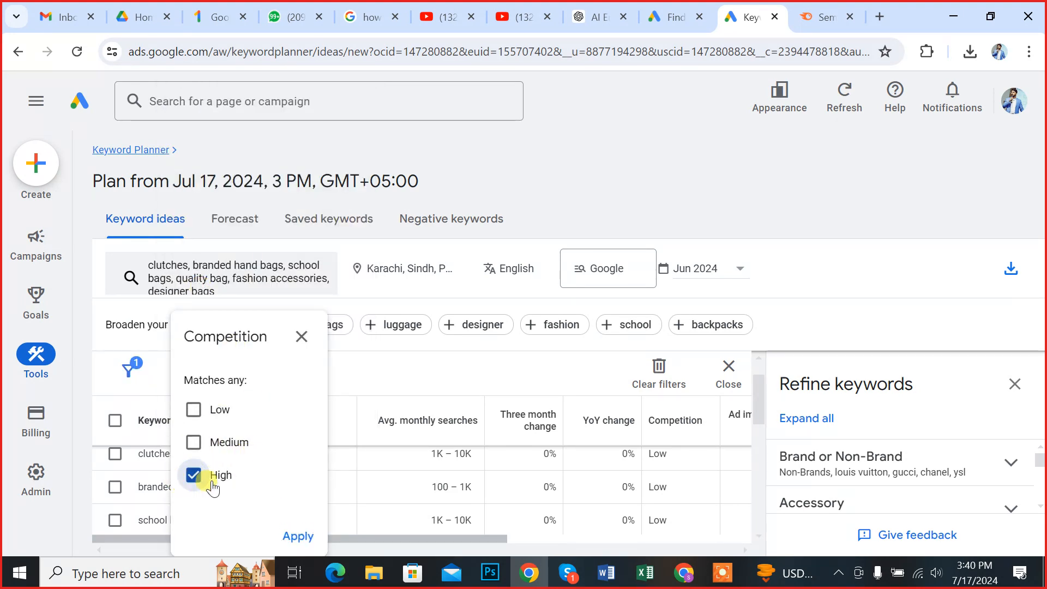
click(317, 536)
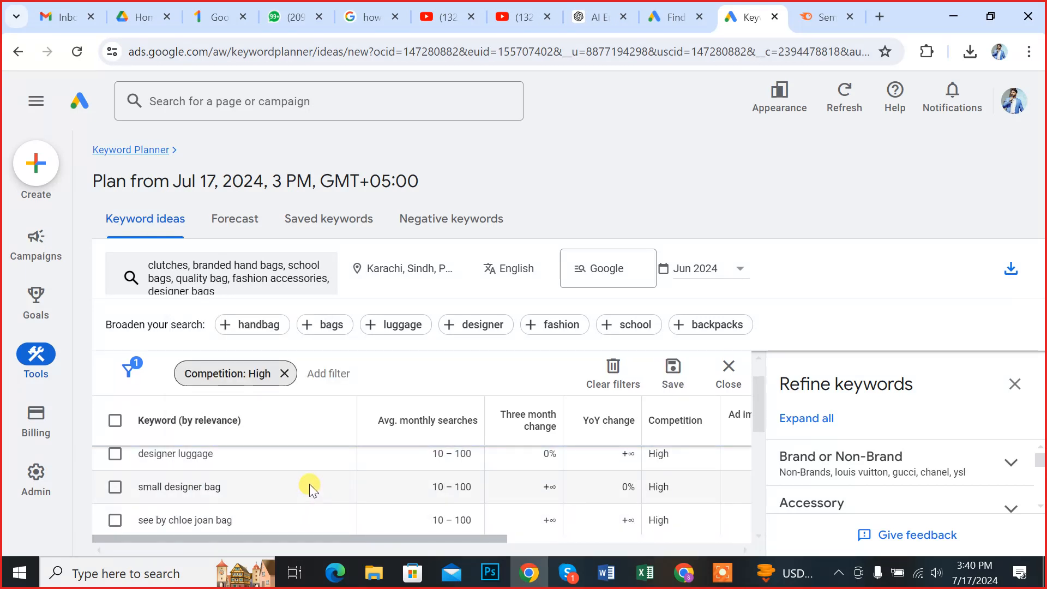
scroll(311, 485, up, 1)
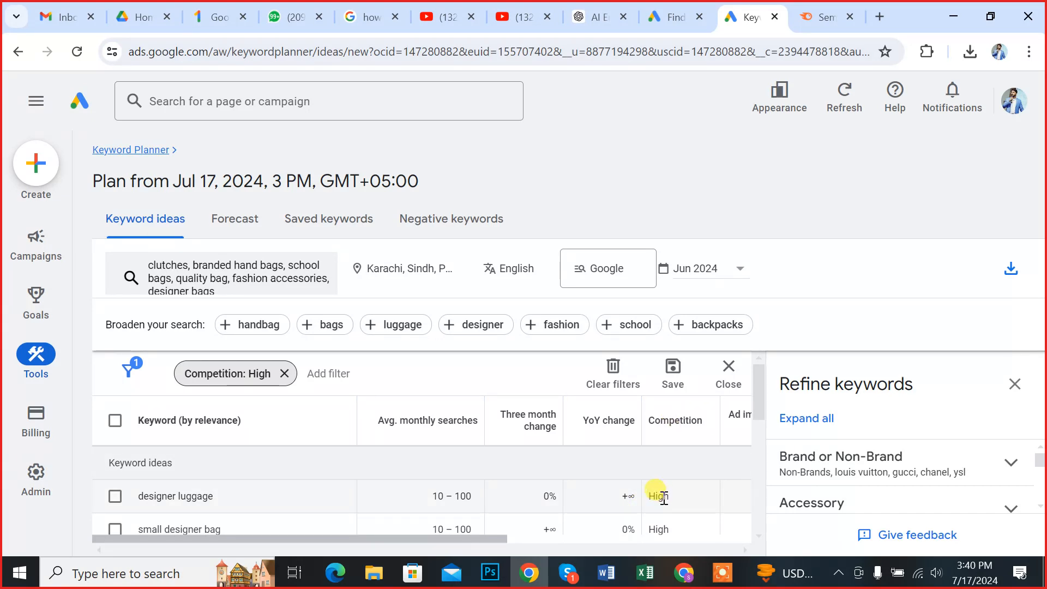
click(433, 495)
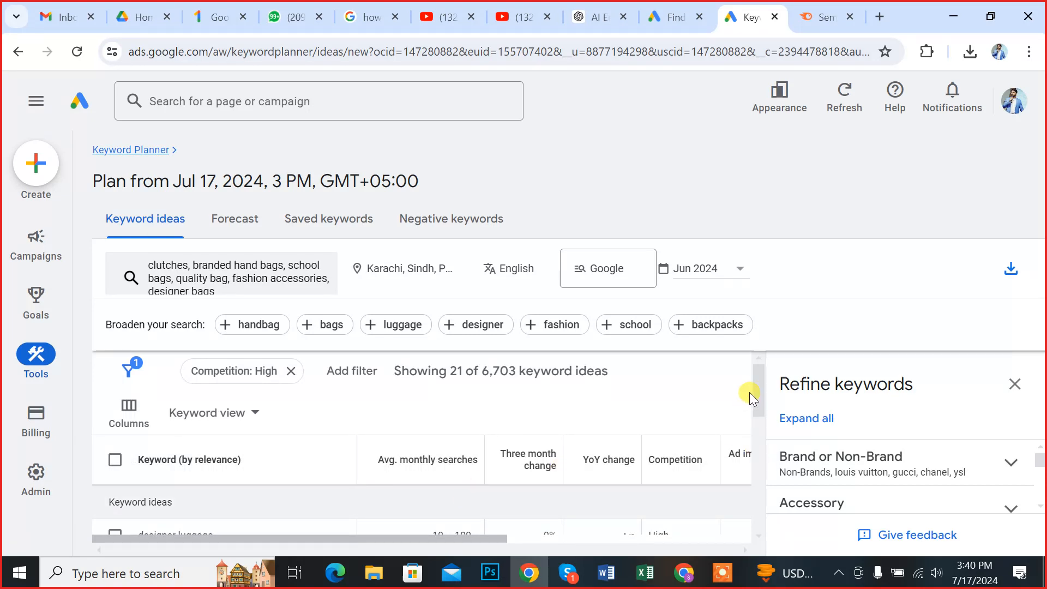
Review the high-competition keyword ideas and their average monthly searches down to the end of the list.
drag(758, 391, 757, 413)
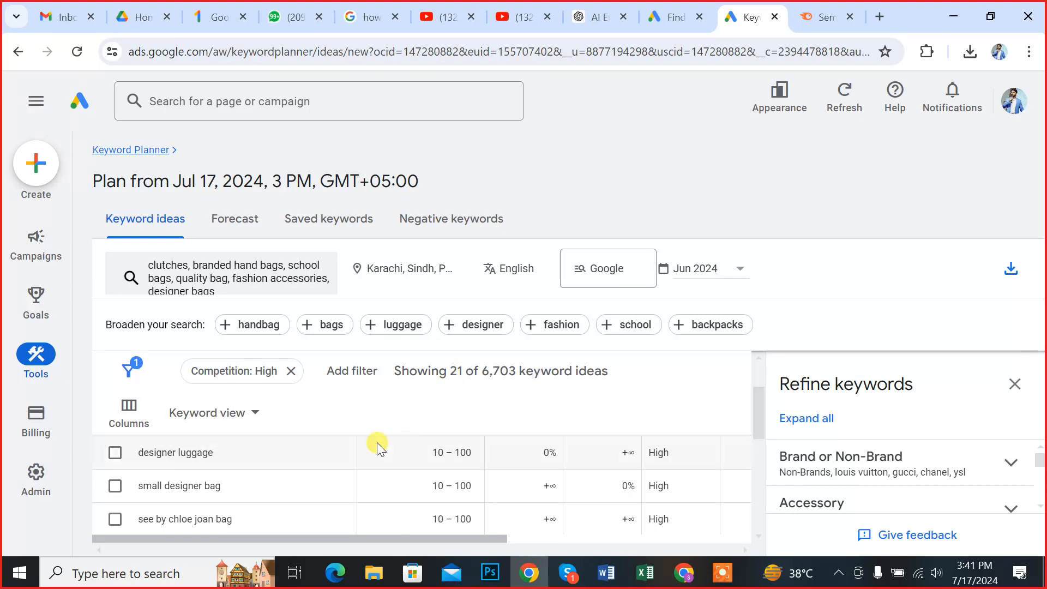
scroll(365, 477, down, 3)
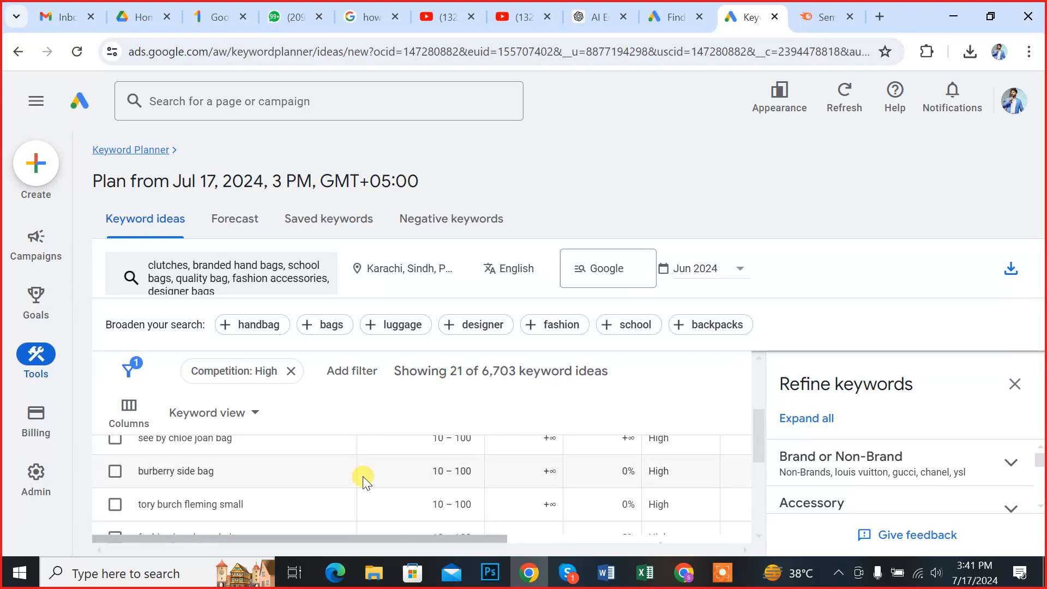
scroll(366, 480, down, 5)
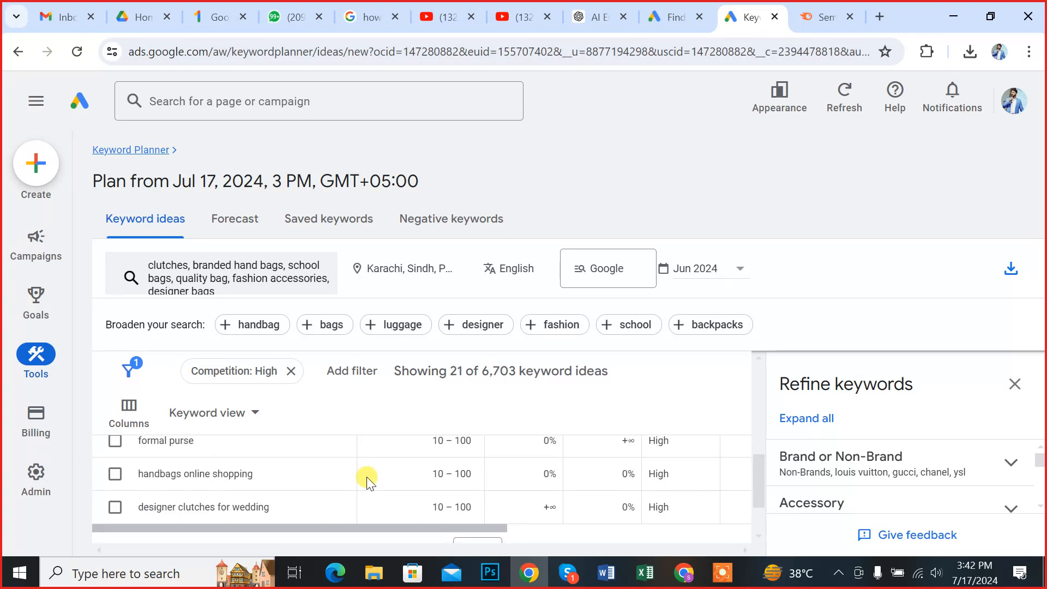
scroll(372, 470, down, 3)
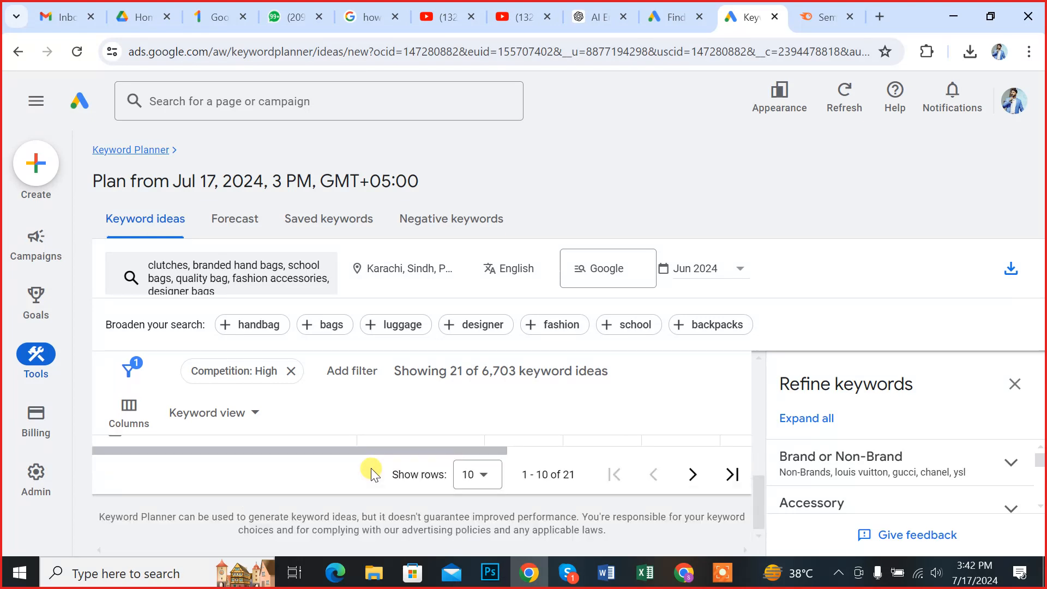
scroll(371, 468, up, 3)
scroll(371, 473, up, 5)
scroll(370, 479, up, 3)
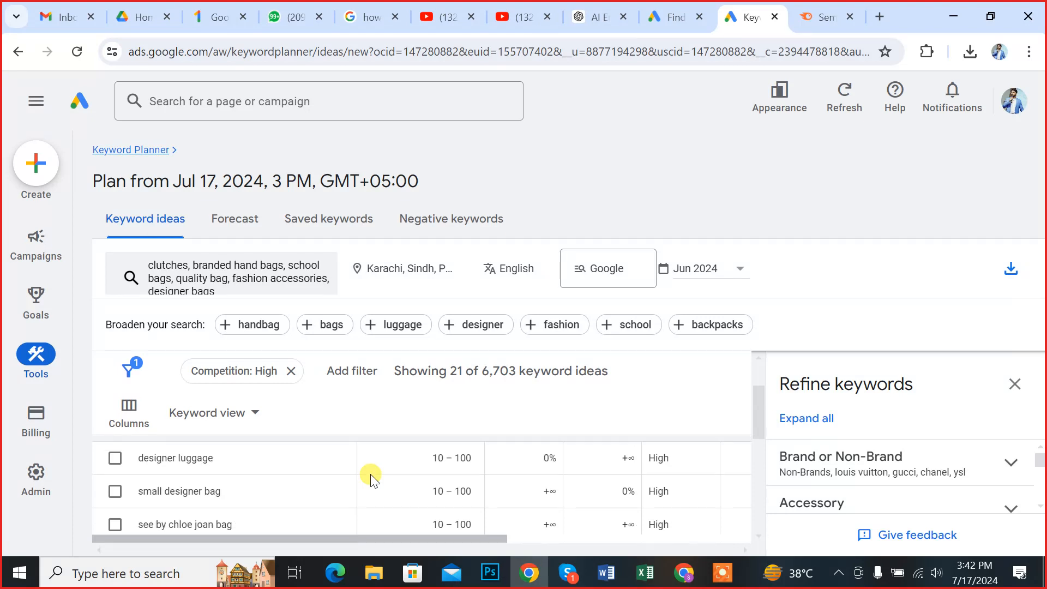
scroll(369, 484, down, 2)
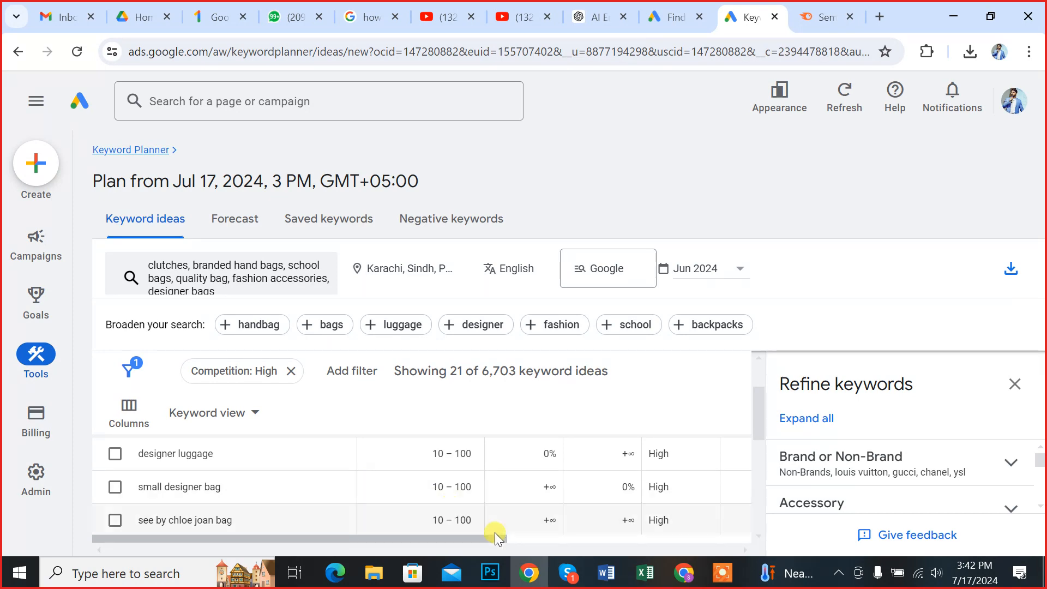
Switch to Document2 in Word, add a new page listing "Low 5", "Medium 3" and "High 2" on separate lines, and select the list.
mouse_move(605, 572)
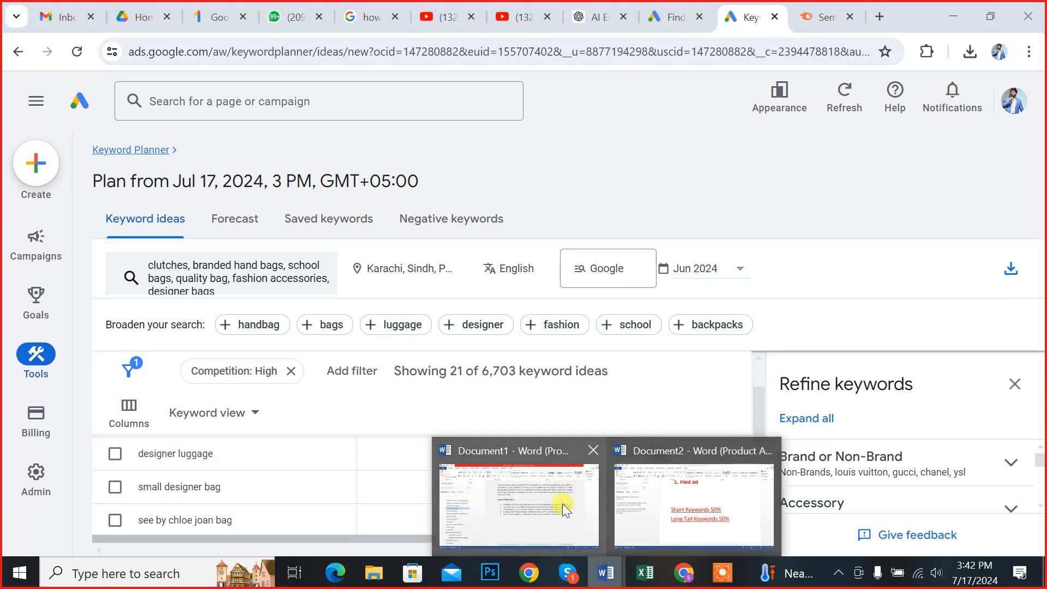
click(694, 521)
click(812, 425)
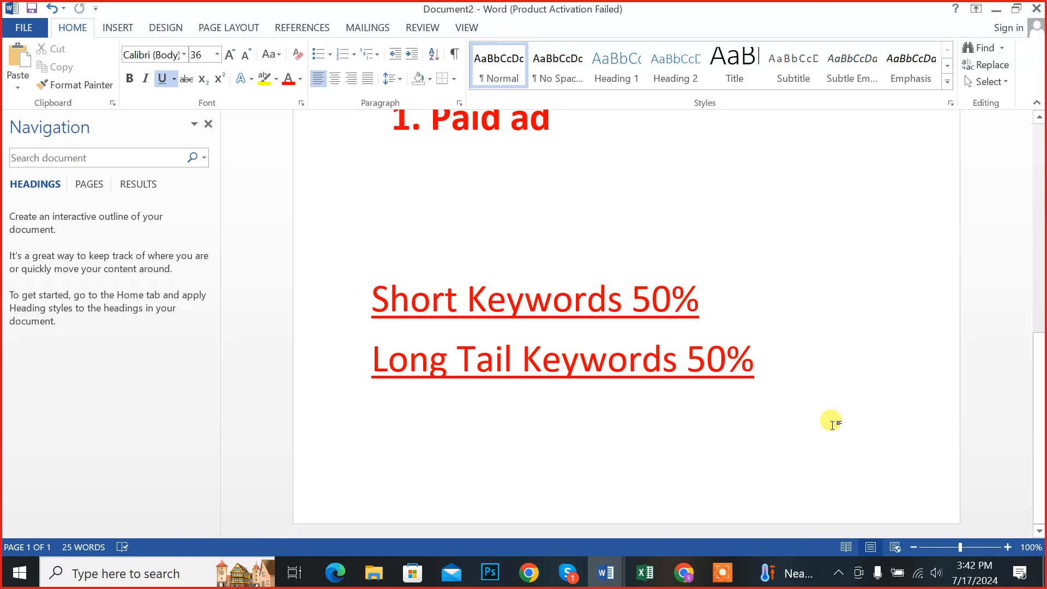
key(ctrl+Return)
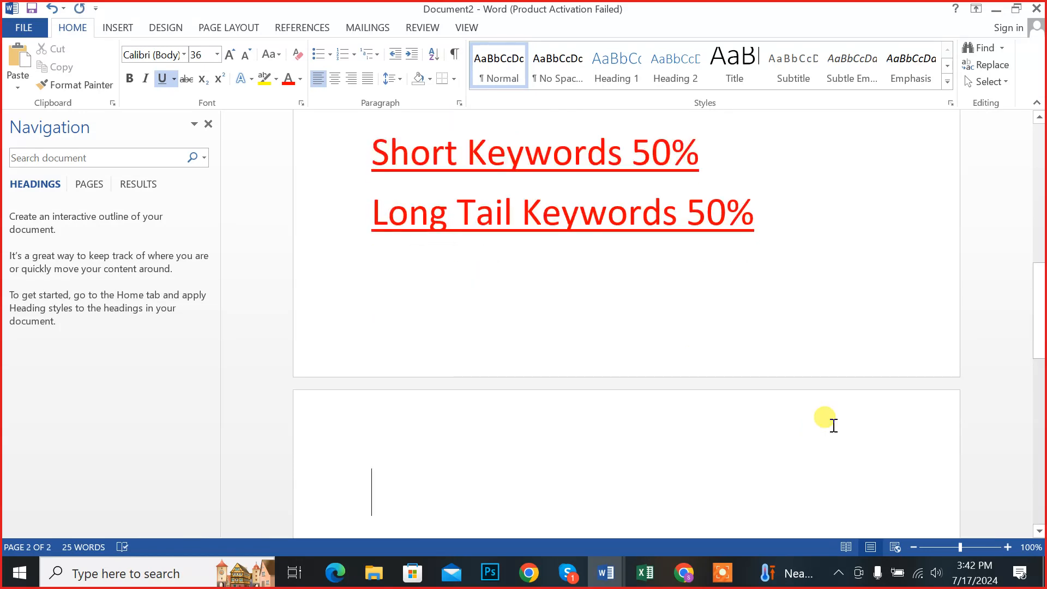
text(Low )
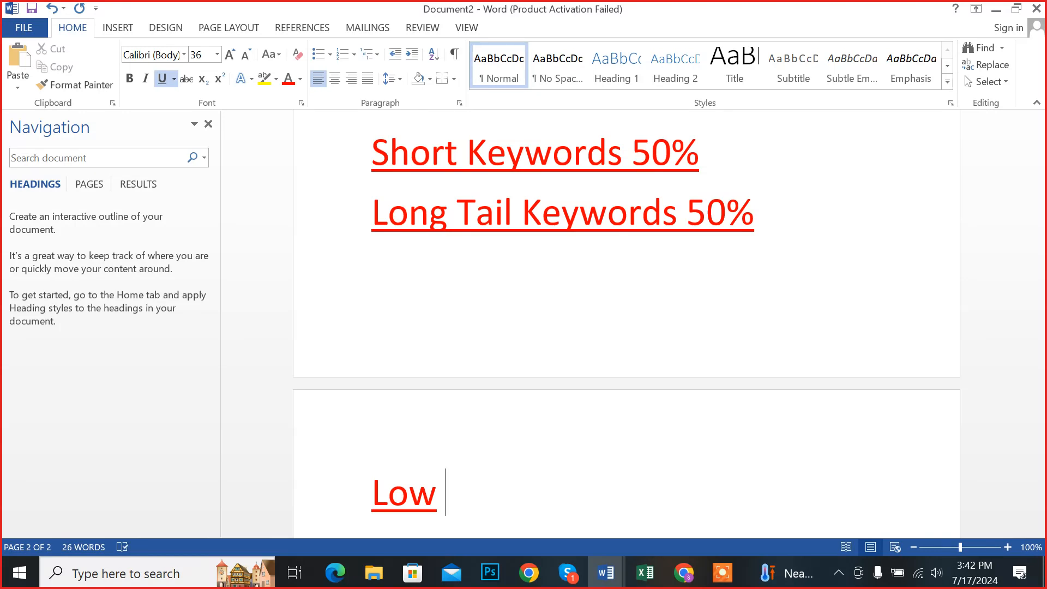
text(5)
key(Return)
text(Medi)
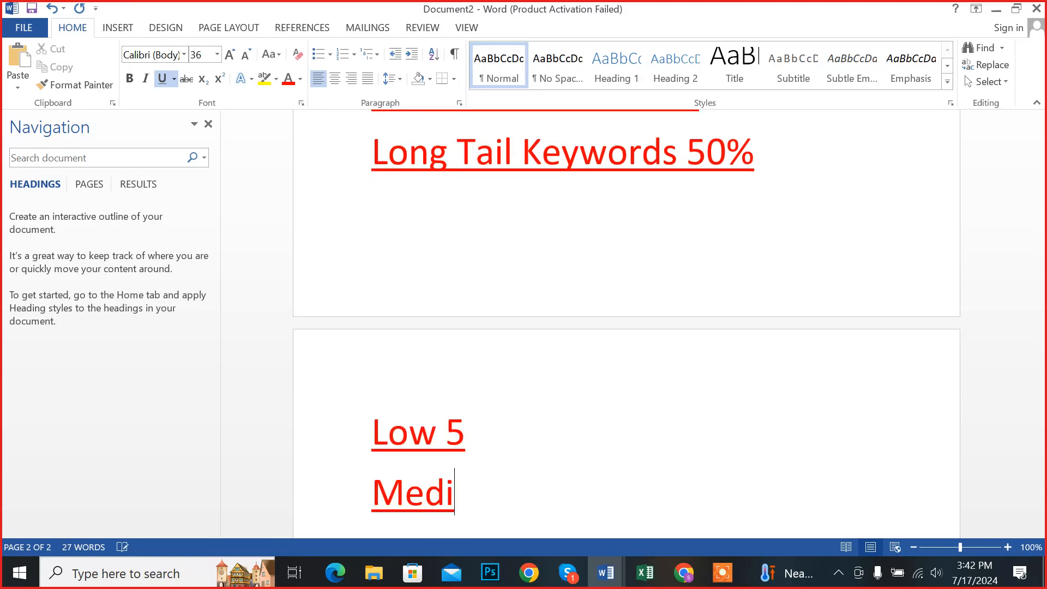
text(um 3)
key(Return)
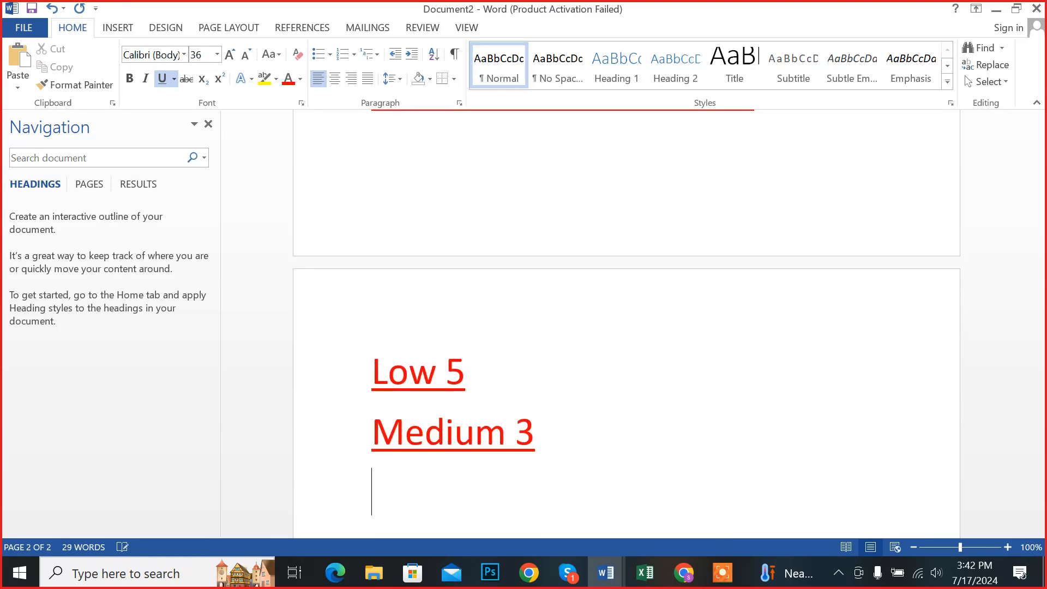
text(High 2)
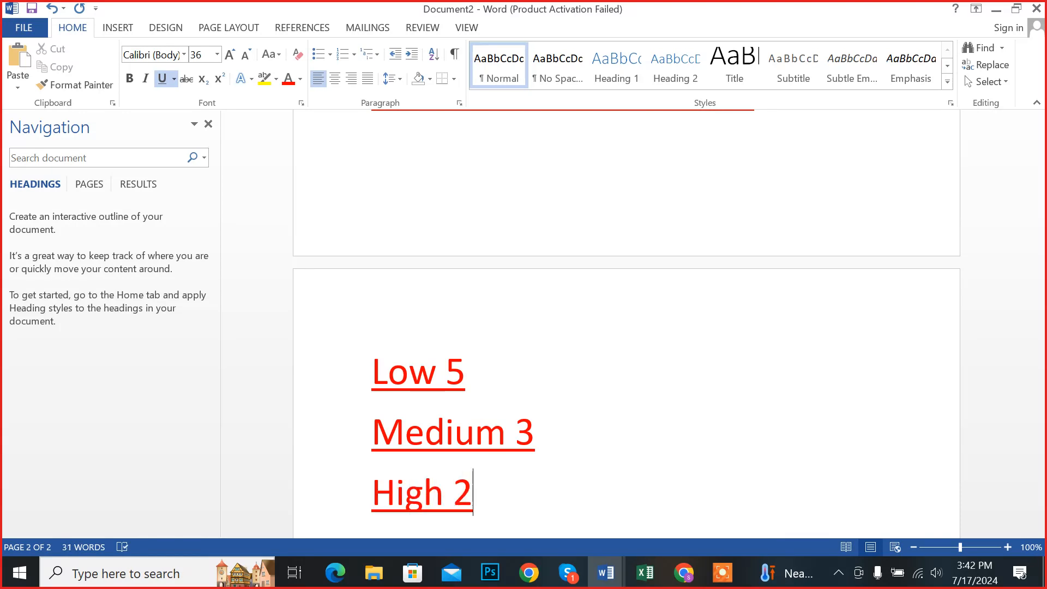
key(ctrl+shift+Up)
key(ctrl+shift+Up)
key(ctrl+shift+Up)
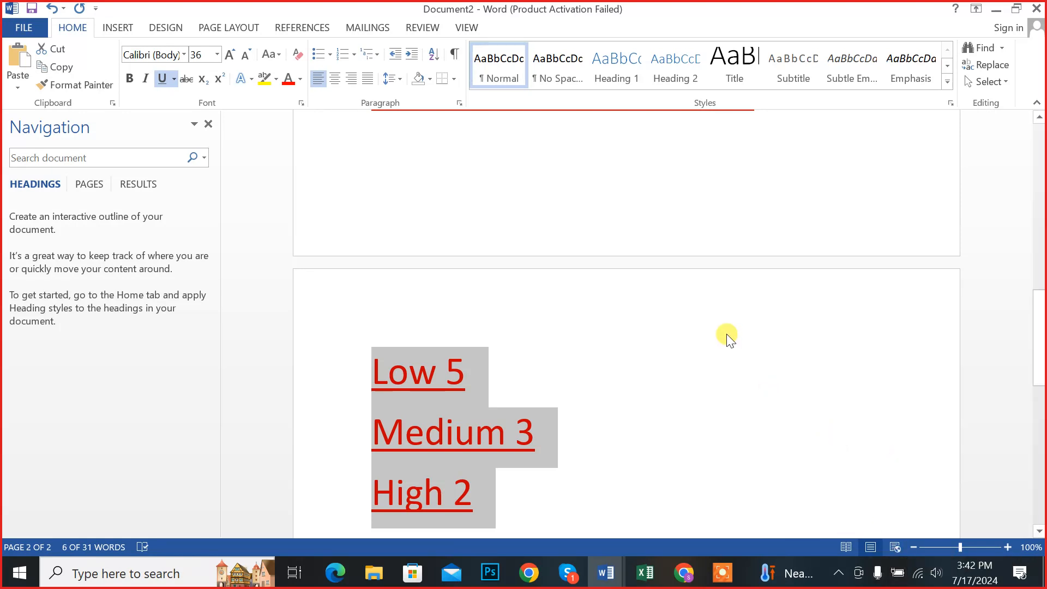
Switch back to Keyword Planner in Chrome and replace the High competition filter with Medium.
click(528, 572)
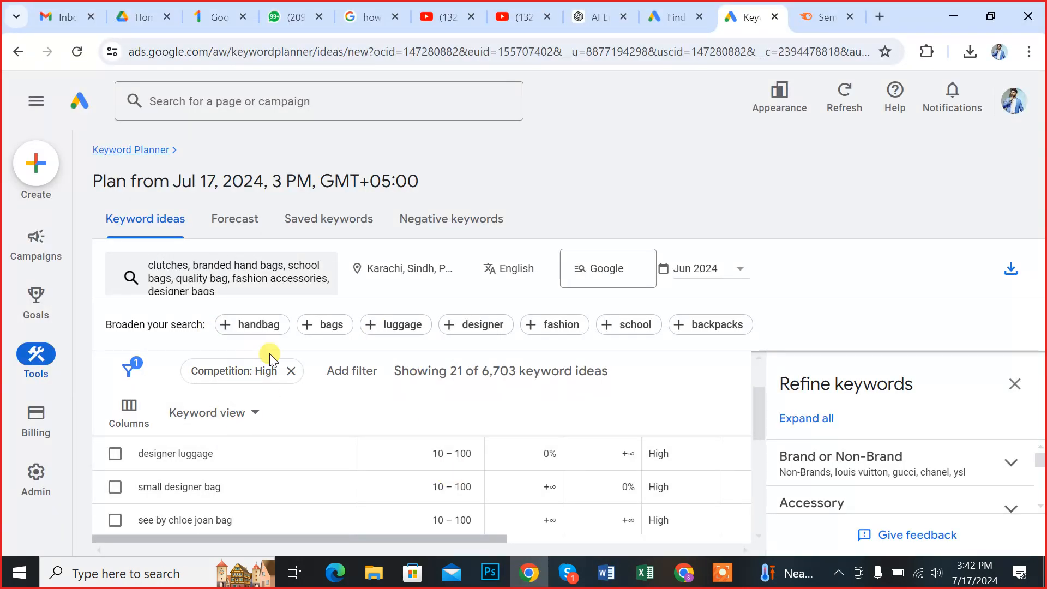
click(290, 371)
click(139, 375)
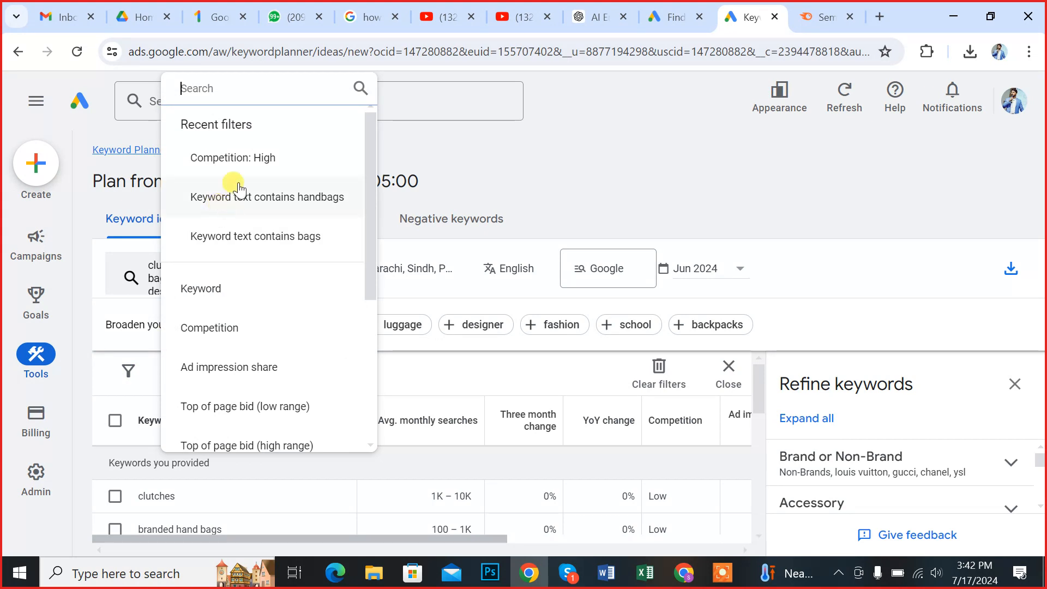
click(233, 329)
click(235, 443)
click(297, 535)
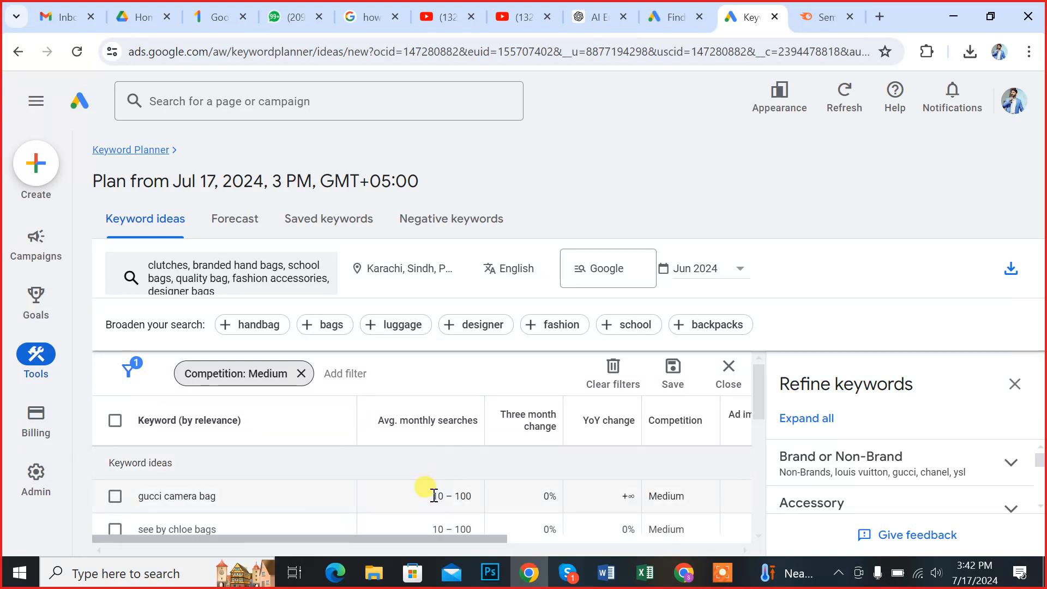
Review the medium-competition keyword ideas and remove the Medium competition filter.
scroll(234, 480, down, 1)
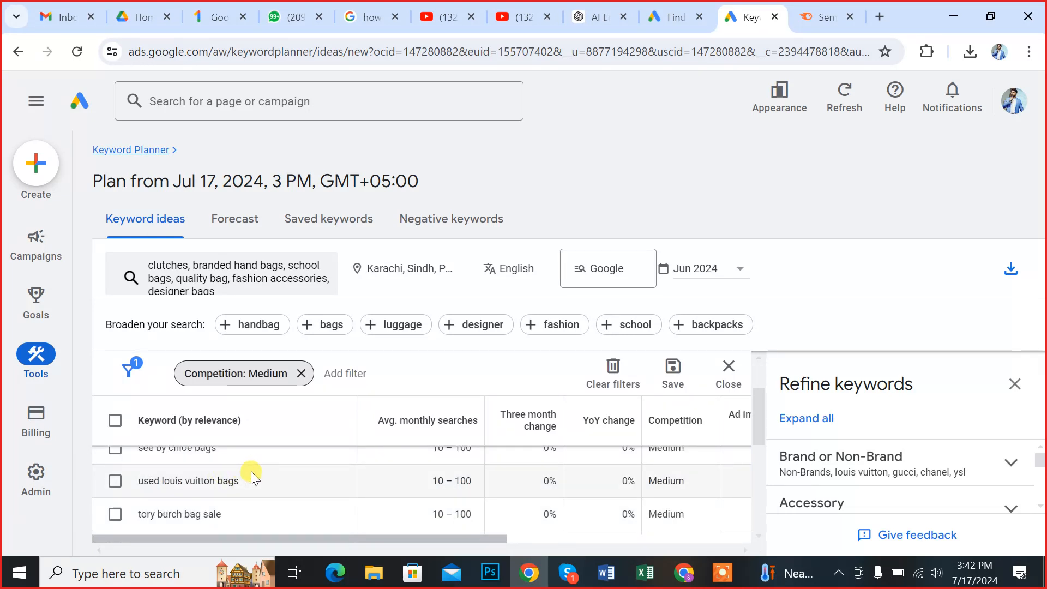
scroll(540, 504, up, 1)
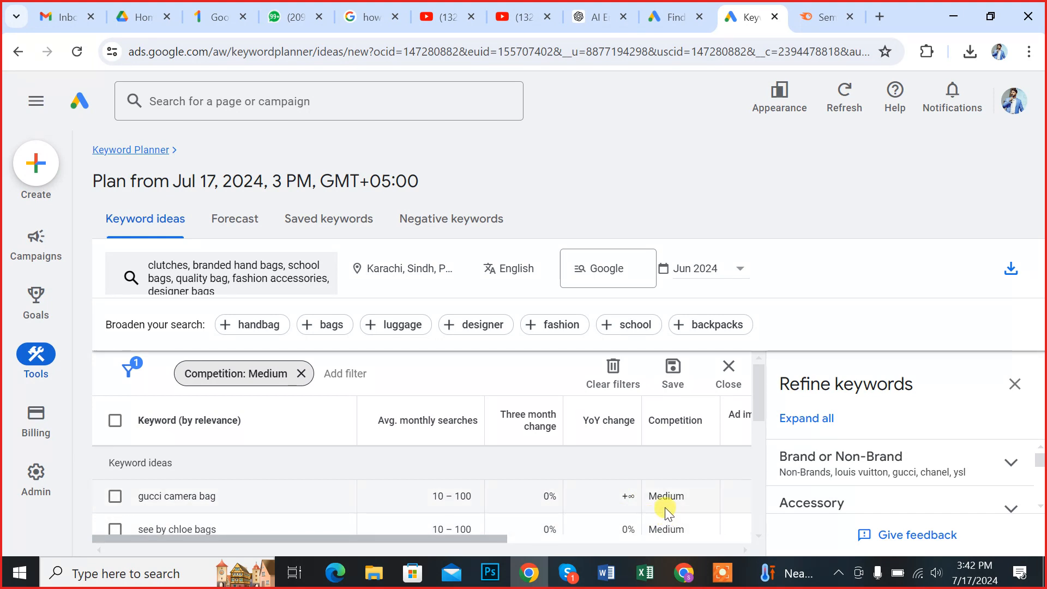
drag(758, 395, 758, 358)
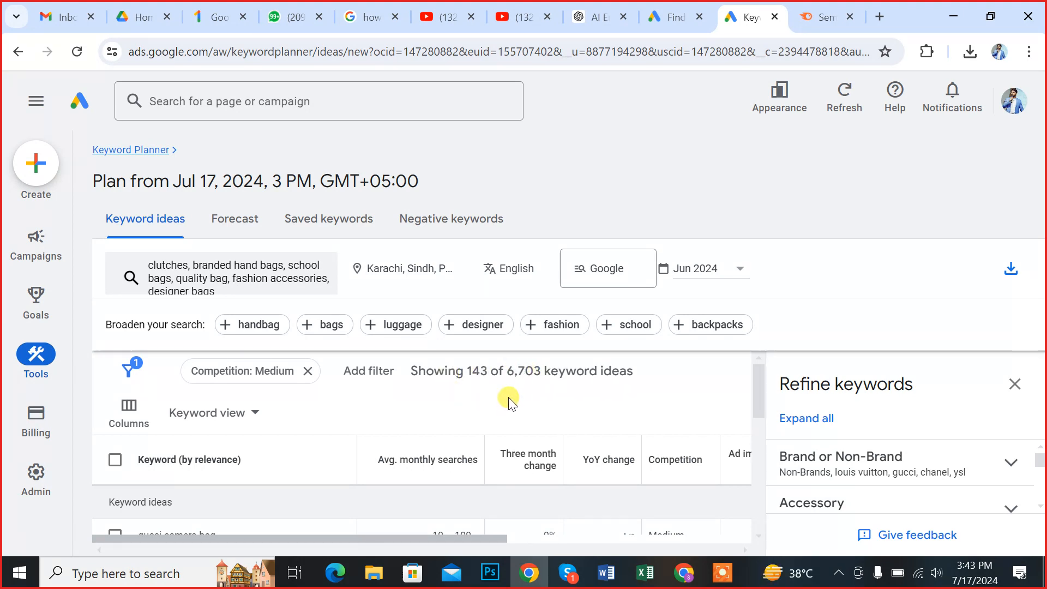
click(307, 371)
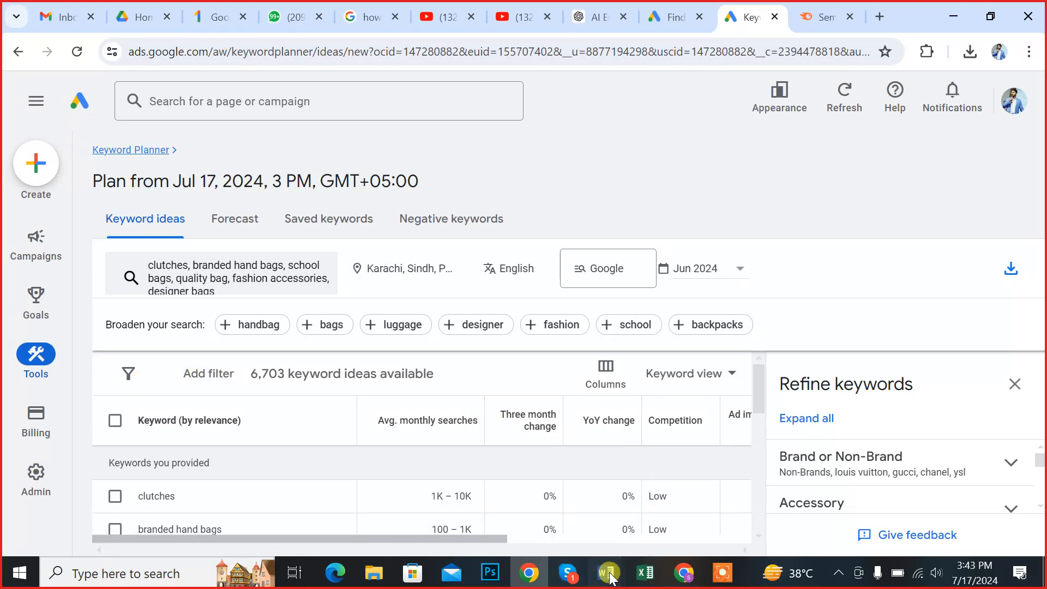
Switch to Document2 in Word and add another new page with the line "Google Keyword Planner".
mouse_move(611, 575)
click(670, 522)
click(616, 514)
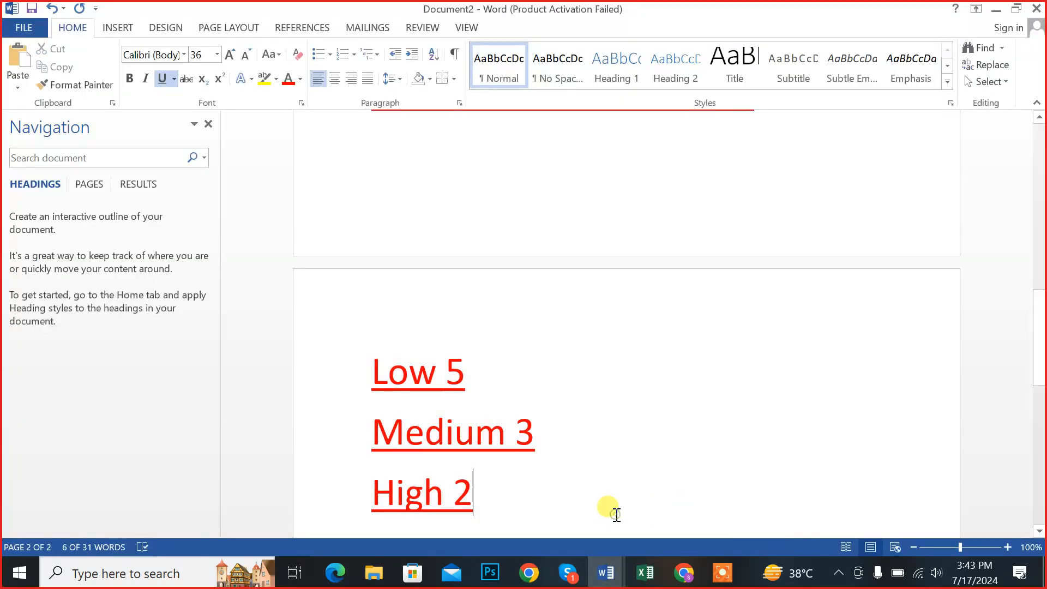
key(ctrl+Return)
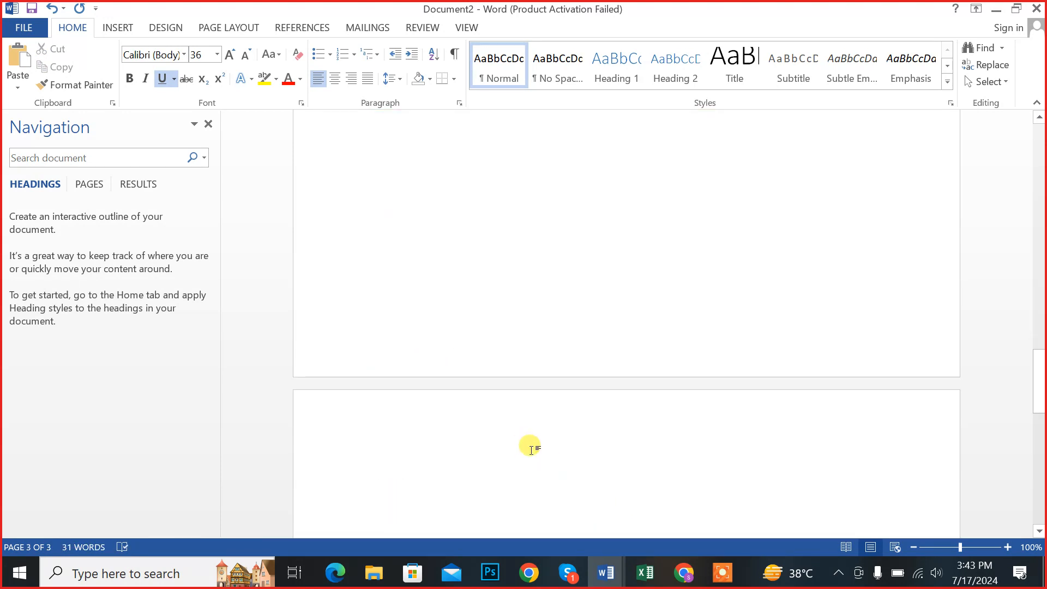
scroll(532, 446, down, 1)
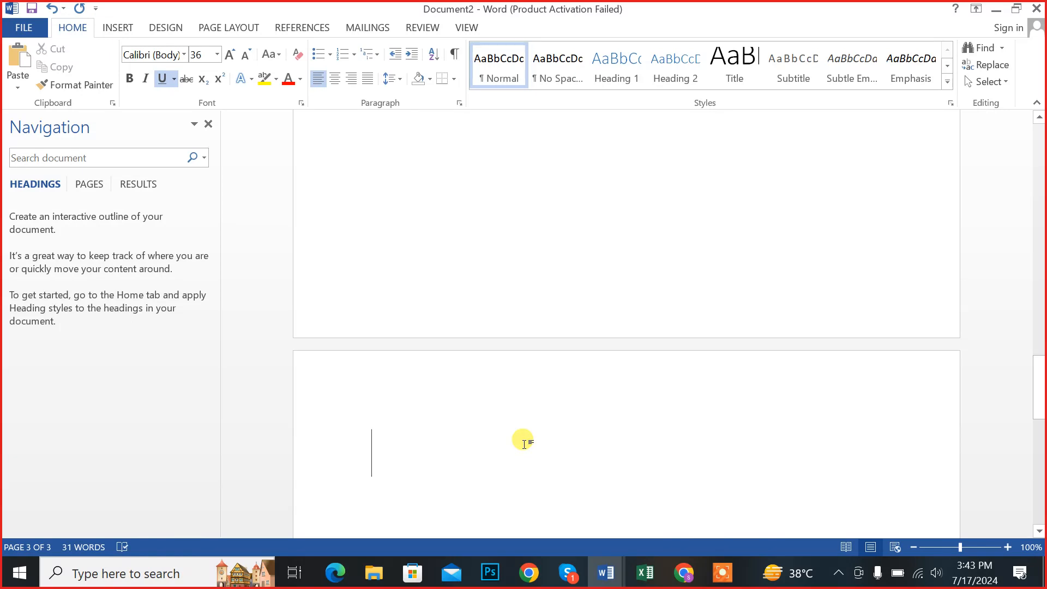
text(Googl)
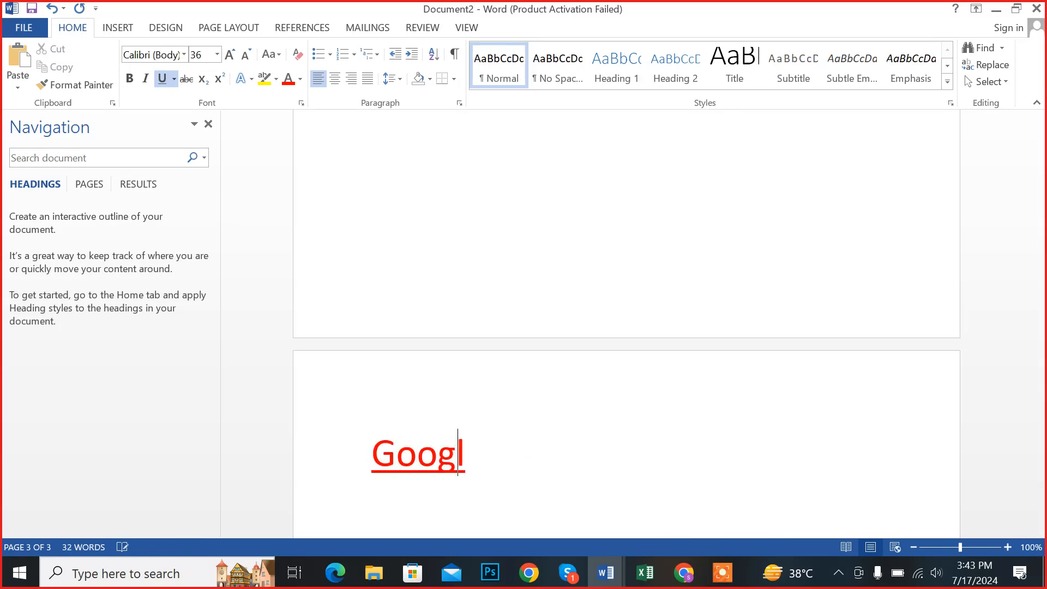
text(e Keyword )
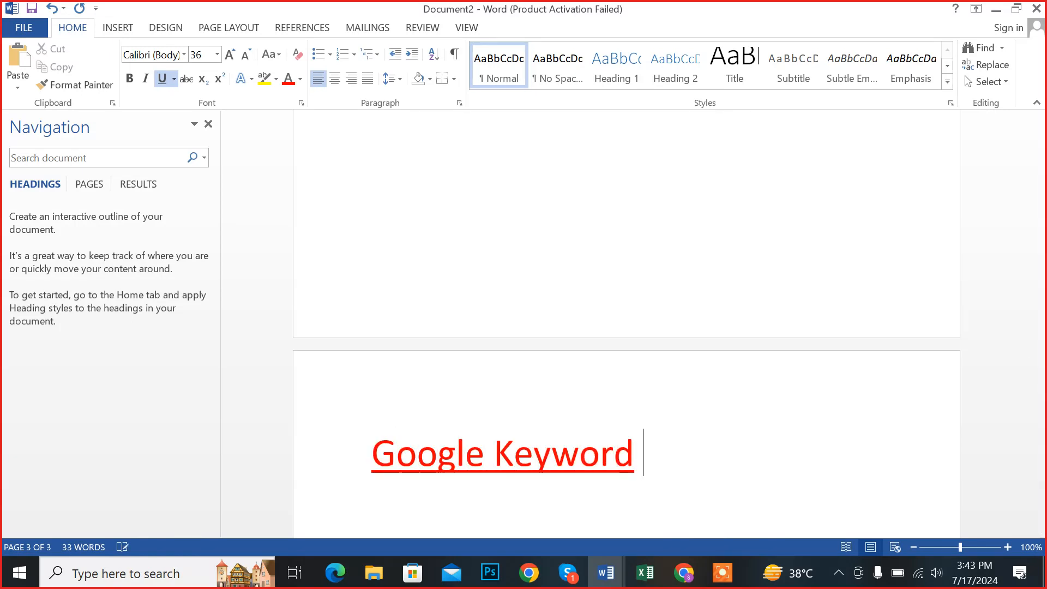
text(Planner)
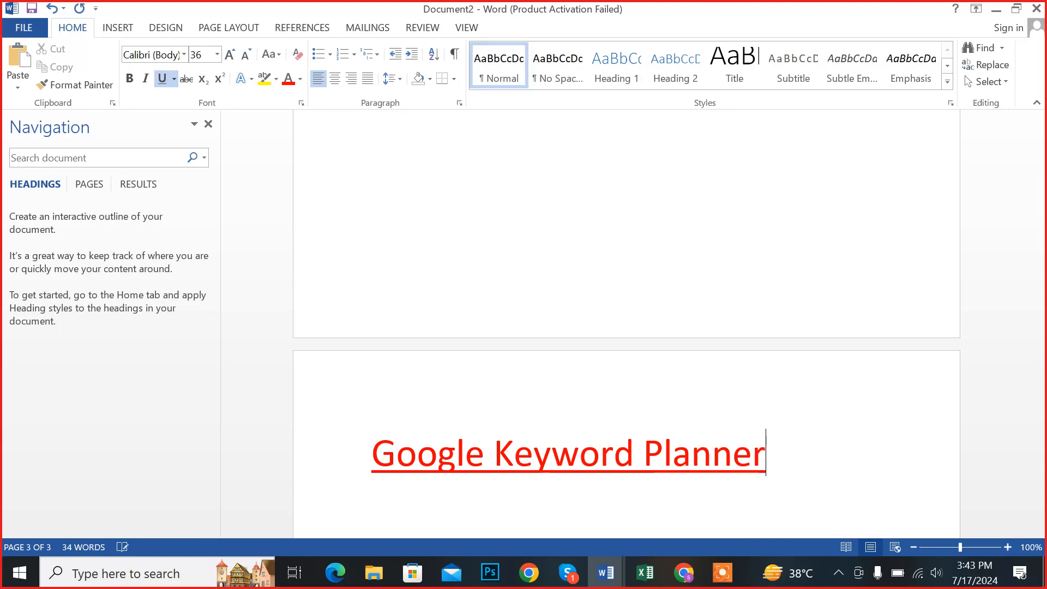
key(Return)
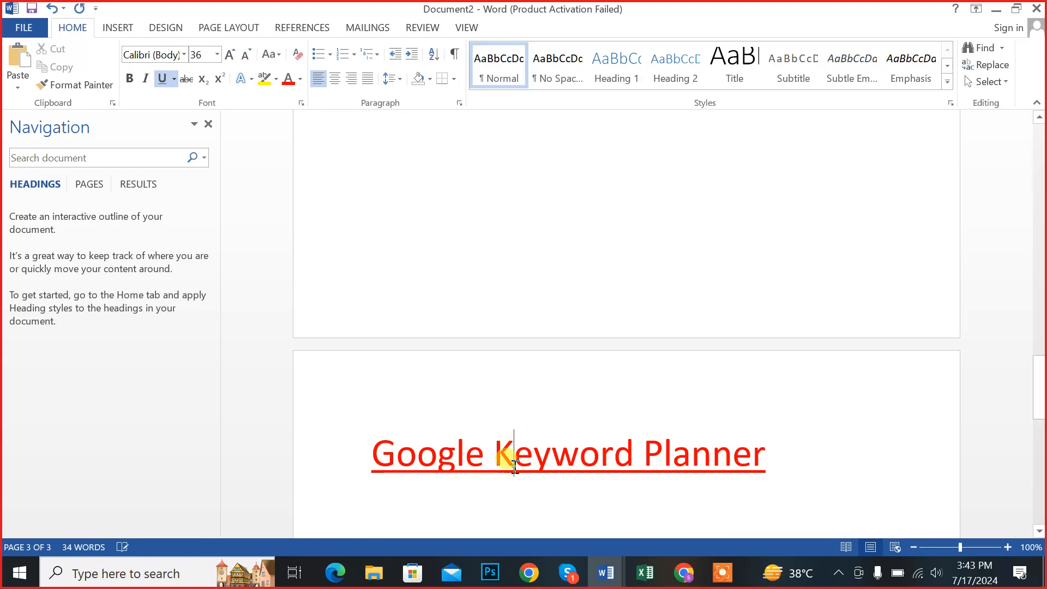
Remove the underline from the "Google Keyword Planner" line and place the cursor on the empty line below it.
double_click(507, 450)
click(416, 456)
triple_click(398, 450)
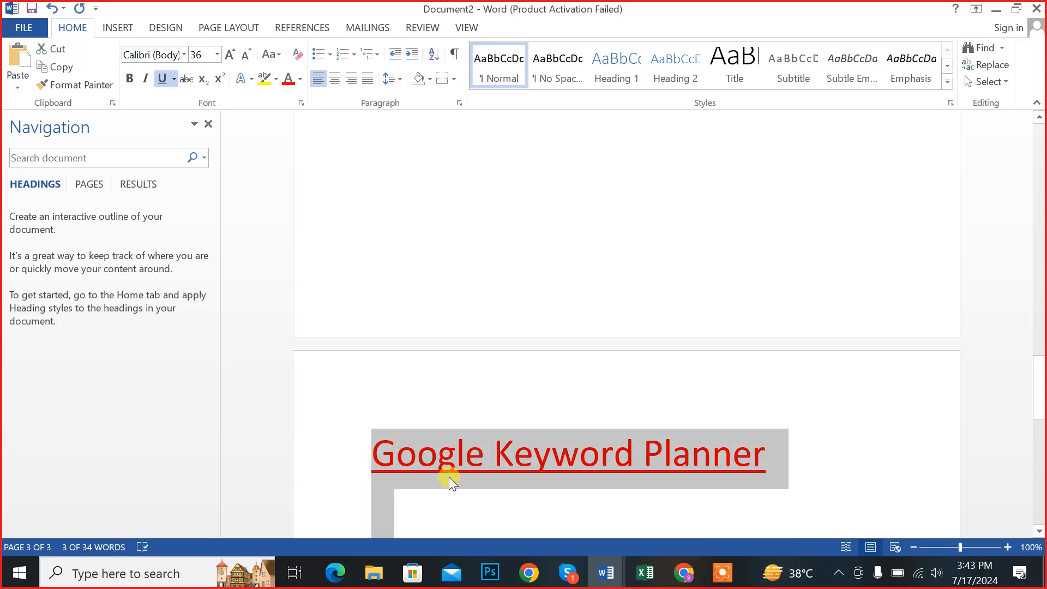
key(ctrl+u)
click(479, 521)
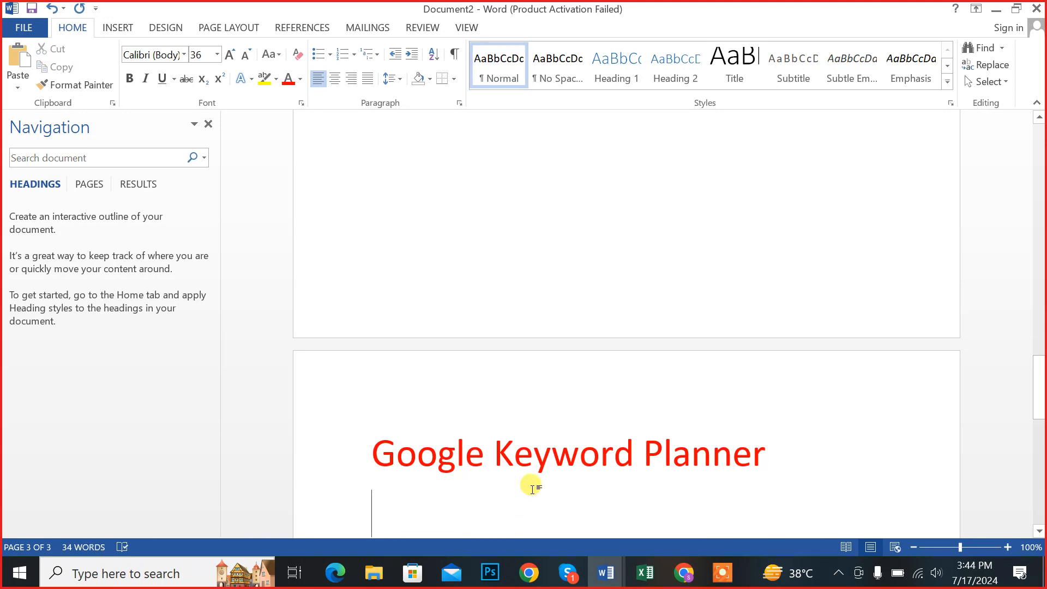
Write "Find Keywords – bags" on the line below "Google Keyword Planner".
text(Find k)
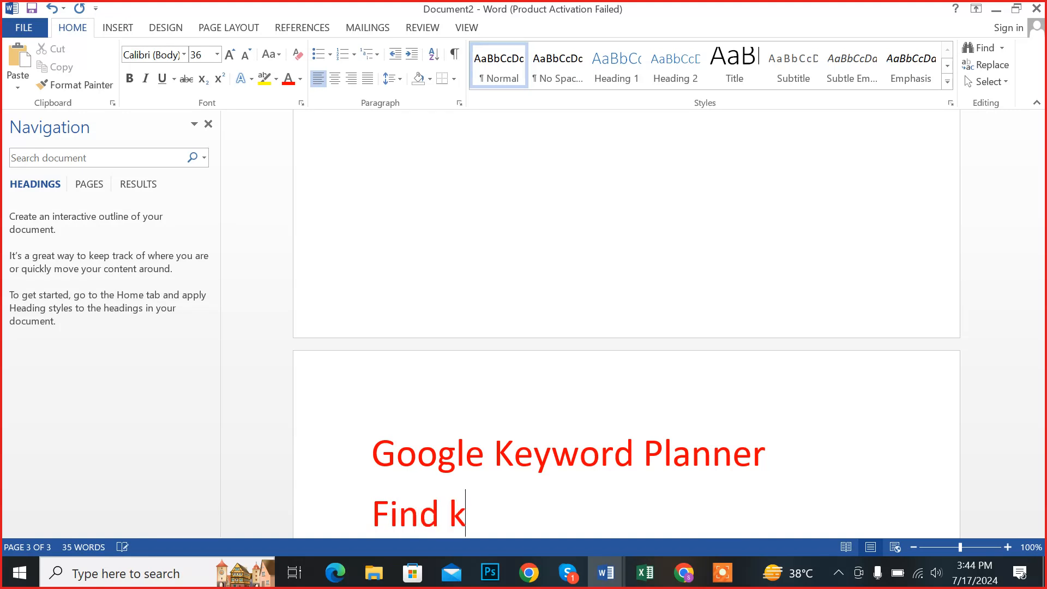
text(ey)
key(BackSpace)
key(BackSpace)
key(BackSpace)
text(Keyw)
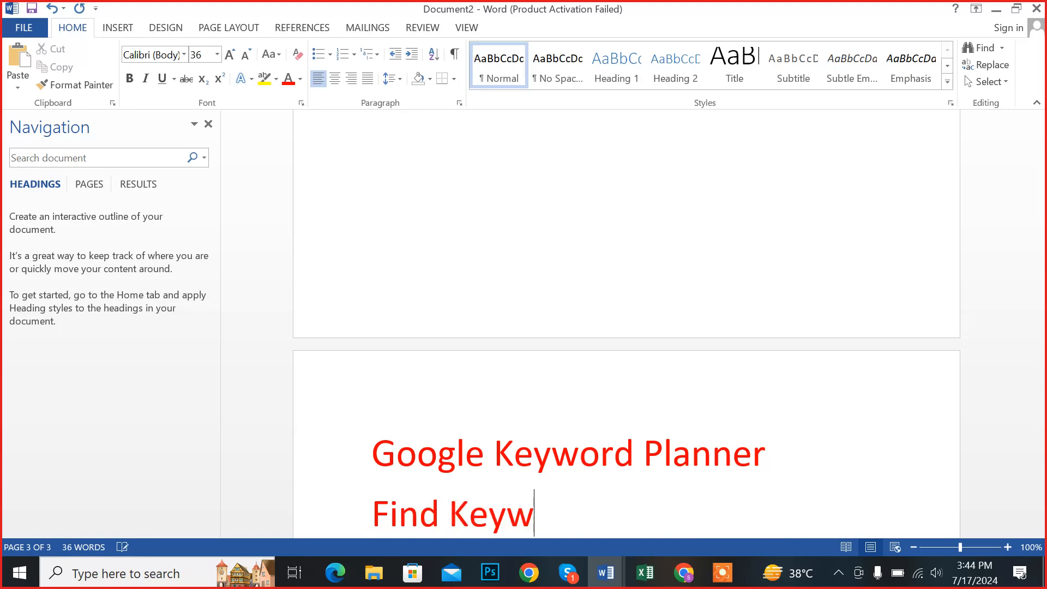
text(ords)
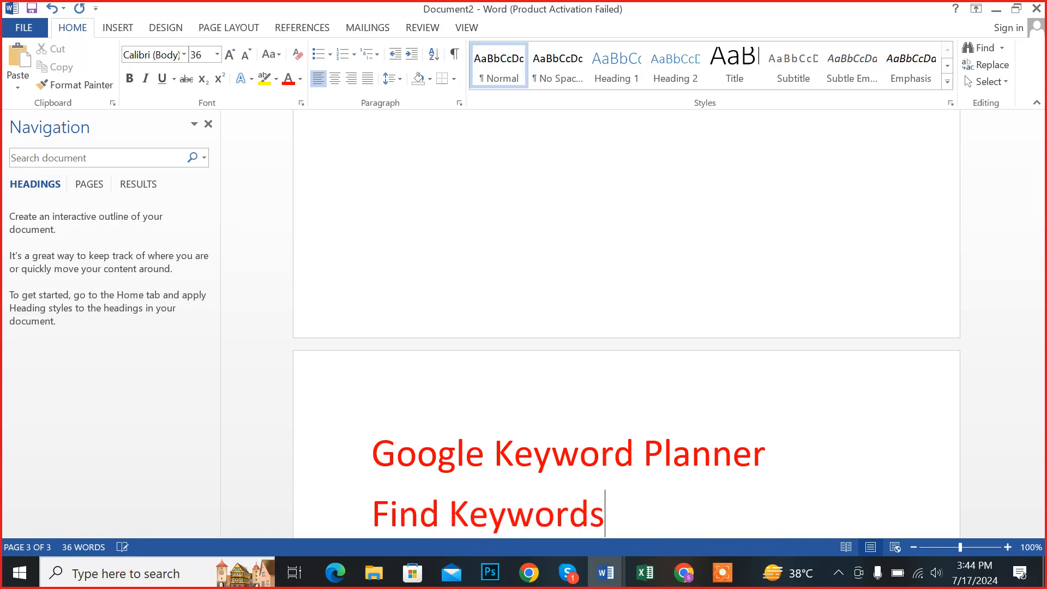
key(Return)
key(BackSpace)
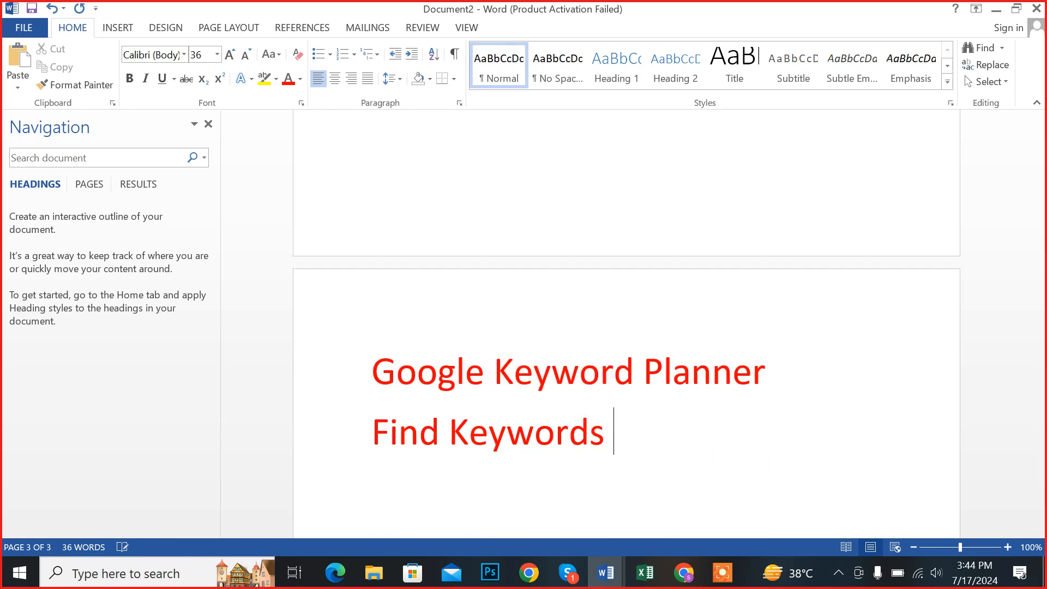
text(- bags)
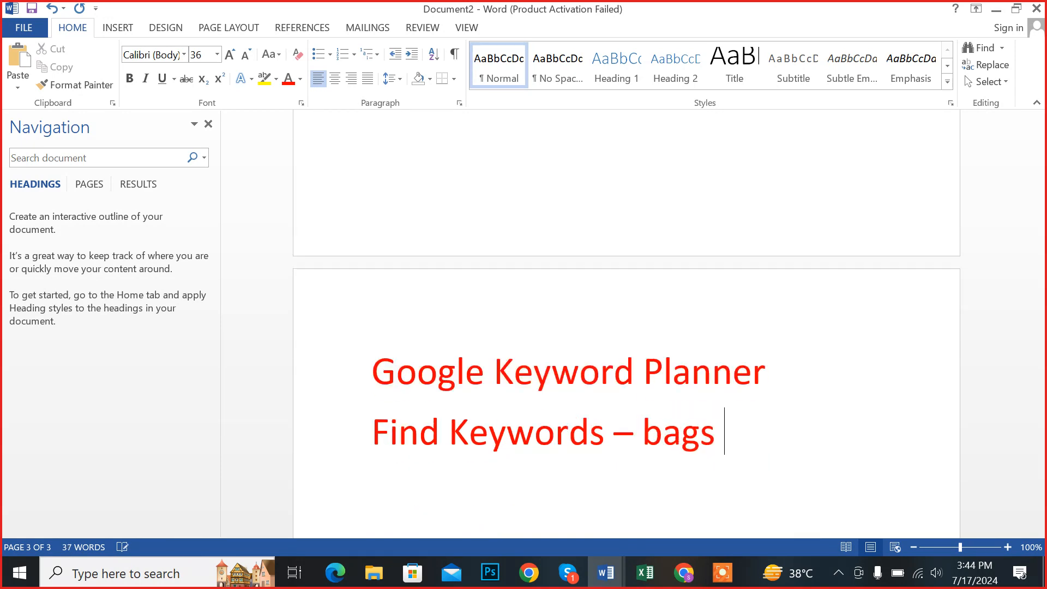
Add the line "Use Filters" below the "Find Keywords – bags" line.
key(Return)
text(G)
key(BackSpace)
text(Filter)
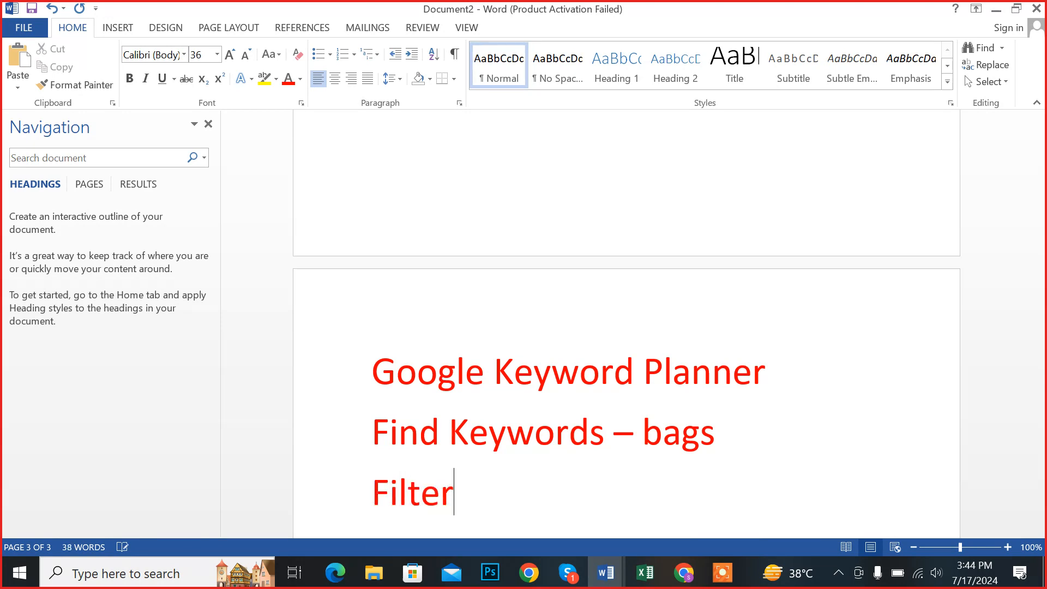
text(s)
triple_click(532, 489)
key(Home)
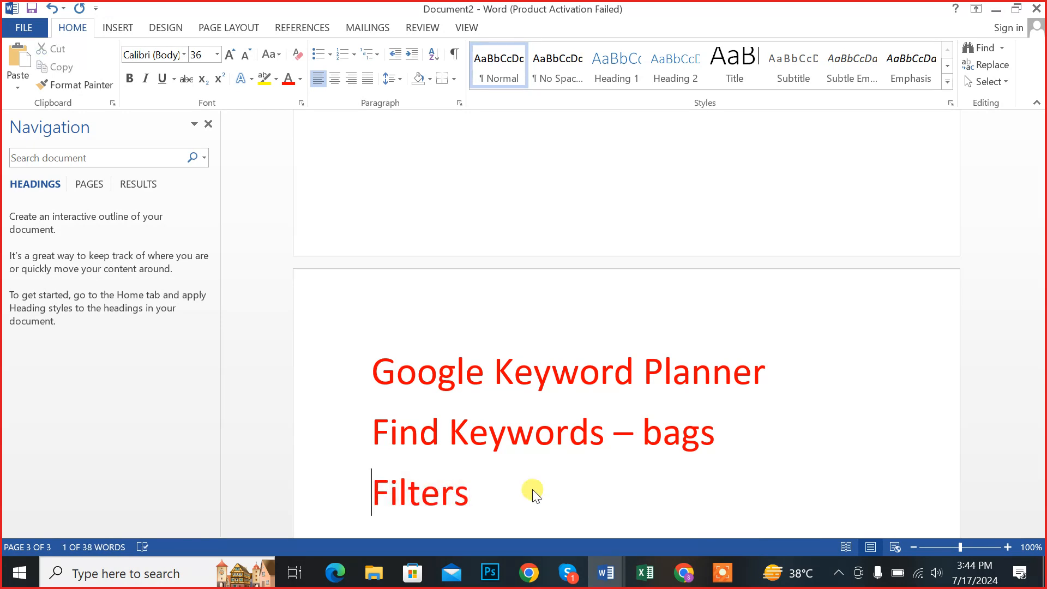
text(Use)
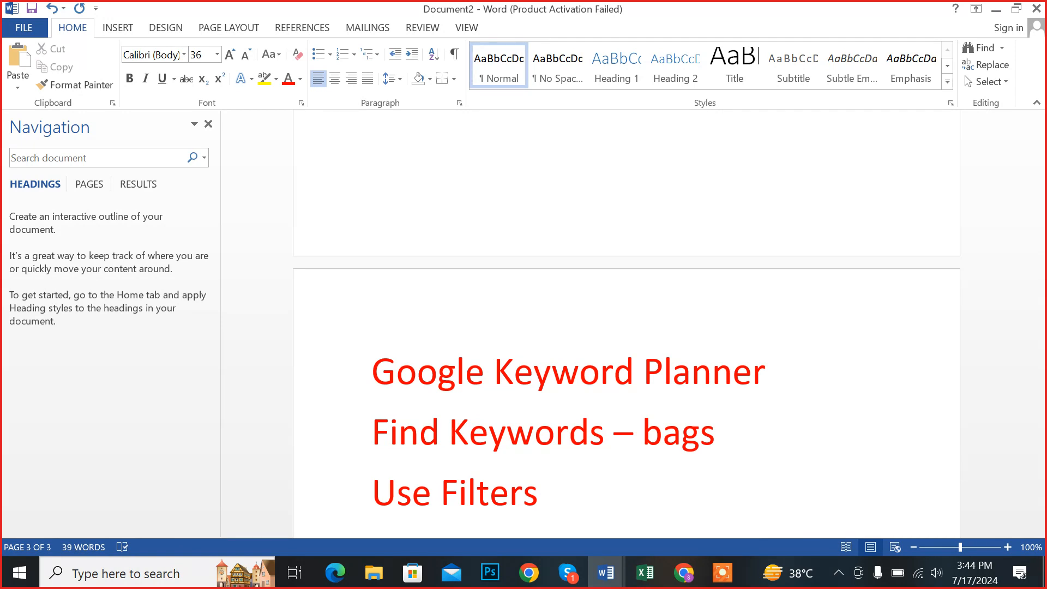
Add the line "10 articles k ley 10/10 keywords ki list banana hay!" below "Use Filters".
key(Down)
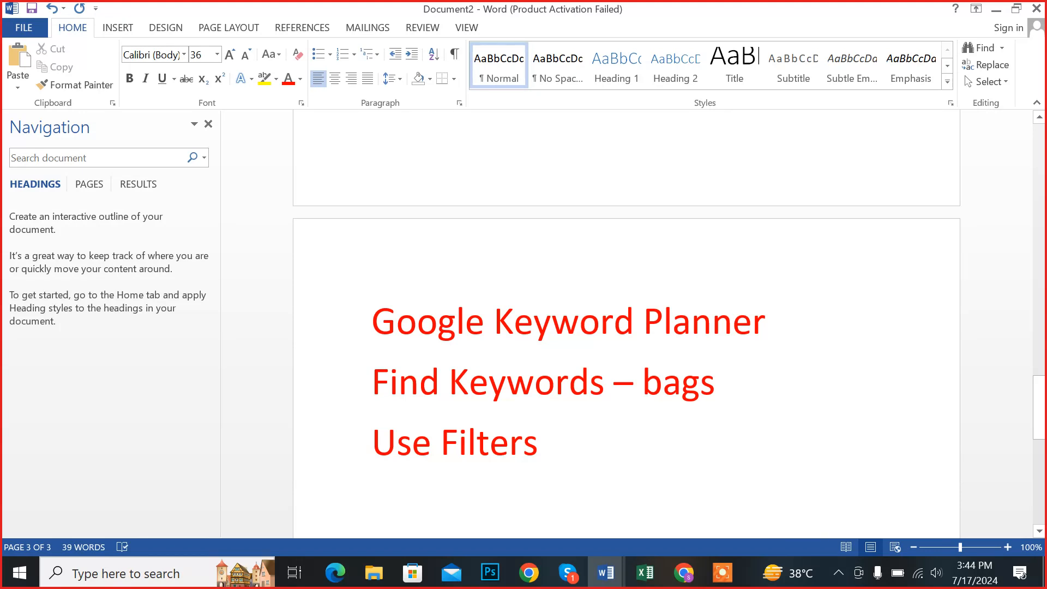
text(10 article)
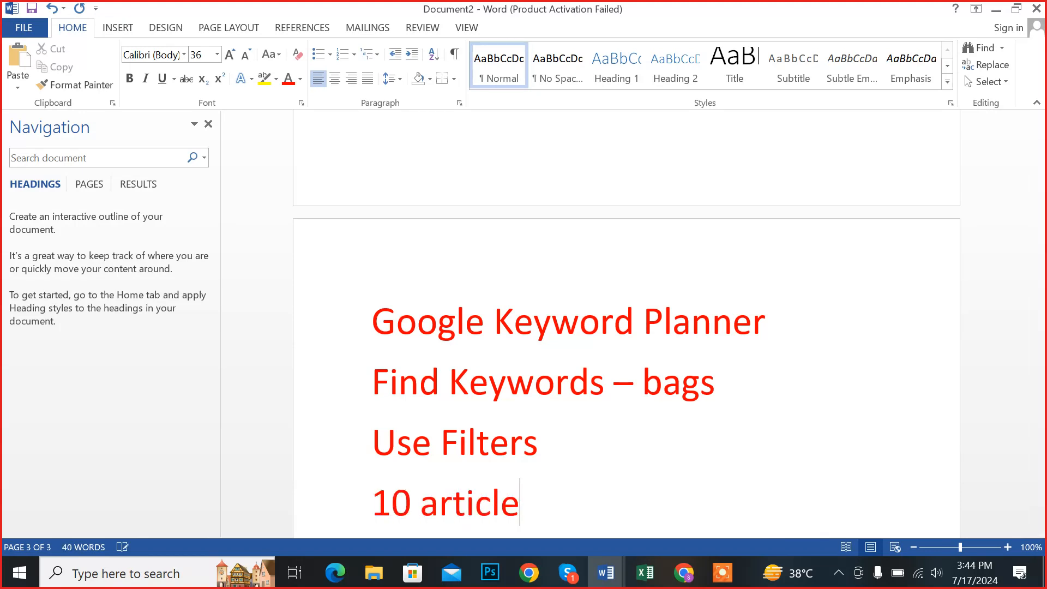
text(s k ley)
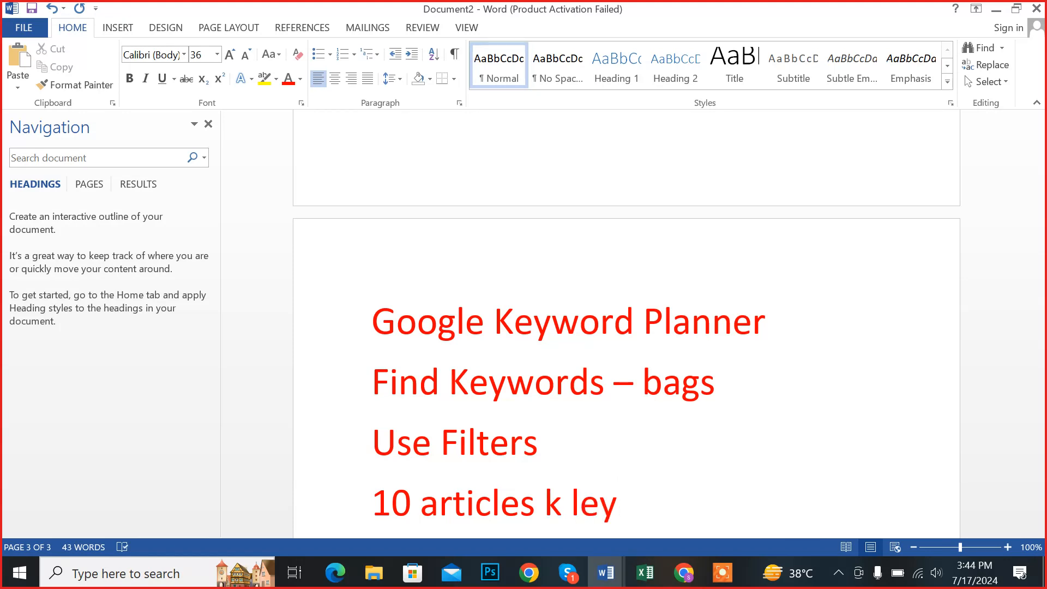
text( 10/10)
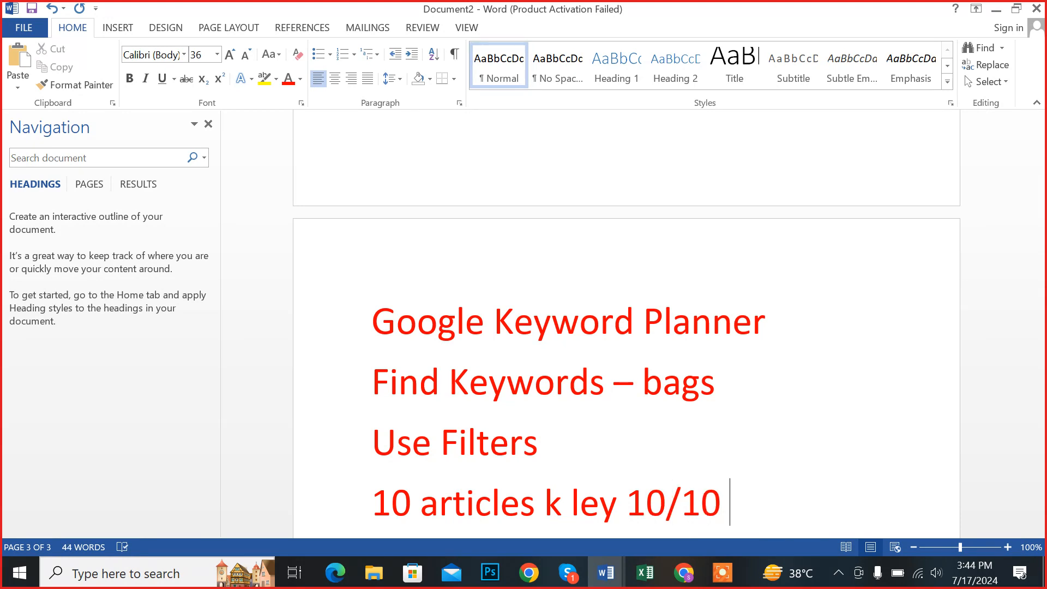
text( keywords )
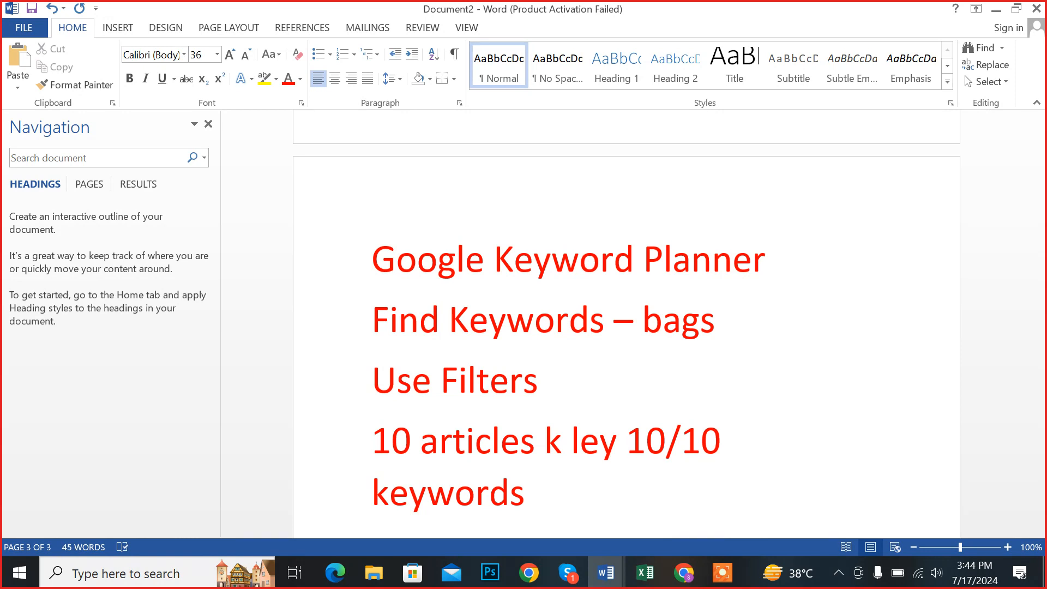
text(ki list )
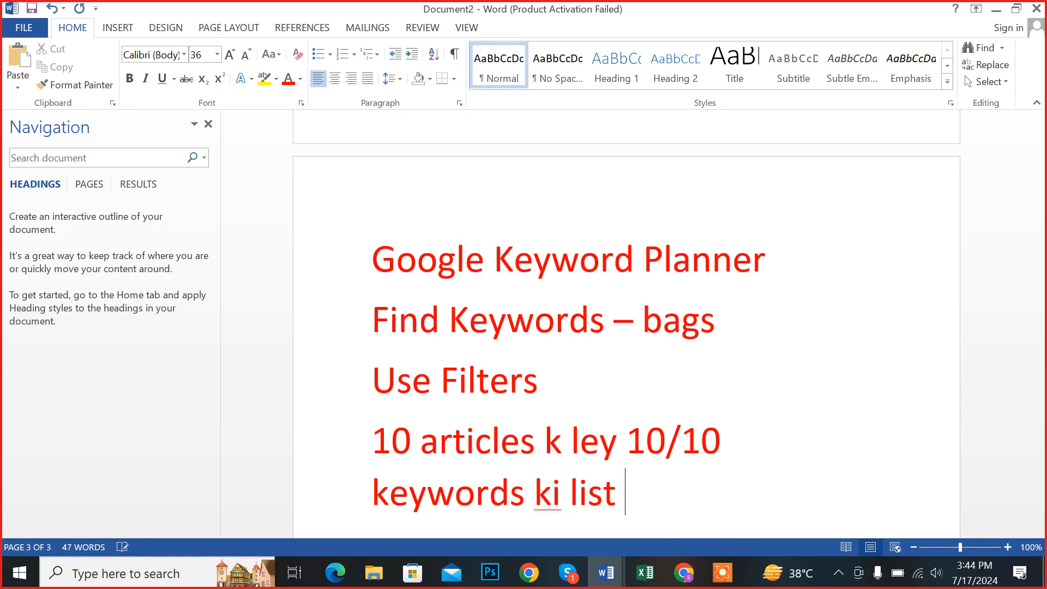
text(banana hay1)
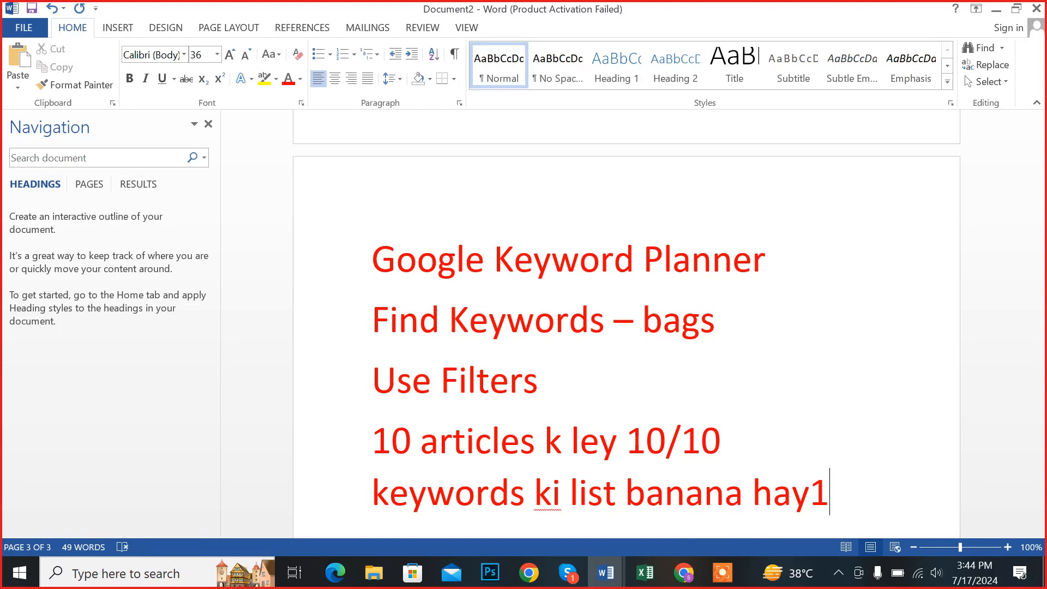
key(BackSpace)
text(!)
Add a separator line of eight hyphens below the articles note and start a new line after it.
key(Up)
key(Return)
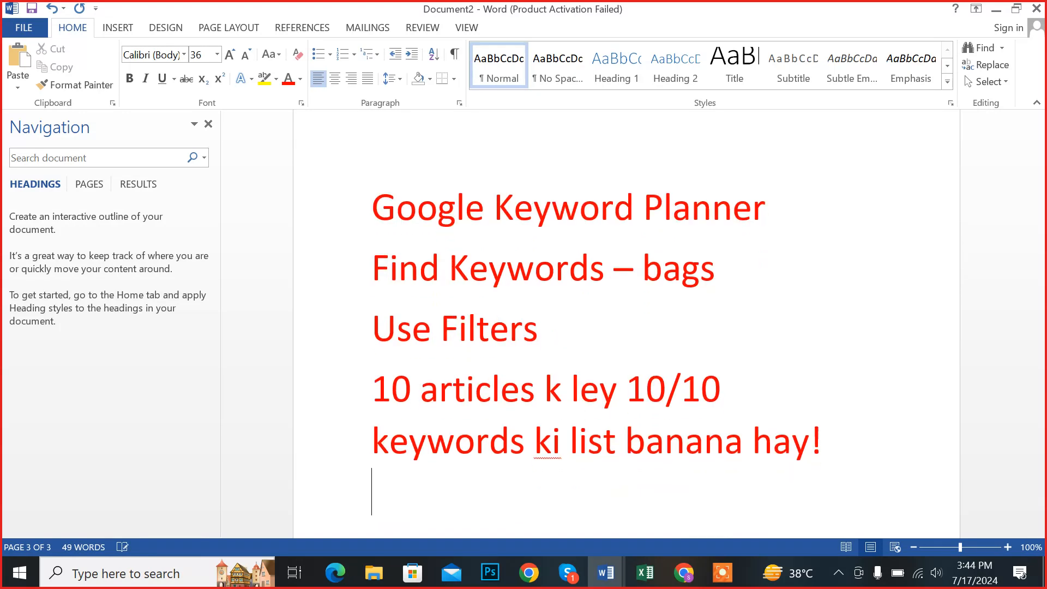
text(--------)
key(Return)
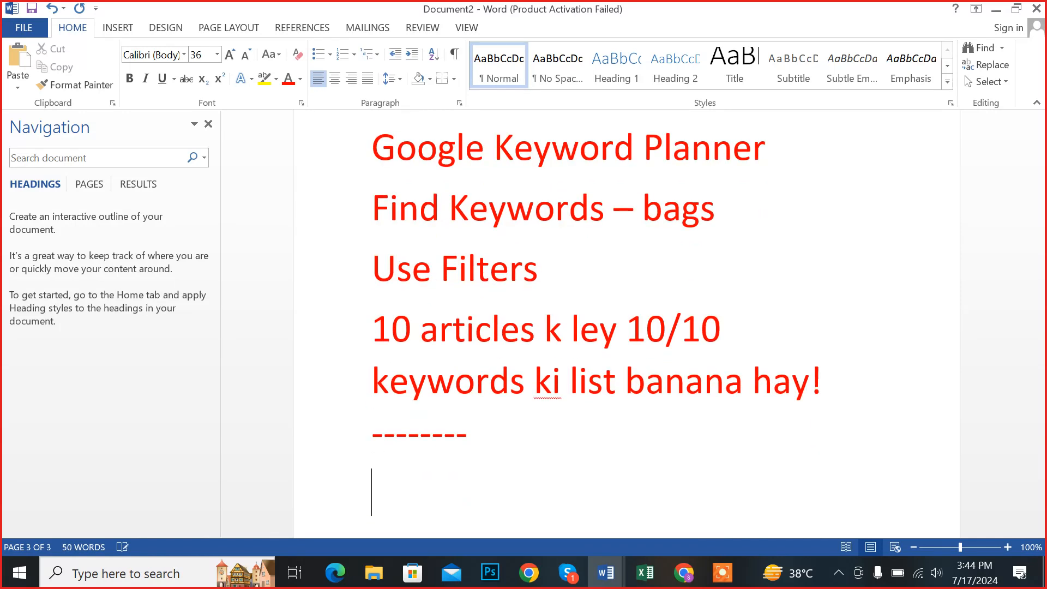